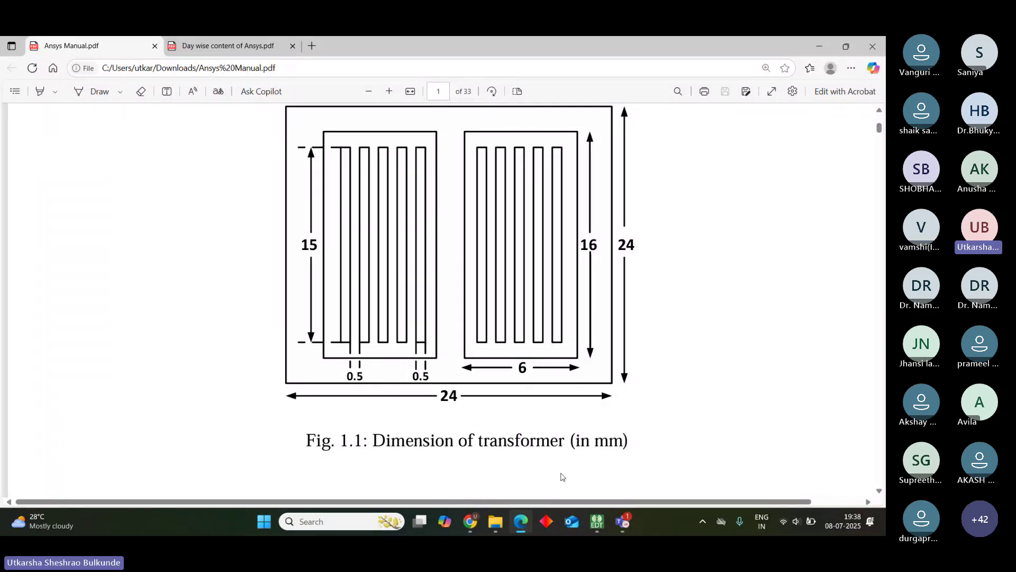
# Switch to ANSYS Electronics Desktop and close Project3 and Project4, keeping only Project2 open
pyautogui.moveTo(600, 523)
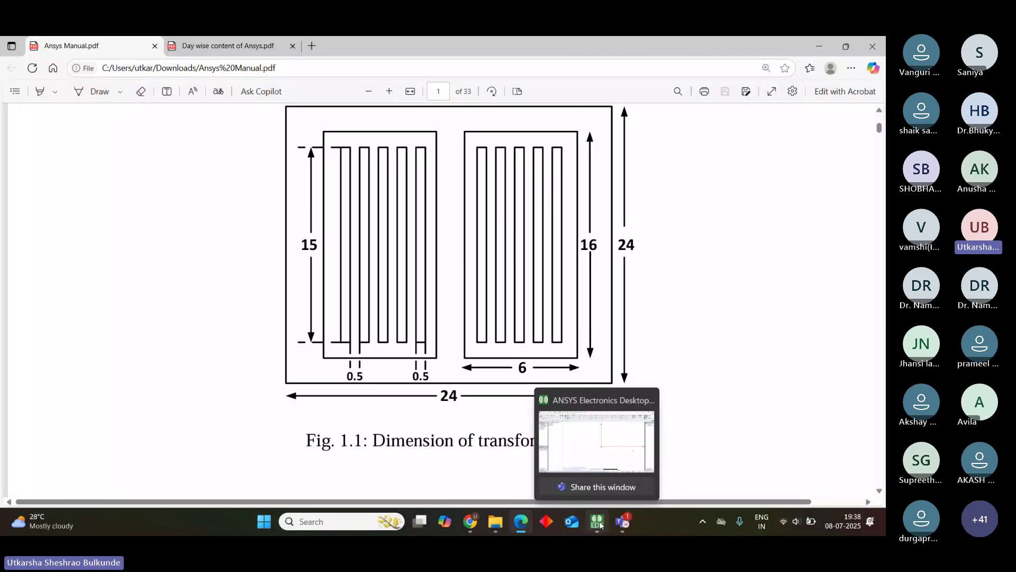
pyautogui.click(597, 521)
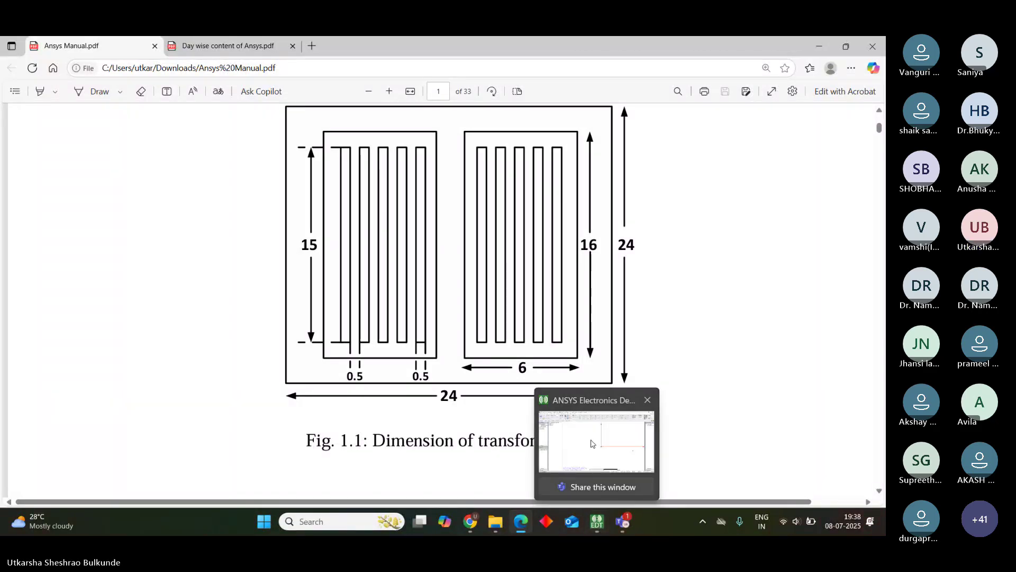
pyautogui.click(592, 443)
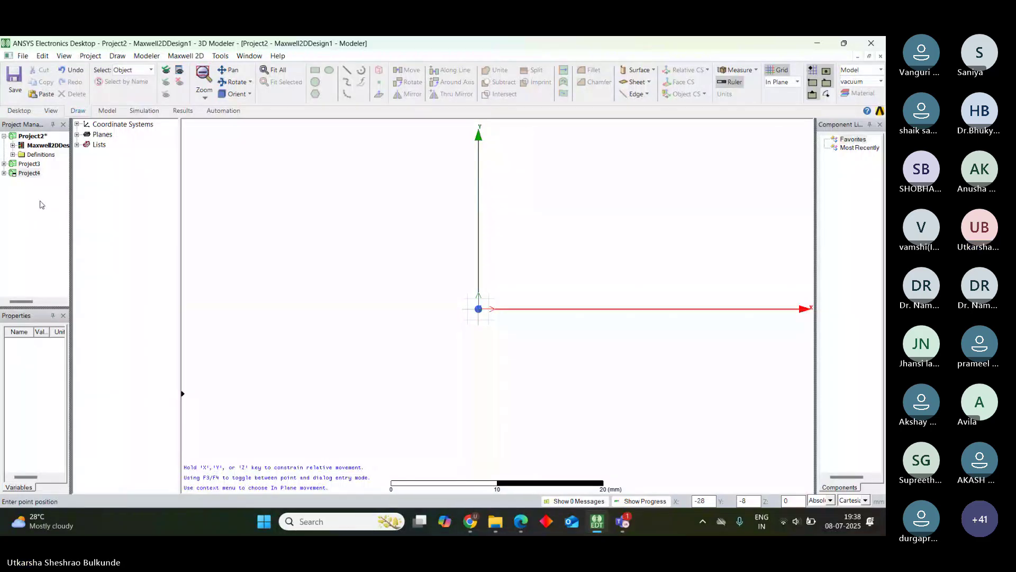
pyautogui.click(22, 165)
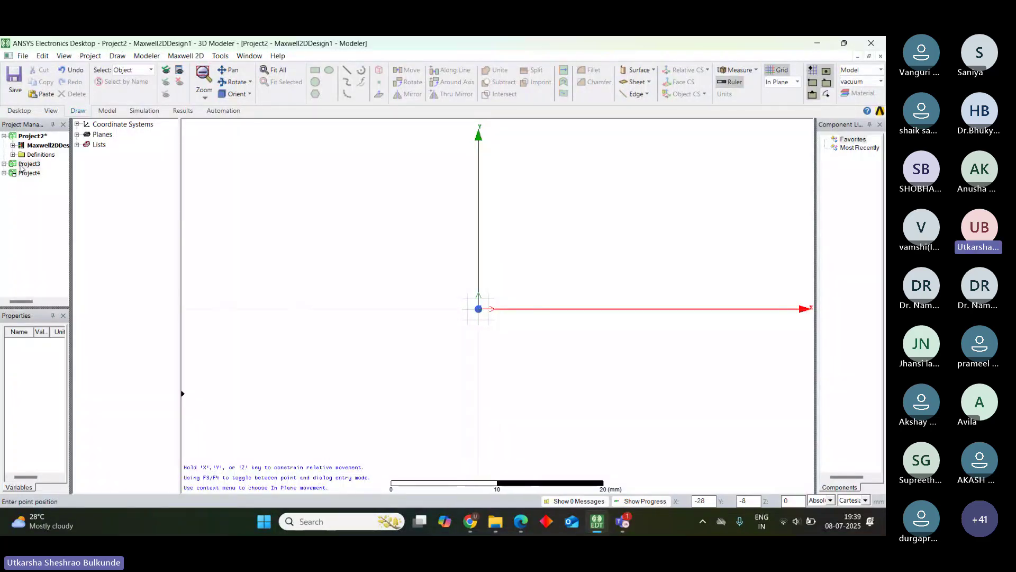
pyautogui.rightClick(21, 166)
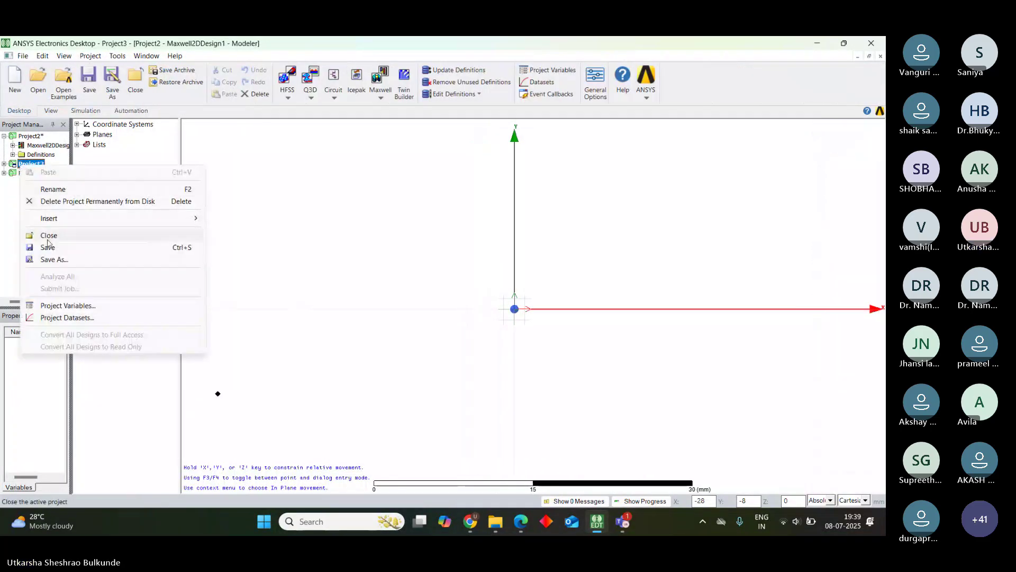
pyautogui.click(48, 236)
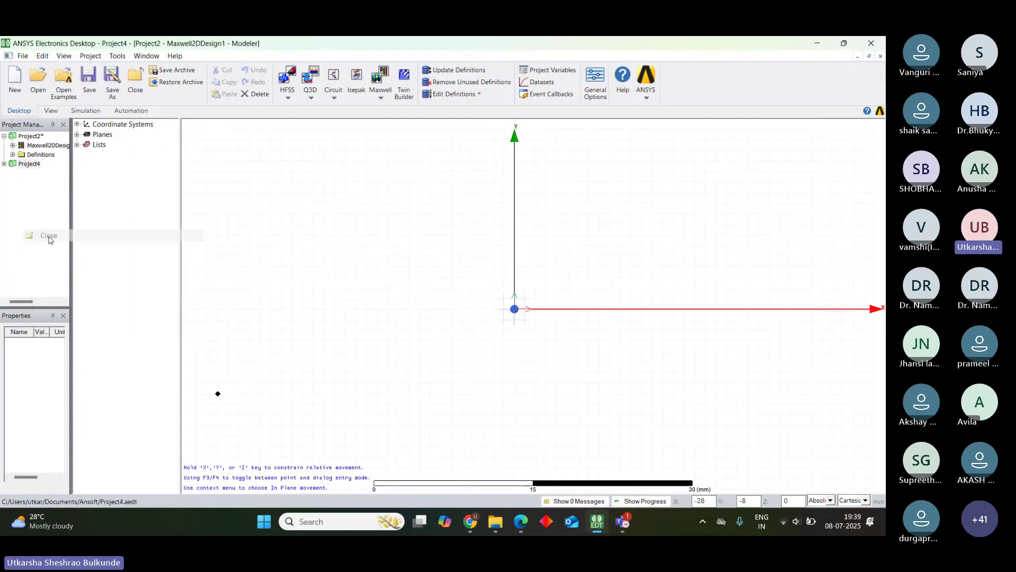
pyautogui.rightClick(36, 166)
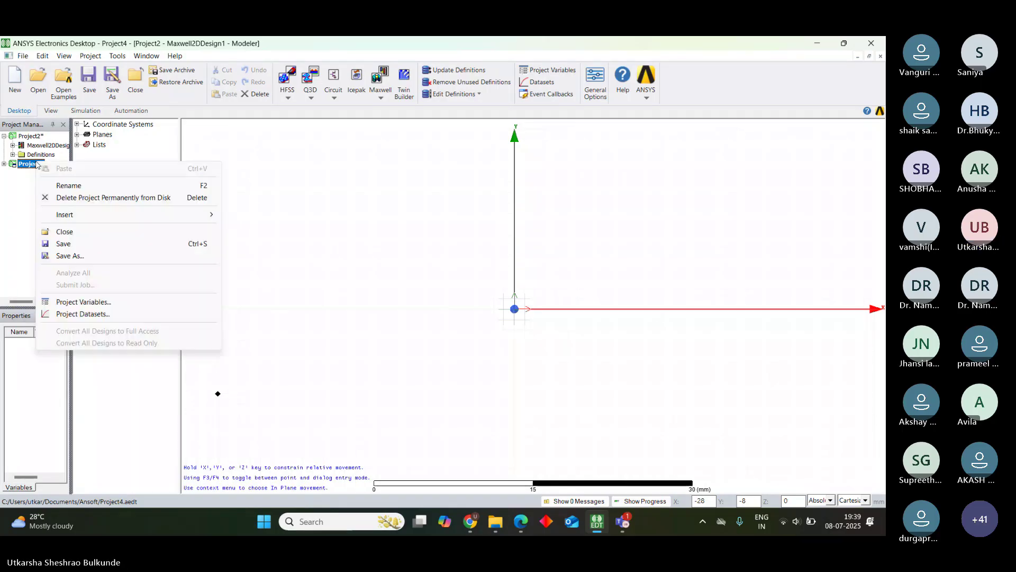
pyautogui.click(75, 233)
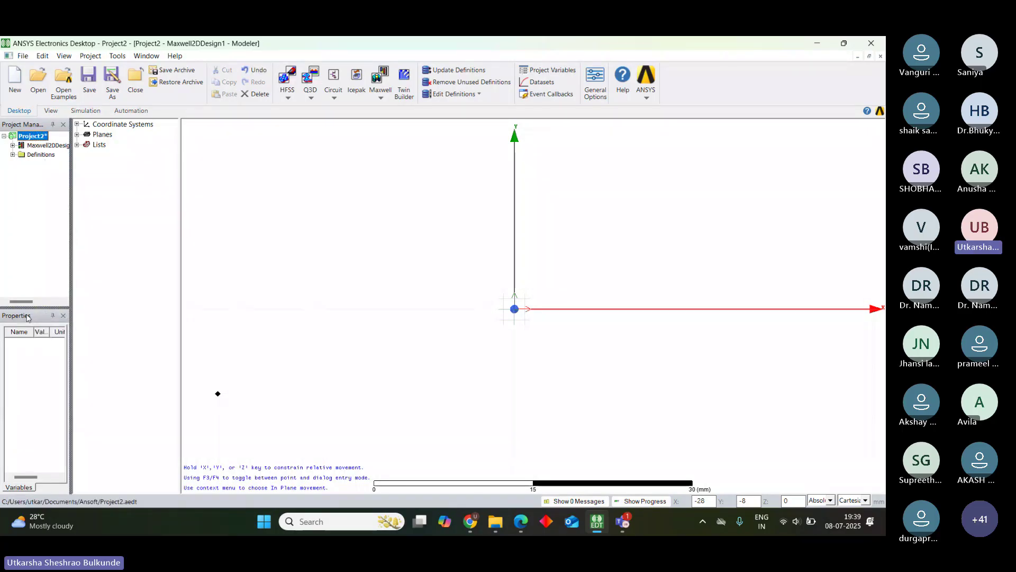
# Activate Maxwell2DDesign1 in Project2 and finish the pending point command in the drawing area
pyautogui.click(48, 145)
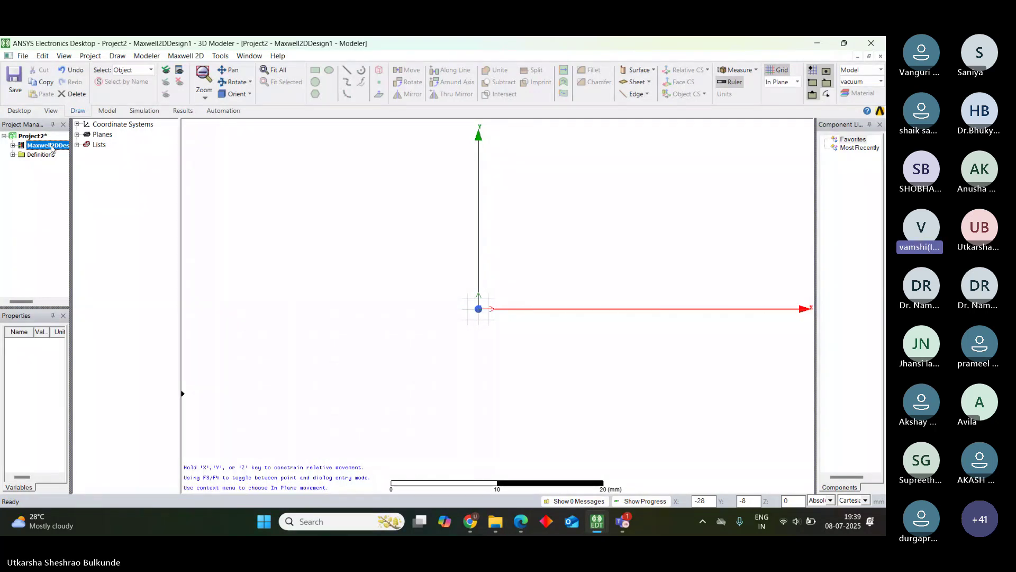
pyautogui.click(414, 263)
pyautogui.click(413, 263)
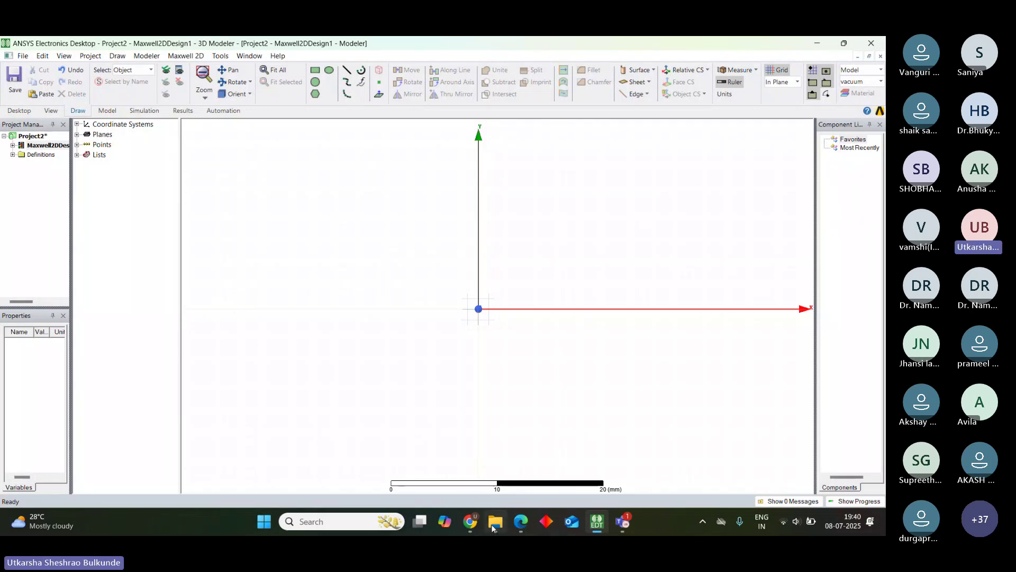
pyautogui.moveTo(521, 523)
pyautogui.moveTo(540, 418)
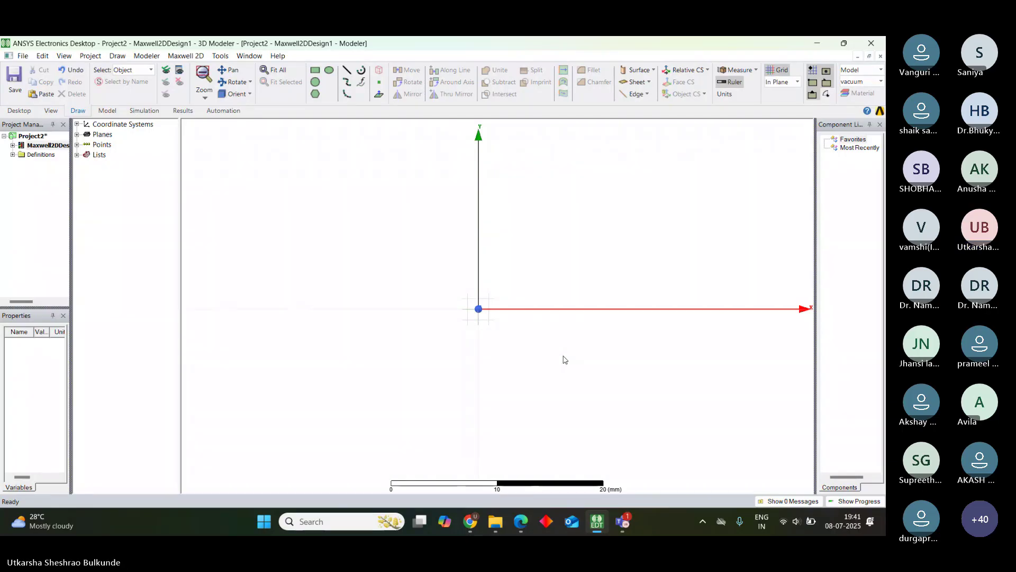
# Draw a trial rectangle around the origin, starting from about (-12, 14) mm, and delete it
pyautogui.click(314, 72)
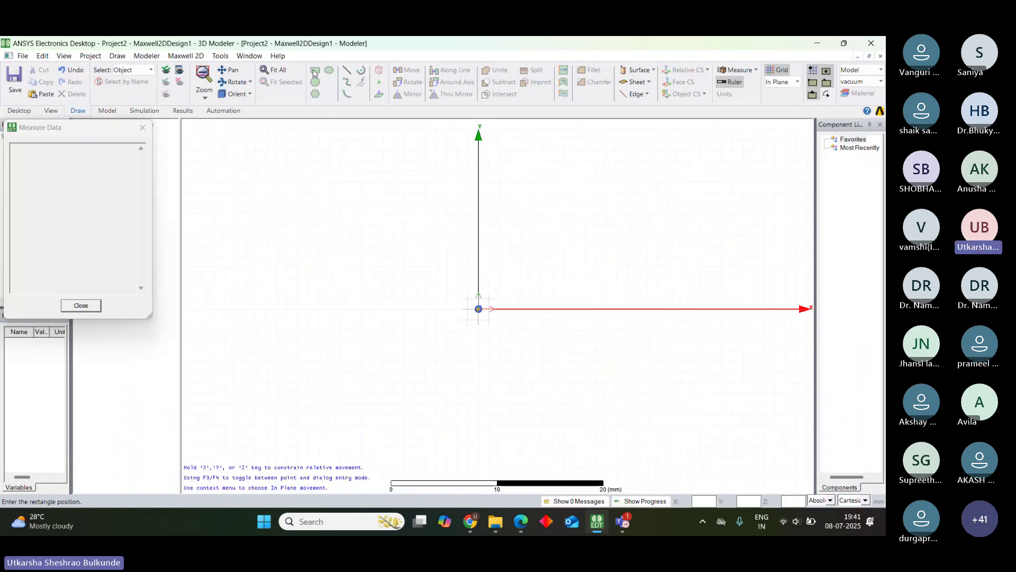
pyautogui.click(350, 162)
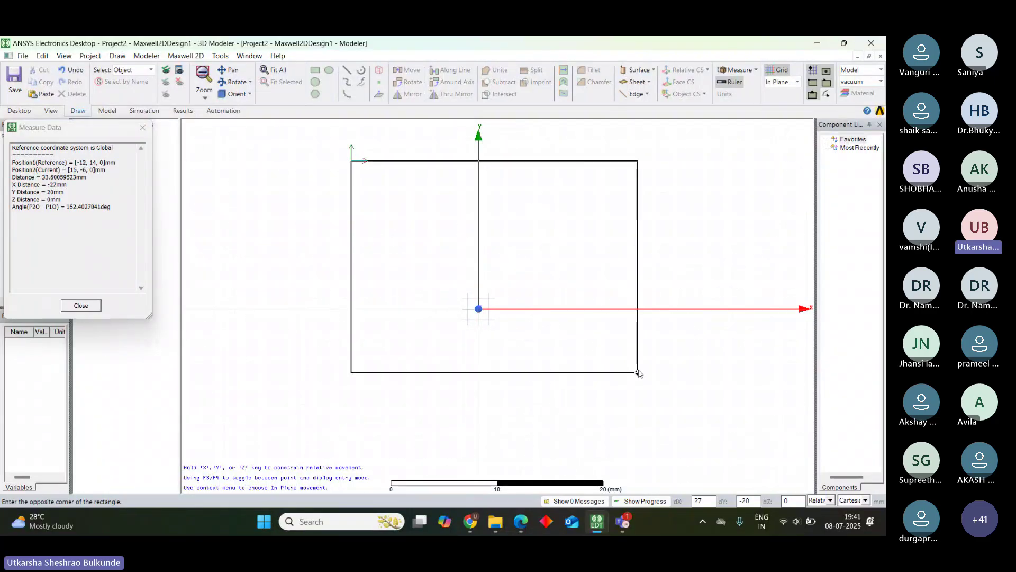
pyautogui.click(650, 448)
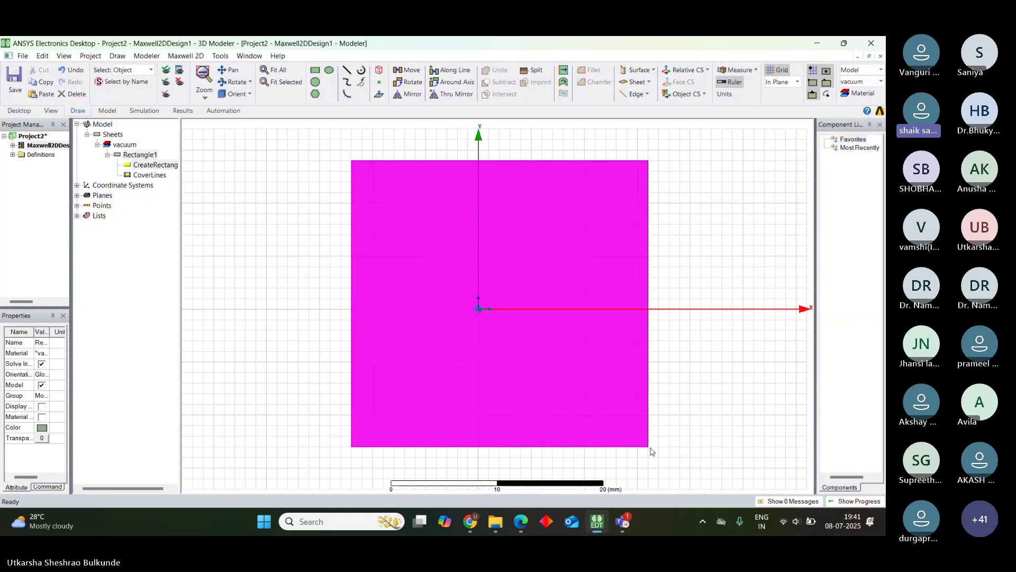
pyautogui.click(526, 249)
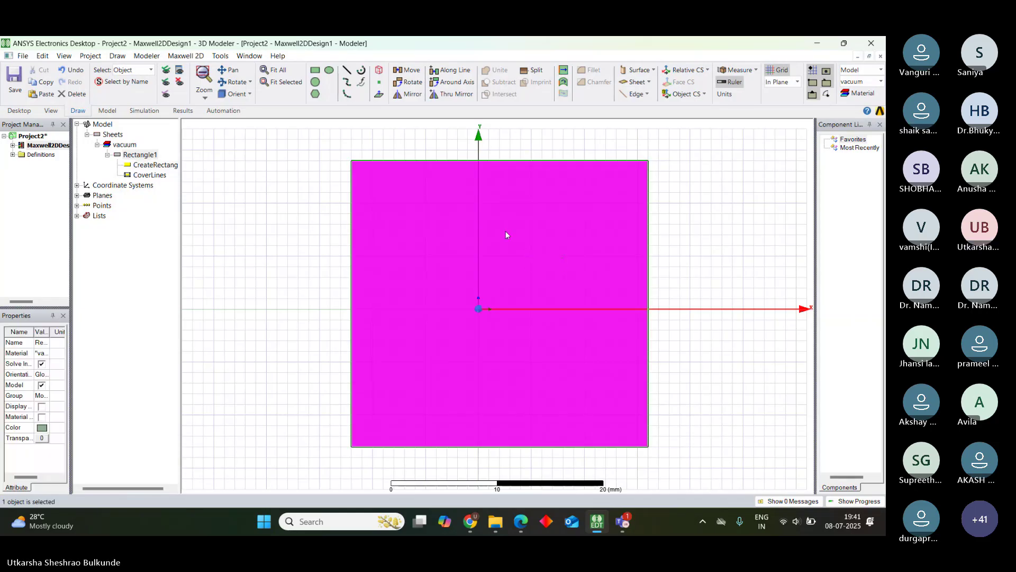
pyautogui.press('Delete')
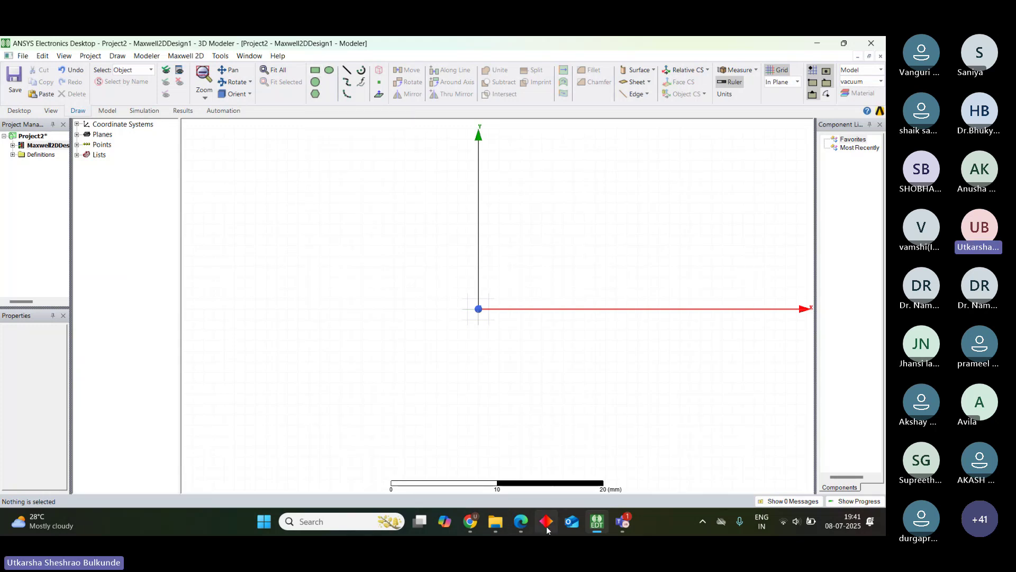
# Draw a rectangle of about 30 by 29 mm around the origin, starting from about (-13, 15) mm
pyautogui.moveTo(521, 522)
pyautogui.moveTo(523, 447)
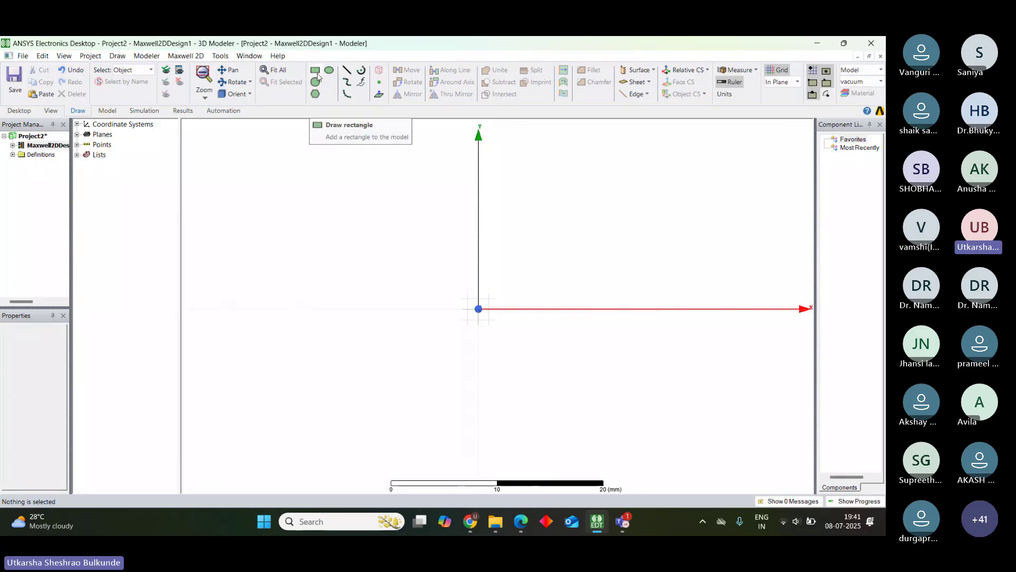
pyautogui.click(317, 74)
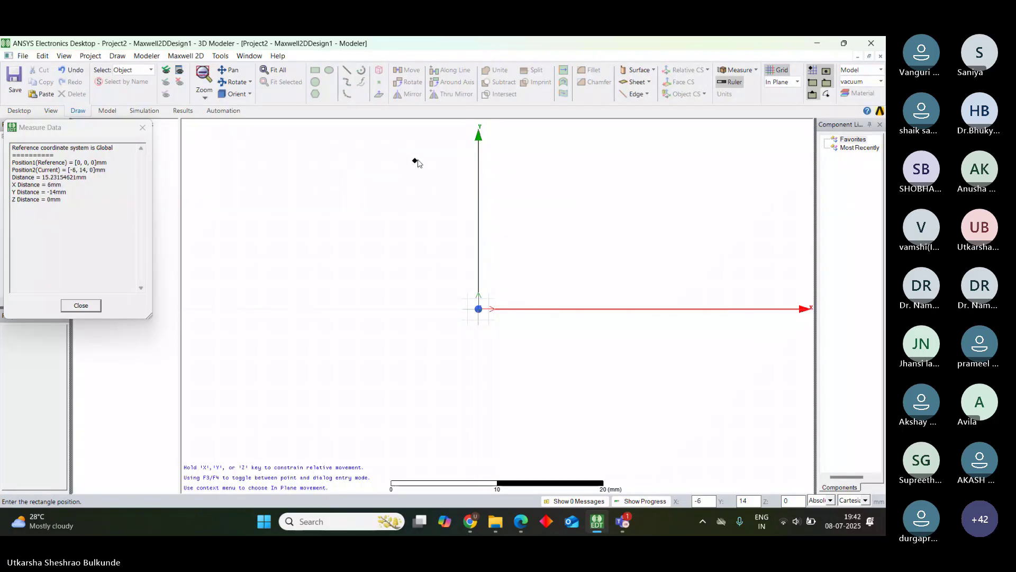
pyautogui.click(340, 150)
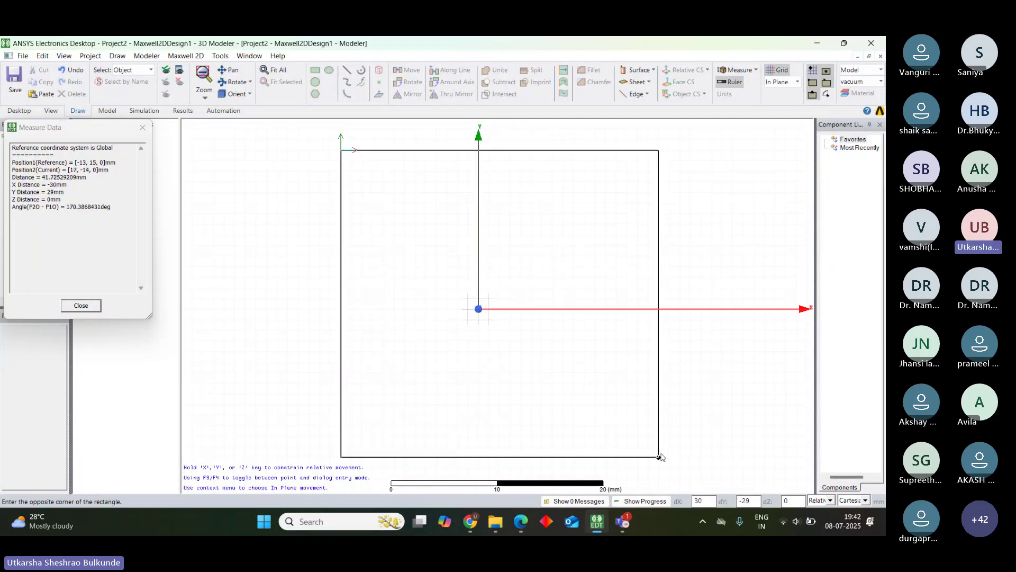
pyautogui.click(662, 458)
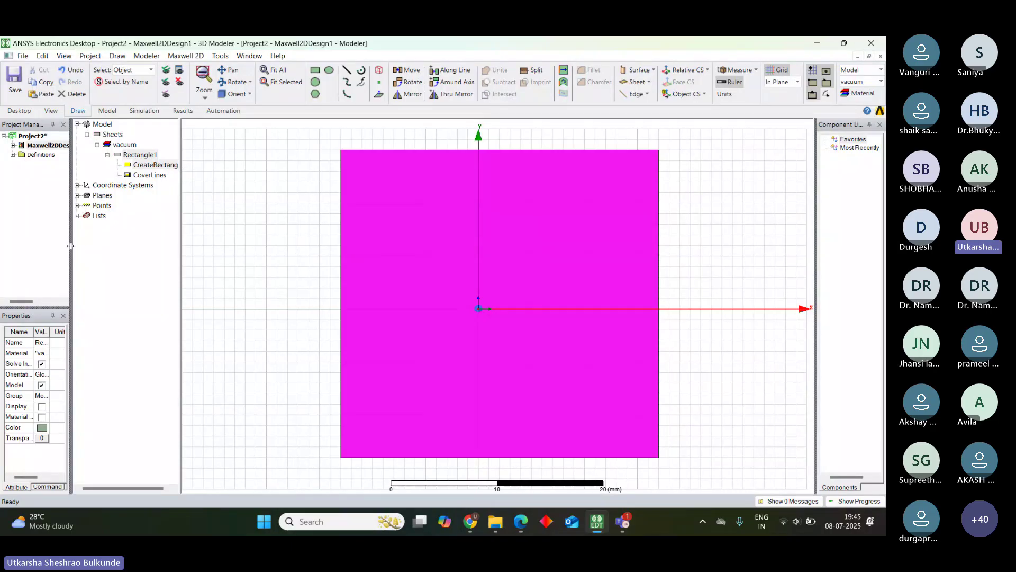
# Widen the Project Manager slightly and expand the contents of Maxwell2DDesign1
pyautogui.moveTo(70, 246); pyautogui.dragTo(81, 246)
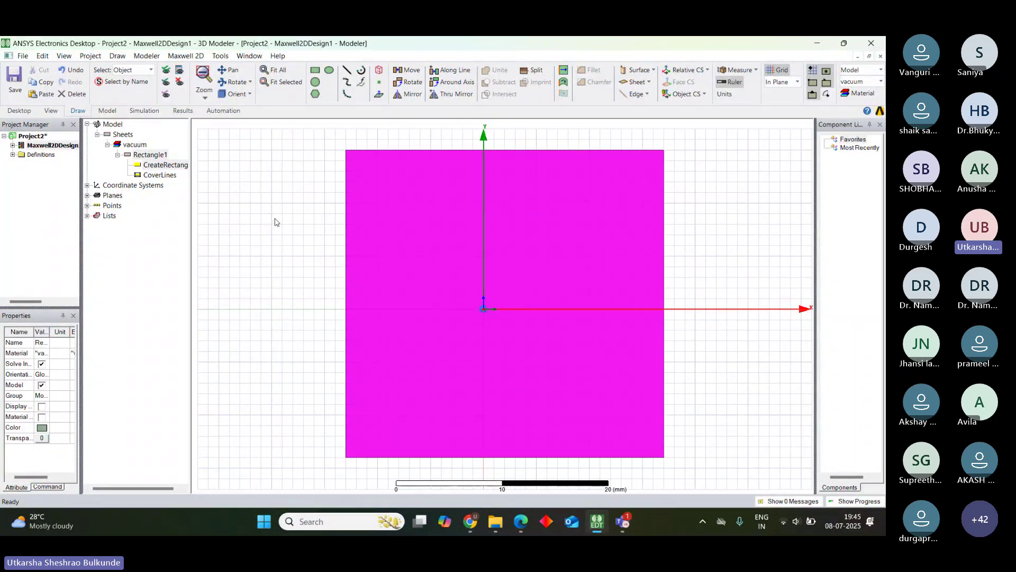
pyautogui.click(12, 146)
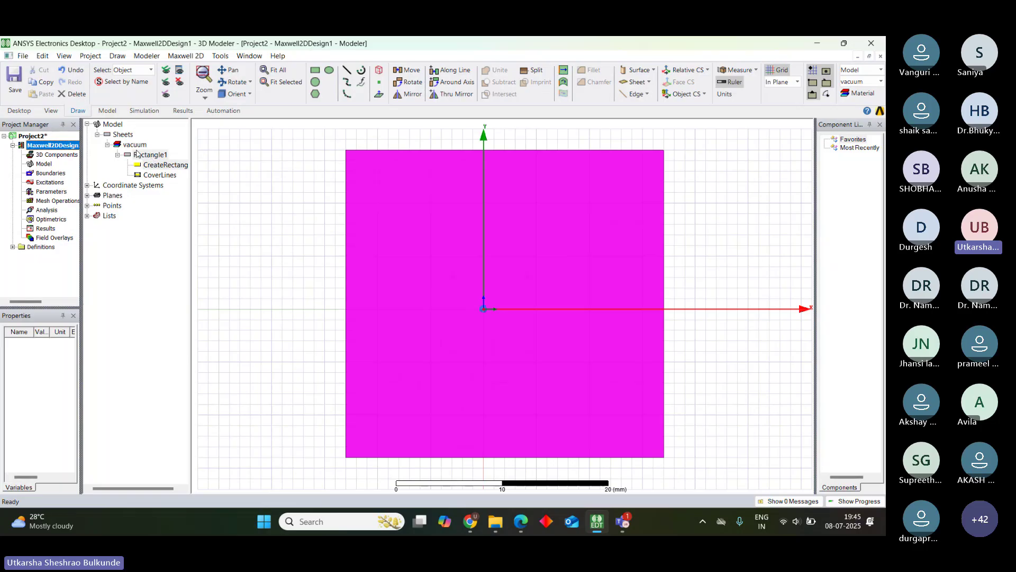
# Set the rectangle's XSize and YSize to 24 mm, consulting the transformer dimensions in Ansys Manual.pdf
pyautogui.doubleClick(166, 167)
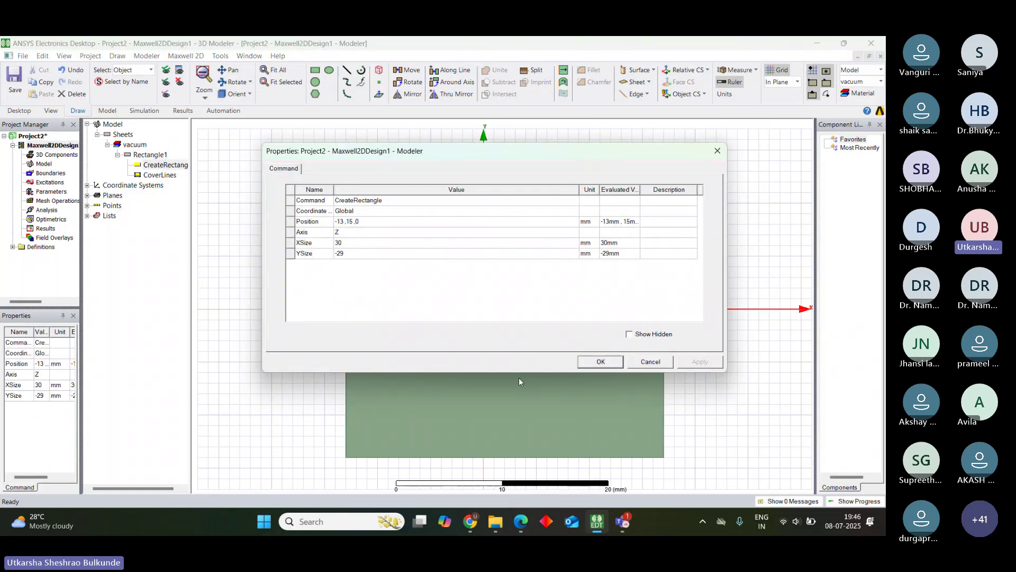
pyautogui.moveTo(531, 525)
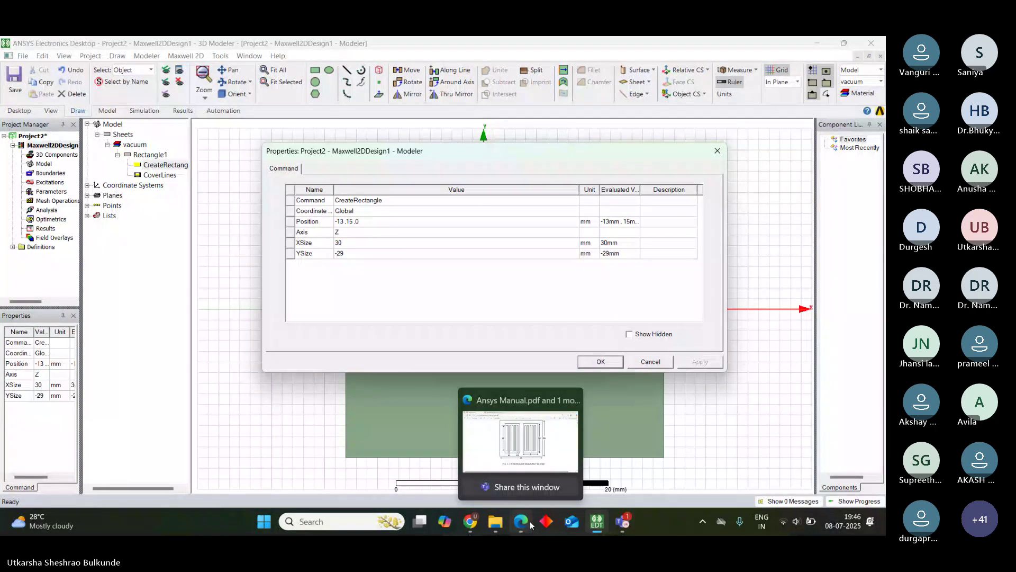
pyautogui.click(520, 444)
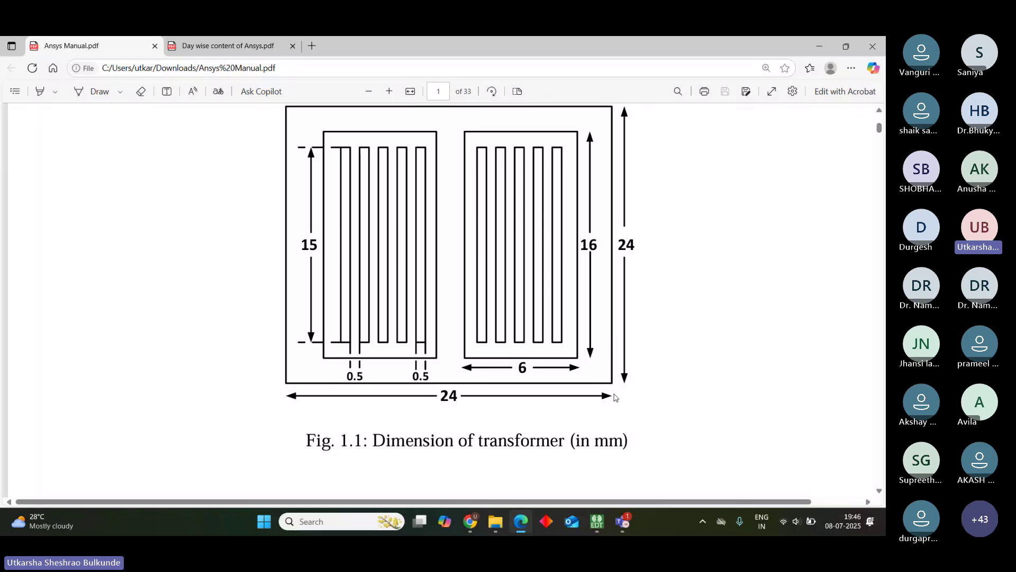
pyautogui.moveTo(587, 523)
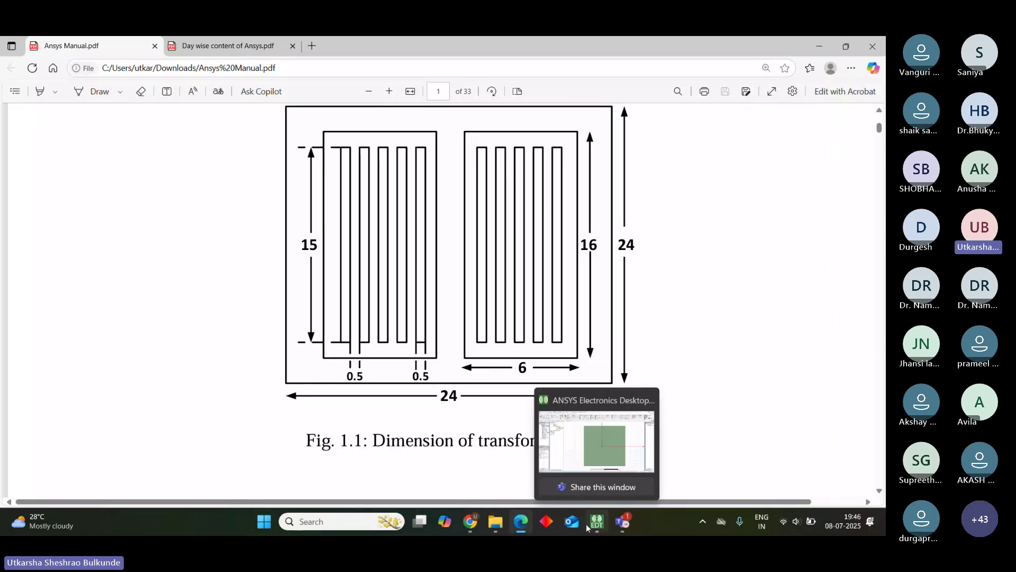
pyautogui.click(618, 427)
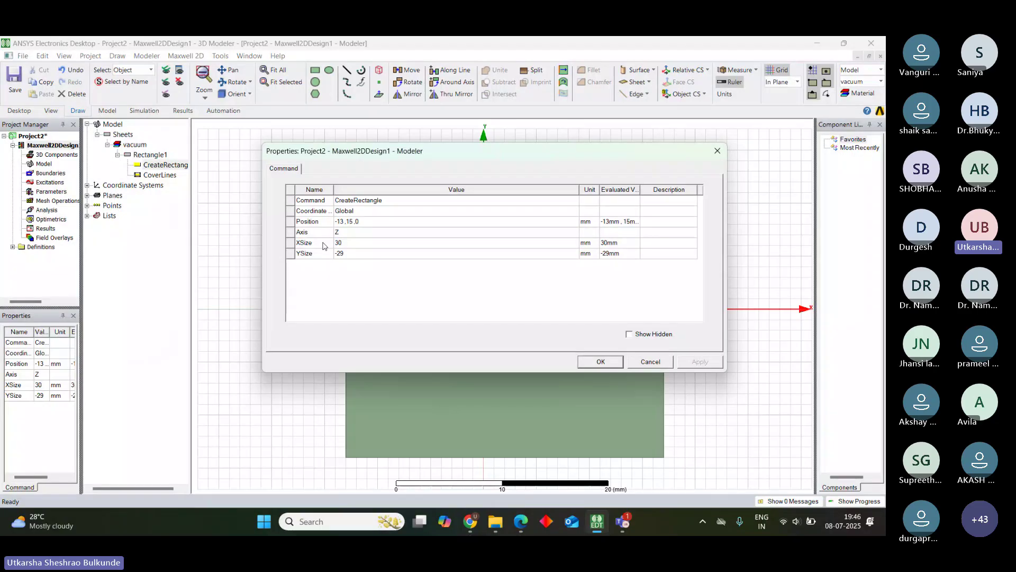
pyautogui.click(343, 243)
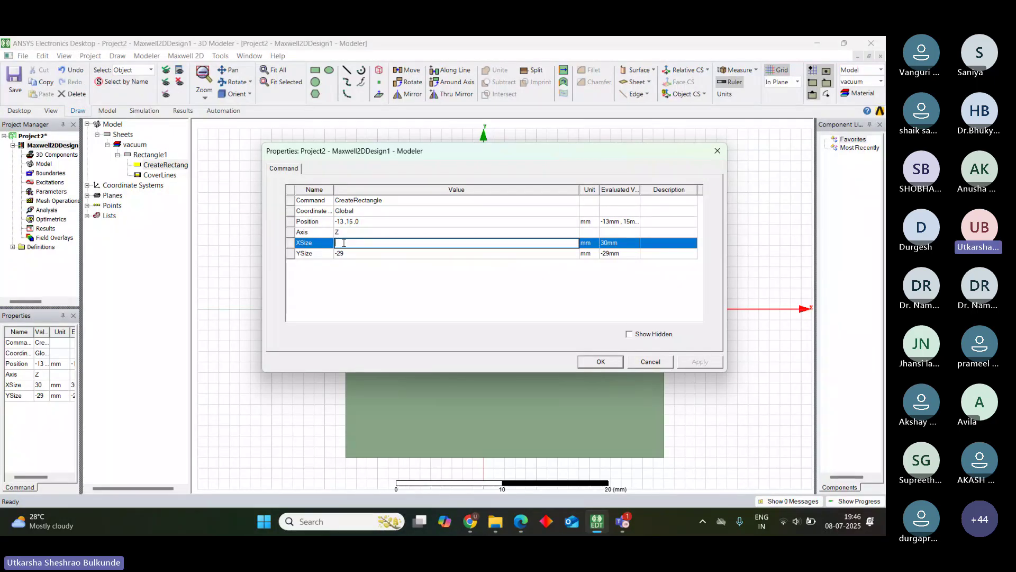
pyautogui.press('BackSpace')
pyautogui.press('BackSpace')
pyautogui.write('24')
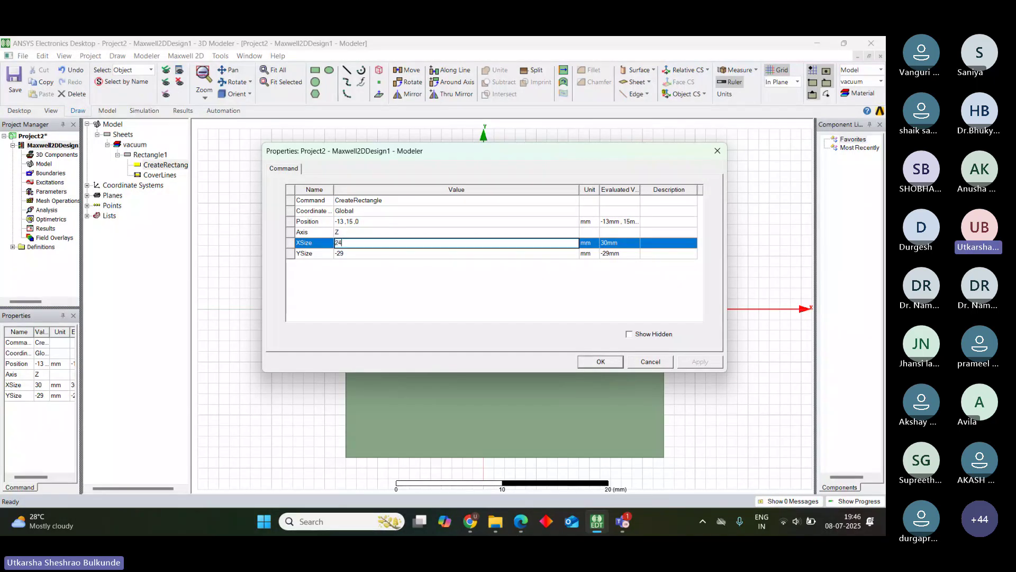
pyautogui.click(348, 254)
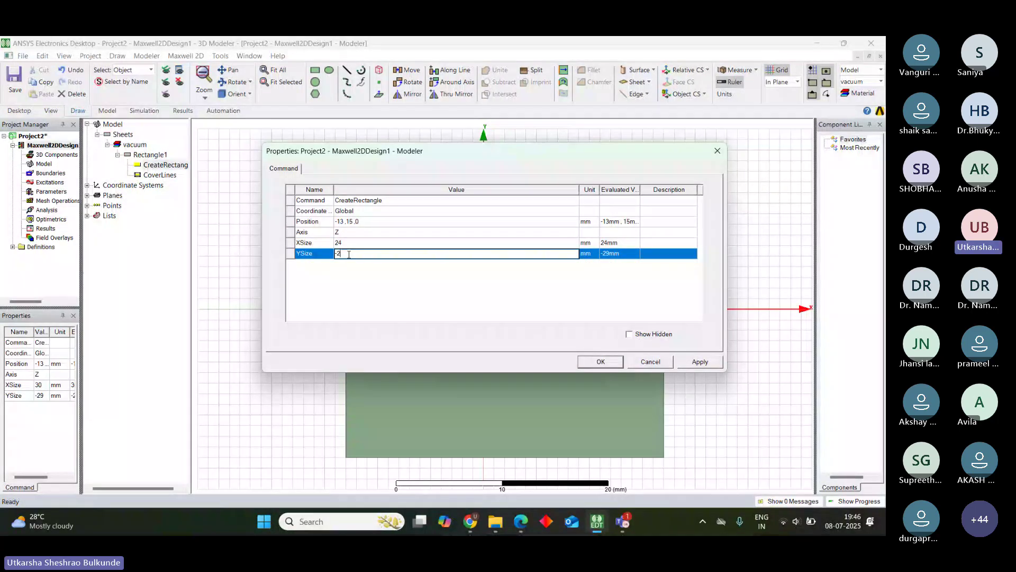
pyautogui.write('24')
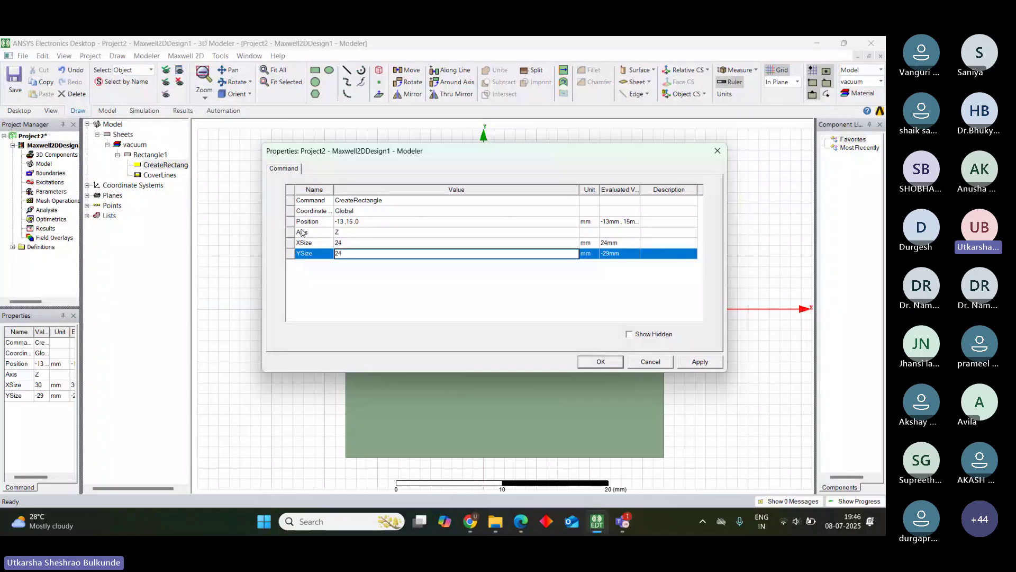
# Set the outer rectangle's Position to -12.5, 12.5, 0 mm and apply it together with the 24 mm sizes
pyautogui.click(345, 225)
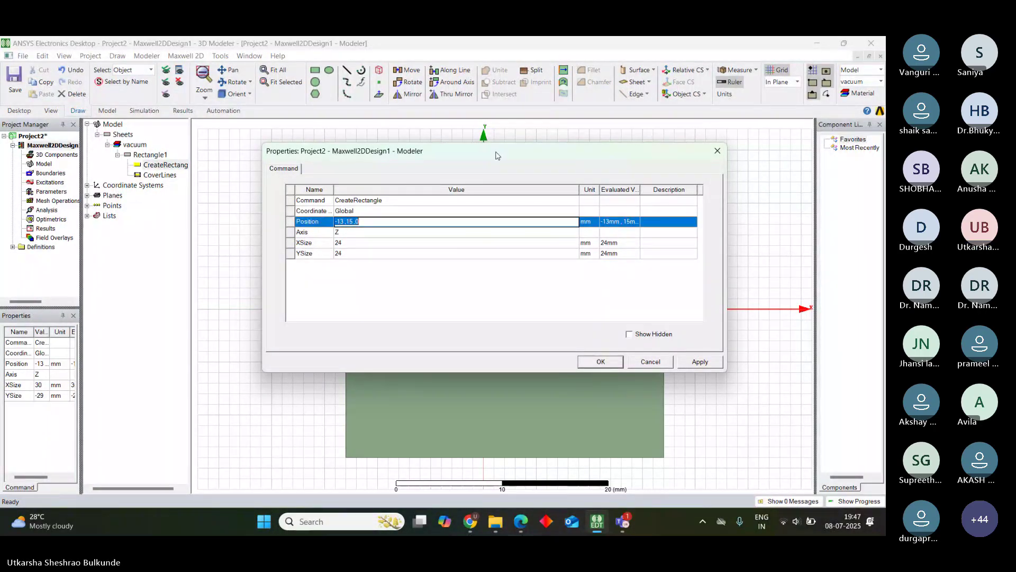
pyautogui.moveTo(497, 156); pyautogui.dragTo(502, 347)
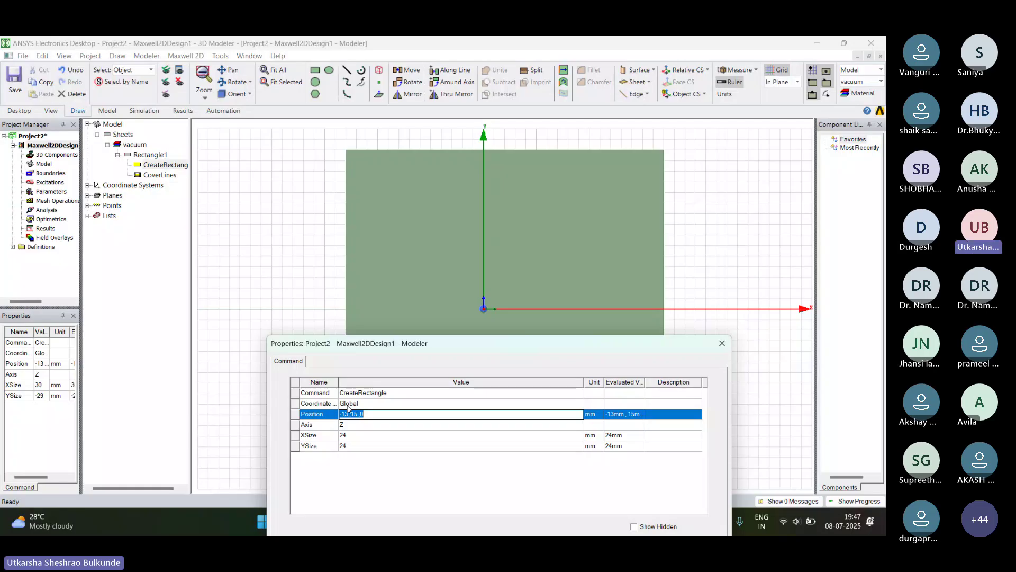
pyautogui.click(349, 418)
pyautogui.press('BackSpace')
pyautogui.press('BackSpace')
pyautogui.press('BackSpace')
pyautogui.write('12')
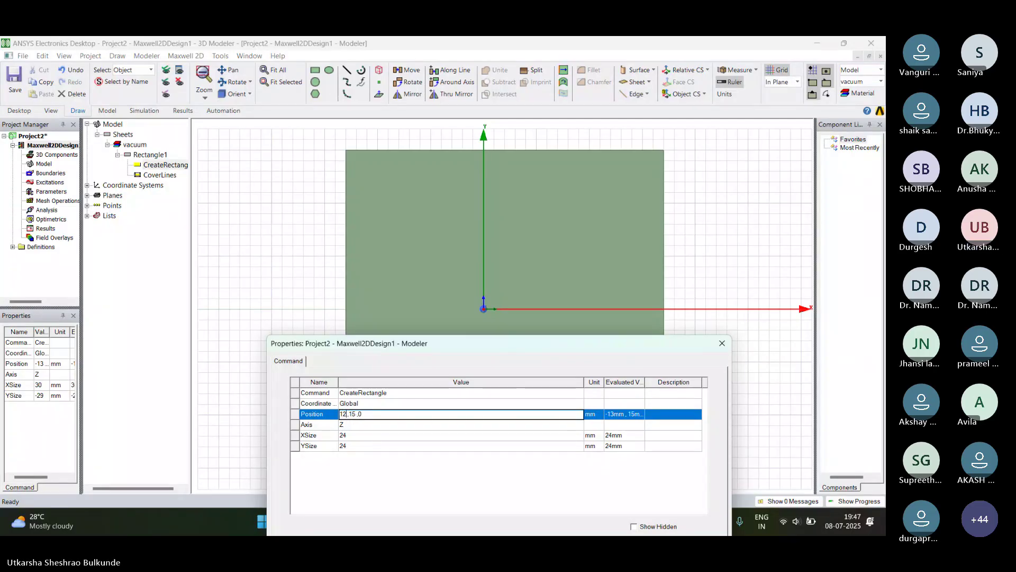
pyautogui.write('.5')
pyautogui.write('-')
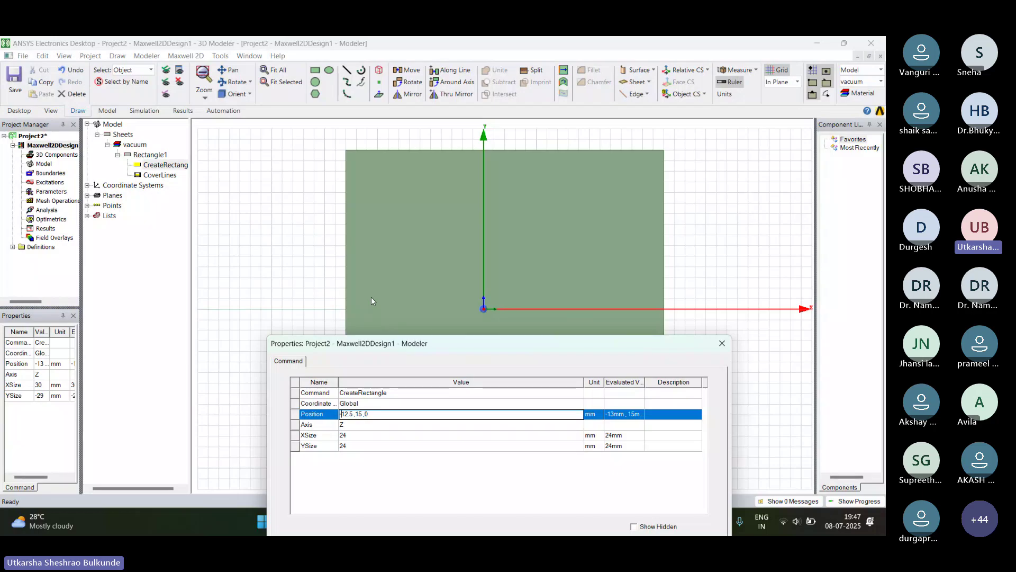
pyautogui.press('BackSpace')
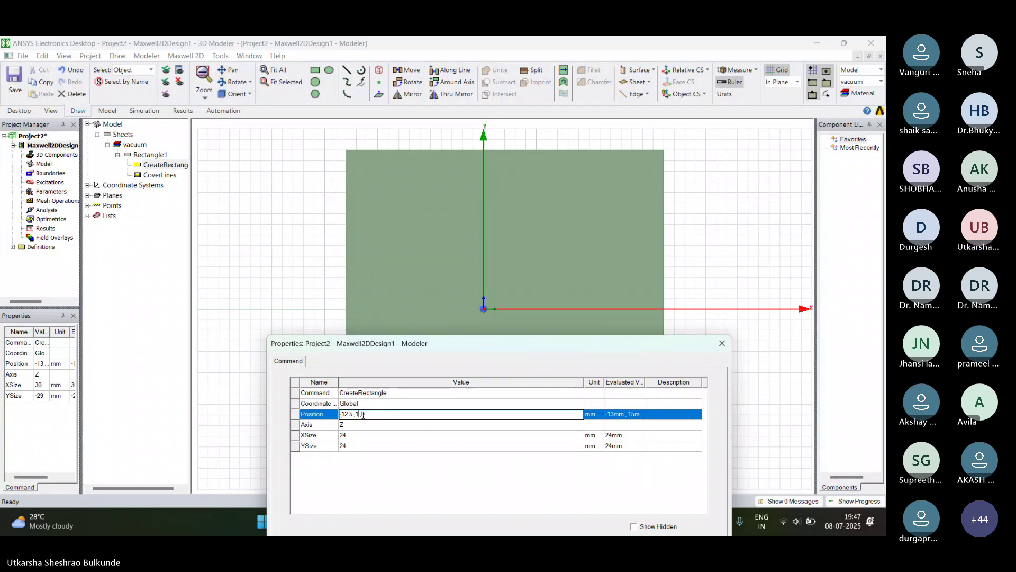
pyautogui.write('2.5')
pyautogui.moveTo(663, 347); pyautogui.dragTo(676, 275)
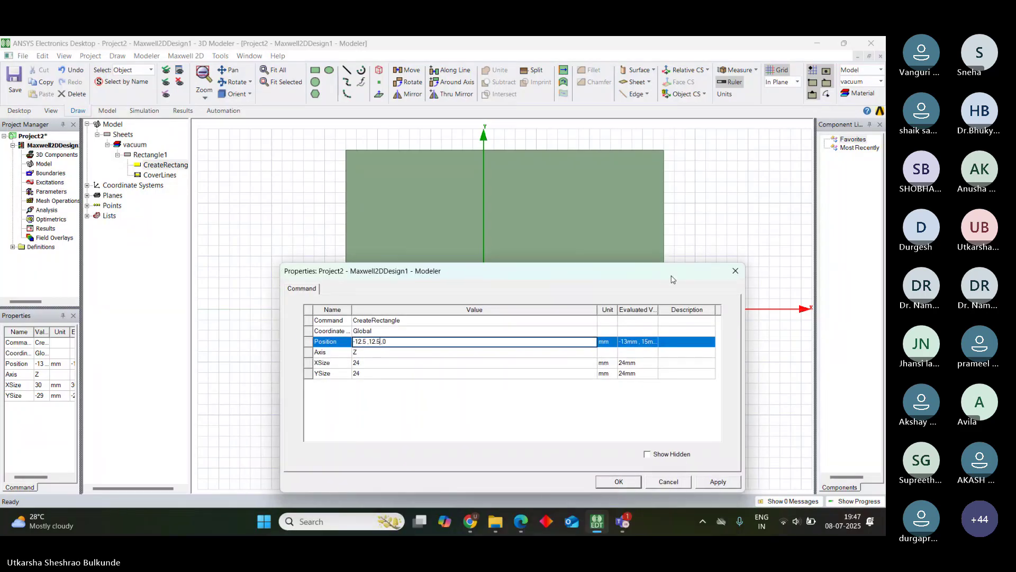
pyautogui.click(718, 482)
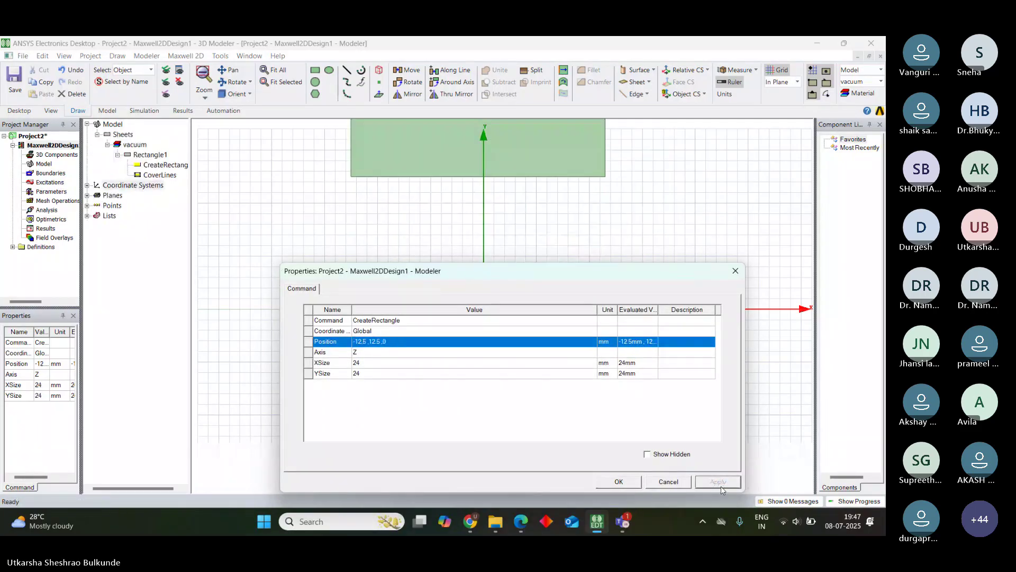
# Make the Y coordinate of the rectangle's Position negative, giving -12.5, -12.5, 0 mm, and accept the properties
pyautogui.click(375, 341)
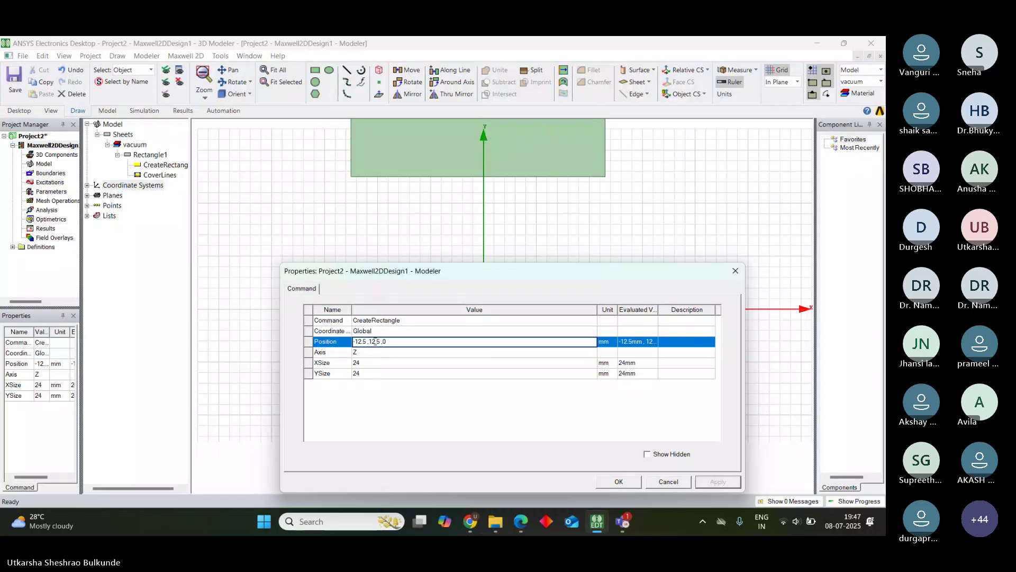
pyautogui.click(370, 341)
pyautogui.write('-')
pyautogui.click(618, 482)
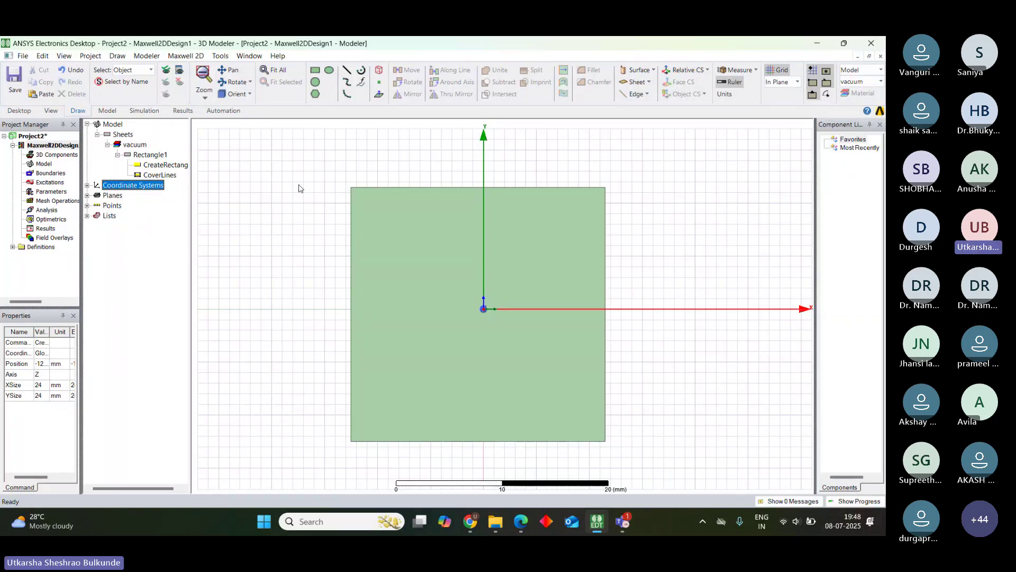
# Review the rectangle's creation properties and compare the drawn shape with the transformer dimension figure in Ansys Manual.pdf
pyautogui.doubleClick(171, 168)
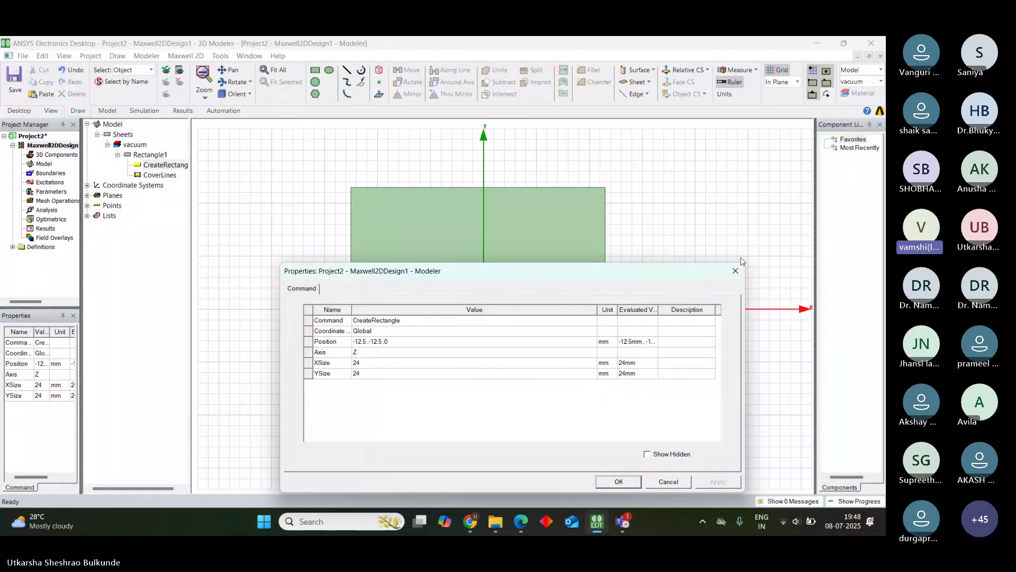
pyautogui.click(668, 481)
pyautogui.moveTo(532, 523)
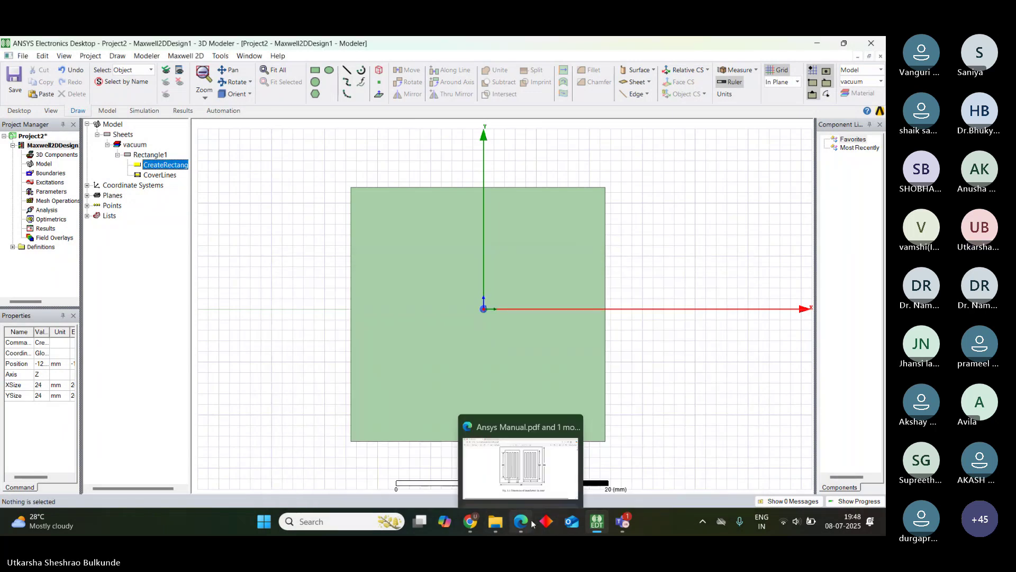
pyautogui.click(521, 458)
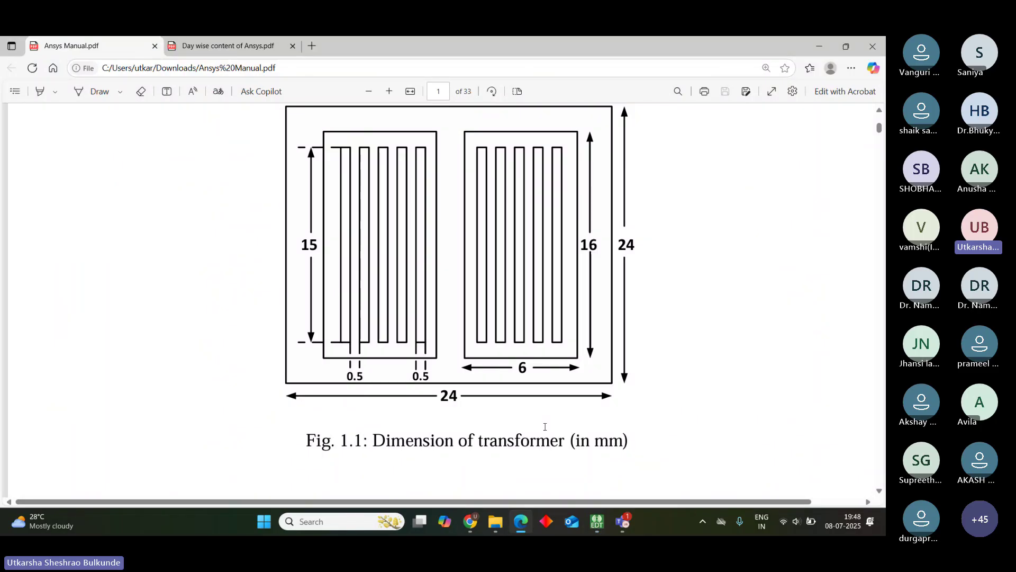
pyautogui.click(598, 528)
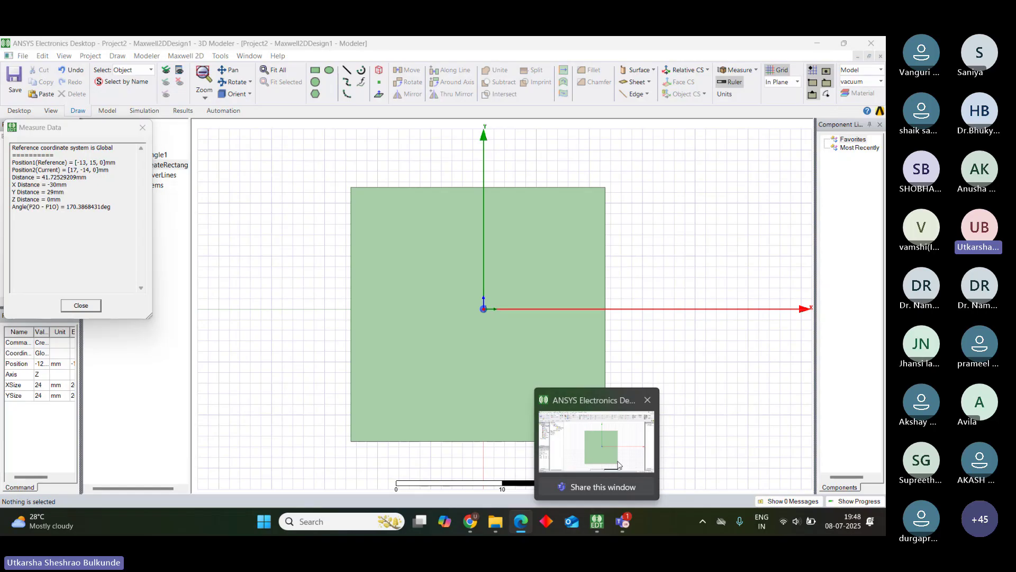
pyautogui.hotkey('alt', 'Tab')
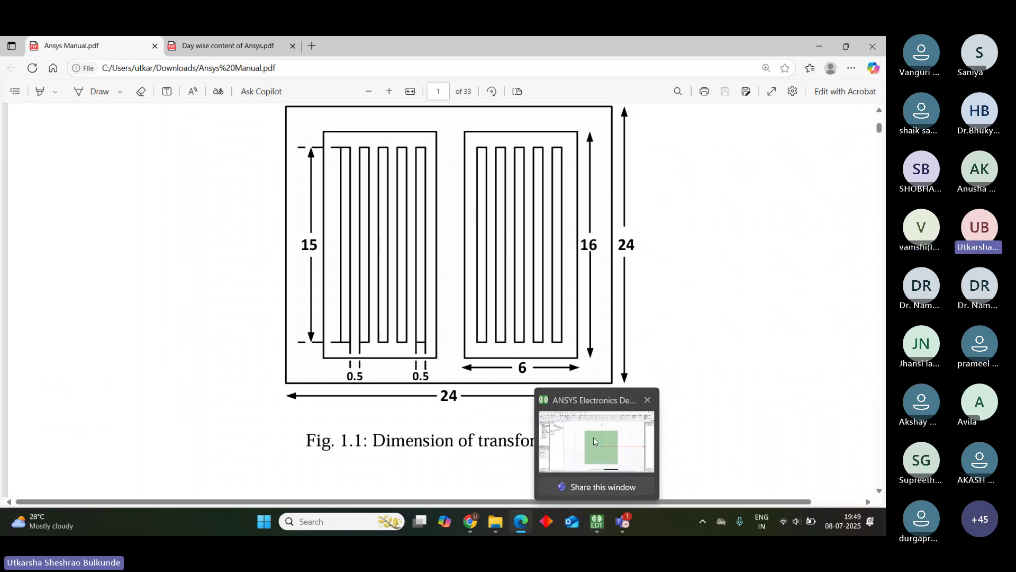
pyautogui.click(602, 524)
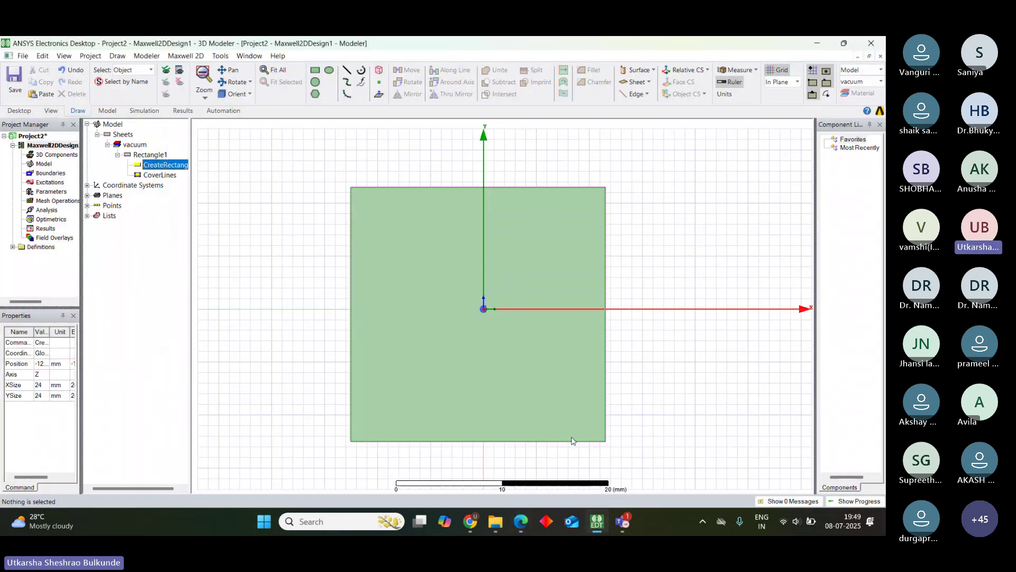
# Set the outer rectangle's Position to -12, -12, 0 mm so that it is centred on the origin
pyautogui.doubleClick(166, 168)
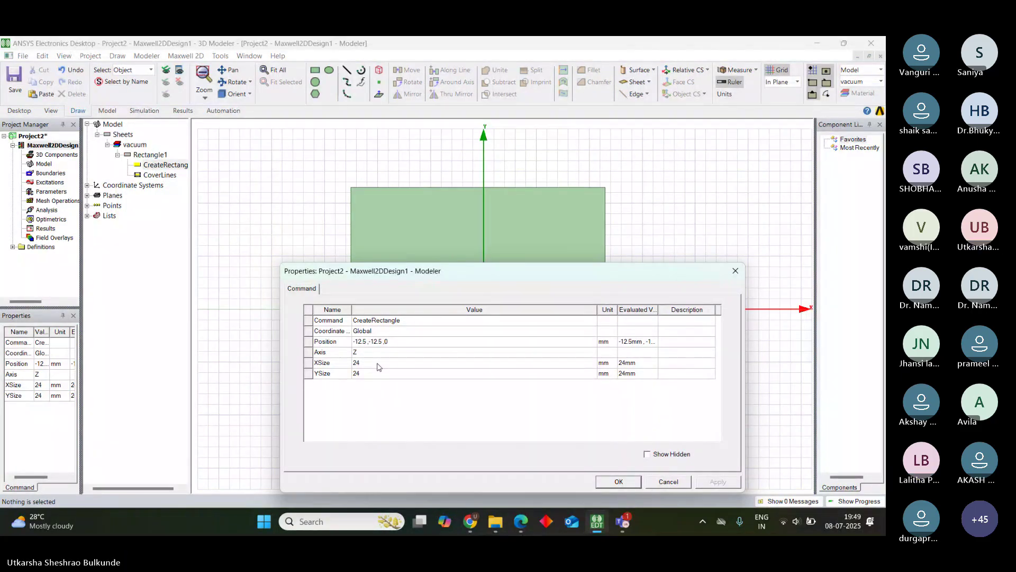
pyautogui.moveTo(646, 279); pyautogui.dragTo(723, 60)
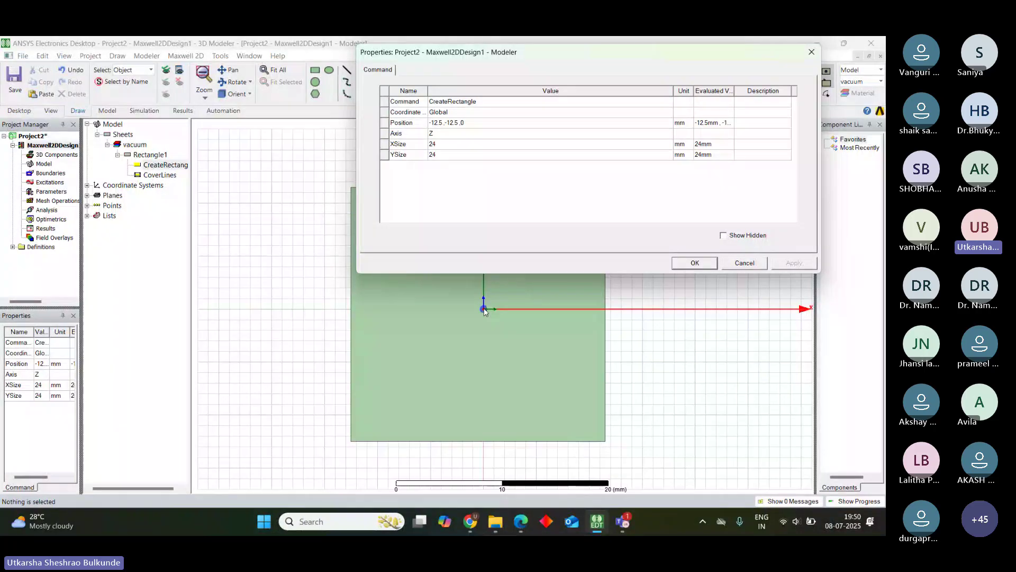
pyautogui.moveTo(670, 57); pyautogui.dragTo(687, 261)
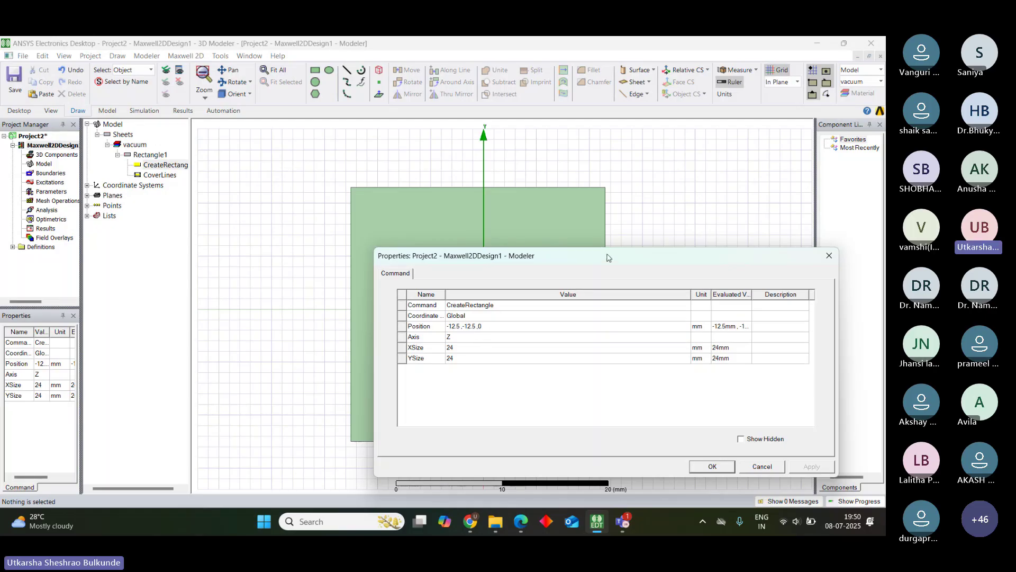
pyautogui.moveTo(608, 258); pyautogui.dragTo(594, 132)
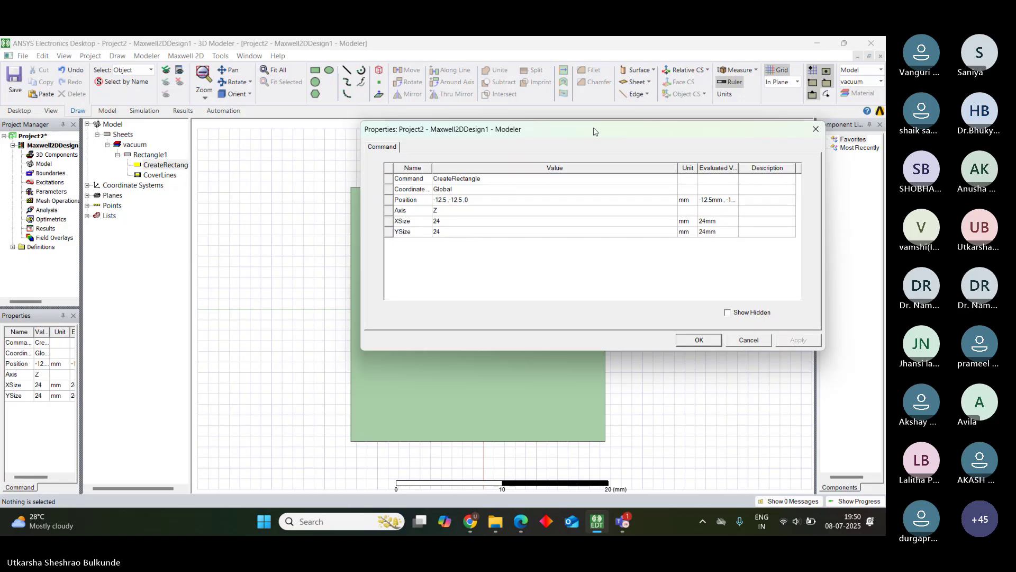
pyautogui.click(445, 201)
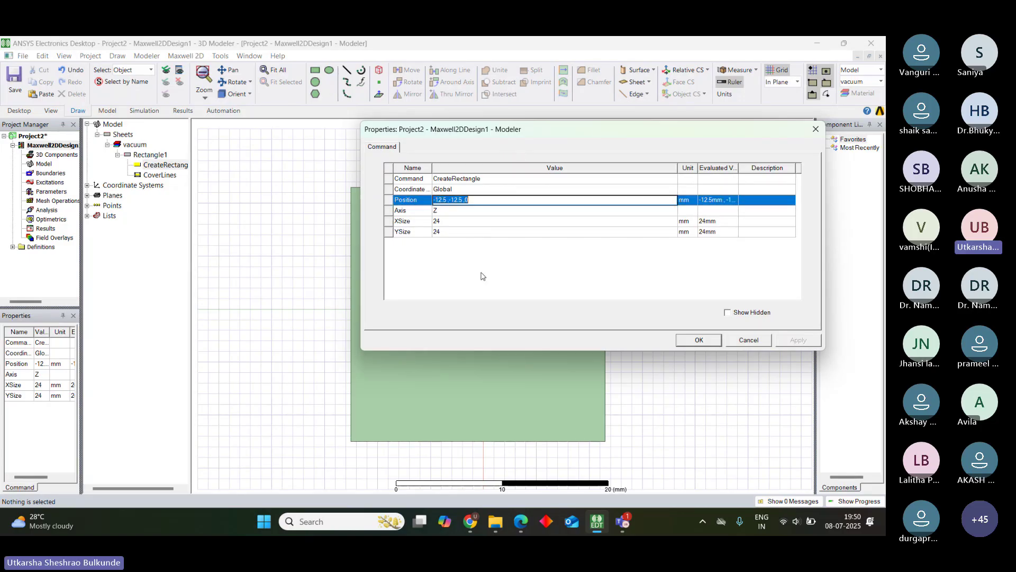
pyautogui.click(443, 200)
pyautogui.press('Delete')
pyautogui.press('Delete')
pyautogui.press('Delete')
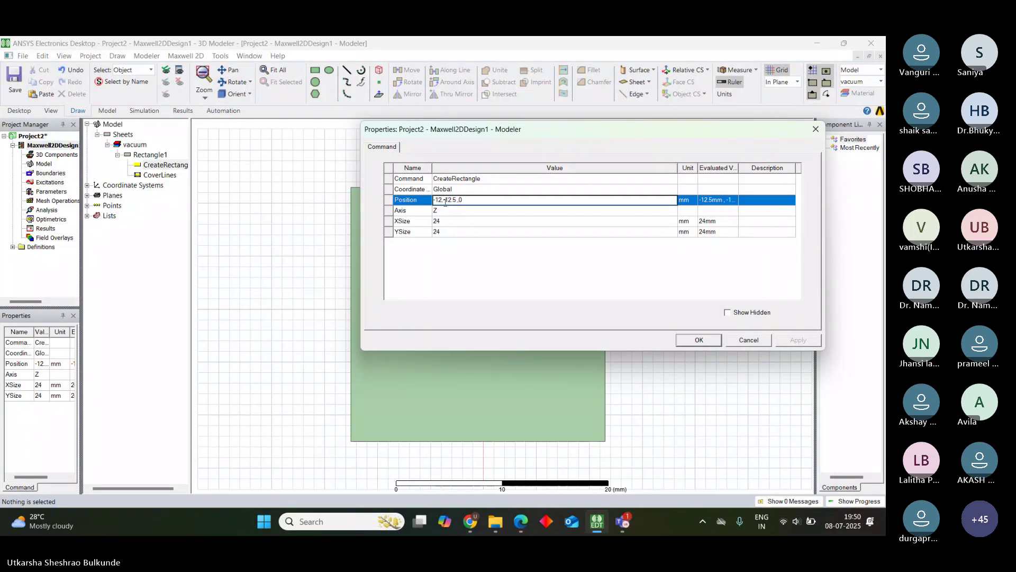
pyautogui.click(457, 201)
pyautogui.press('BackSpace')
pyautogui.press('BackSpace')
pyautogui.press('BackSpace')
pyautogui.click(706, 339)
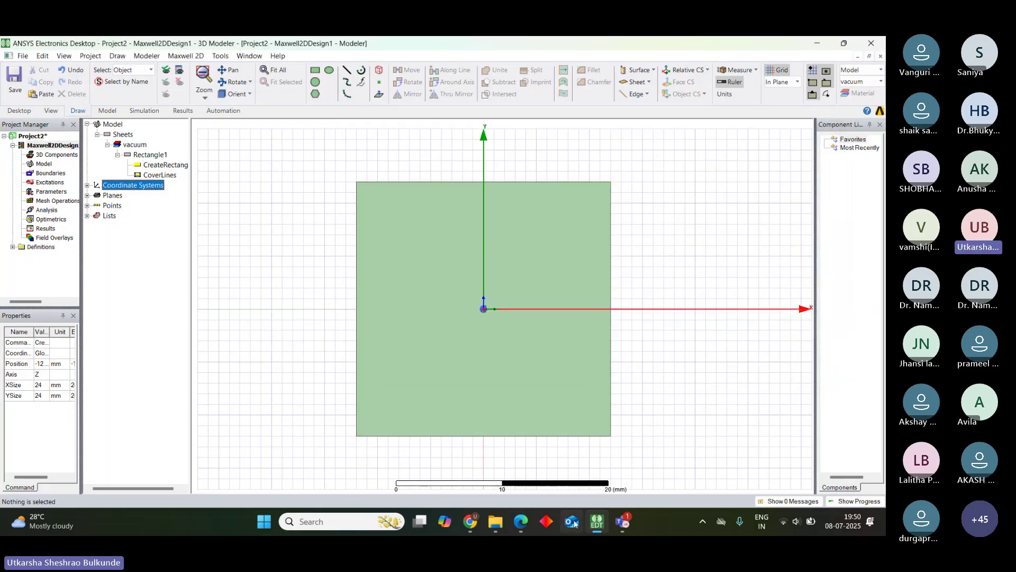
# Consult the transformer figure in Ansys Manual.pdf and review the rectangle's position and size against the coordinate axes
pyautogui.click(521, 531)
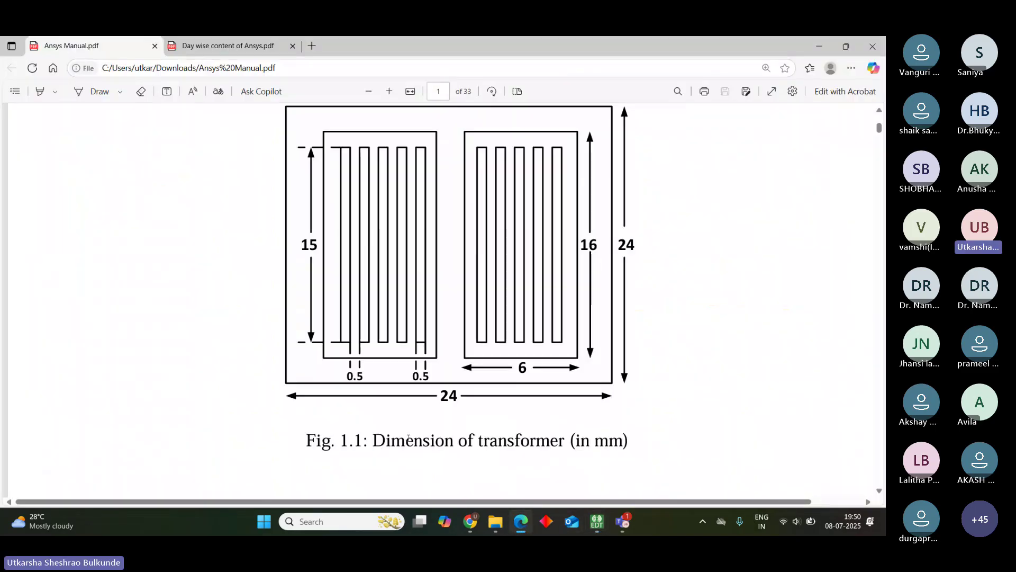
pyautogui.moveTo(597, 523)
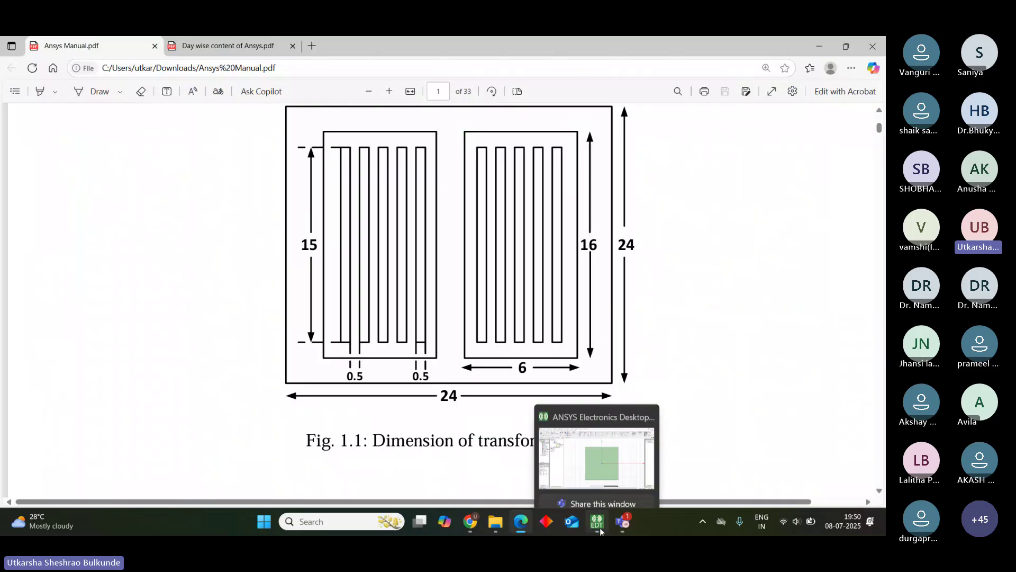
pyautogui.click(601, 422)
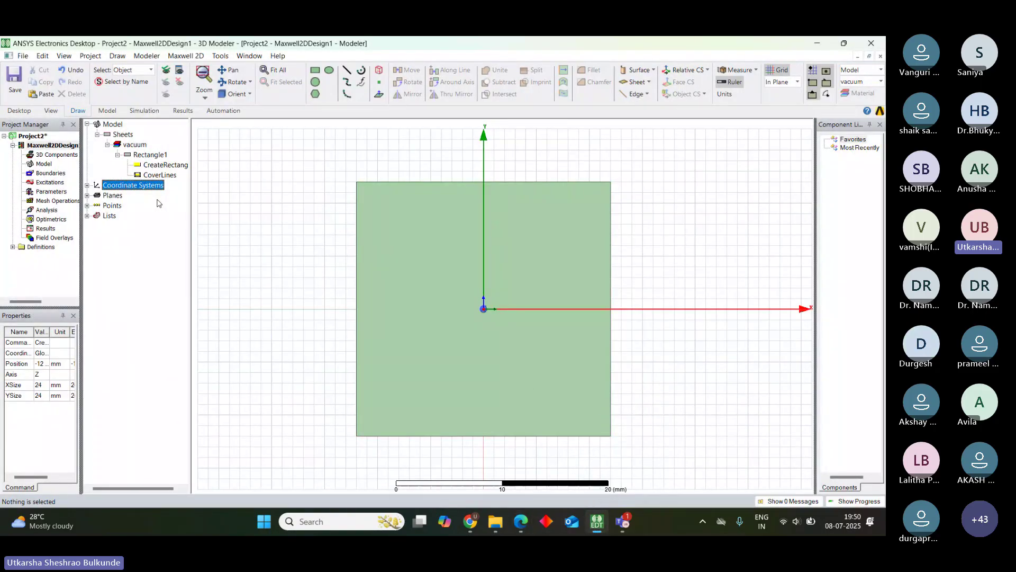
pyautogui.doubleClick(165, 165)
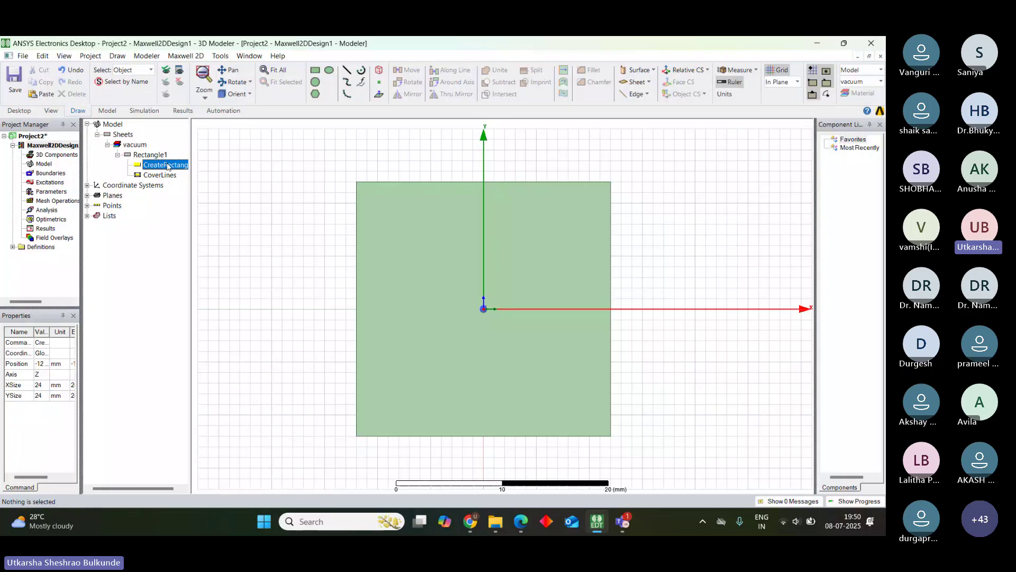
pyautogui.moveTo(626, 132); pyautogui.dragTo(594, 189)
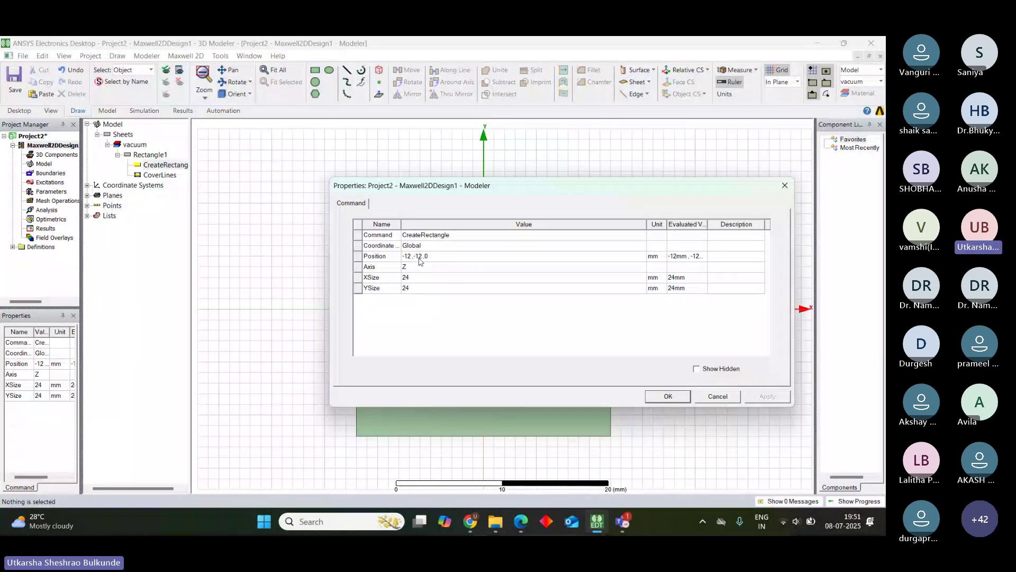
pyautogui.moveTo(659, 185); pyautogui.dragTo(517, 418)
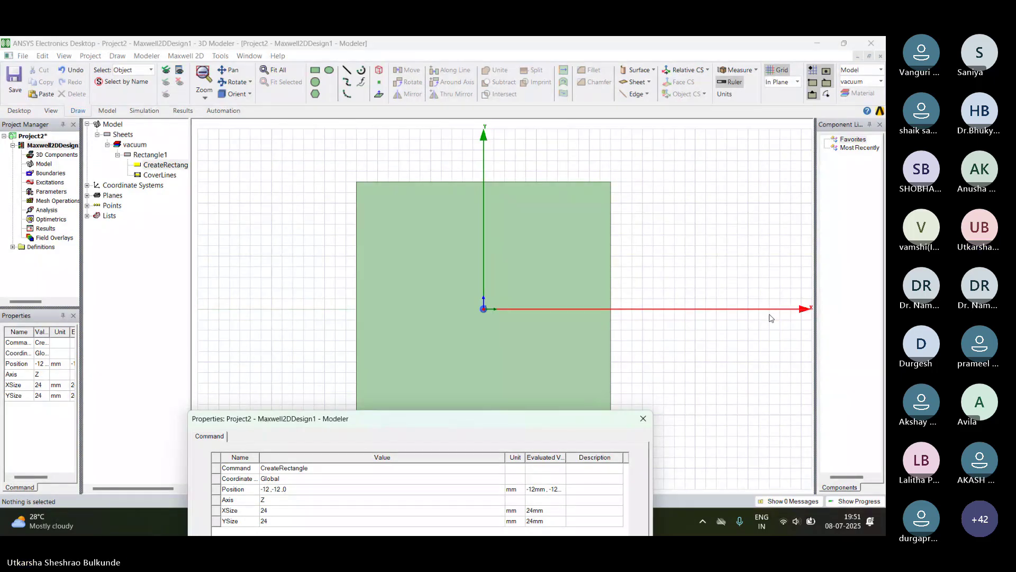
pyautogui.moveTo(536, 424); pyautogui.dragTo(142, 165)
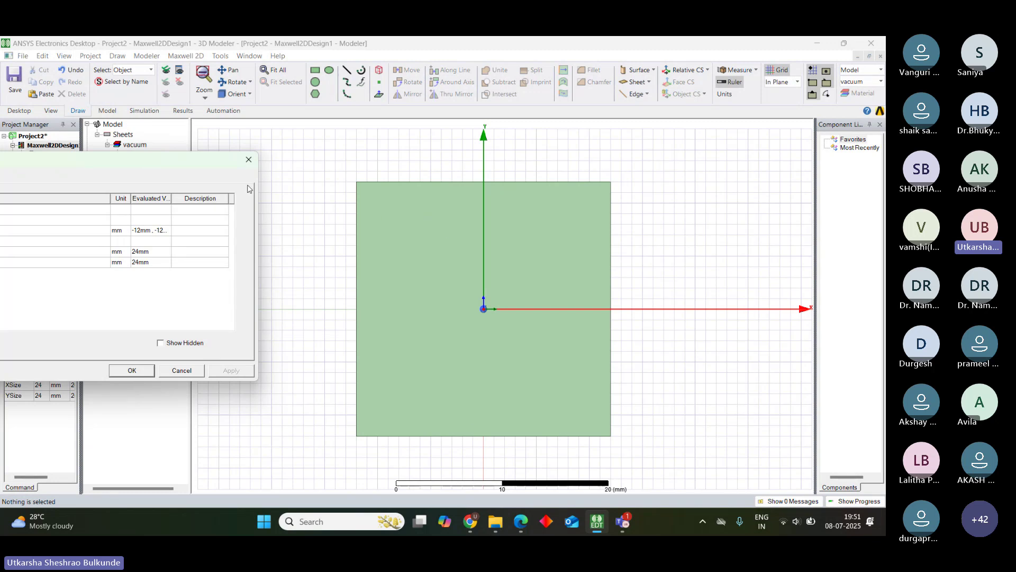
pyautogui.click(248, 160)
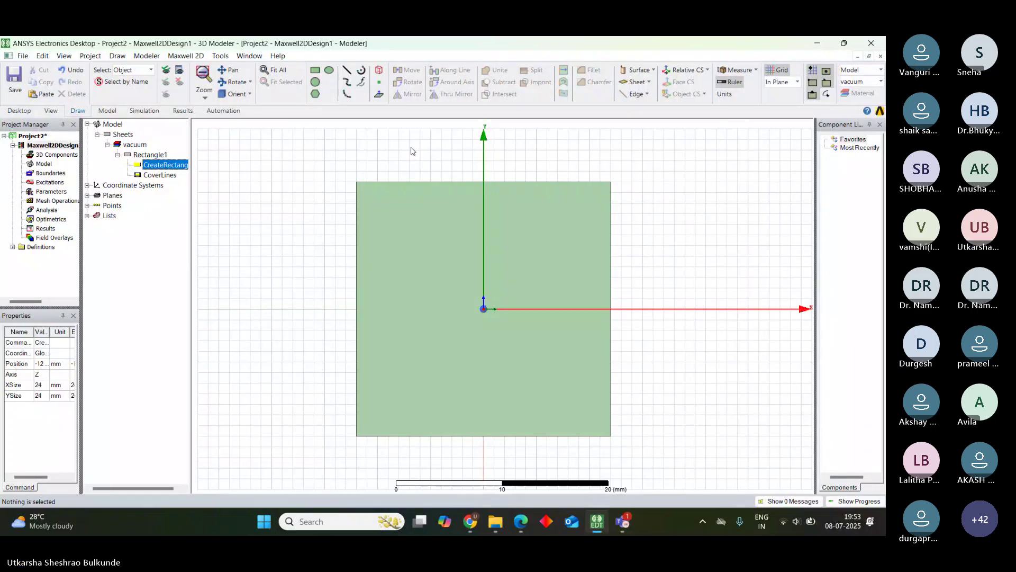
# Consult the transformer figure in Ansys Manual.pdf and draw an inner rectangle about 8 by 20 mm starting at about -10, 10 mm
pyautogui.click(315, 72)
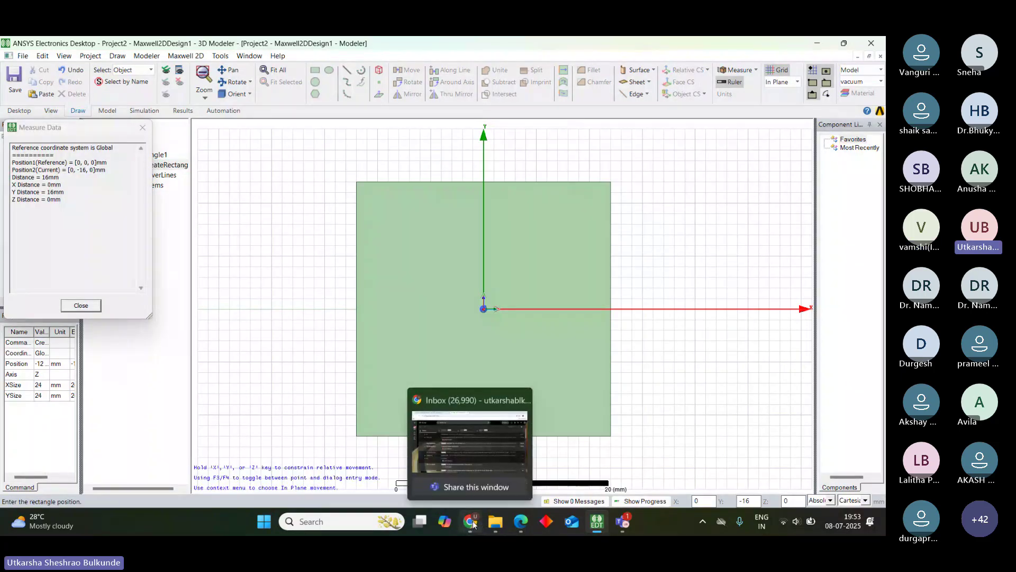
pyautogui.click(521, 521)
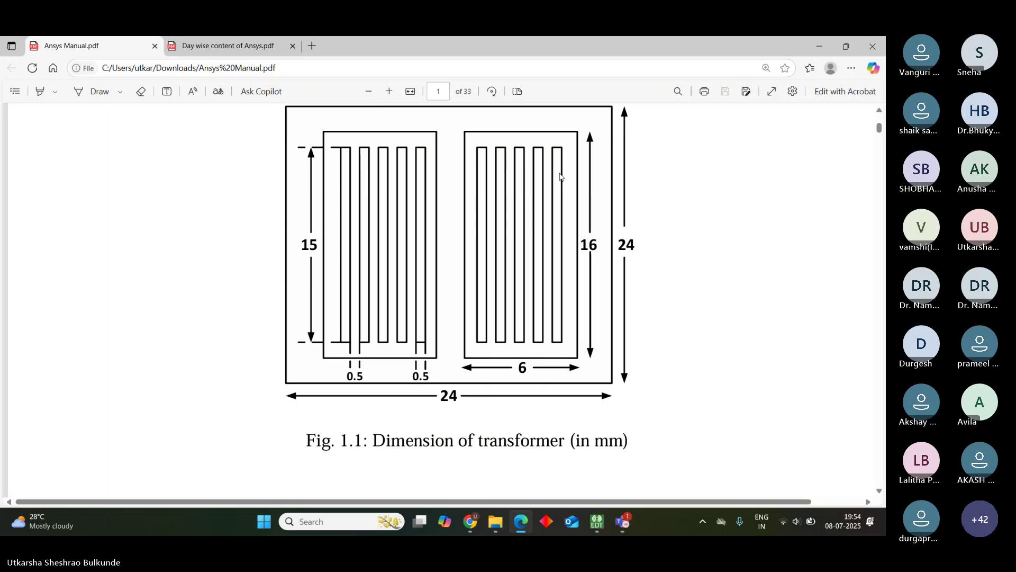
pyautogui.moveTo(589, 524)
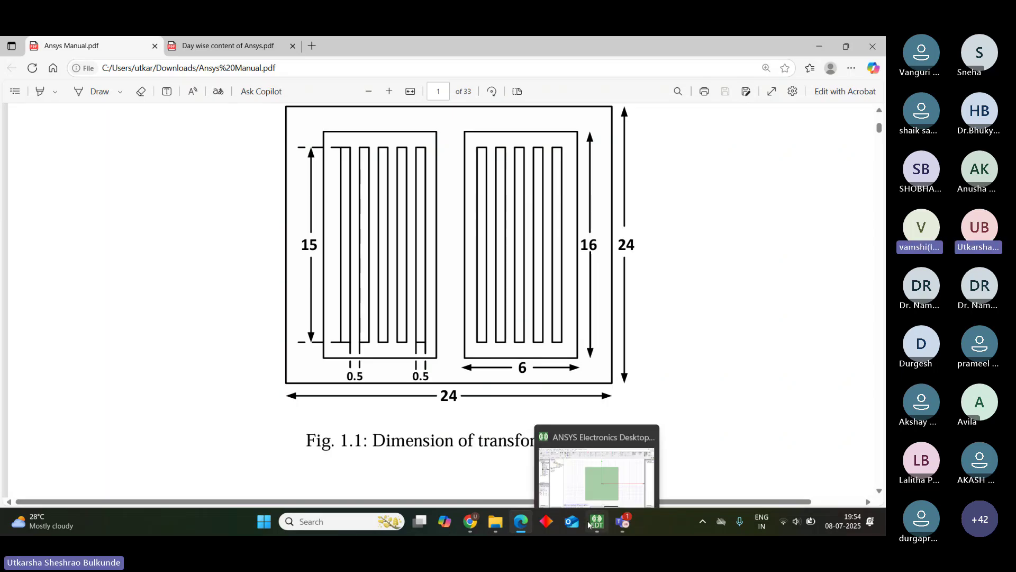
pyautogui.click(600, 439)
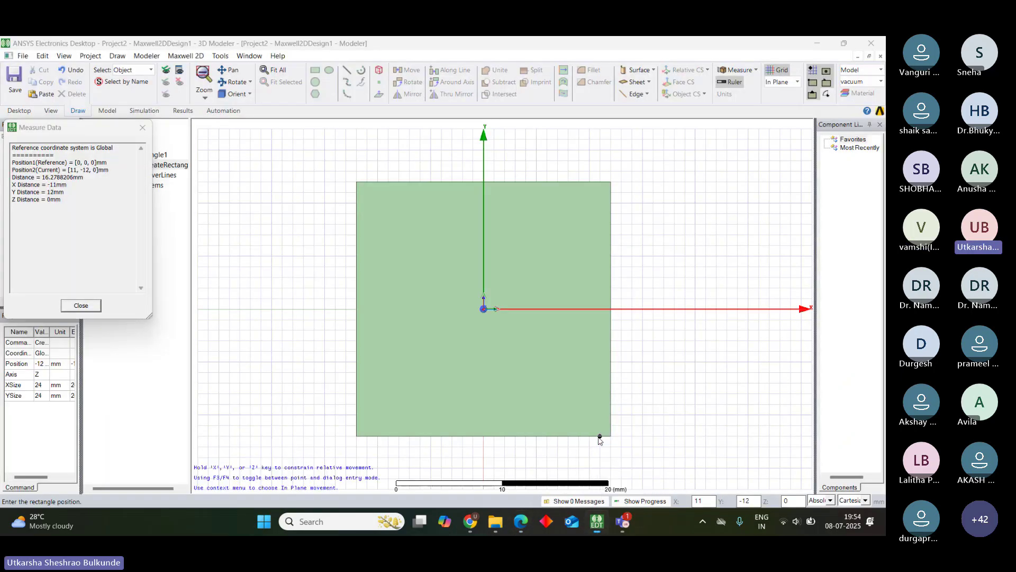
pyautogui.click(379, 203)
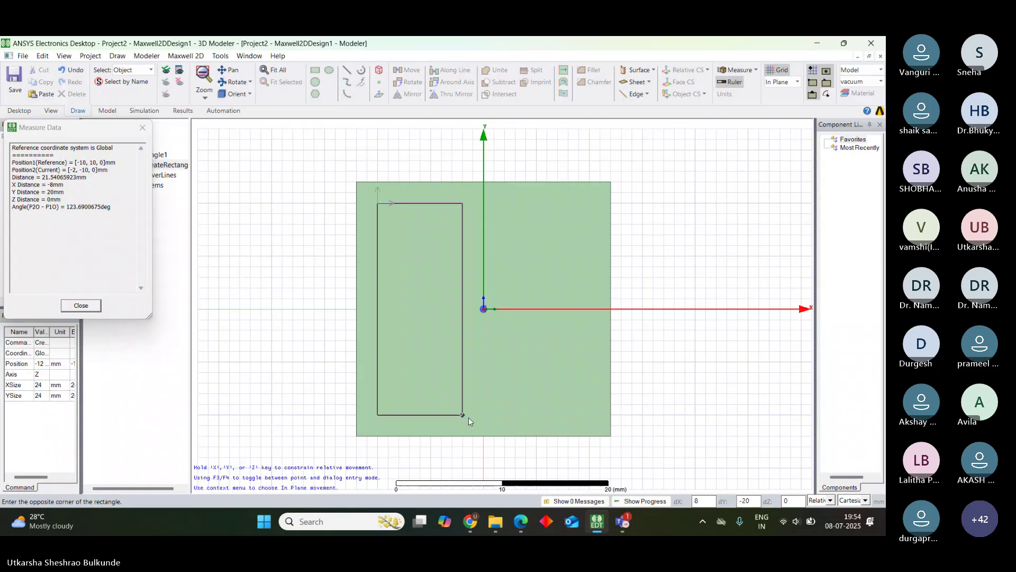
pyautogui.click(468, 417)
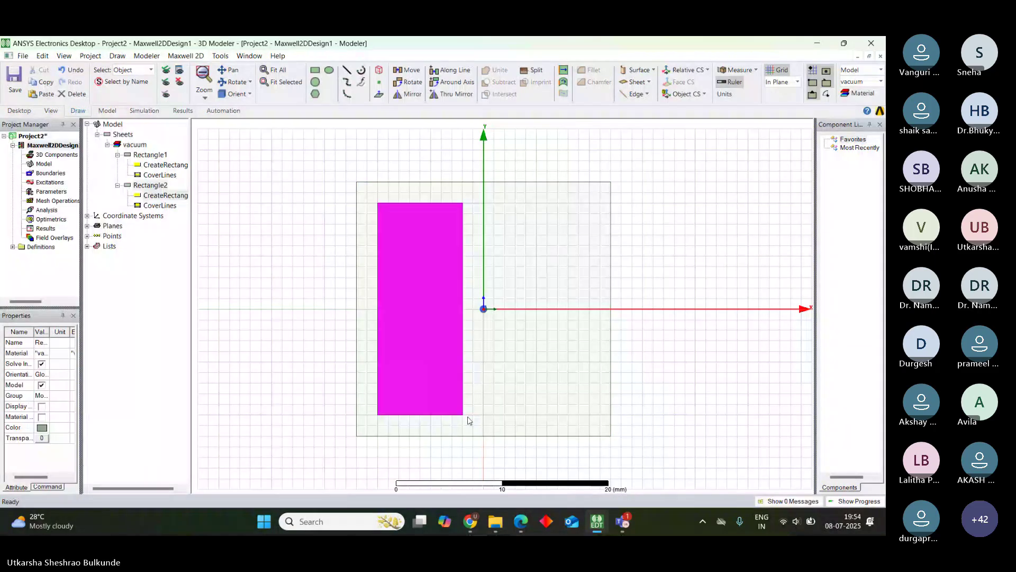
pyautogui.click(265, 209)
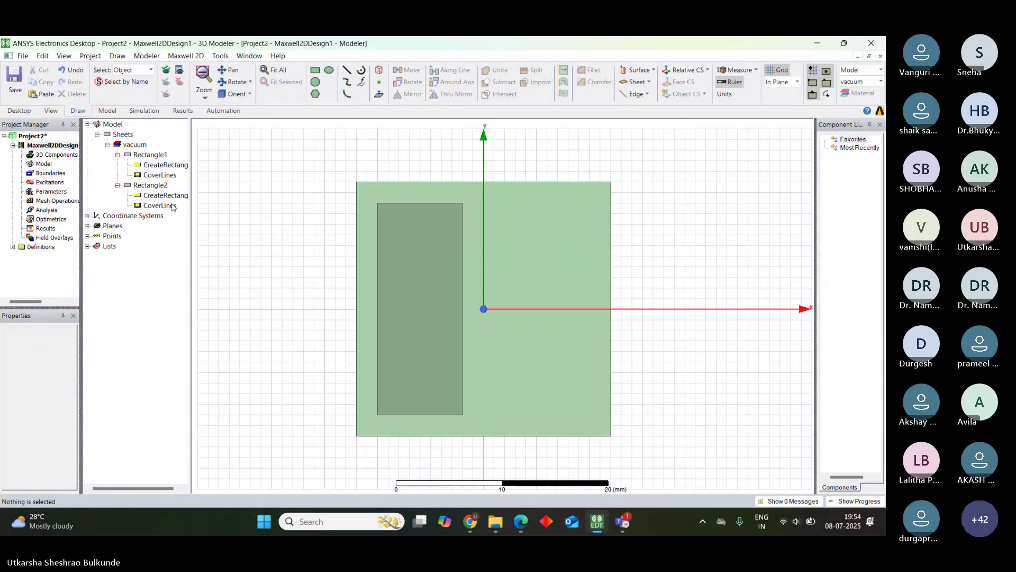
# Review the inner rectangle's creation properties and compare its position and size with the transformer dimension figure in Ansys Manual.pdf
pyautogui.doubleClick(169, 196)
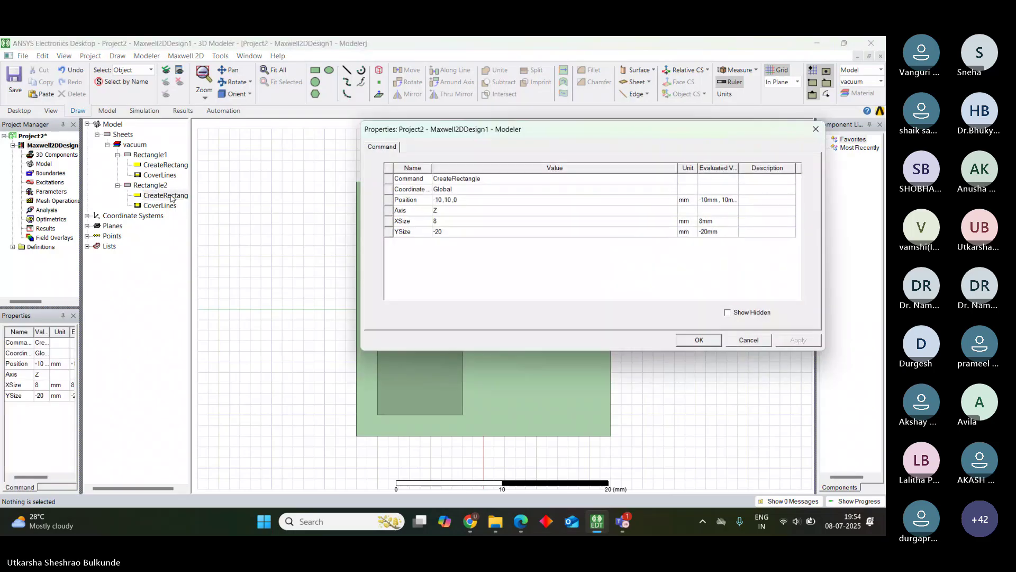
pyautogui.moveTo(570, 139); pyautogui.dragTo(564, 360)
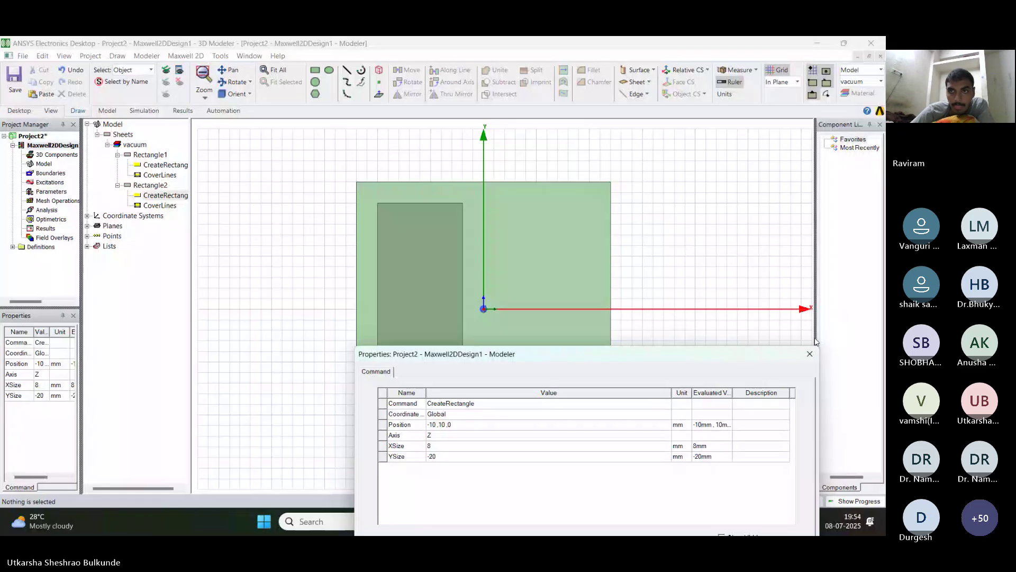
pyautogui.moveTo(759, 361); pyautogui.dragTo(607, 112)
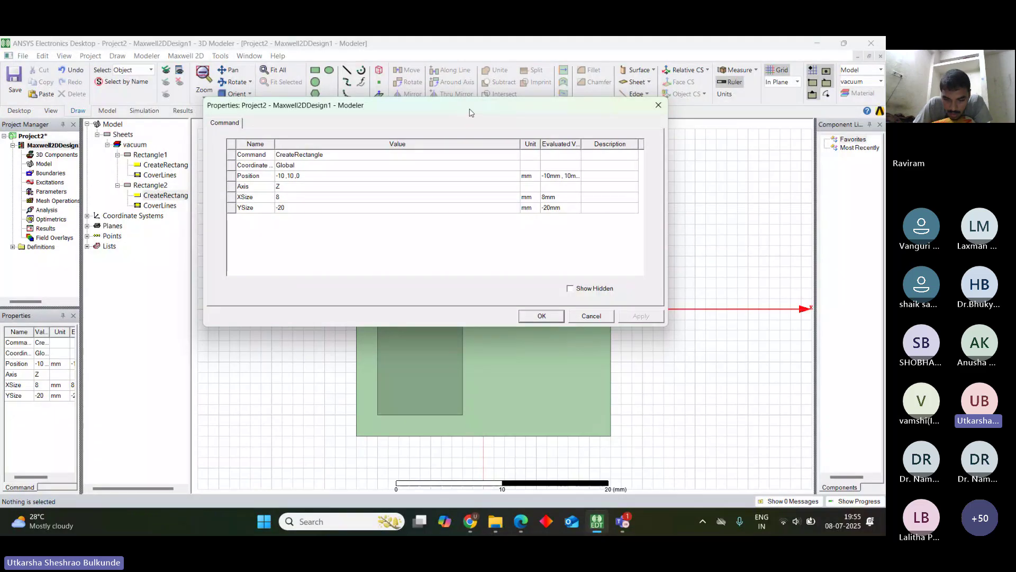
pyautogui.moveTo(471, 112); pyautogui.dragTo(724, 307)
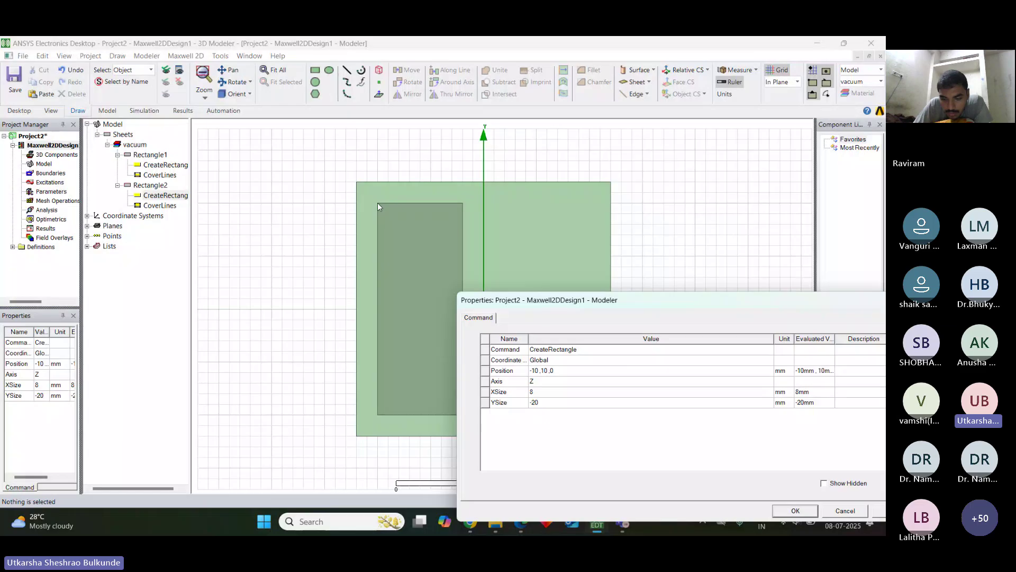
pyautogui.moveTo(639, 310); pyautogui.dragTo(684, 176)
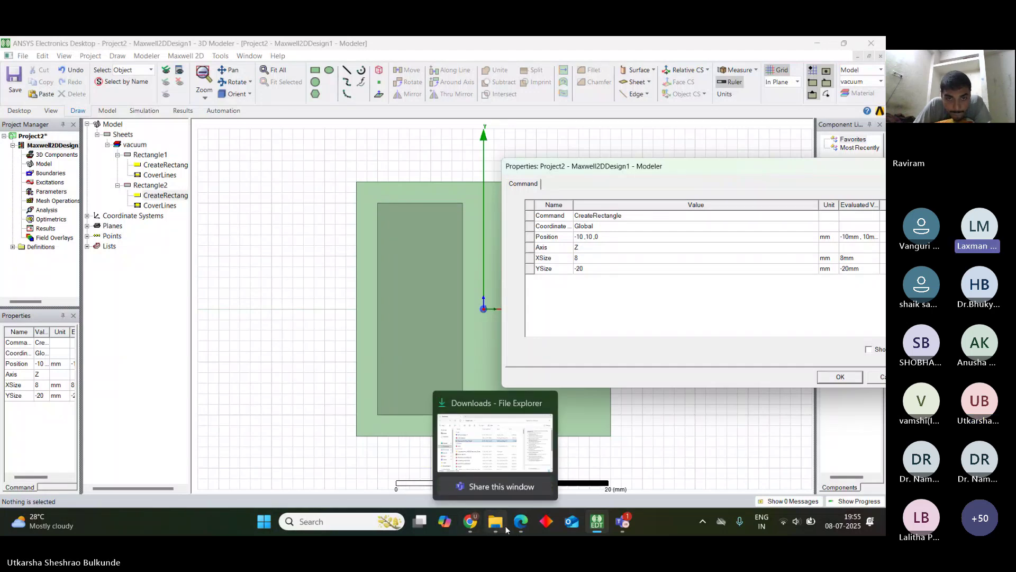
pyautogui.moveTo(521, 523)
pyautogui.click(528, 456)
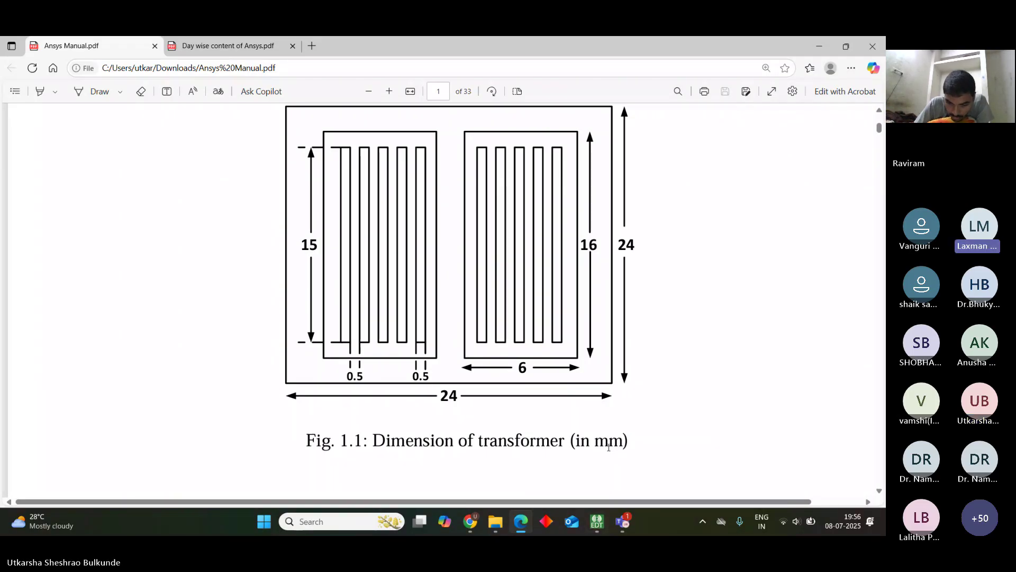
pyautogui.moveTo(597, 521)
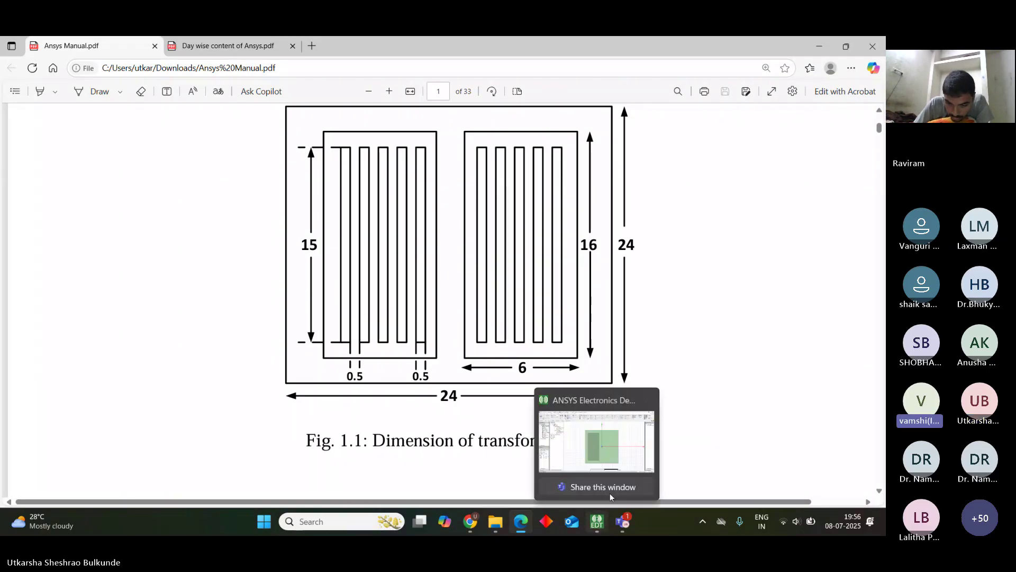
pyautogui.click(617, 462)
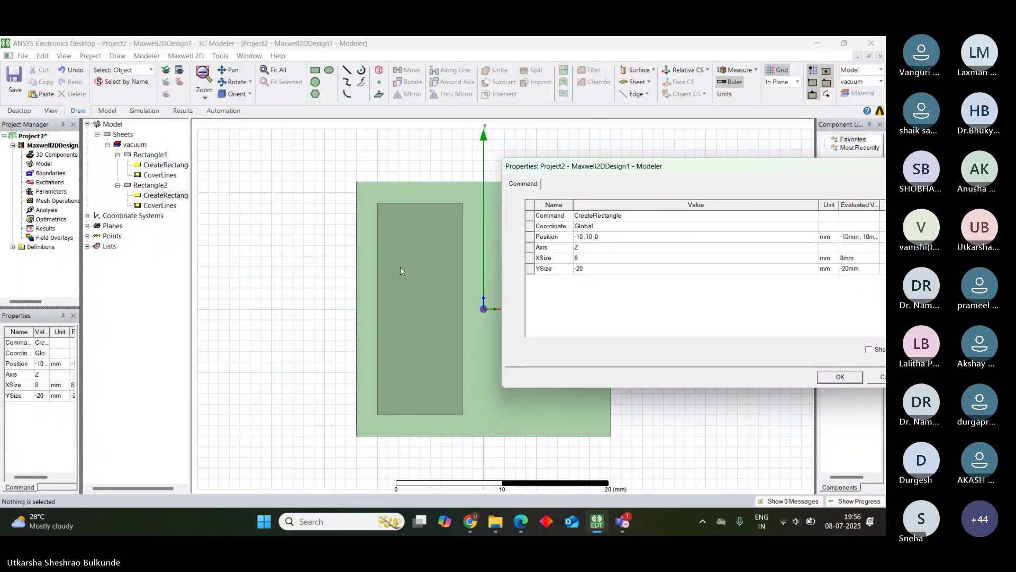
# Set the inner rectangle's Position to -5, 5, 0 mm and accept the properties
pyautogui.click(580, 237)
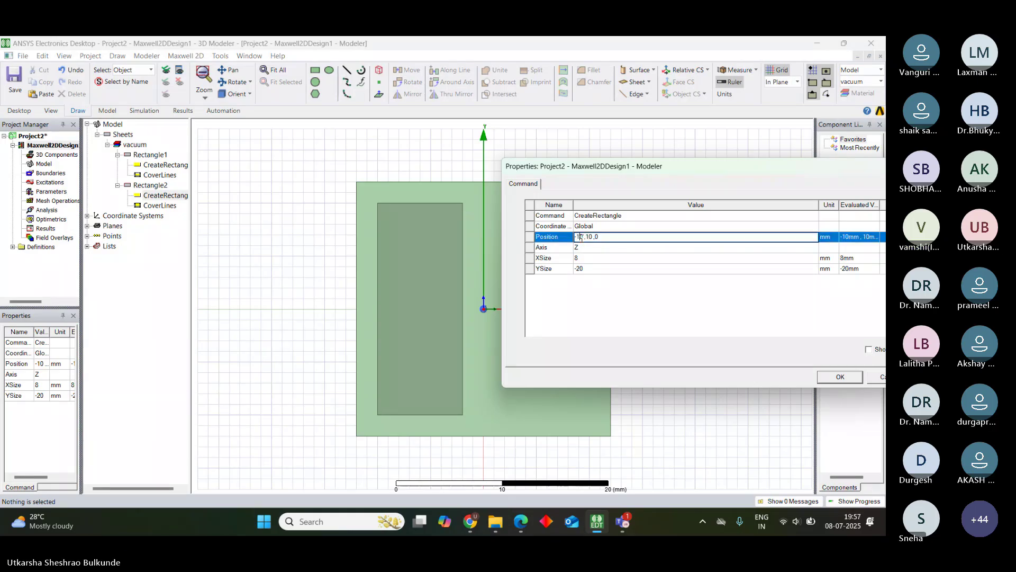
pyautogui.press('BackSpace')
pyautogui.press('BackSpace')
pyautogui.press('BackSpace')
pyautogui.write('-5')
pyautogui.click(588, 236)
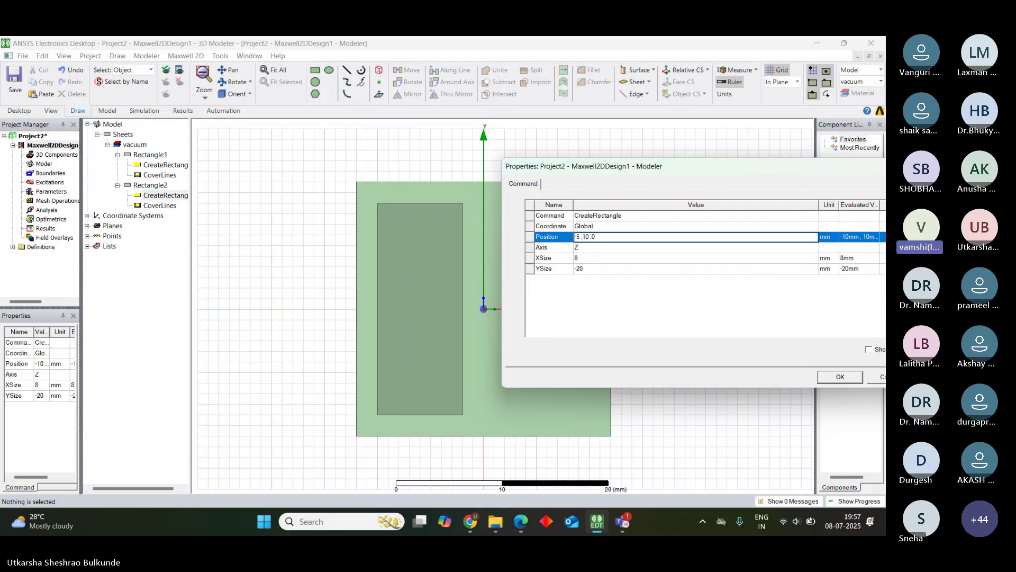
pyautogui.press('BackSpace')
pyautogui.press('BackSpace')
pyautogui.write('5')
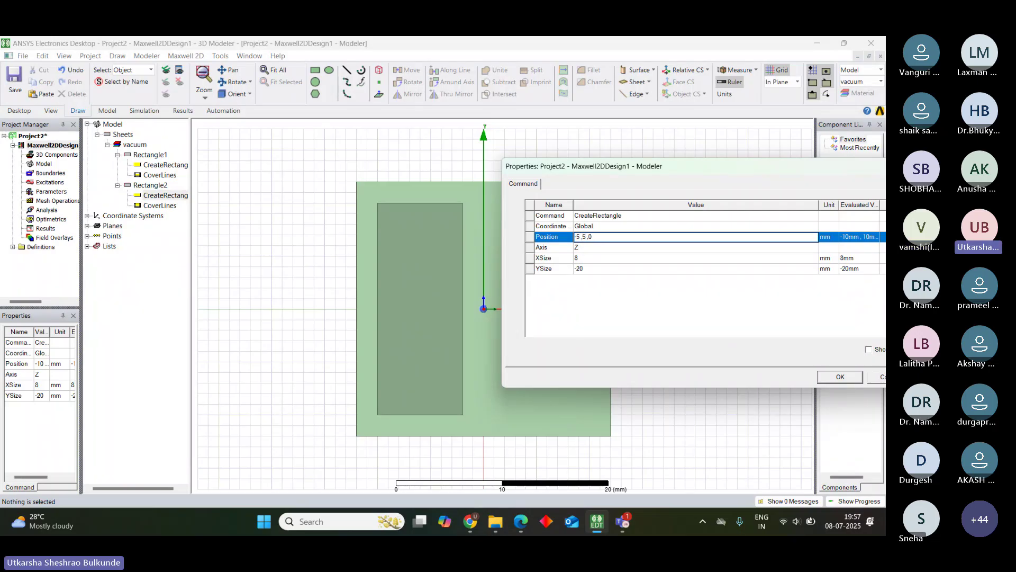
pyautogui.click(845, 381)
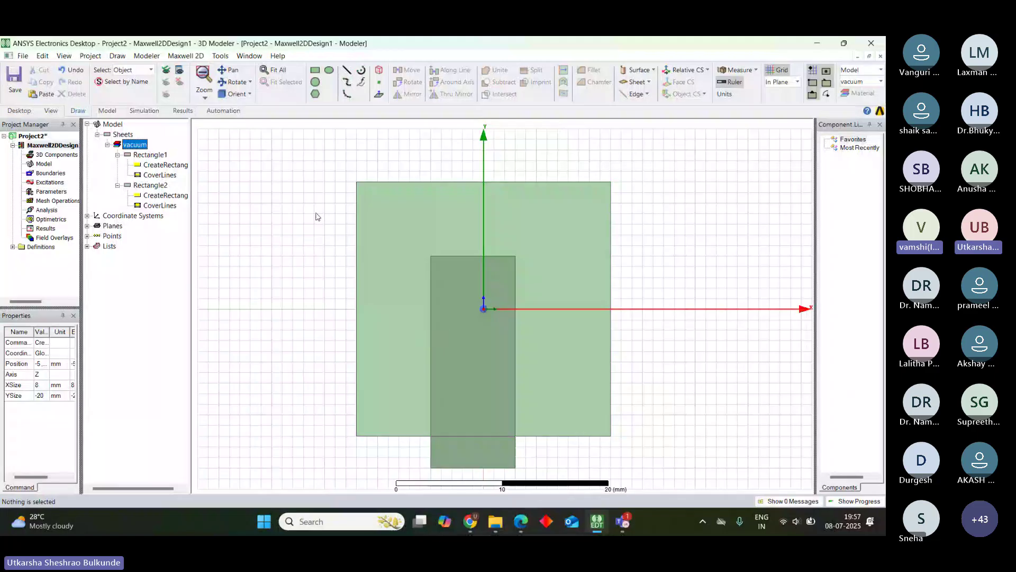
# Set the inner rectangle's Position to -4, 10, 0 mm and review its creation properties
pyautogui.doubleClick(168, 195)
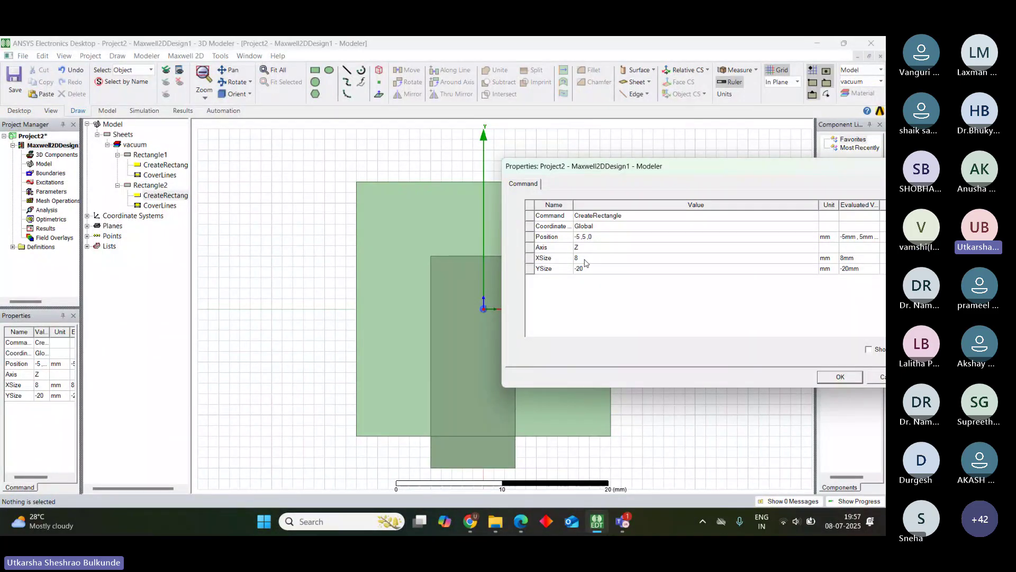
pyautogui.click(579, 238)
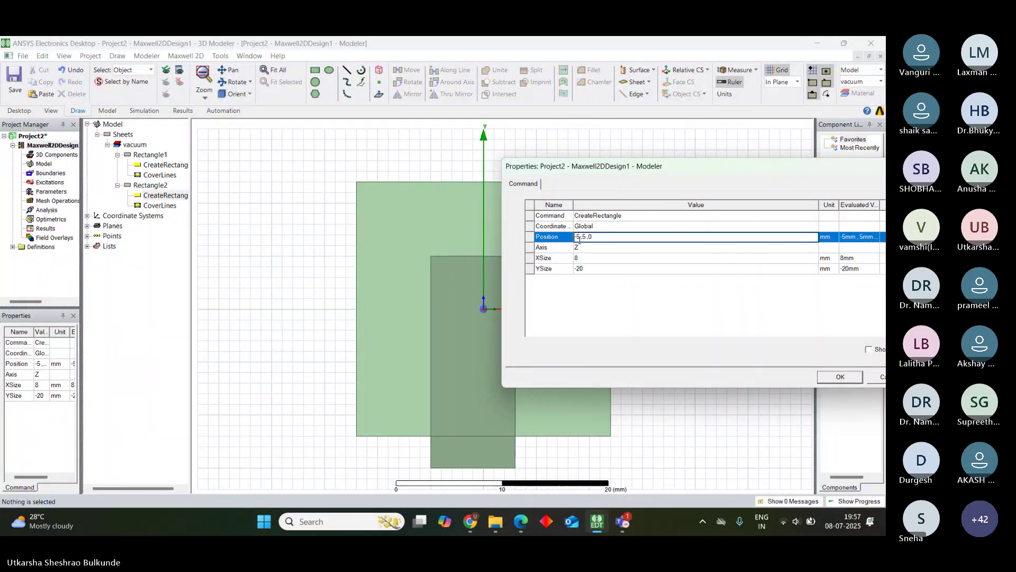
pyautogui.press('BackSpace')
pyautogui.write('4')
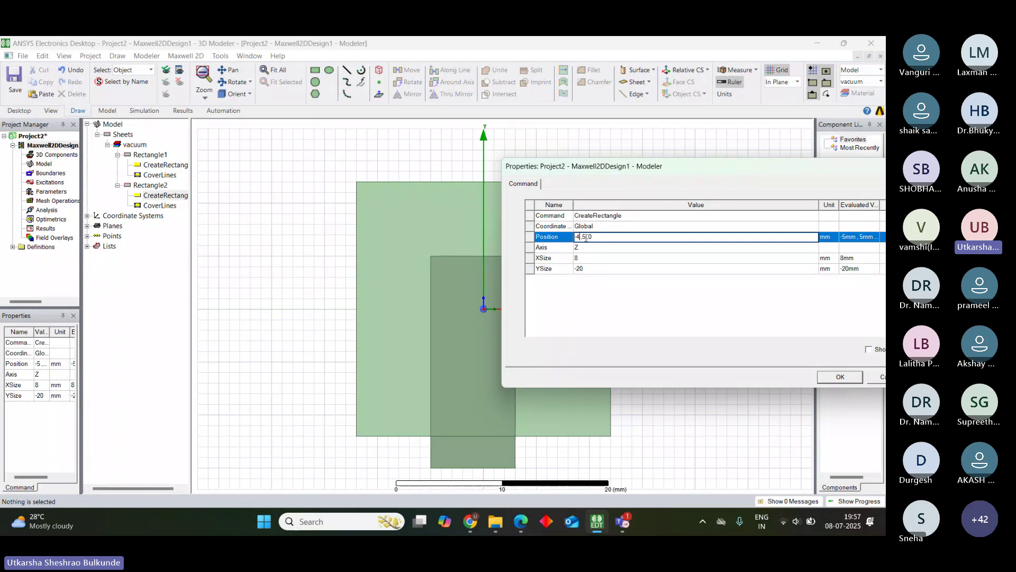
pyautogui.press('BackSpace')
pyautogui.write('10')
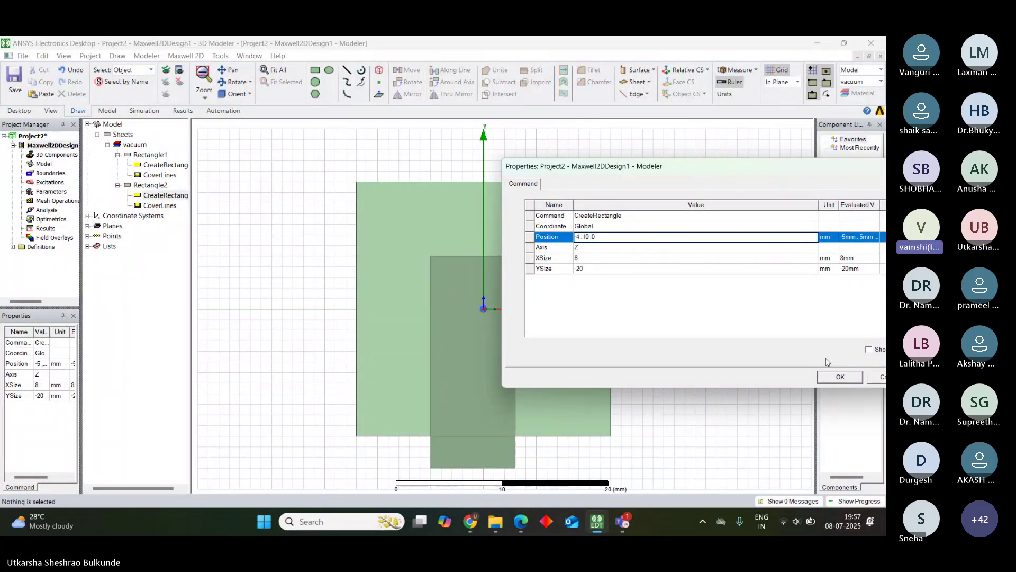
pyautogui.click(840, 376)
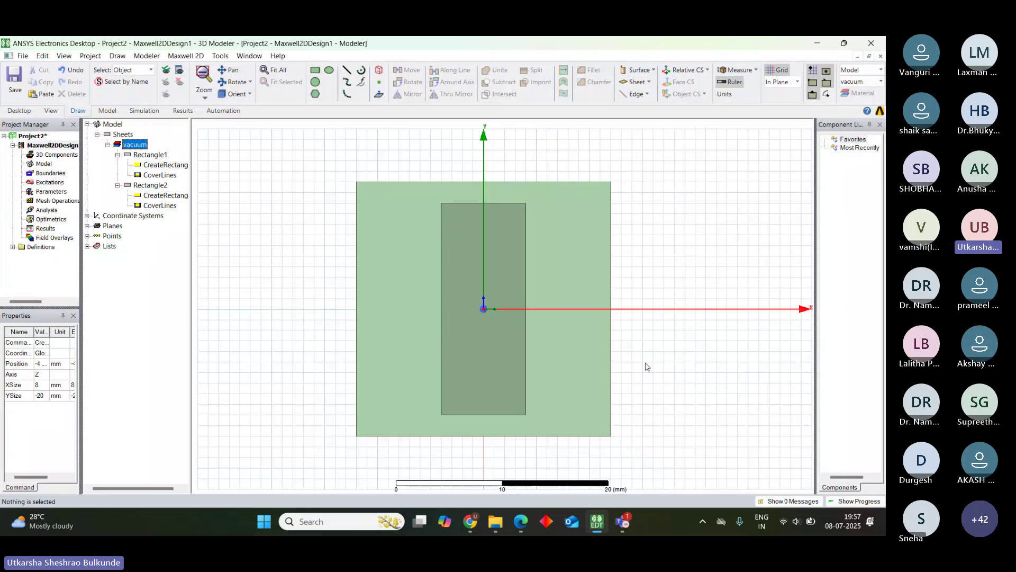
pyautogui.doubleClick(166, 196)
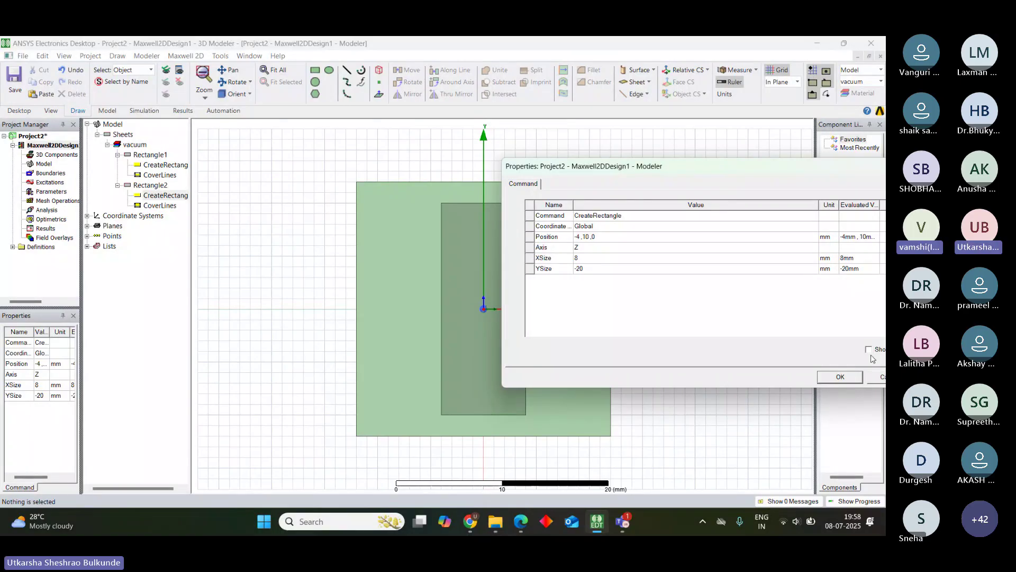
pyautogui.click(847, 376)
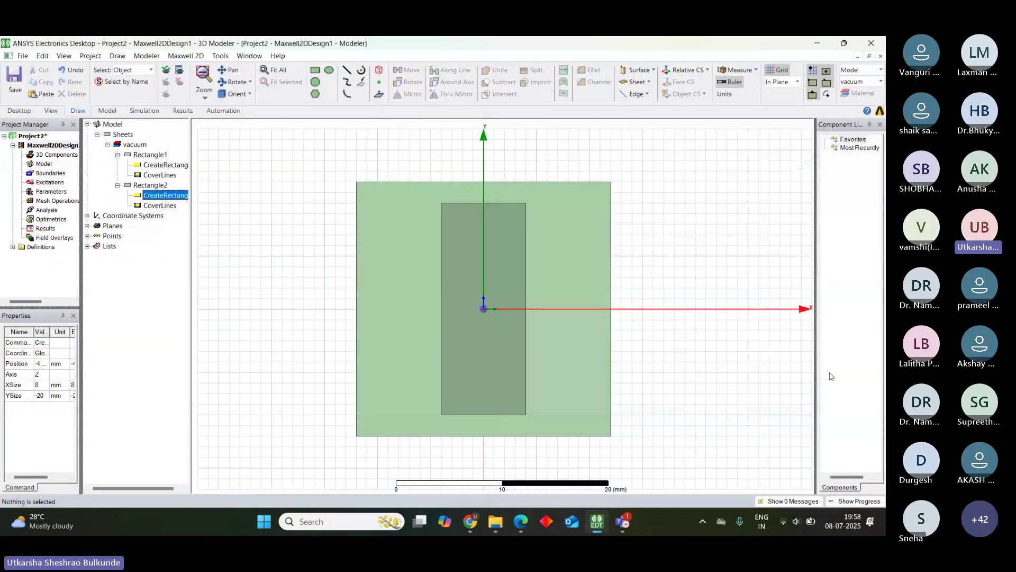
# Set the outer 24 by 24 mm rectangle's Position to 0, 0, 0 mm so that its corner lies at the origin
pyautogui.doubleClick(164, 165)
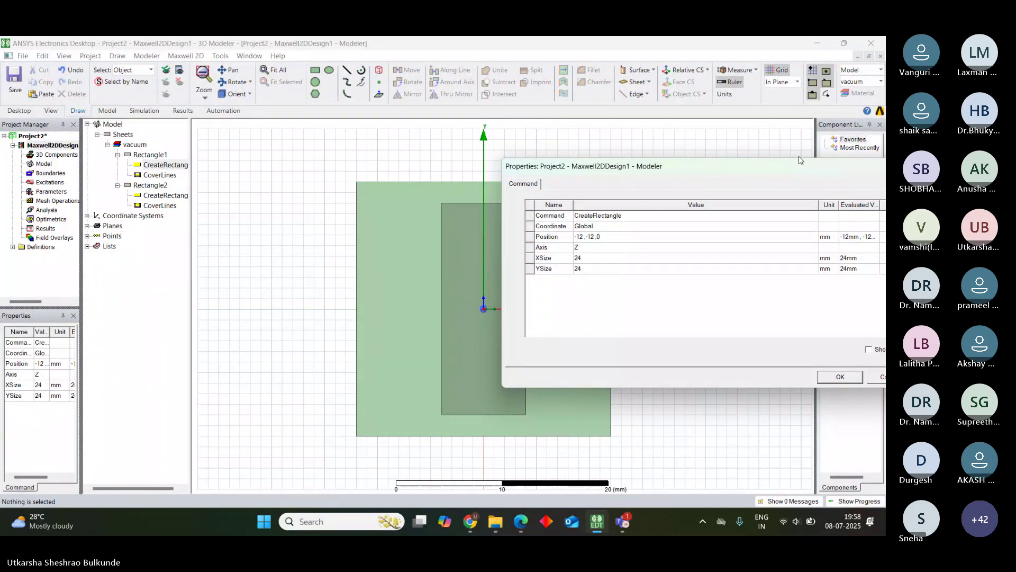
pyautogui.moveTo(786, 166); pyautogui.dragTo(744, 180)
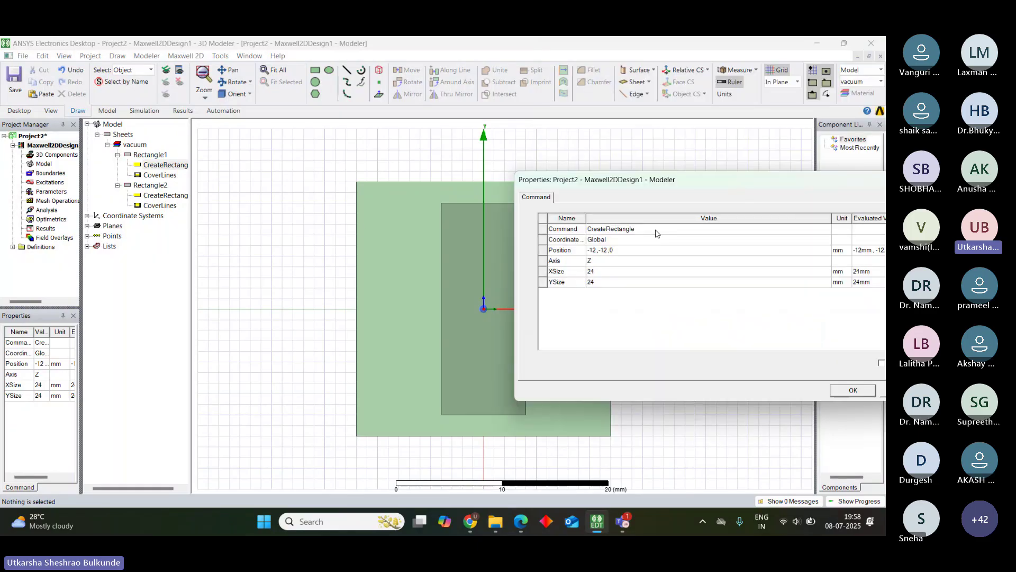
pyautogui.click(596, 251)
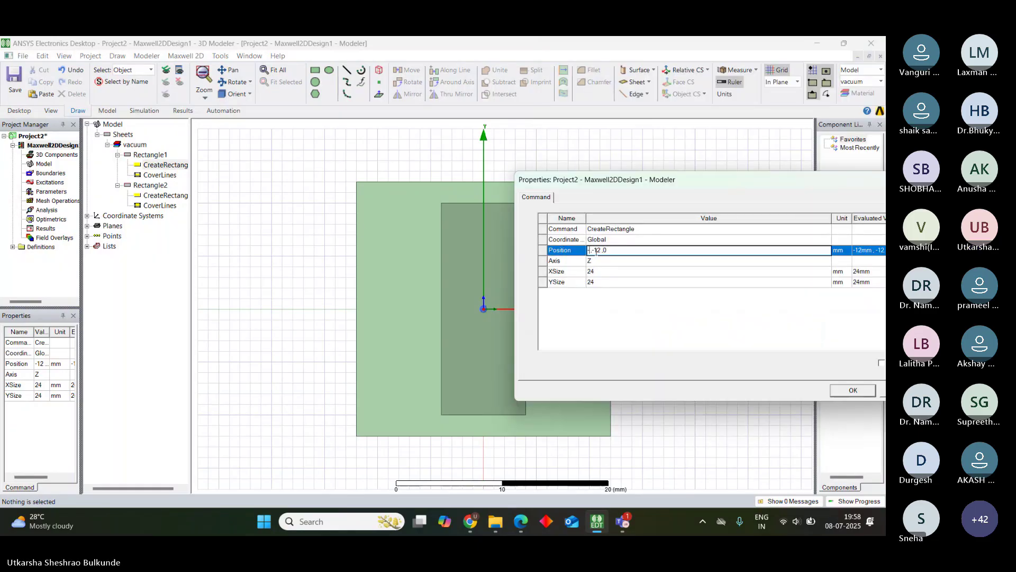
pyautogui.press('BackSpace')
pyautogui.write('0')
pyautogui.press('BackSpace')
pyautogui.press('BackSpace')
pyautogui.write('0')
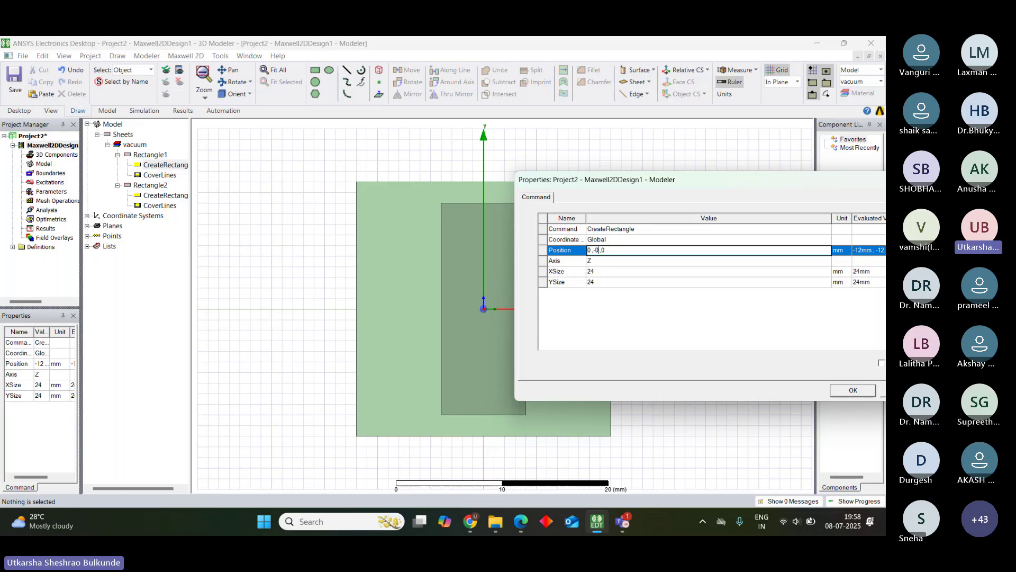
pyautogui.press('Left')
pyautogui.press('BackSpace')
pyautogui.moveTo(810, 181); pyautogui.dragTo(774, 124)
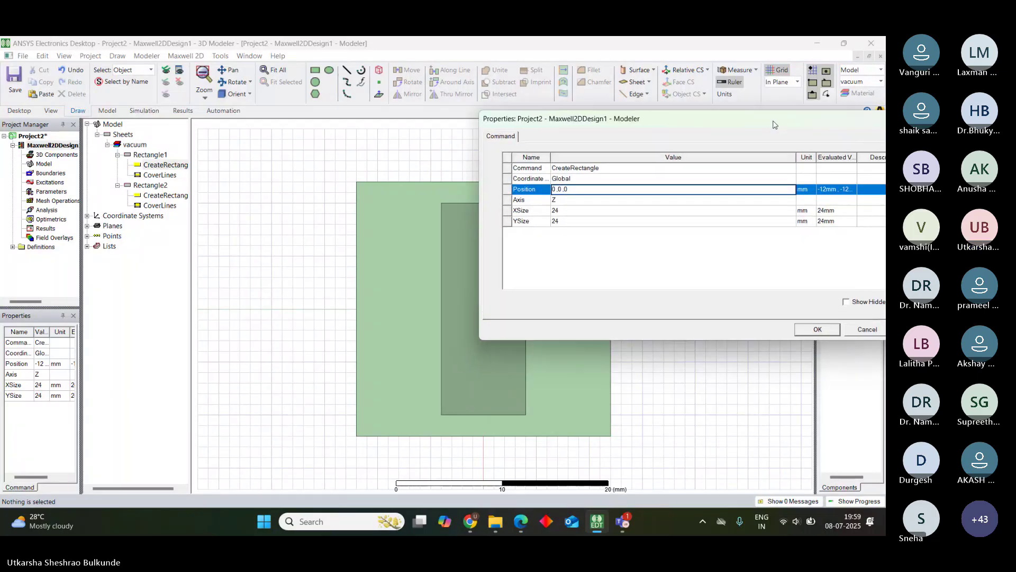
pyautogui.click(816, 328)
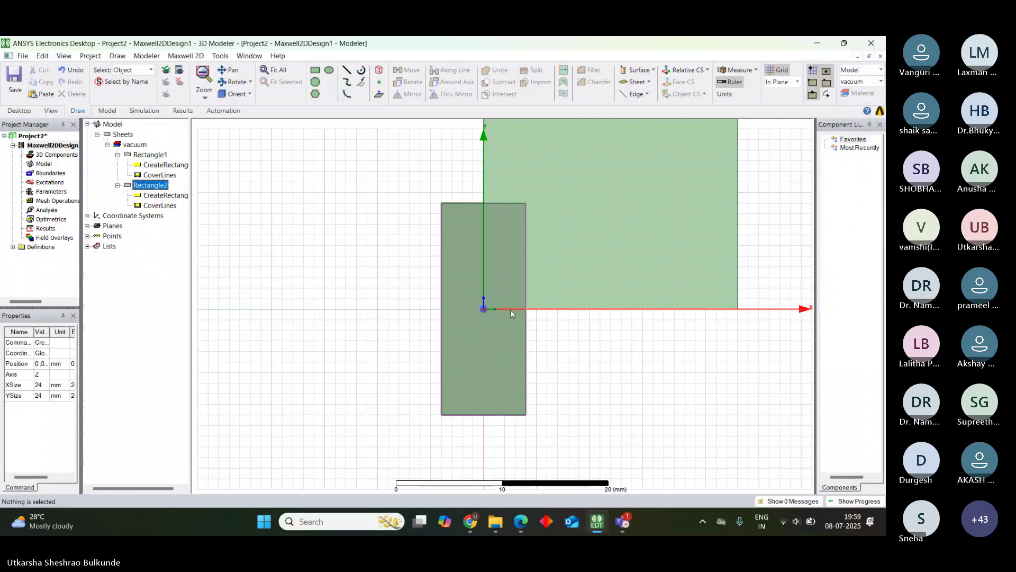
# Delete the 8 by 20 mm inner rectangle
pyautogui.click(487, 331)
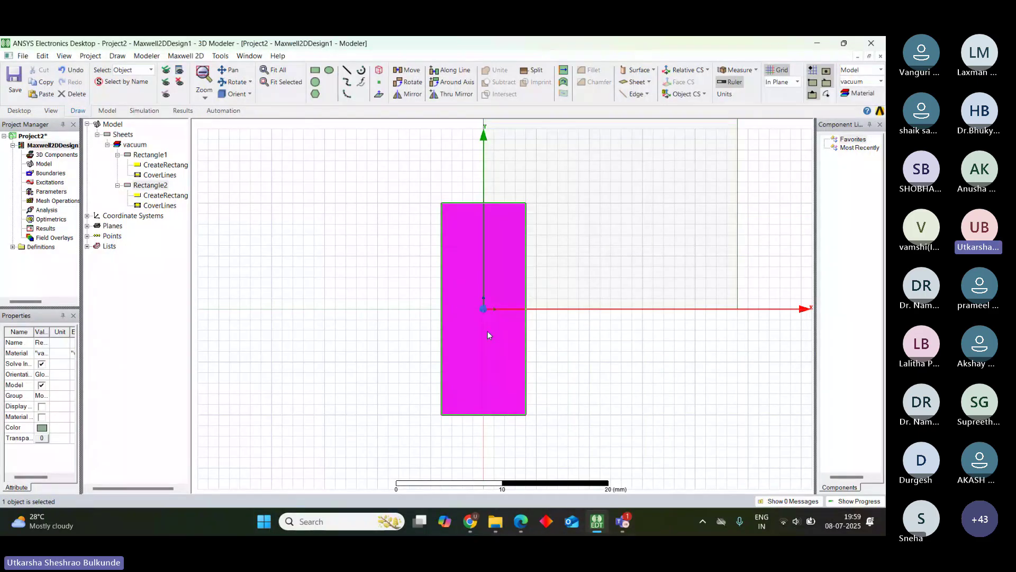
pyautogui.press('Delete')
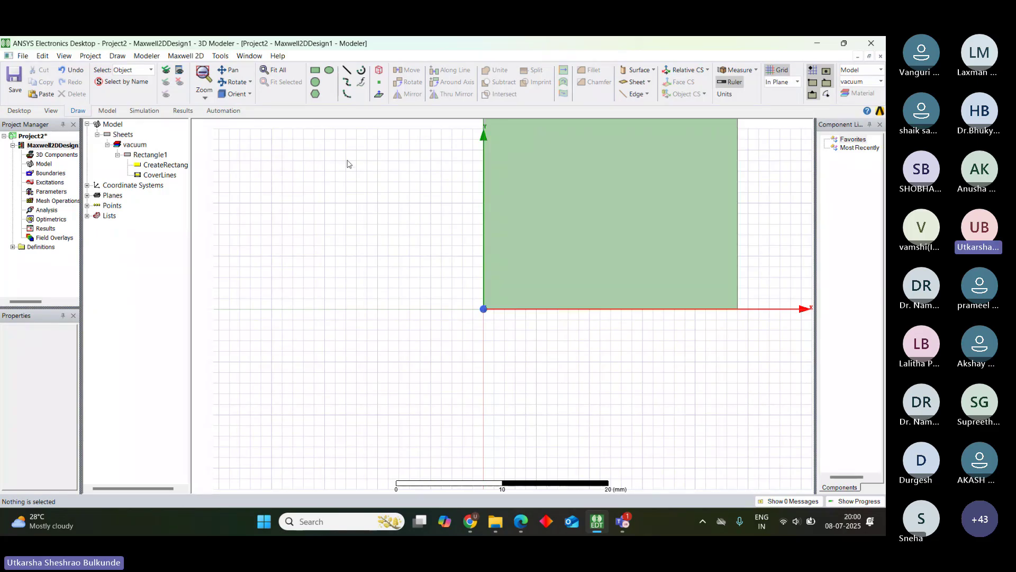
# Delete the outer rectangle and draw a new one about 28 by 27 mm around the origin, starting at about -11, 14 mm
pyautogui.click(565, 188)
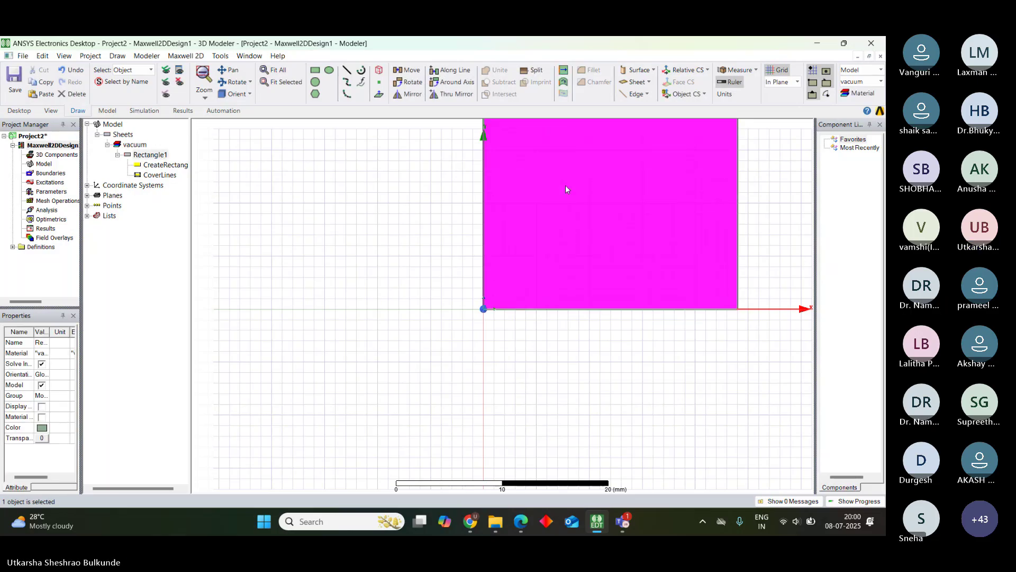
pyautogui.press('Delete')
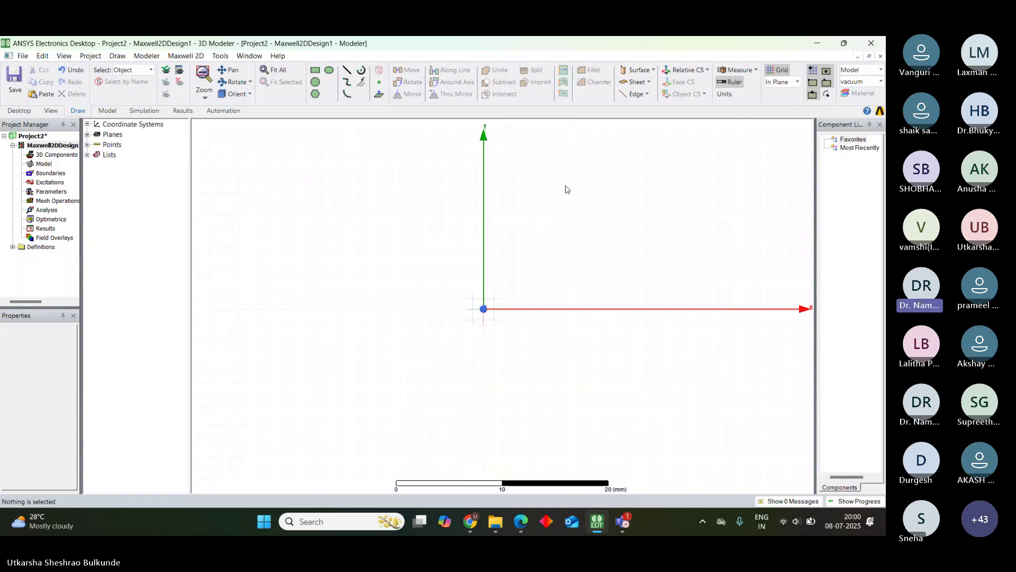
pyautogui.click(315, 70)
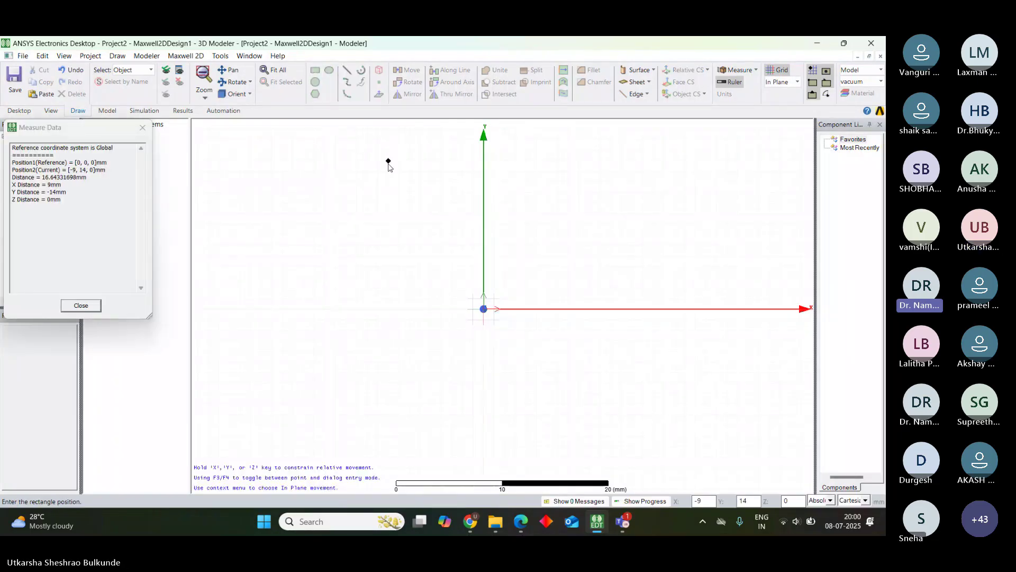
pyautogui.click(367, 161)
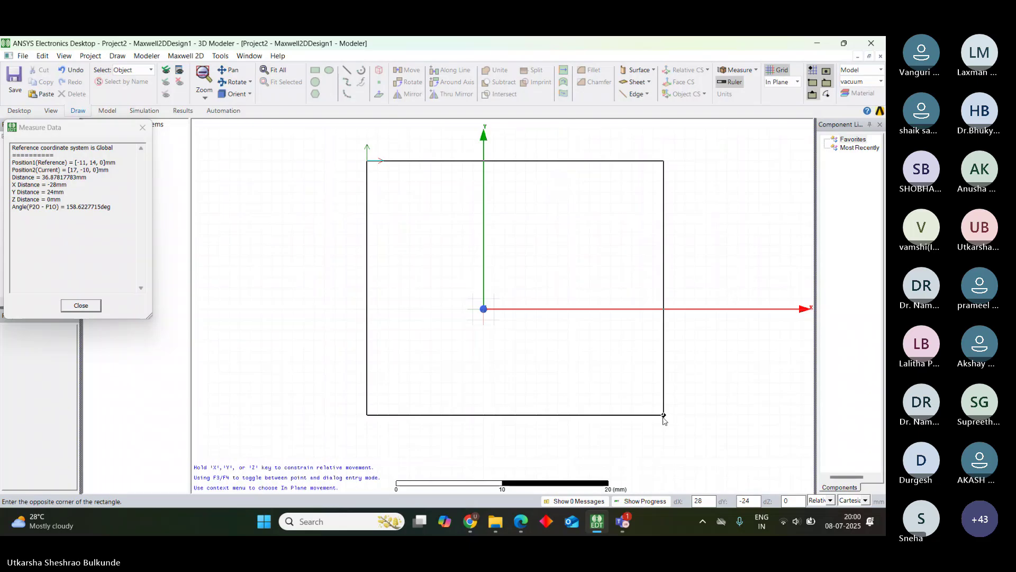
pyautogui.click(663, 446)
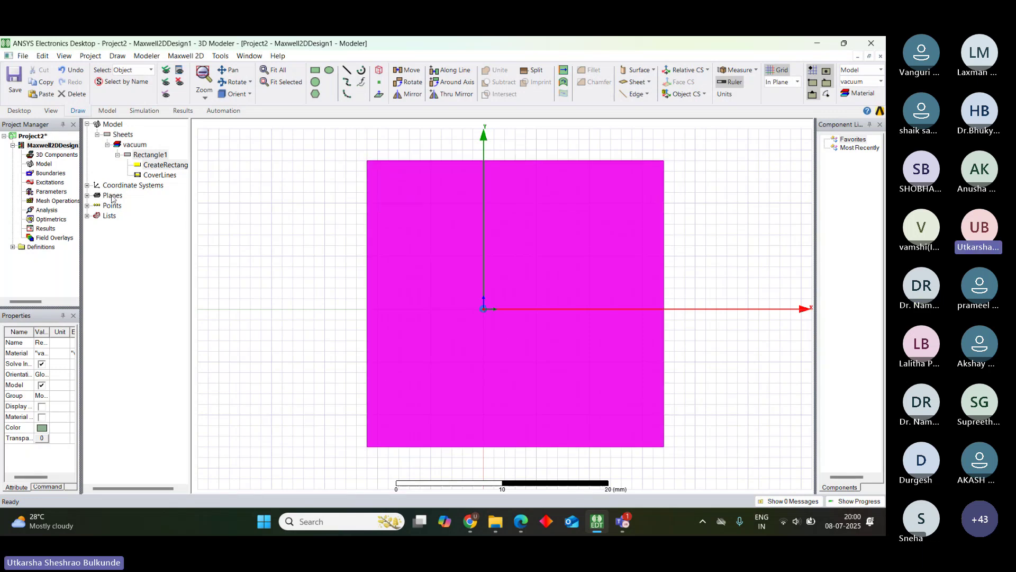
# Set the new rectangle's XSize to 24 mm and YSize to -24 mm in its creation properties
pyautogui.doubleClick(159, 166)
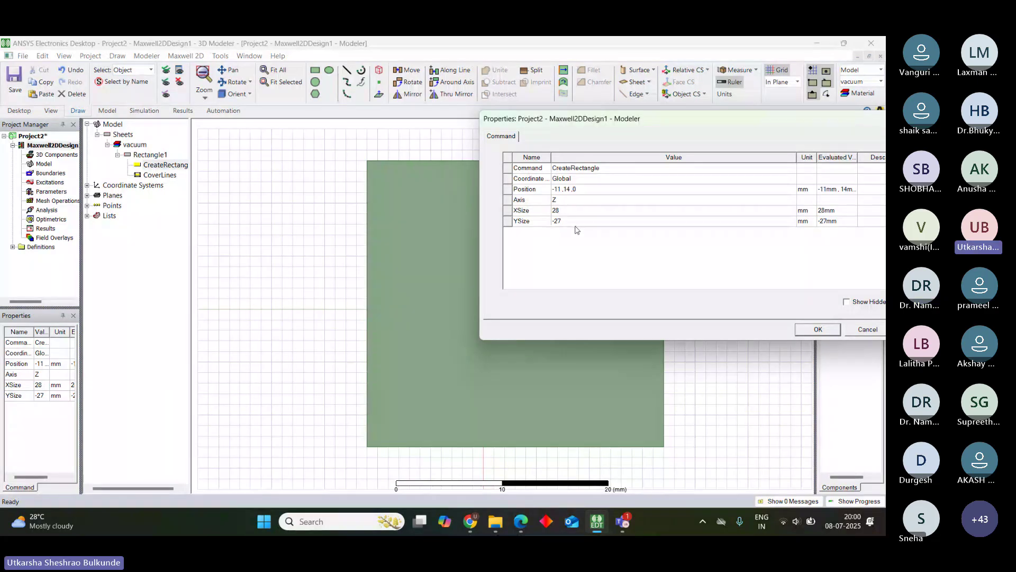
pyautogui.click(564, 213)
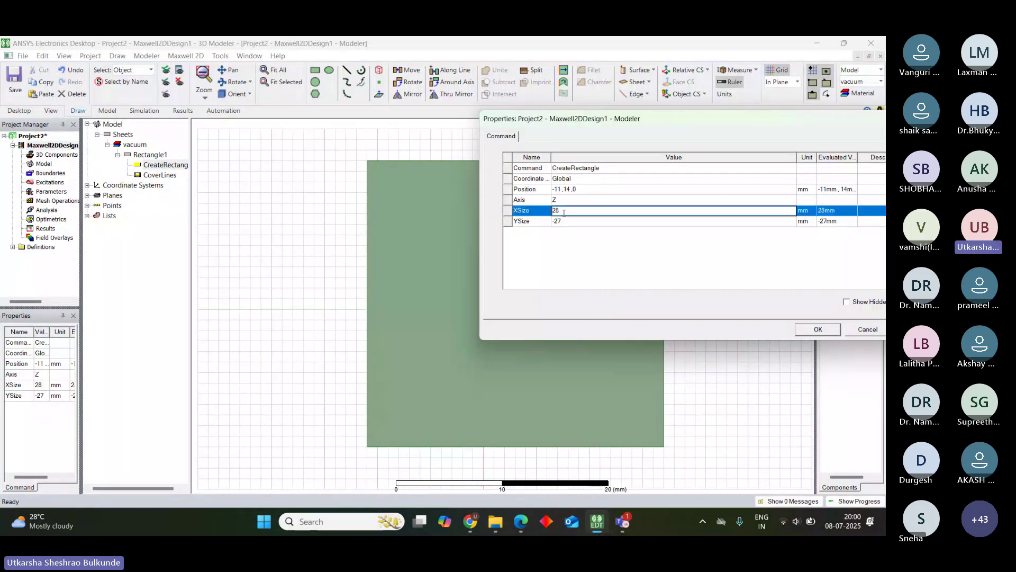
pyautogui.press('BackSpace')
pyautogui.write('4')
pyautogui.click(564, 223)
pyautogui.click(565, 223)
pyautogui.press('BackSpace')
pyautogui.write('4')
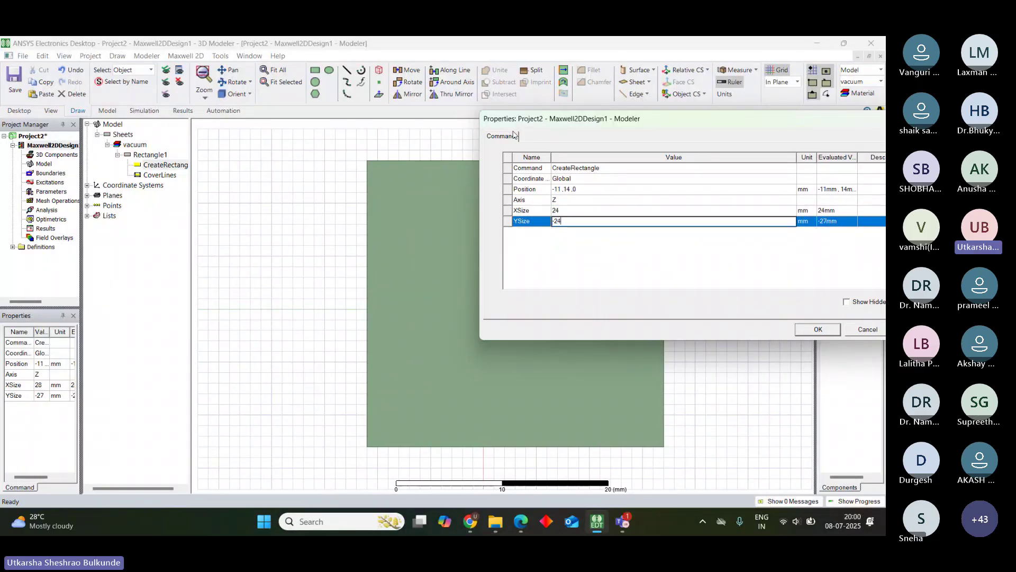
# Set the rectangle's Position to 0, 0, 0 mm so that its starting corner lies at the origin
pyautogui.click(563, 189)
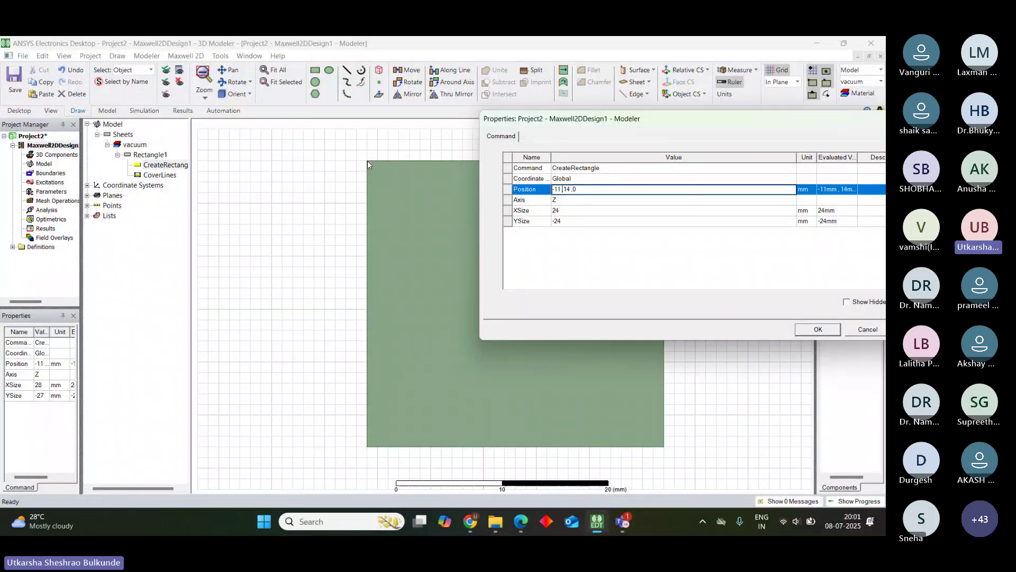
pyautogui.press('BackSpace')
pyautogui.press('BackSpace')
pyautogui.press('BackSpace')
pyautogui.write('0')
pyautogui.press('BackSpace')
pyautogui.press('BackSpace')
pyautogui.write('0')
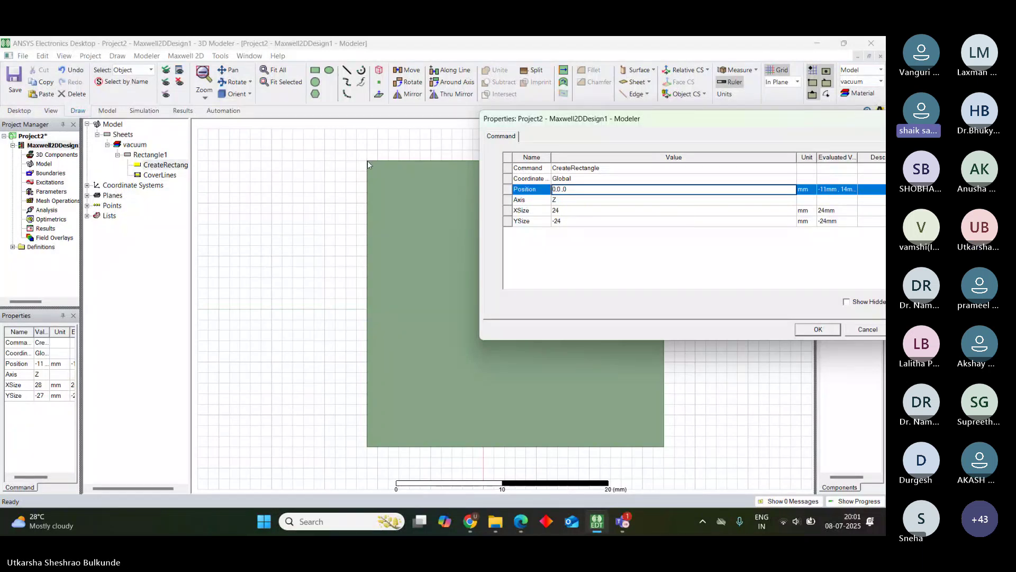
pyautogui.moveTo(680, 124); pyautogui.dragTo(540, 363)
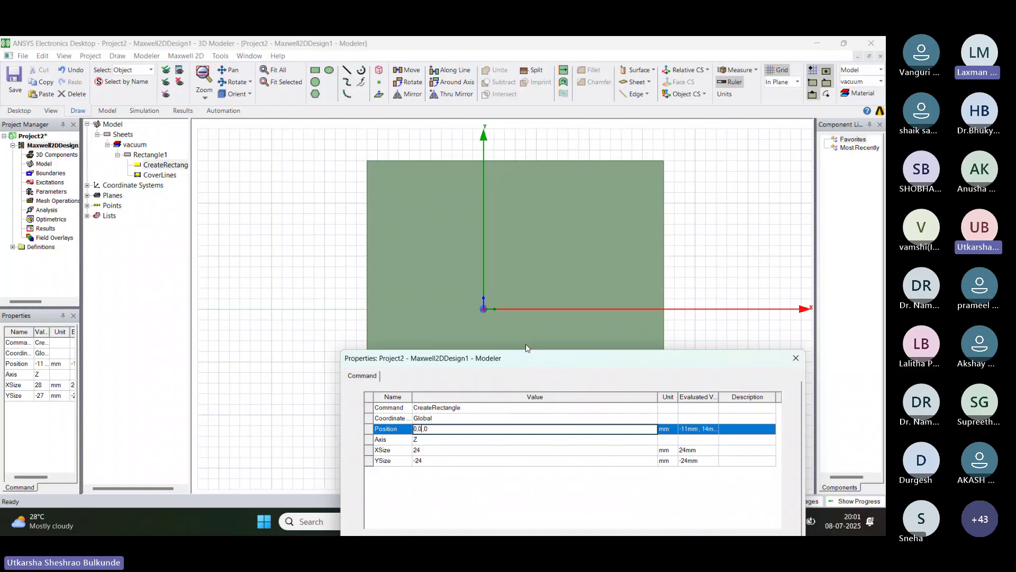
pyautogui.moveTo(540, 359); pyautogui.dragTo(336, 308)
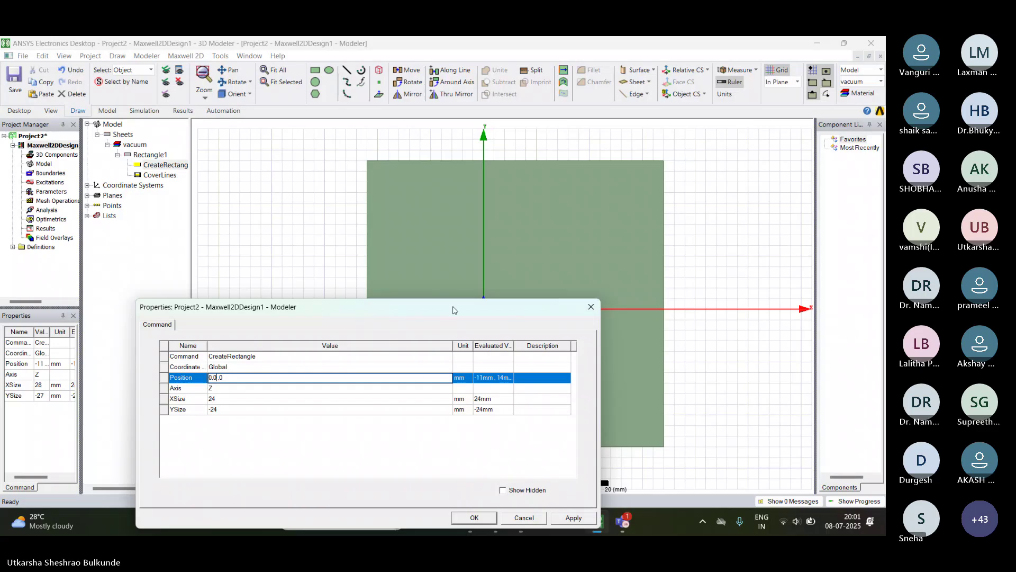
pyautogui.moveTo(453, 310); pyautogui.dragTo(393, 353)
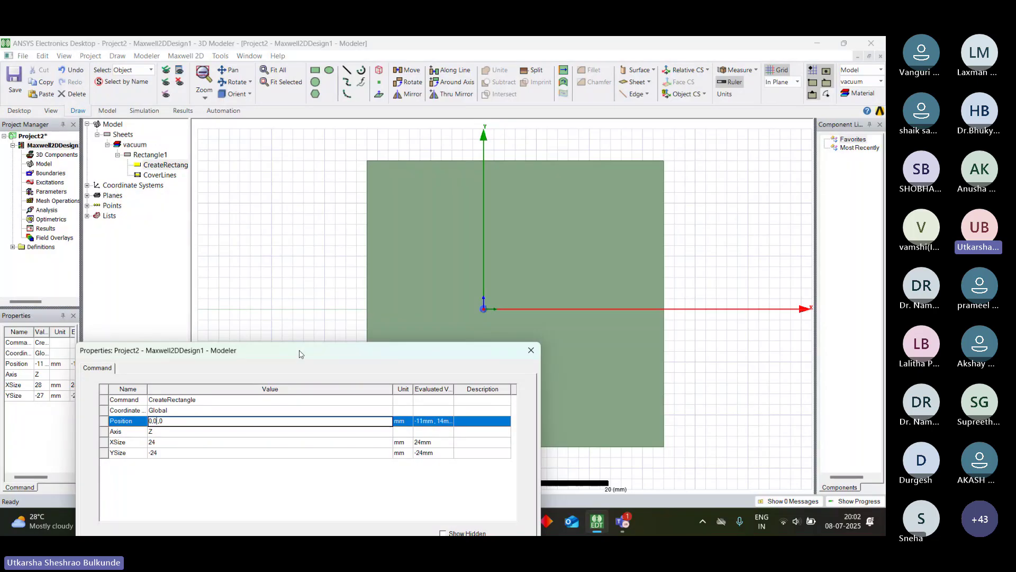
pyautogui.moveTo(299, 353); pyautogui.dragTo(231, 191)
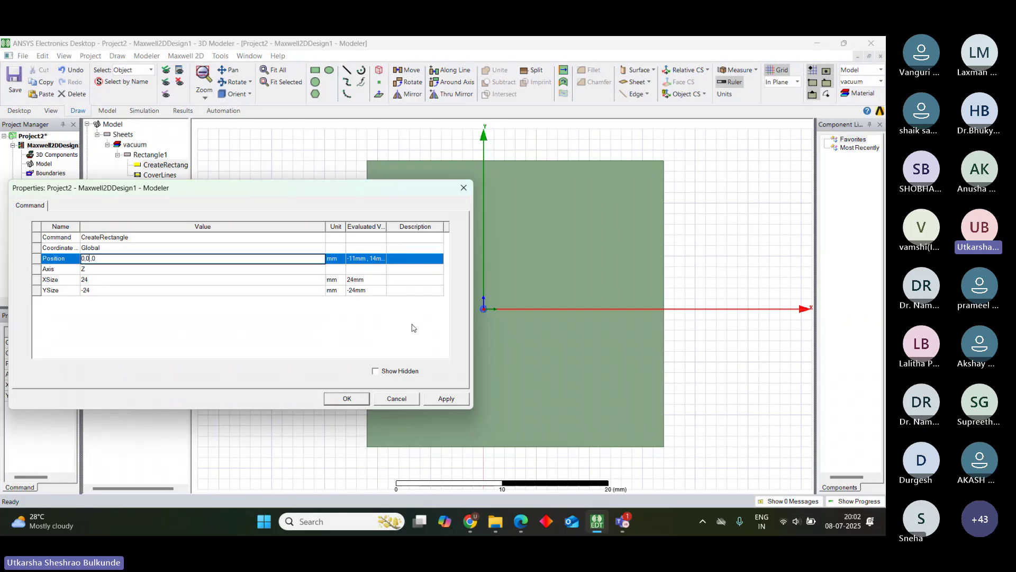
pyautogui.press('Return')
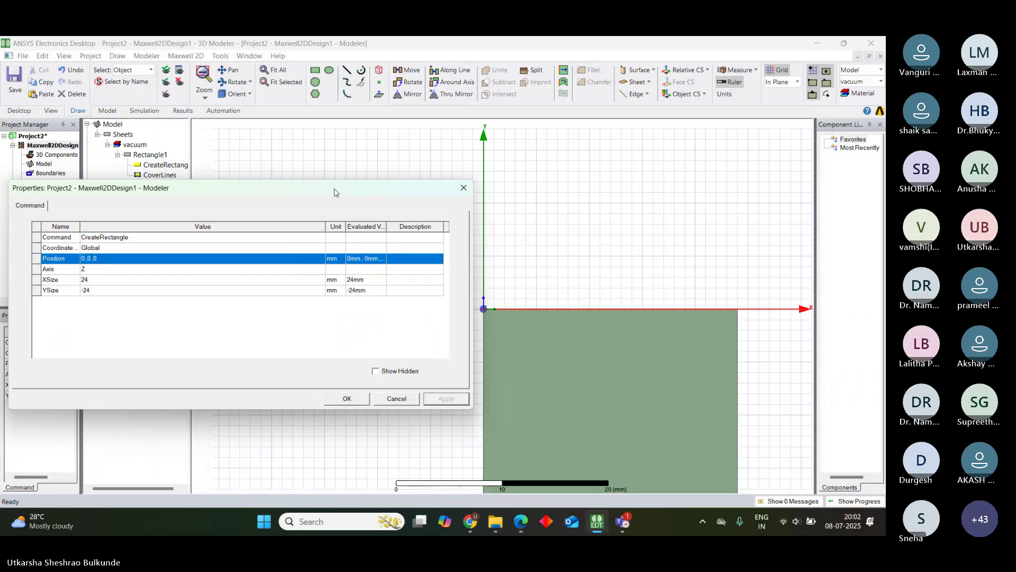
# Set the rectangle's YSize to 24 mm so that it extends above the X axis, and accept the properties
pyautogui.moveTo(338, 189); pyautogui.dragTo(358, 118)
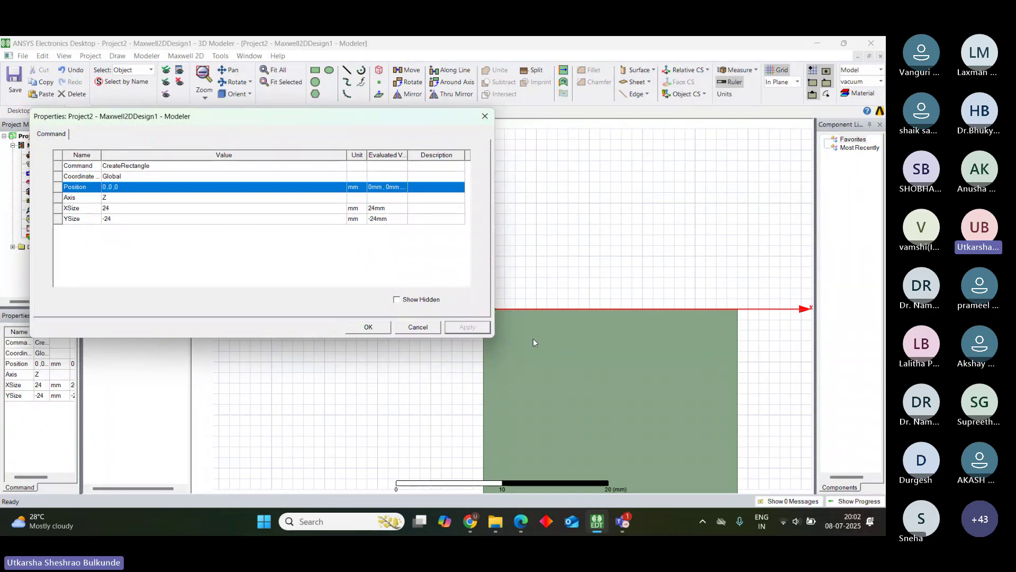
pyautogui.moveTo(326, 118); pyautogui.dragTo(259, 192)
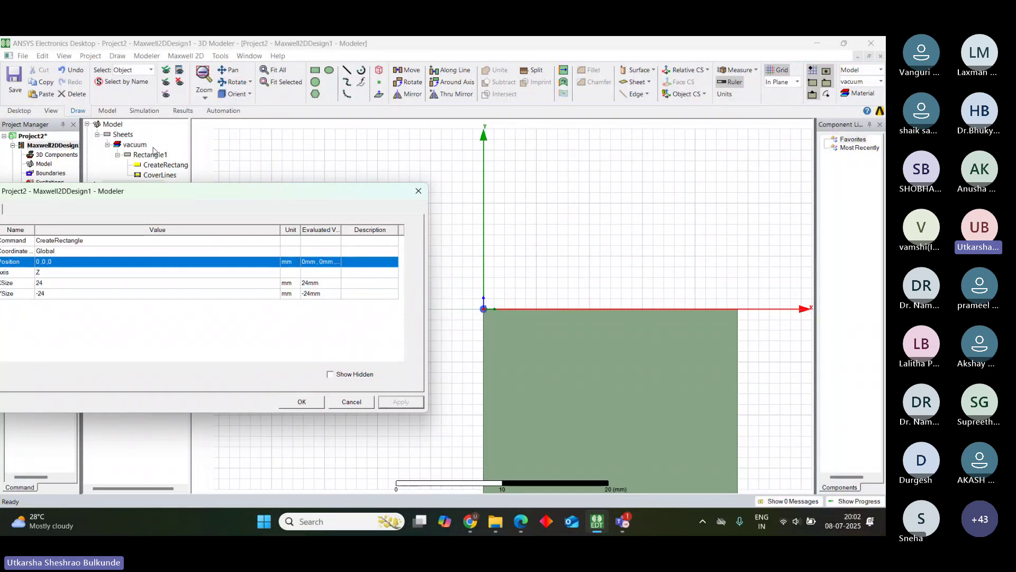
pyautogui.moveTo(191, 193); pyautogui.dragTo(237, 150)
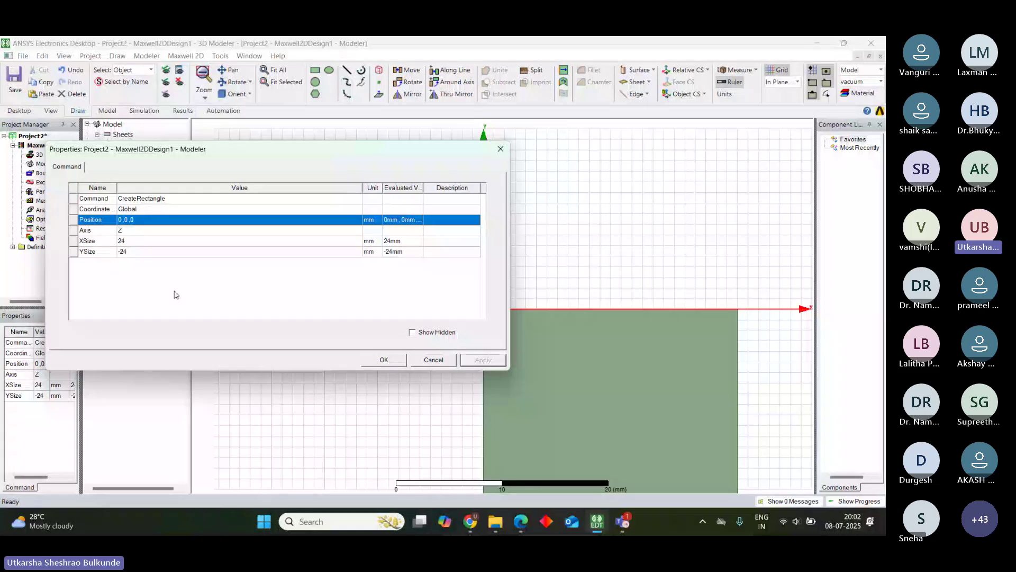
pyautogui.click(130, 242)
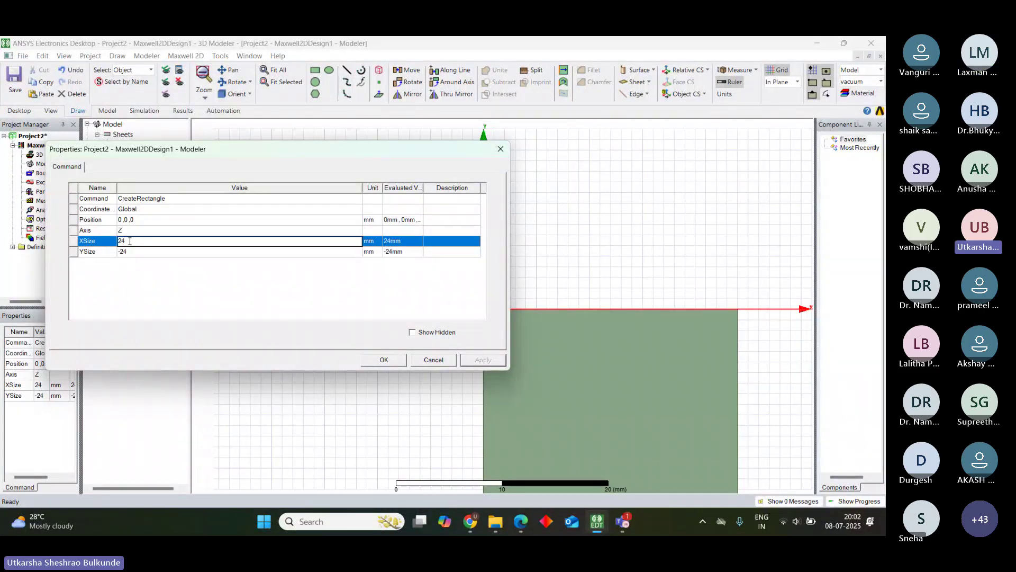
pyautogui.click(121, 252)
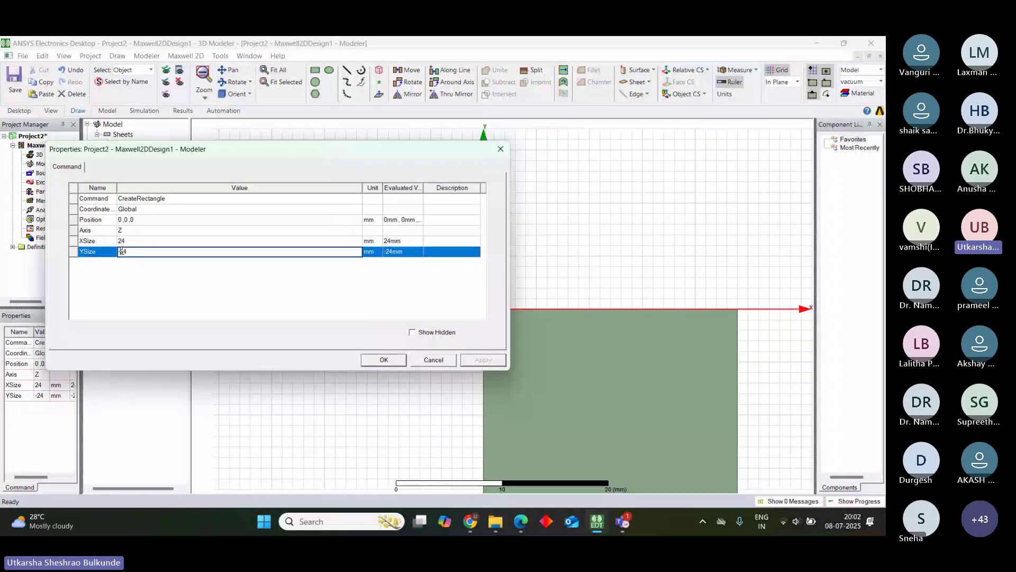
pyautogui.click(385, 360)
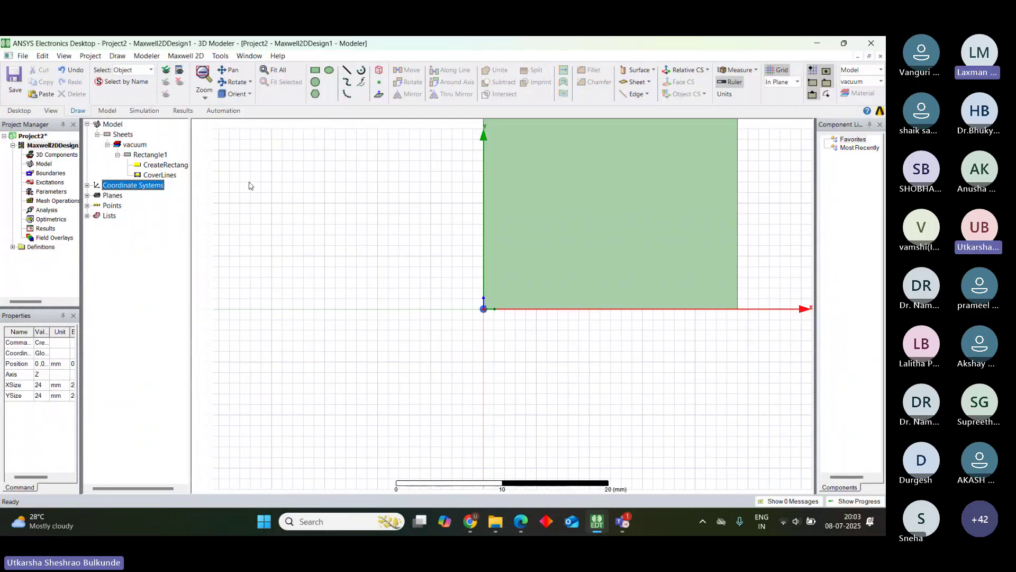
# Set the rectangle's XSize to -24 mm so that it extends along the negative X direction, and accept the properties
pyautogui.click(159, 167)
pyautogui.doubleClick(159, 167)
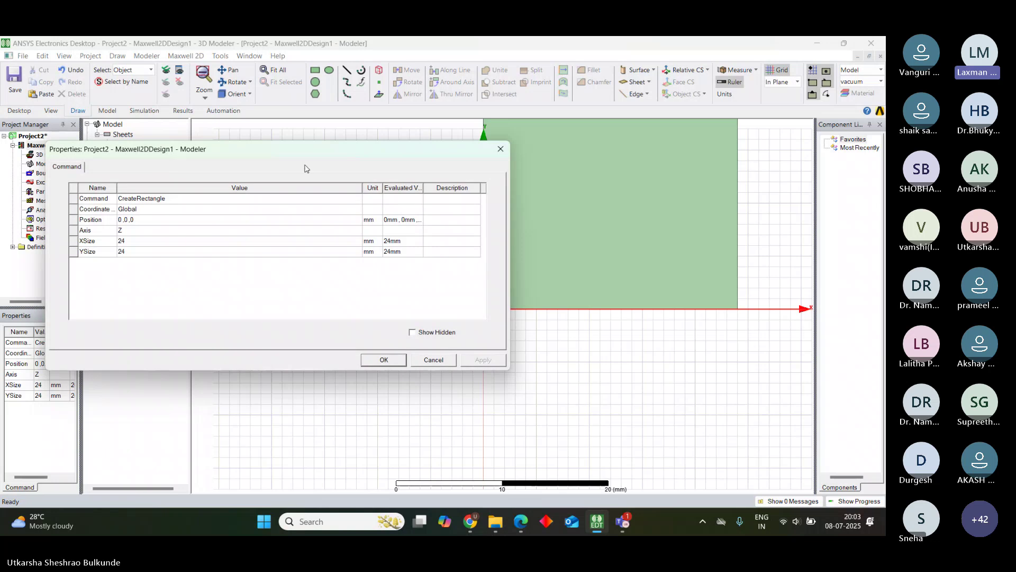
pyautogui.moveTo(305, 165); pyautogui.dragTo(665, 272)
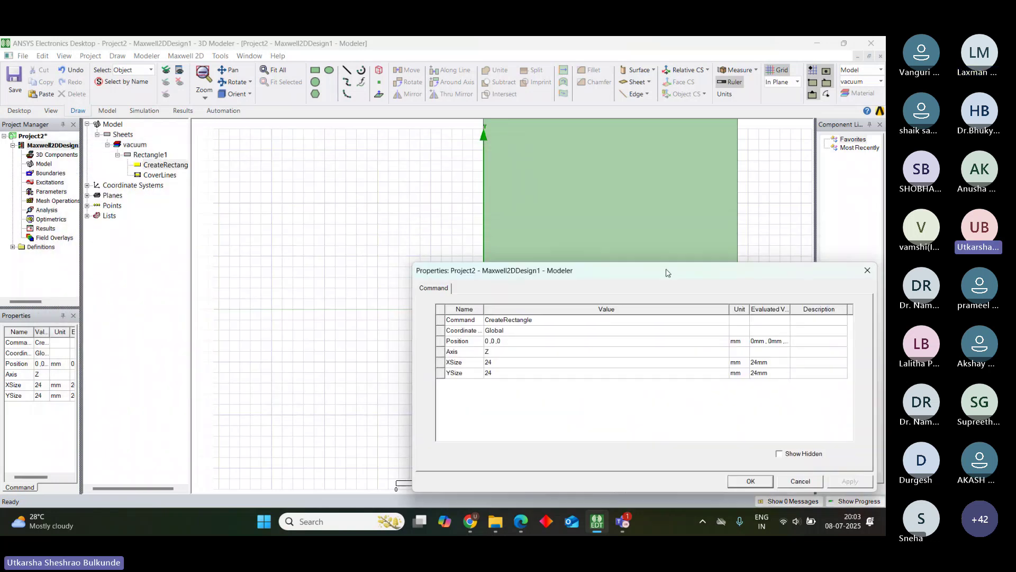
pyautogui.click(489, 366)
pyautogui.click(489, 363)
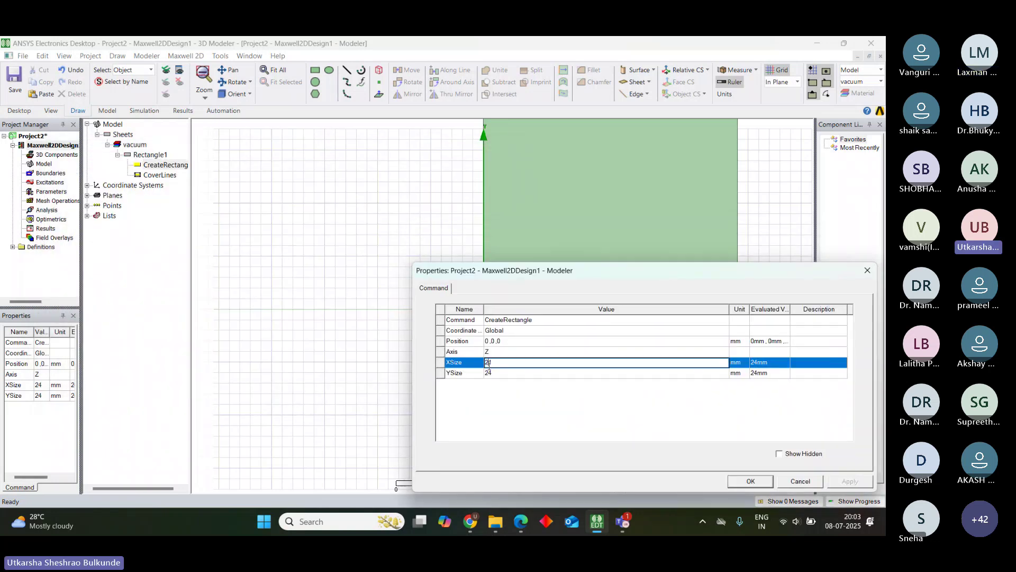
pyautogui.write('-')
pyautogui.click(762, 481)
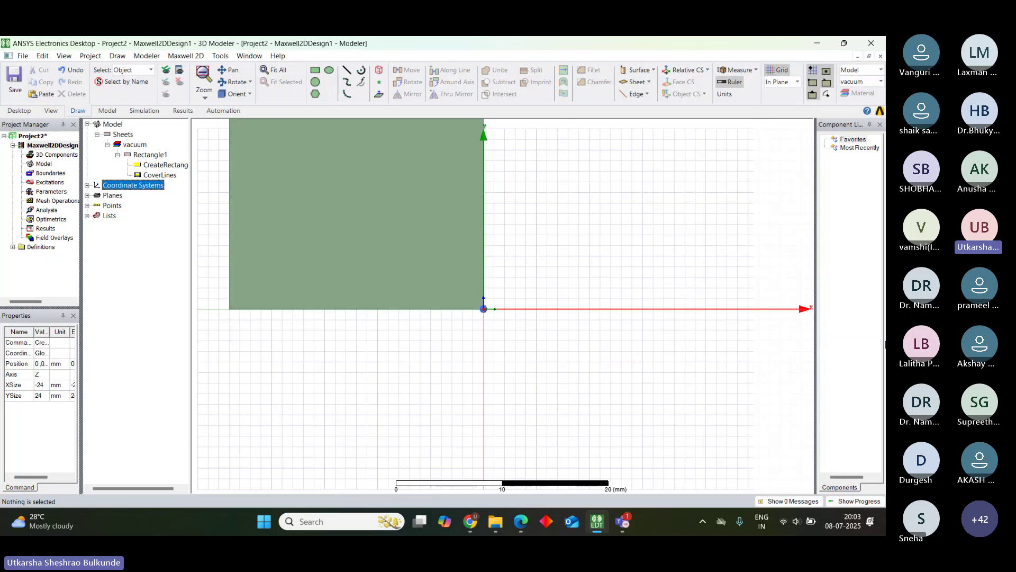
# Set the rectangle's Position to 12, -12, 0 mm so that it is centred on the origin, and accept the properties
pyautogui.click(453, 301)
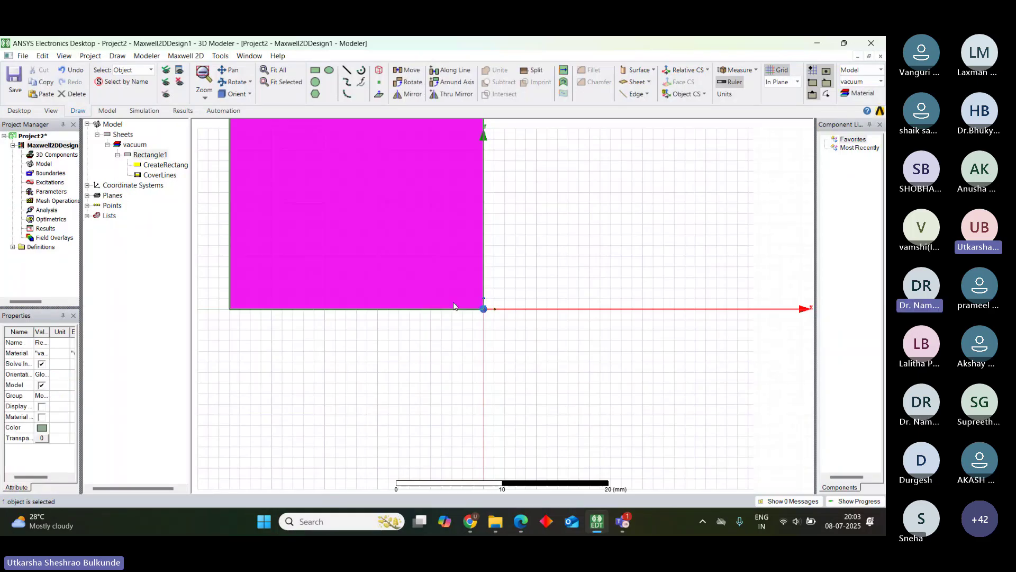
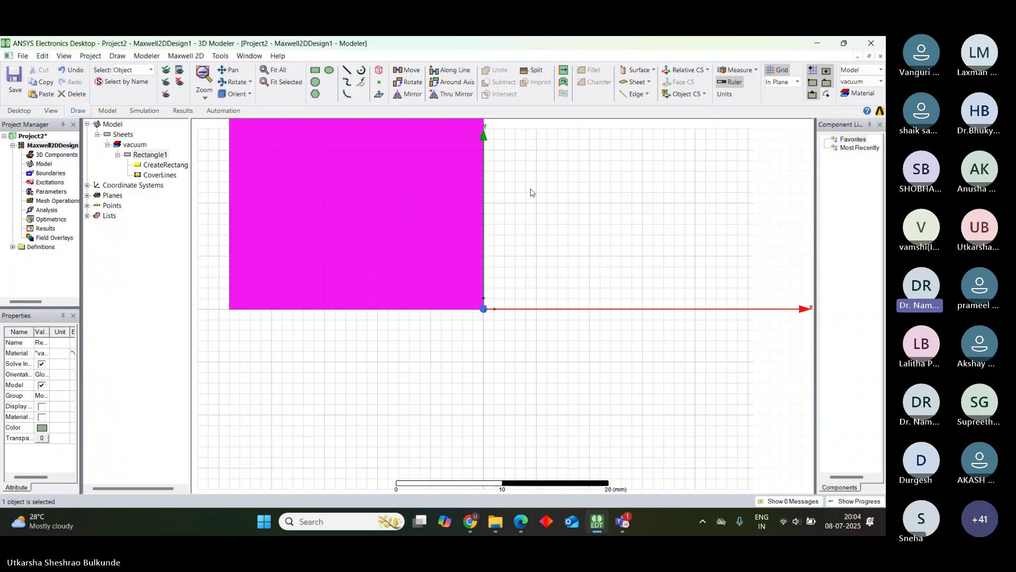
pyautogui.doubleClick(185, 167)
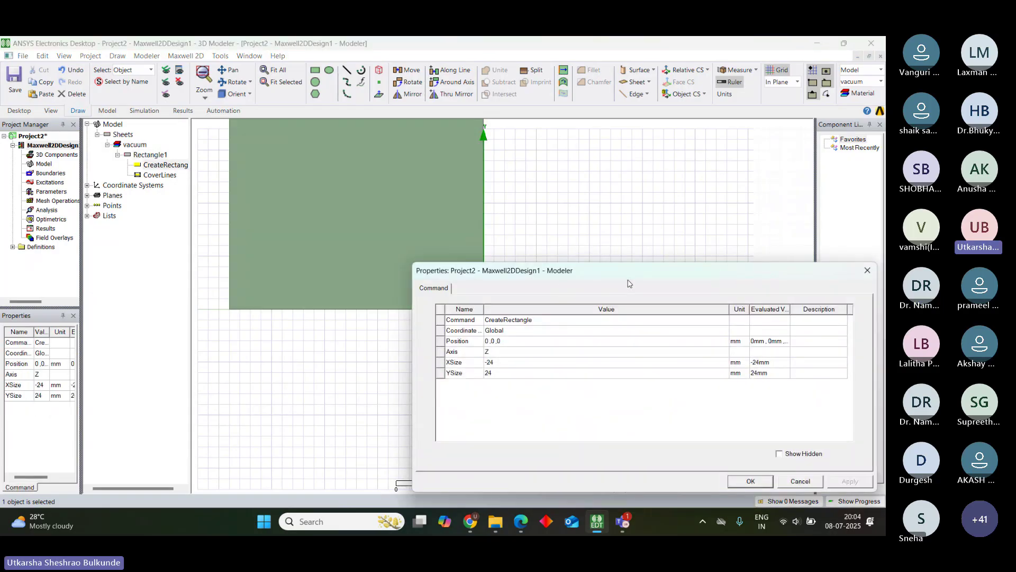
pyautogui.moveTo(632, 269); pyautogui.dragTo(638, 293)
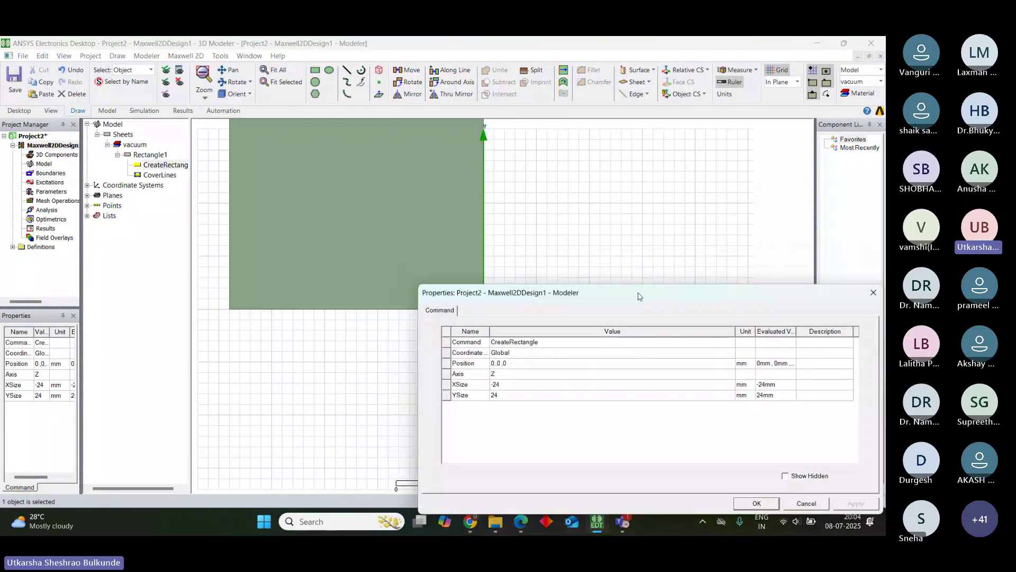
pyautogui.click(493, 361)
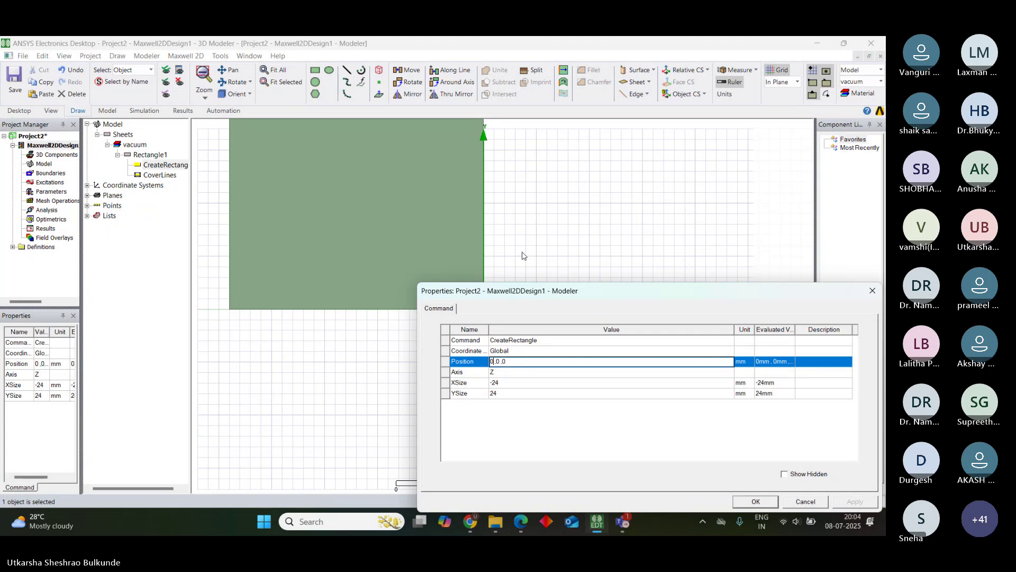
pyautogui.moveTo(635, 290); pyautogui.dragTo(516, 377)
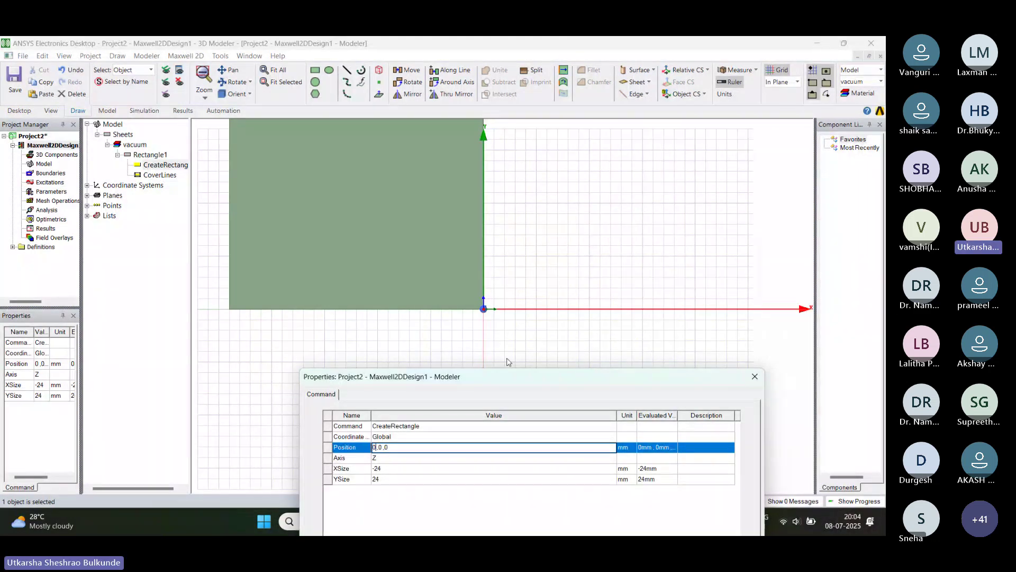
pyautogui.write('12')
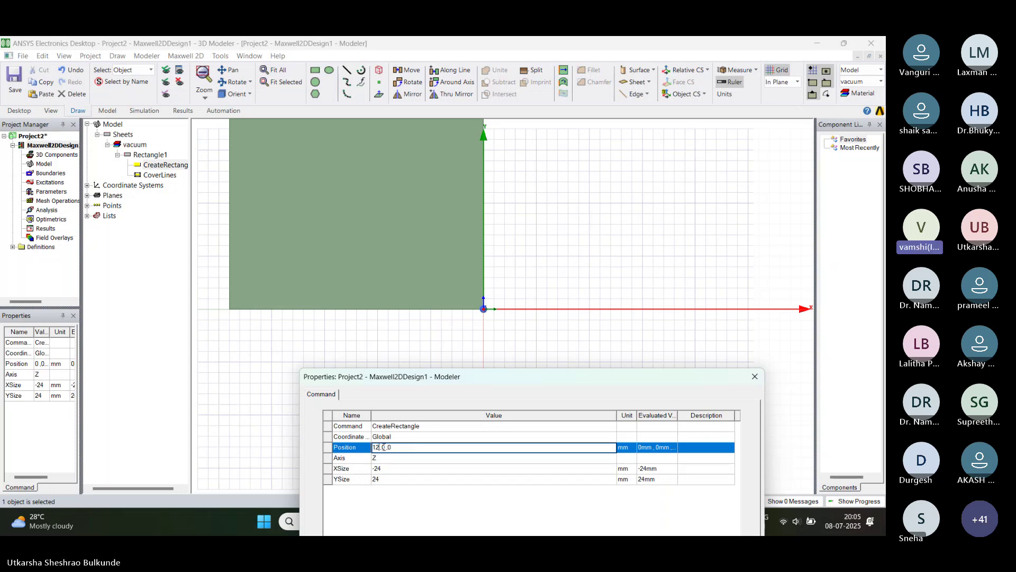
pyautogui.press('BackSpace')
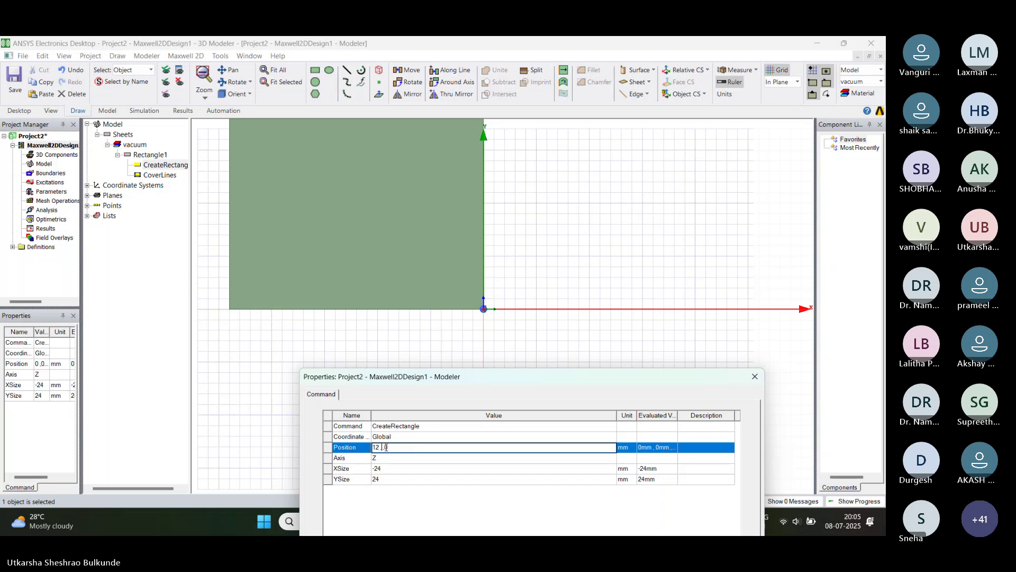
pyautogui.write('-12')
pyautogui.moveTo(576, 368); pyautogui.dragTo(576, 137)
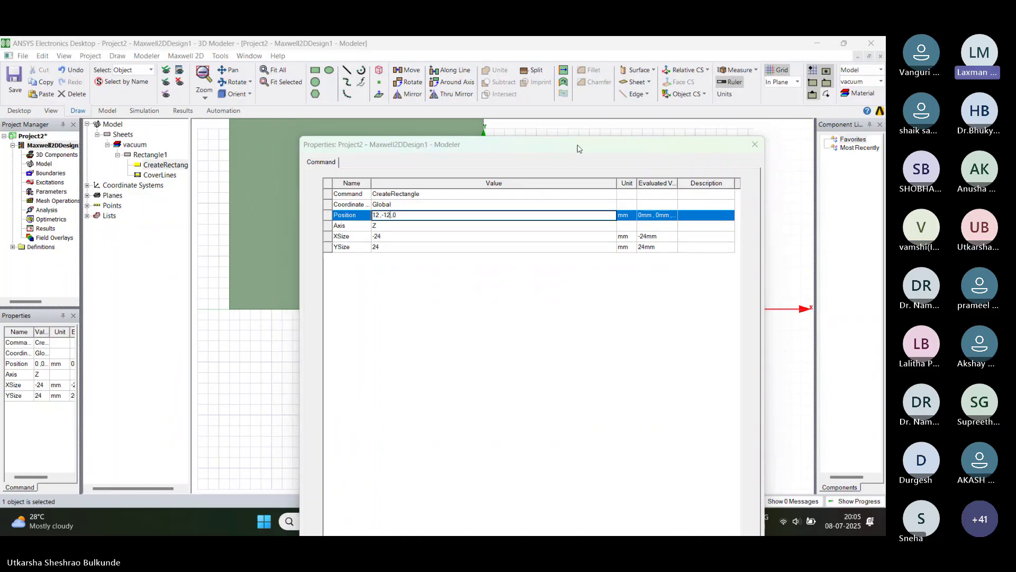
pyautogui.moveTo(585, 141)
pyautogui.mouseDown()
pyautogui.moveTo(589, 280)
pyautogui.moveTo(570, 229)
pyautogui.moveTo(571, 144)
pyautogui.mouseUp()
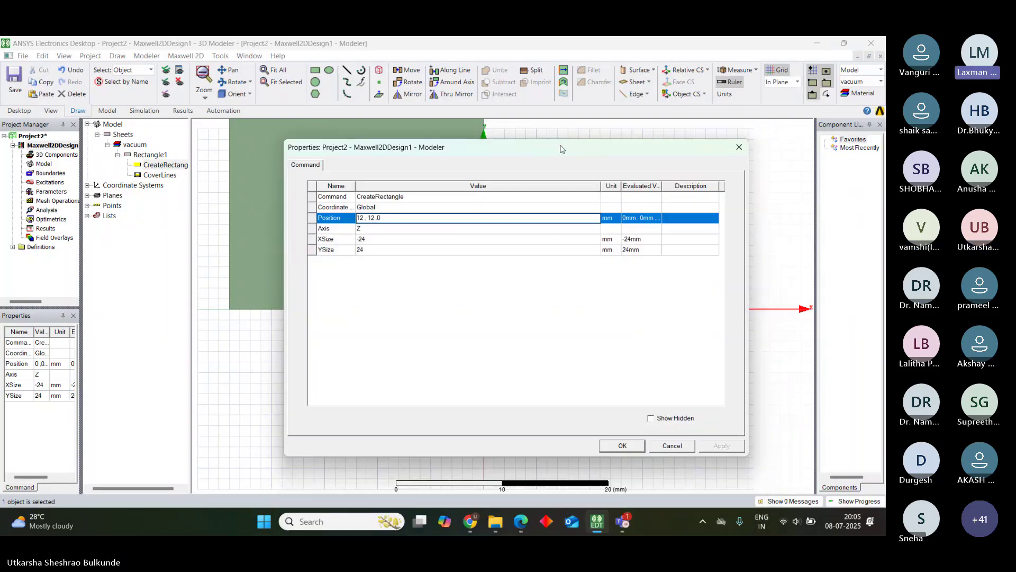
pyautogui.click(620, 446)
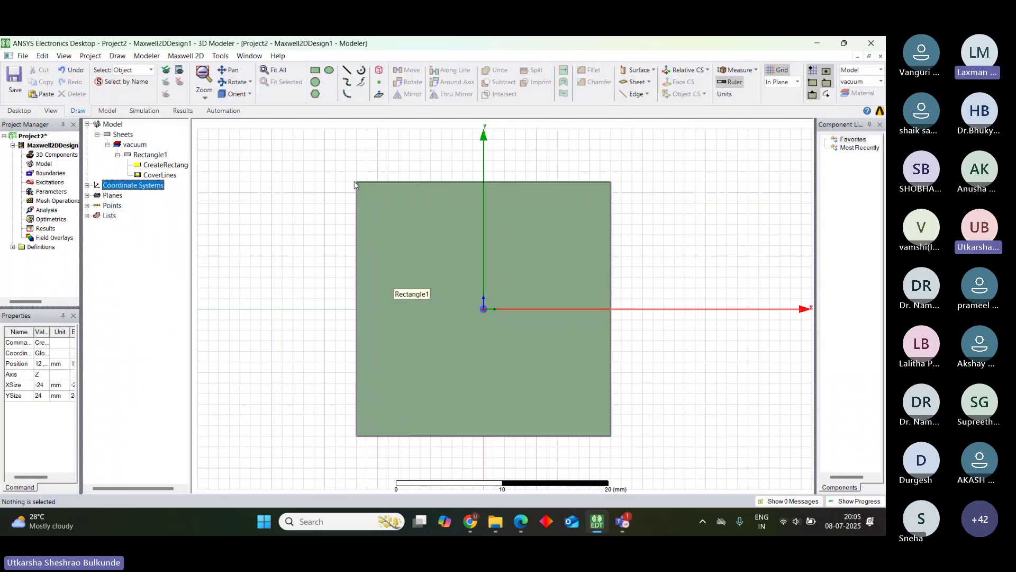
# Delete the rectangle centred on the origin
pyautogui.click(481, 280)
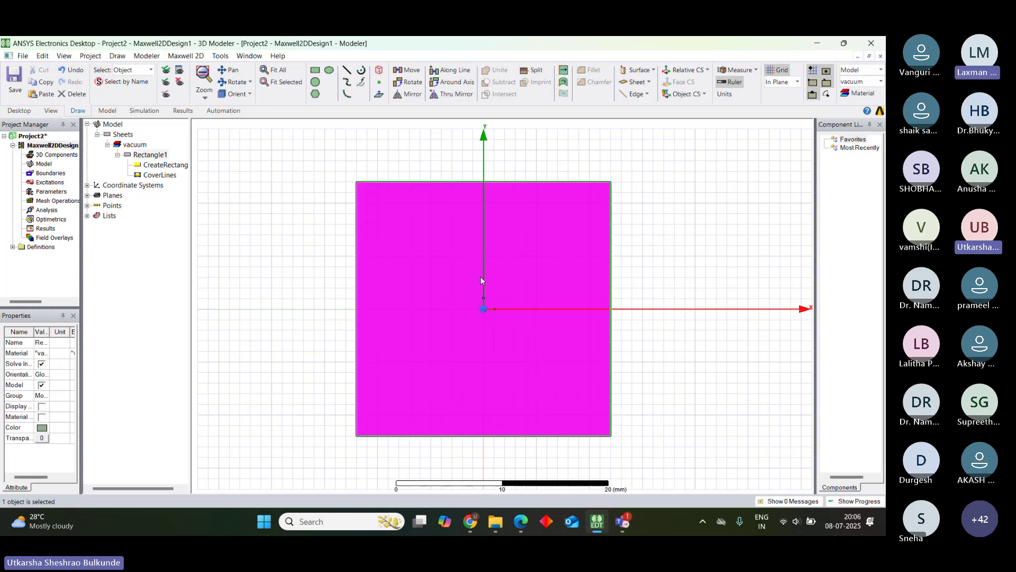
pyautogui.click(276, 237)
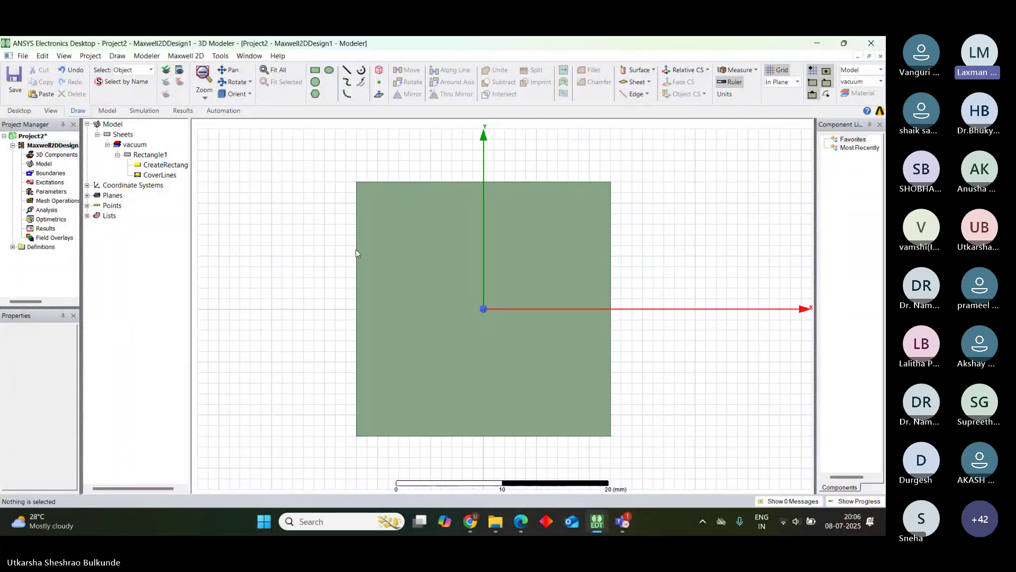
pyautogui.click(557, 192)
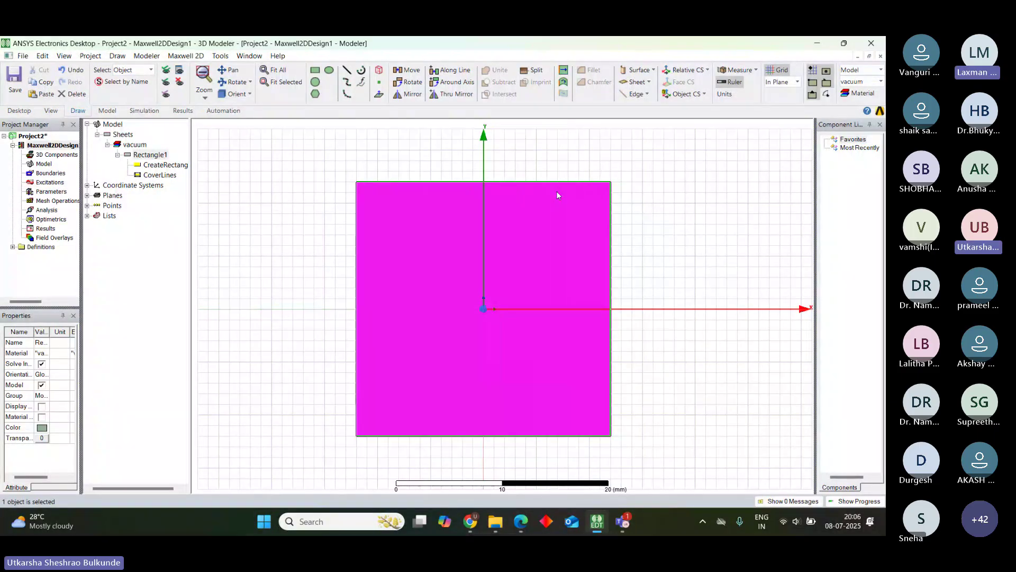
pyautogui.press('Delete')
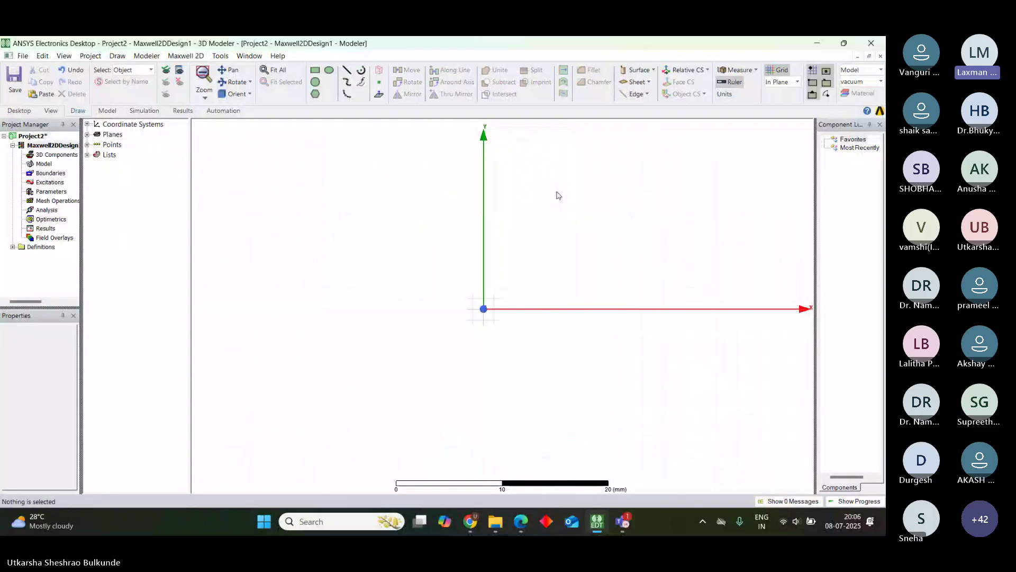
# Draw a new rectangle about 27 by 27 mm around the origin, starting from its upper-left corner at -12, 14, 0 mm
pyautogui.click(315, 72)
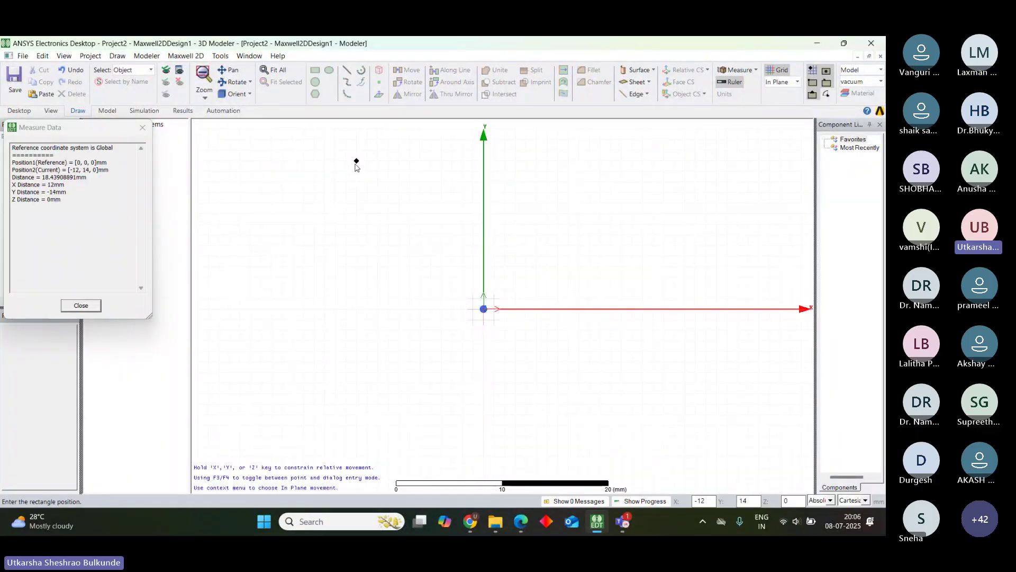
pyautogui.click(356, 166)
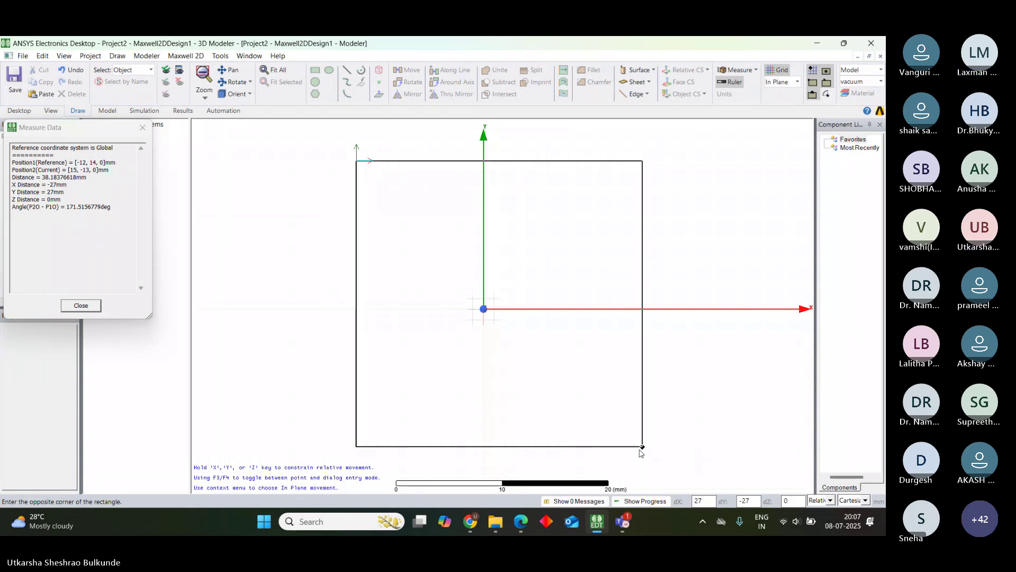
pyautogui.click(641, 448)
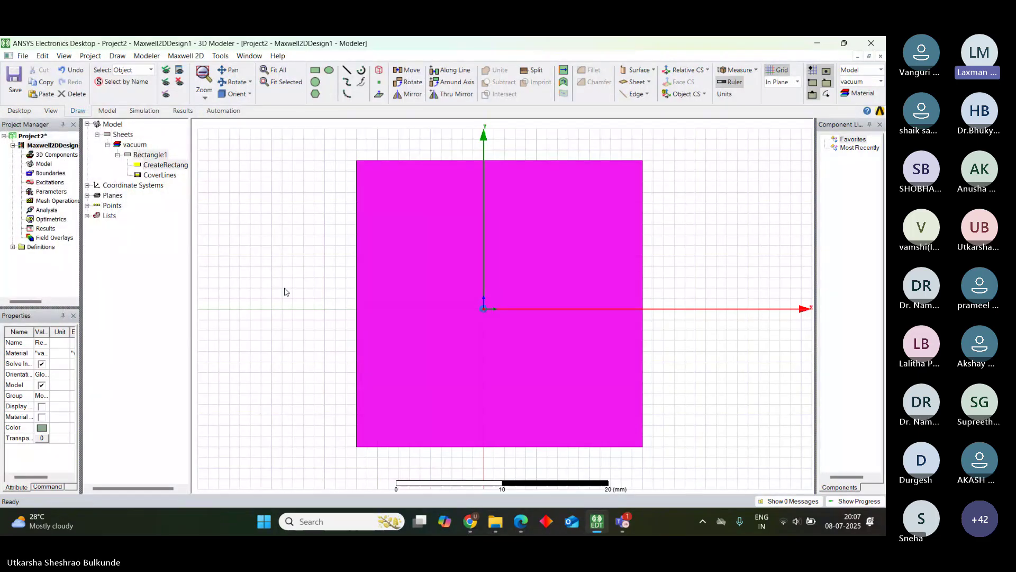
# Set the new rectangle's XSize to 24 mm and YSize to -24 mm in its creation properties
pyautogui.doubleClick(181, 166)
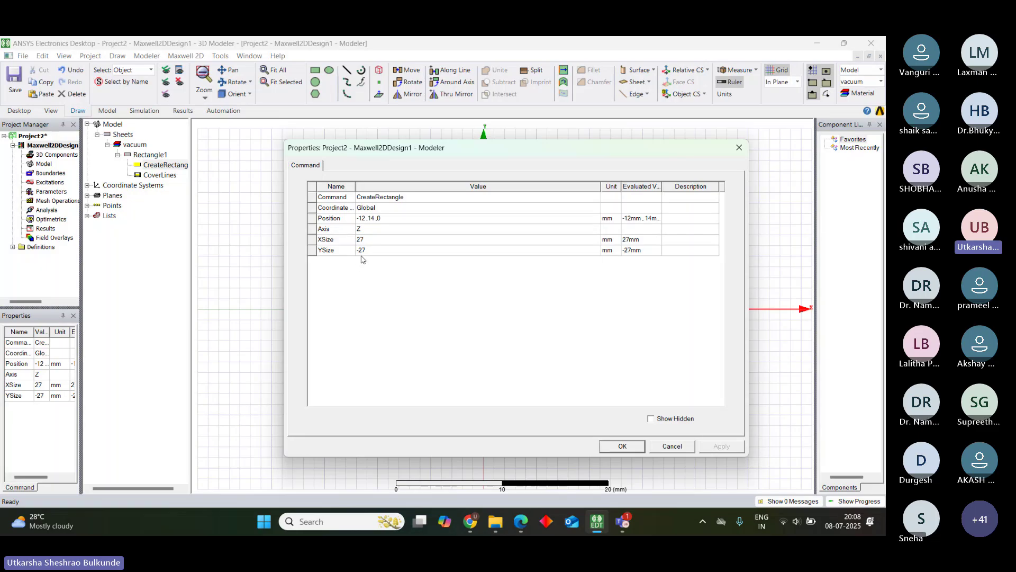
pyautogui.click(366, 240)
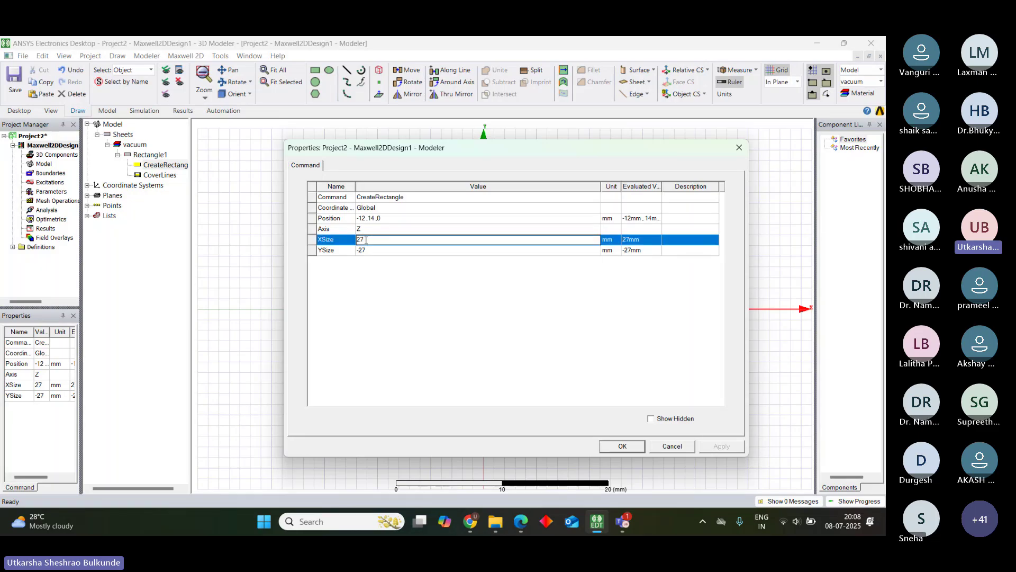
pyautogui.write('4')
pyautogui.click(368, 251)
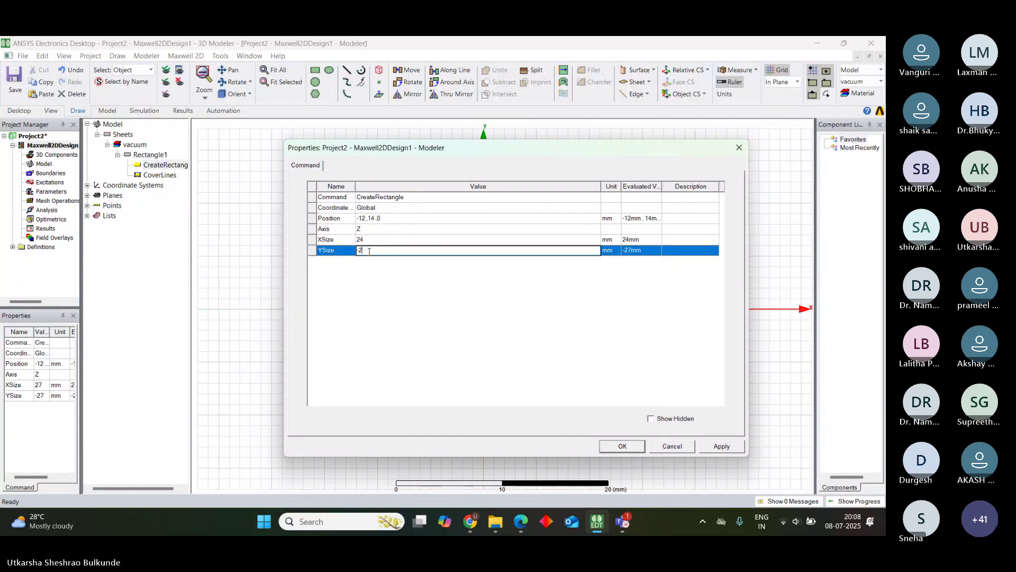
pyautogui.press('BackSpace')
pyautogui.write('4')
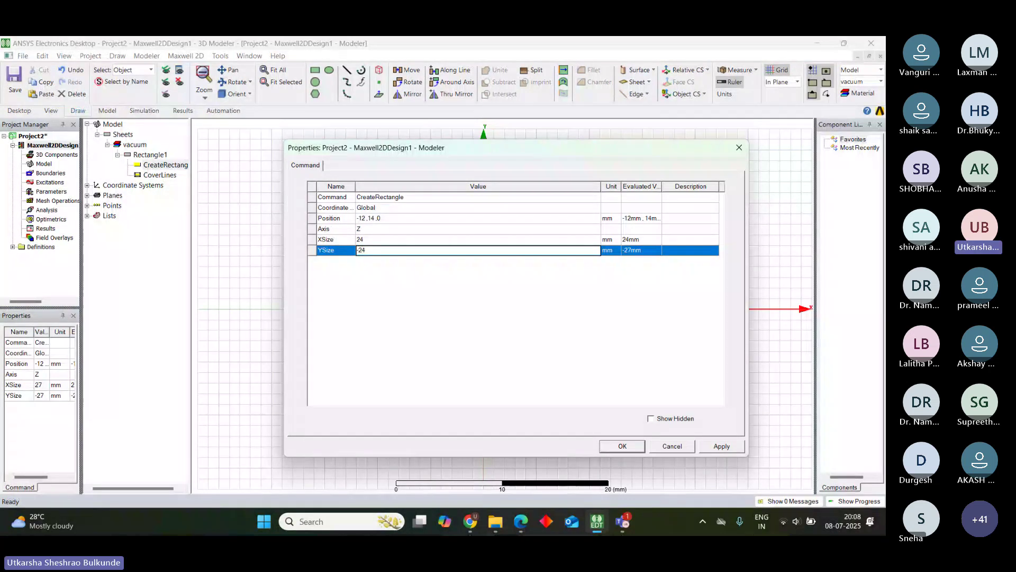
# Set the rectangle's Position to -12, 12, 0 mm so that it is centred on the origin, and accept the properties
pyautogui.click(362, 218)
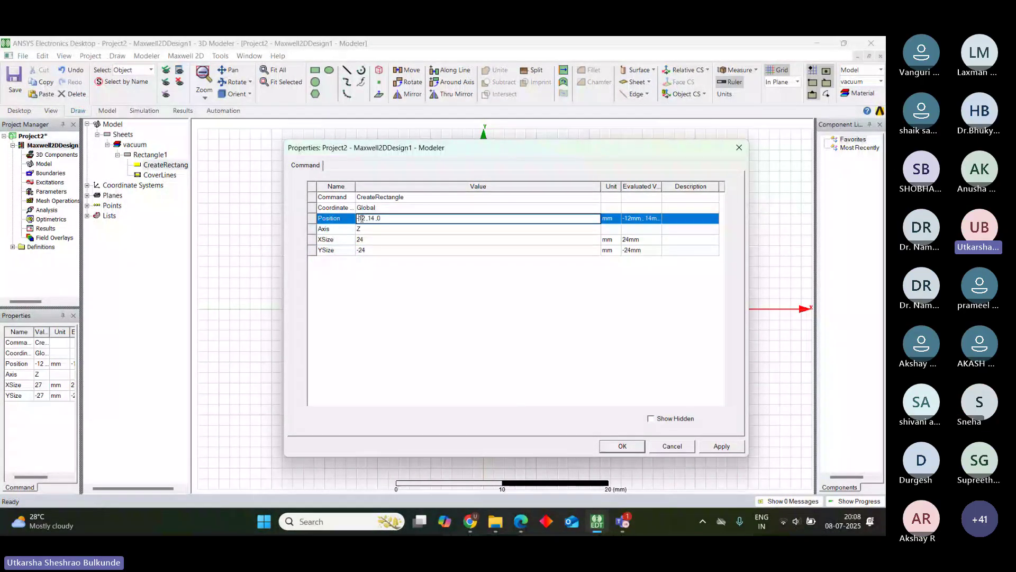
pyautogui.press('BackSpace')
pyautogui.write('-')
pyautogui.press('Right')
pyautogui.click(623, 446)
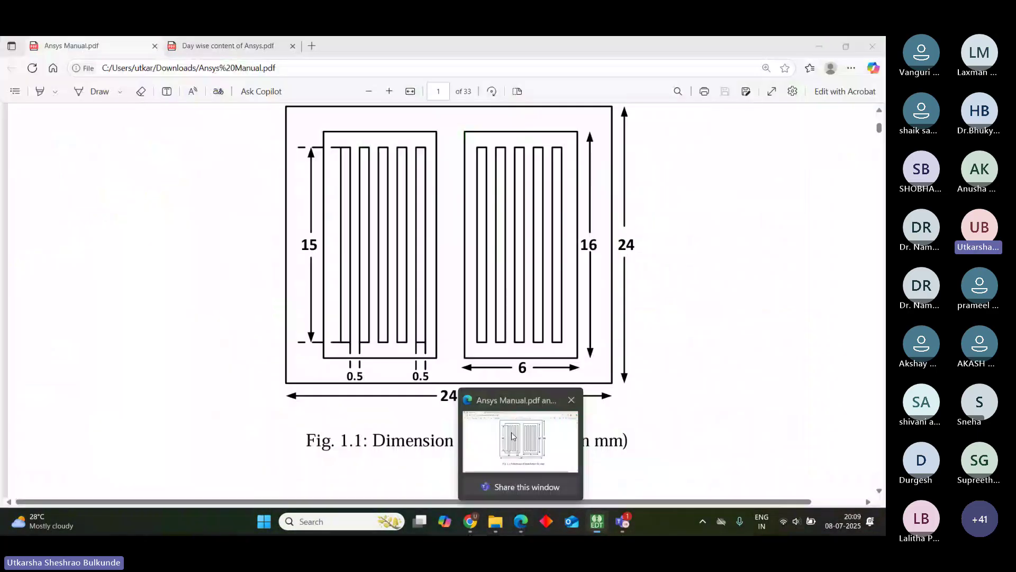
# Check the inner window dimensions in the transformer figure of the Ansys manual, and return to the Maxwell model
pyautogui.click(512, 433)
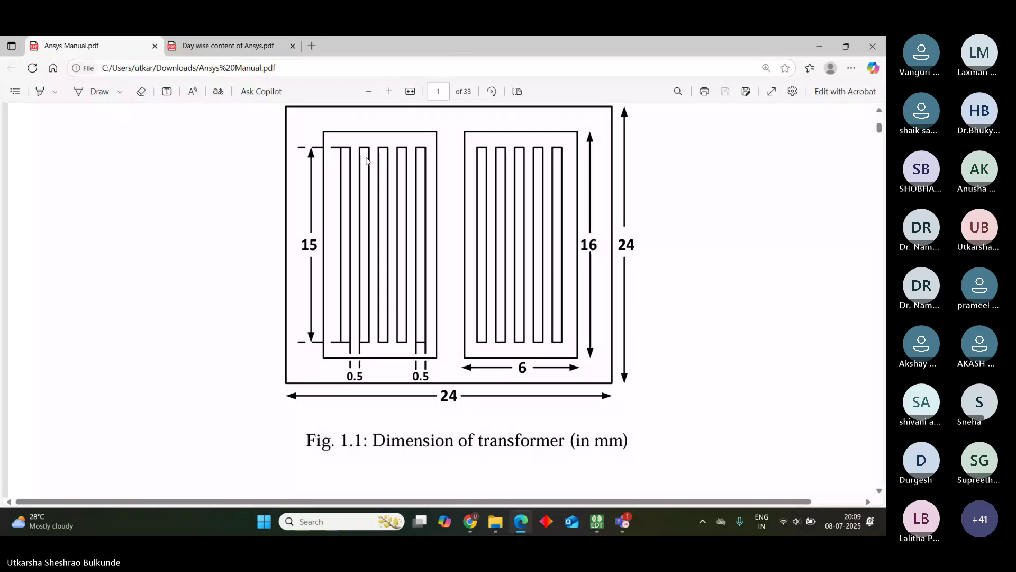
pyautogui.click(819, 46)
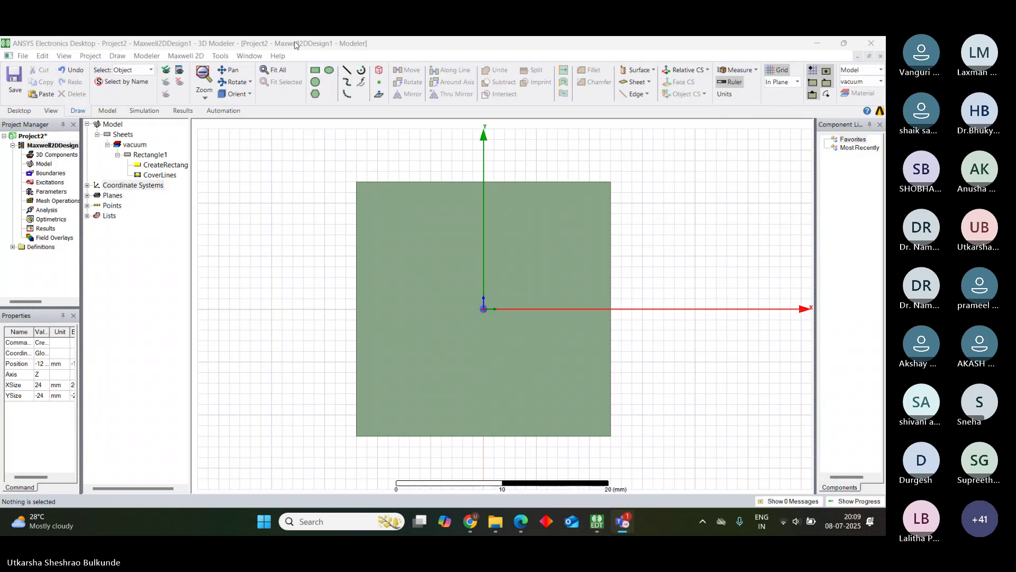
pyautogui.click(314, 71)
pyautogui.click(379, 210)
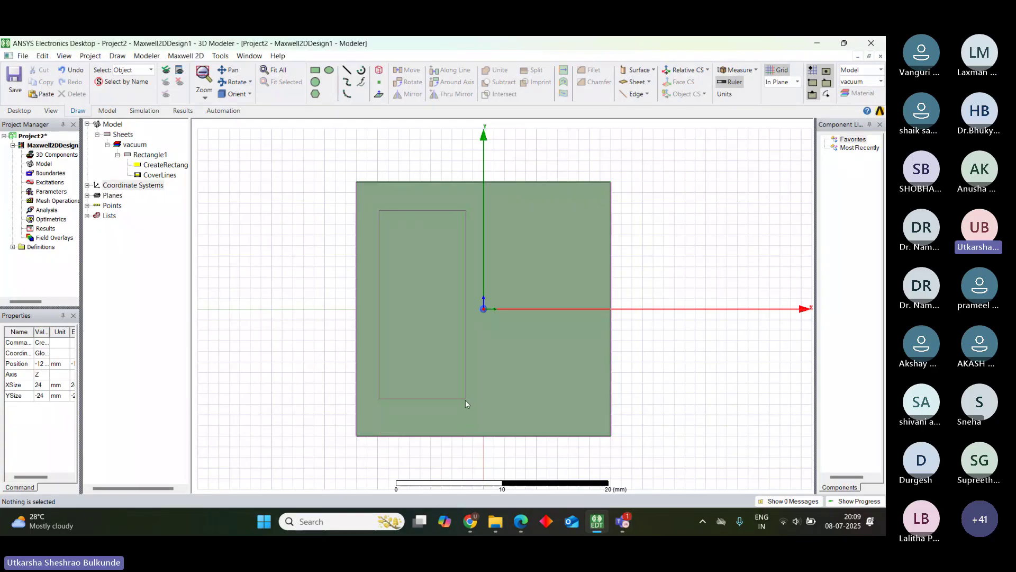
pyautogui.press('Escape')
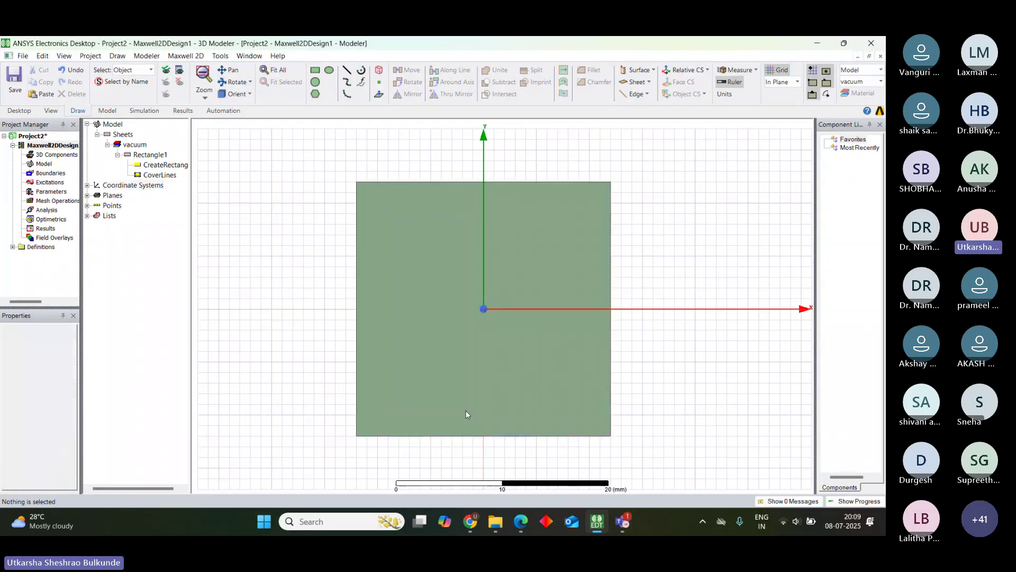
# Draw an inner rectangle about 8 by 18 mm in the core's left half, starting from its upper-left corner at -10, 9, 0 mm
pyautogui.click(434, 314)
pyautogui.click(315, 69)
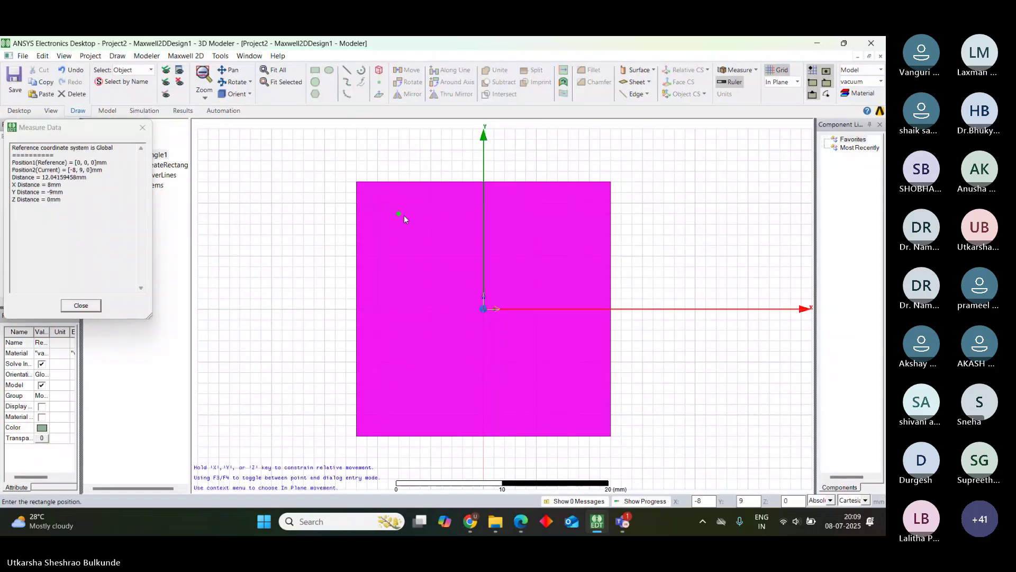
pyautogui.click(377, 213)
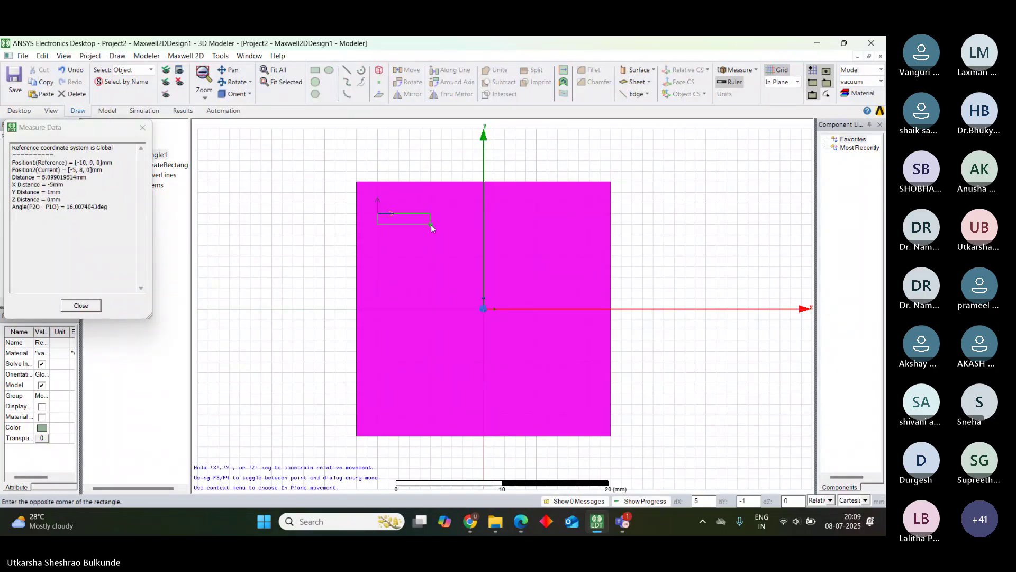
pyautogui.click(467, 410)
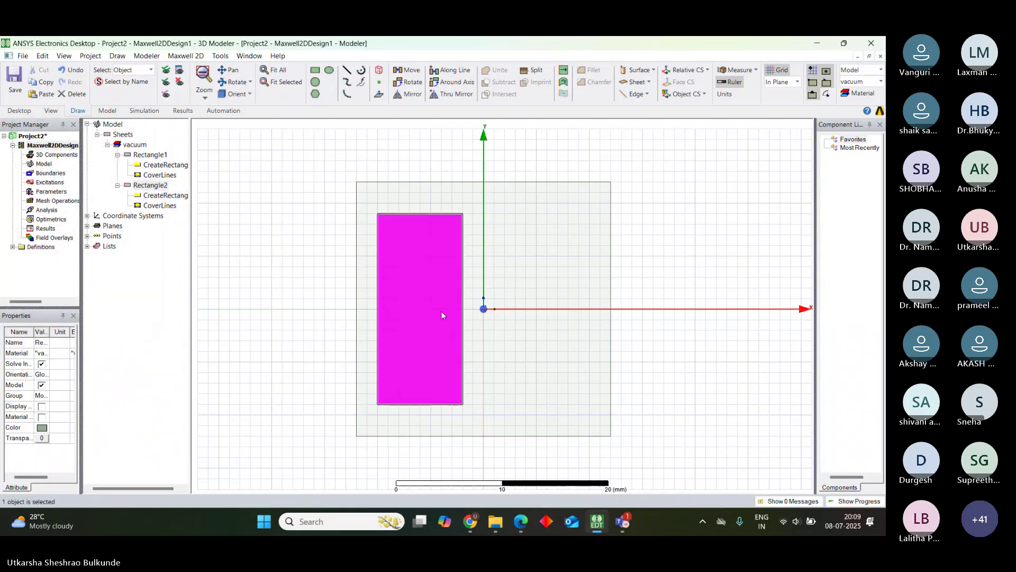
# Compare the inner rectangle's creation properties with the dimensioned transformer figure in the Ansys manual, and close the properties
pyautogui.click(166, 196)
pyautogui.doubleClick(166, 196)
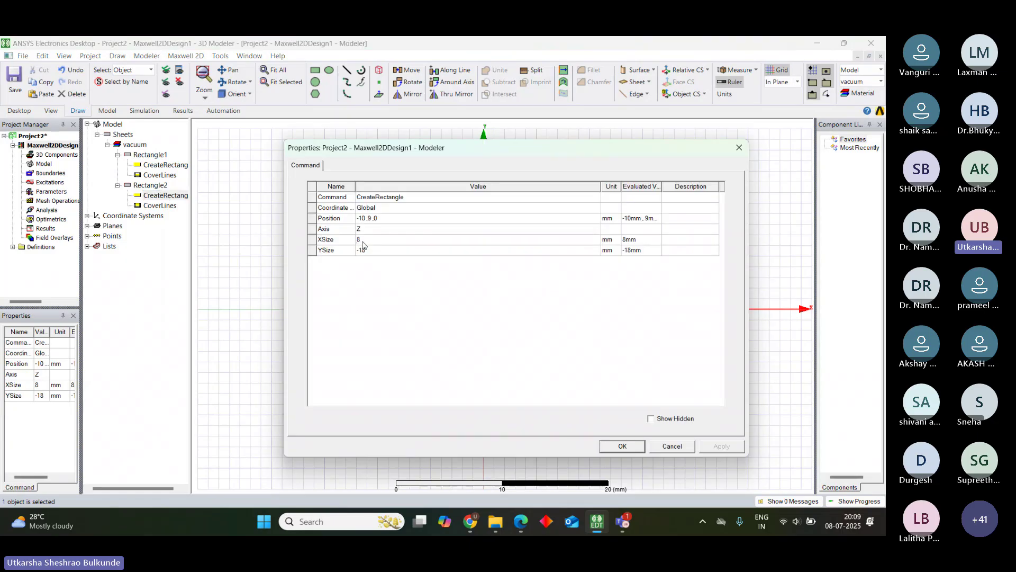
pyautogui.moveTo(413, 147); pyautogui.dragTo(615, 140)
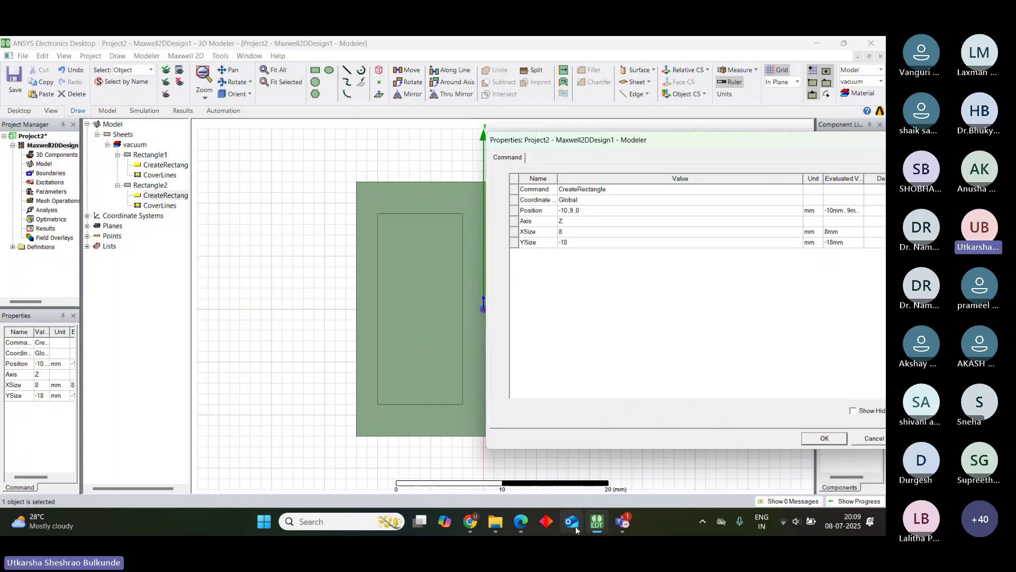
pyautogui.click(523, 523)
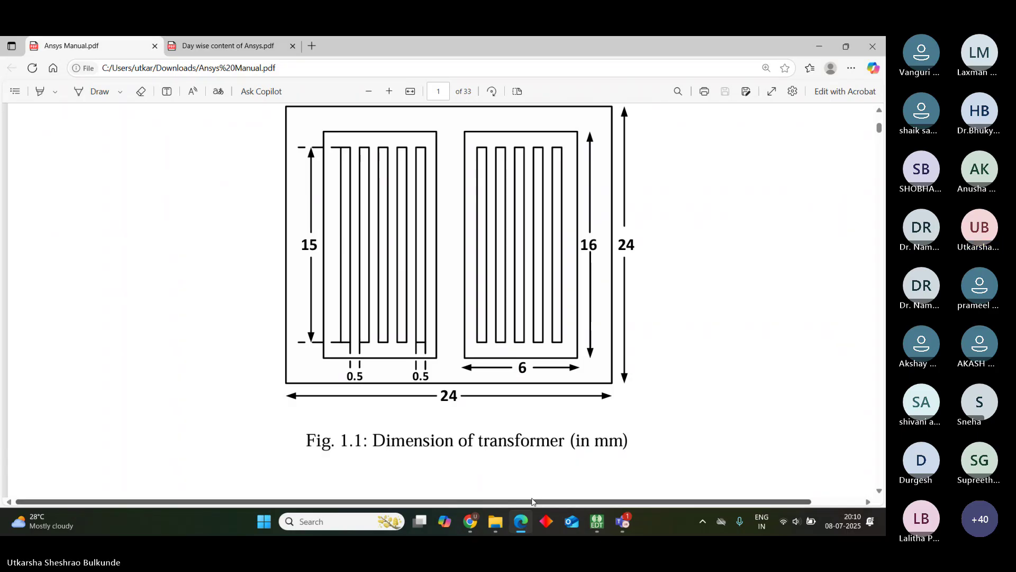
pyautogui.moveTo(597, 521)
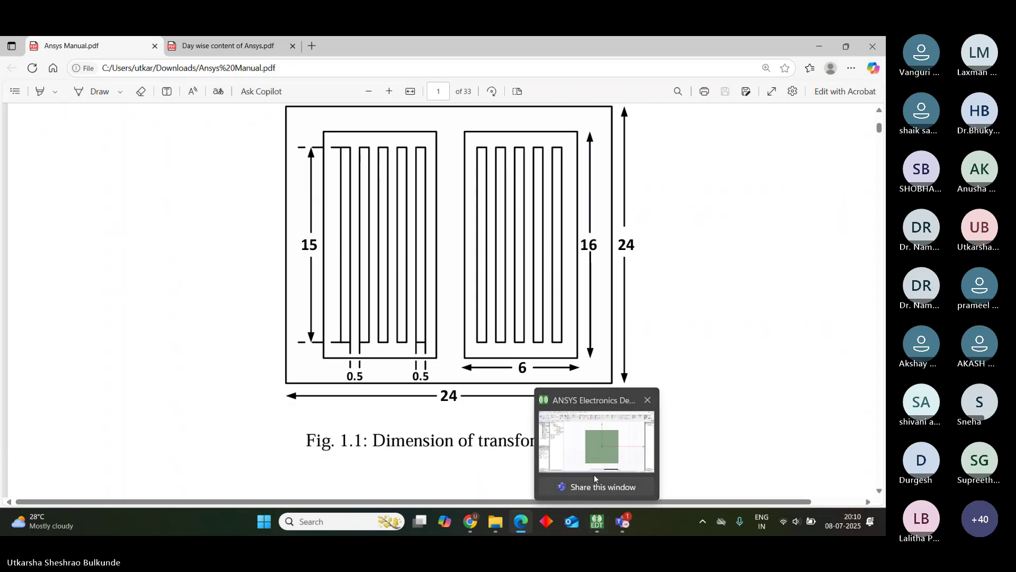
pyautogui.click(602, 441)
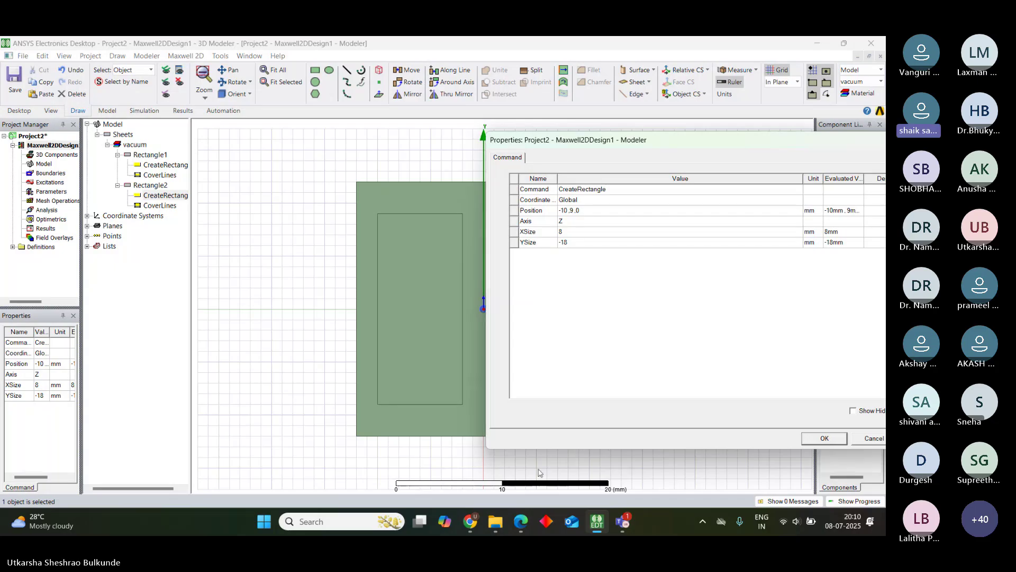
pyautogui.moveTo(525, 523)
pyautogui.click(544, 449)
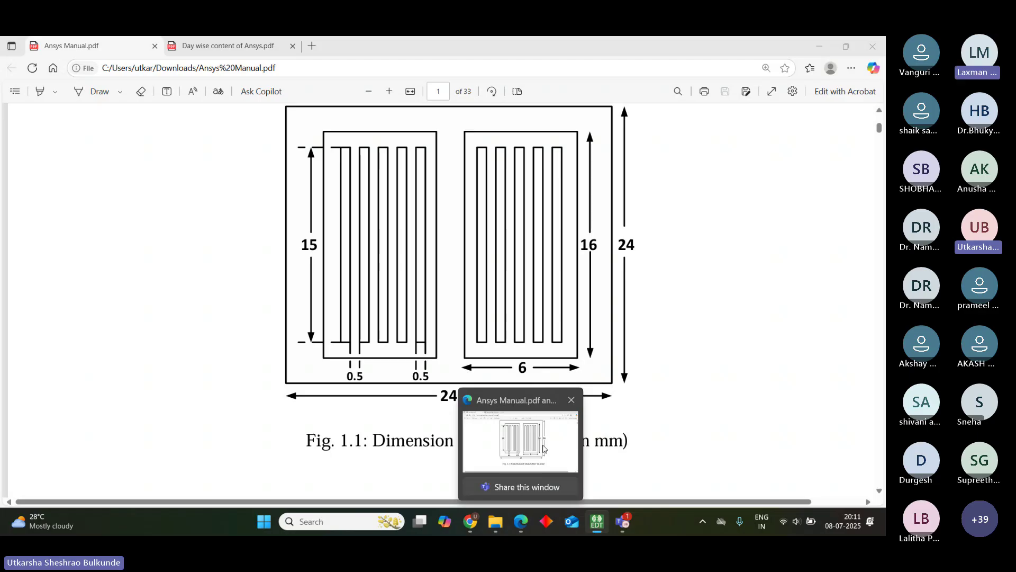
pyautogui.click(597, 522)
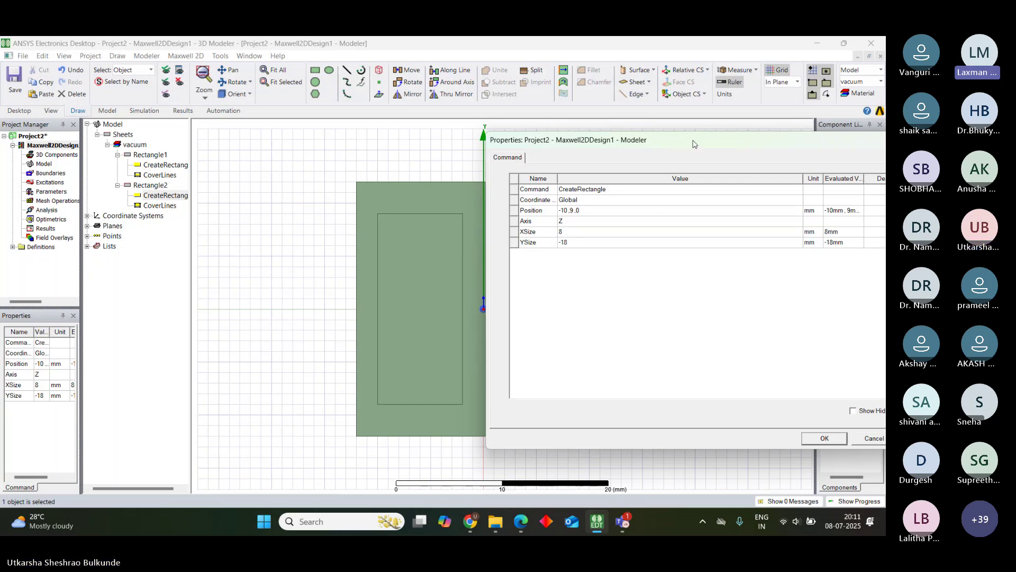
pyautogui.moveTo(695, 132); pyautogui.dragTo(605, 141)
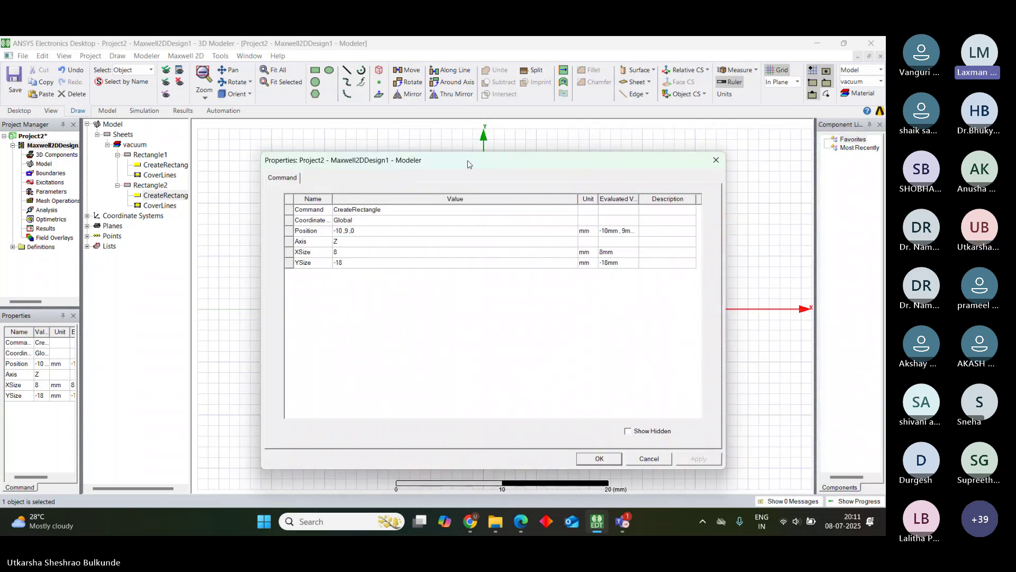
pyautogui.click(597, 459)
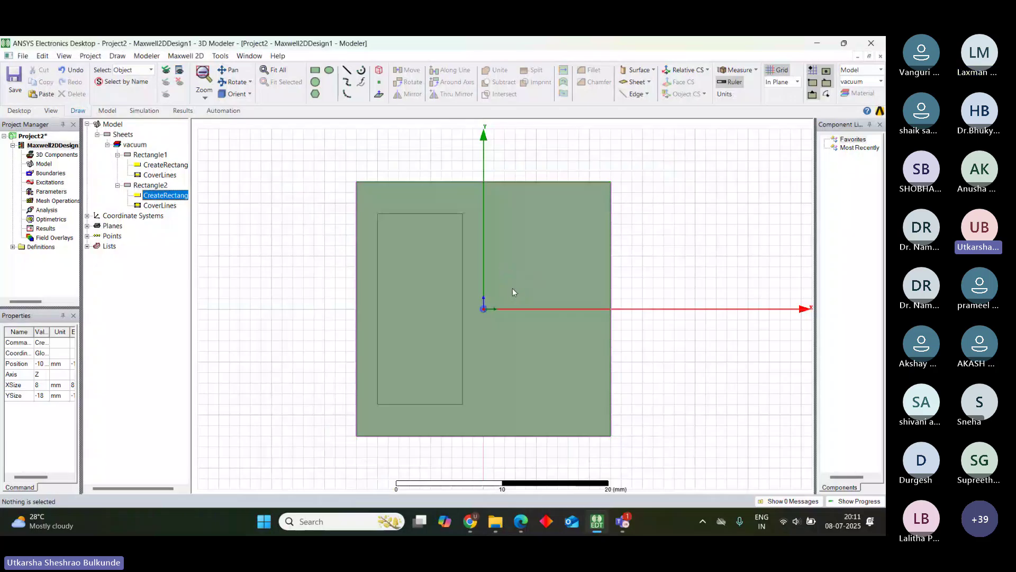
# Set the outer rectangle's YSize to 24 mm and its Position to 0, 0, 0 mm in its creation properties, and apply the changes
pyautogui.doubleClick(173, 166)
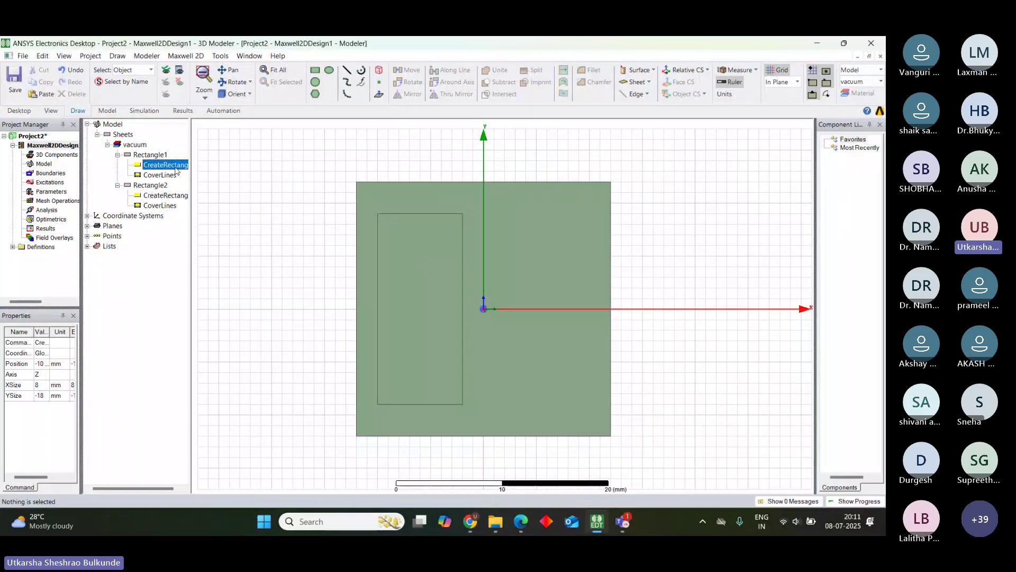
pyautogui.click(335, 263)
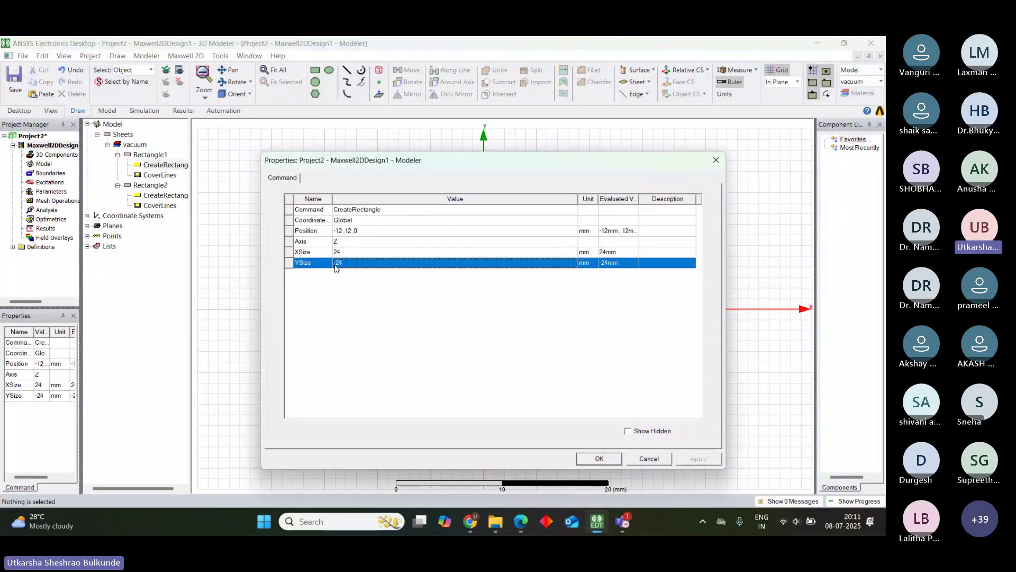
pyautogui.press('BackSpace')
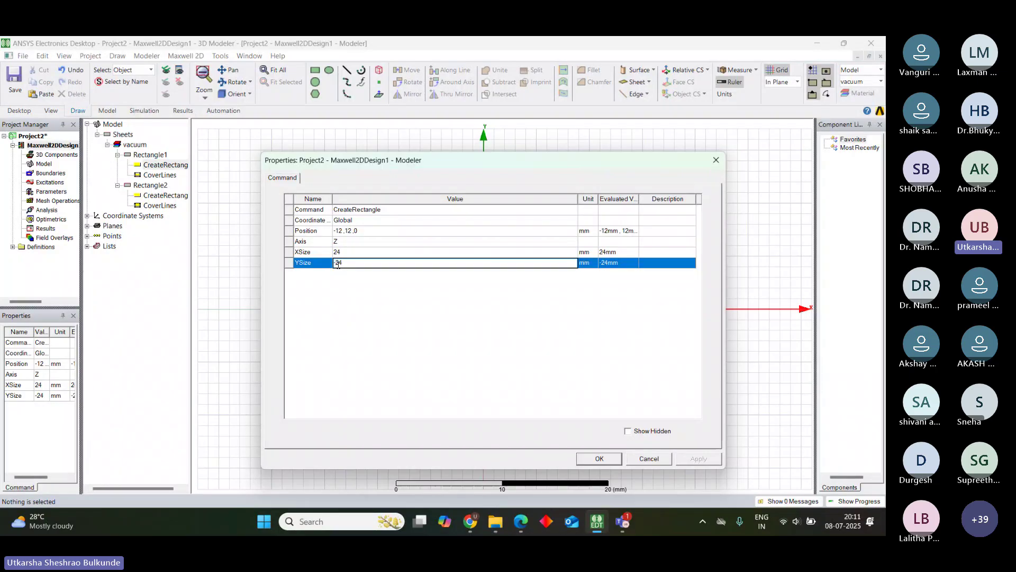
pyautogui.click(342, 231)
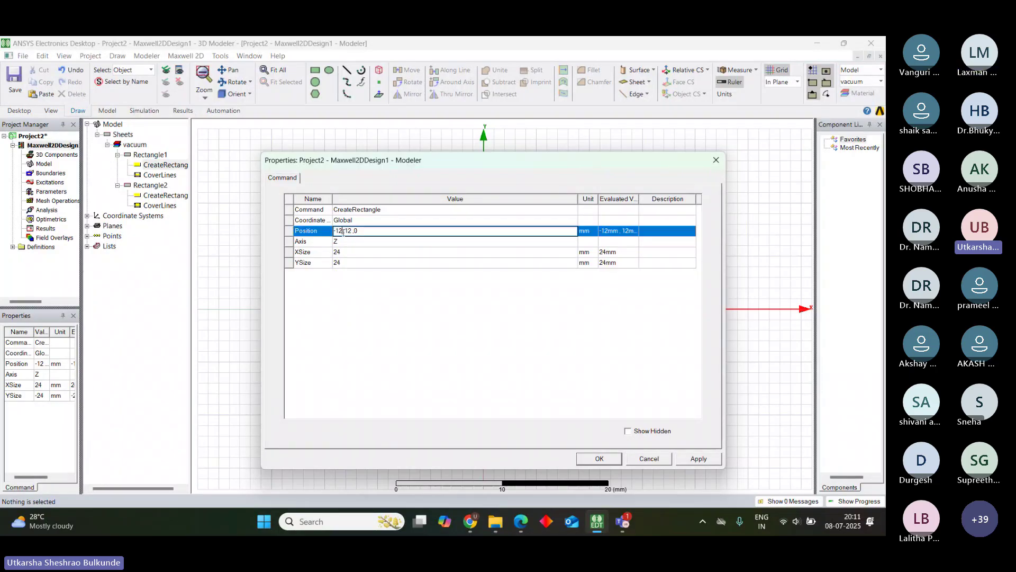
pyautogui.press('BackSpace')
pyautogui.press('BackSpace')
pyautogui.press('BackSpace')
pyautogui.write('0')
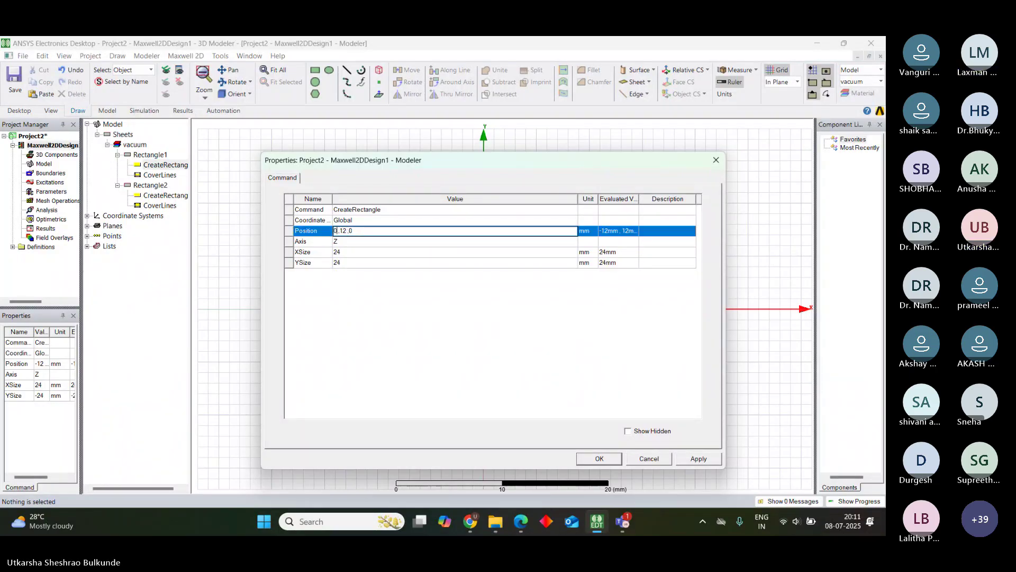
pyautogui.press('Delete')
pyautogui.press('Delete')
pyautogui.press('Delete')
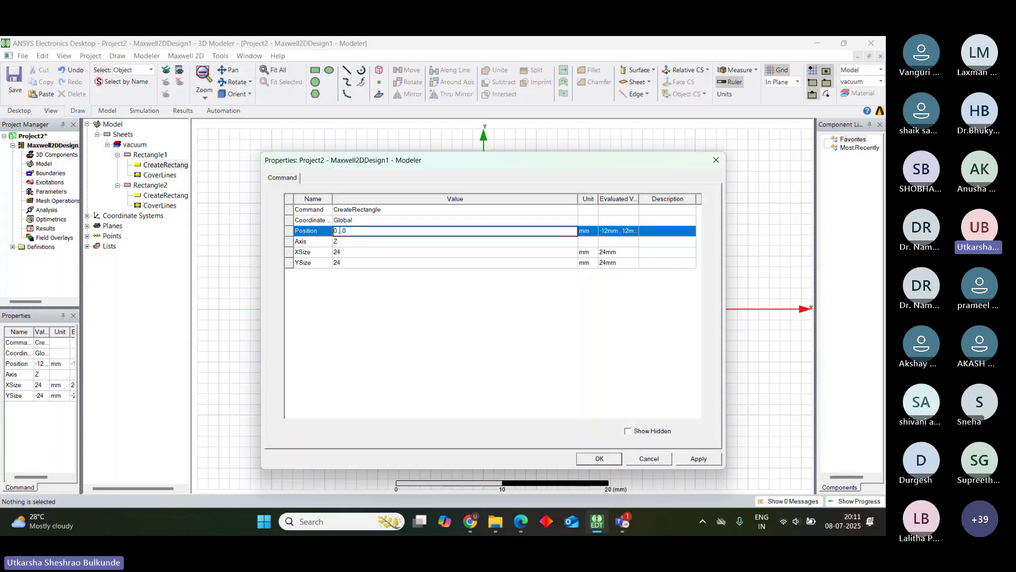
pyautogui.write('0')
pyautogui.click(704, 459)
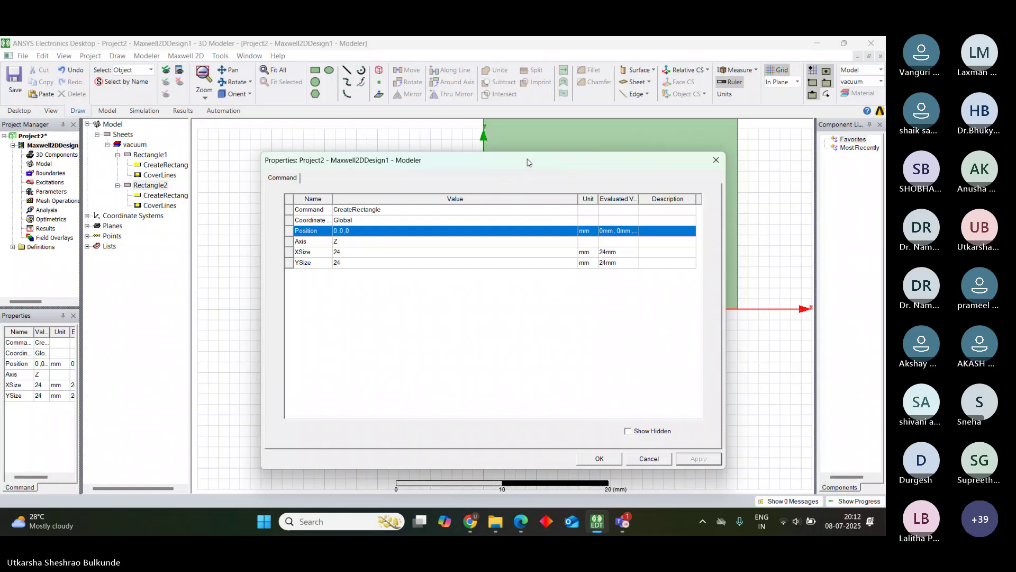
# Set the outer rectangle's Position to -12, -12, 0 mm and accept it, and check the inner rectangle's creation properties
pyautogui.moveTo(529, 162); pyautogui.dragTo(228, 330)
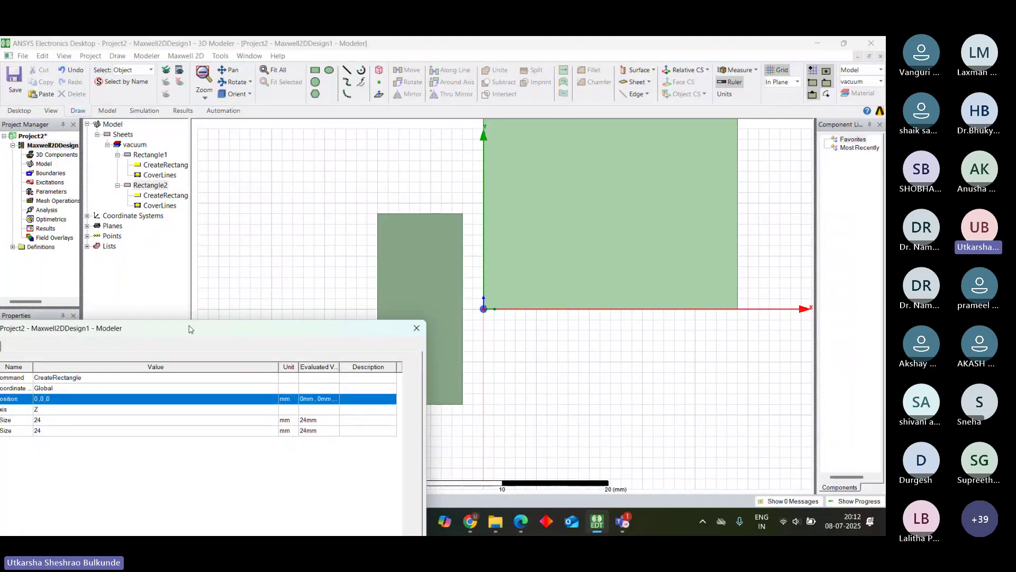
pyautogui.moveTo(190, 329); pyautogui.dragTo(207, 208)
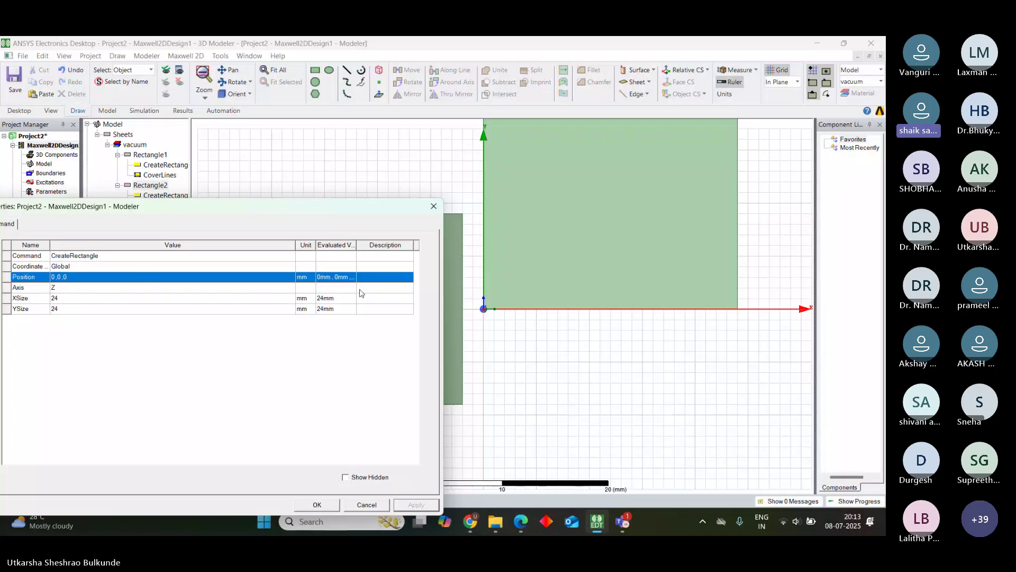
pyautogui.click(55, 277)
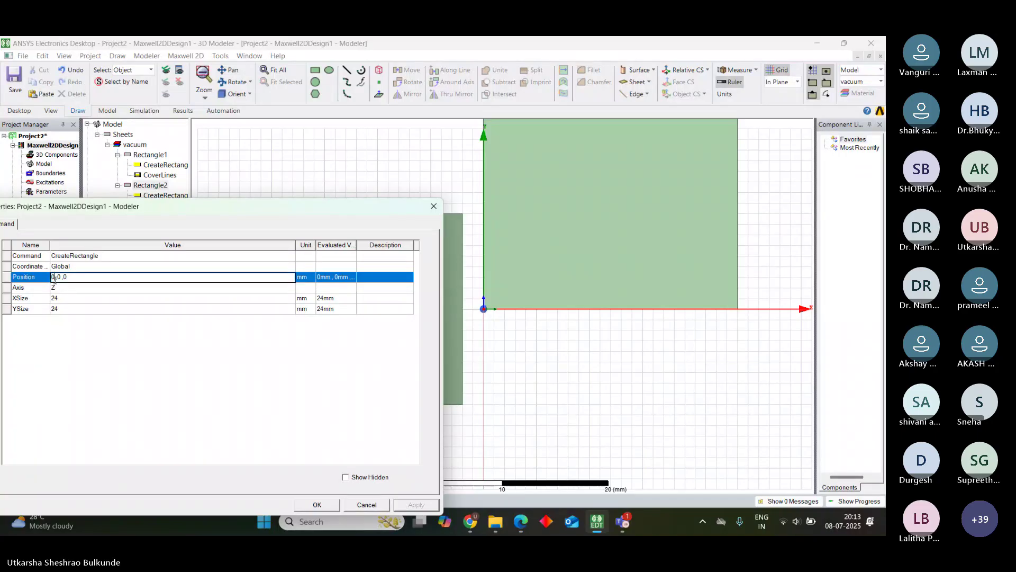
pyautogui.press('BackSpace')
pyautogui.write('-12')
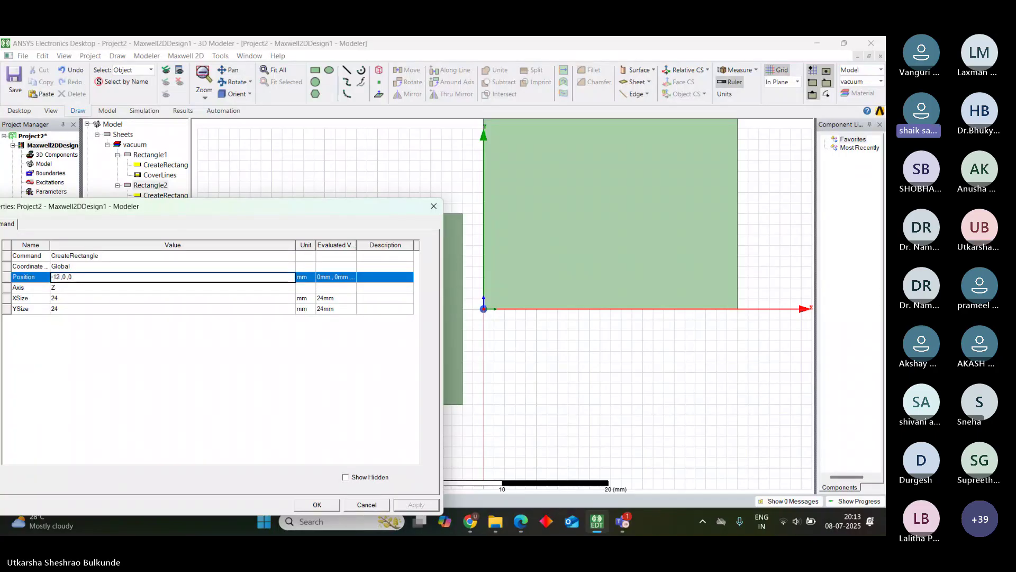
pyautogui.click(65, 277)
pyautogui.press('BackSpace')
pyautogui.write('-12')
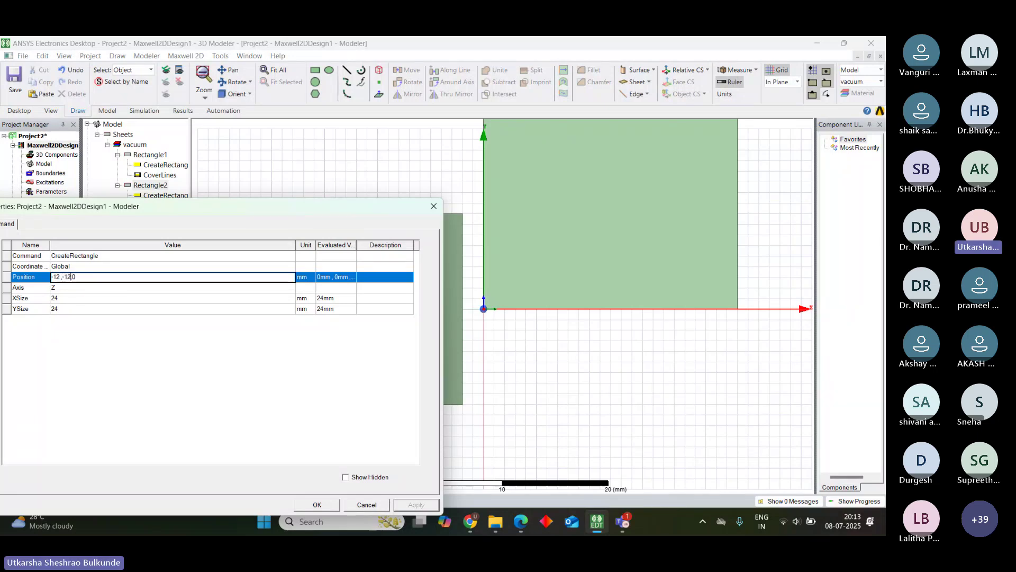
pyautogui.click(312, 505)
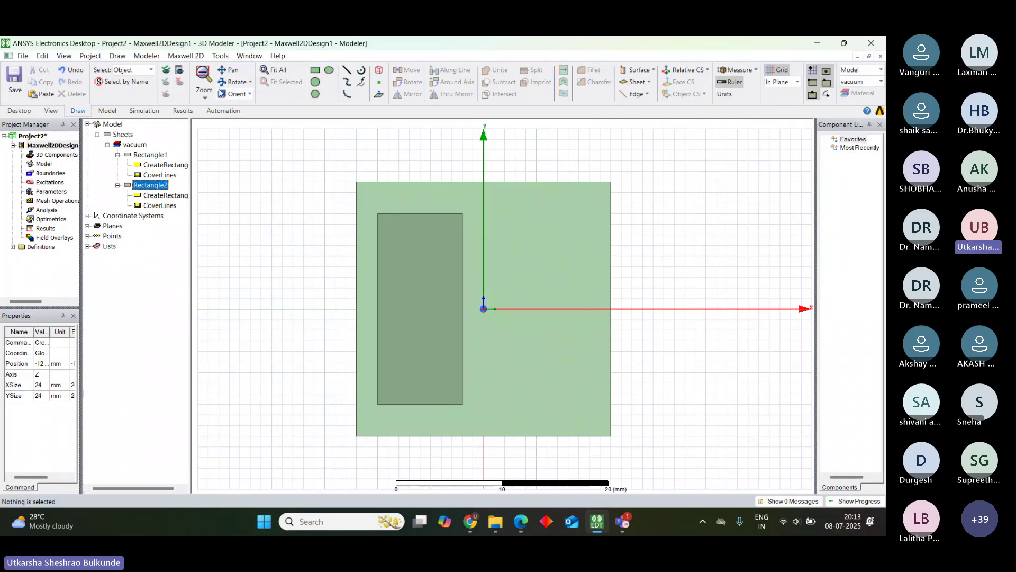
pyautogui.doubleClick(159, 195)
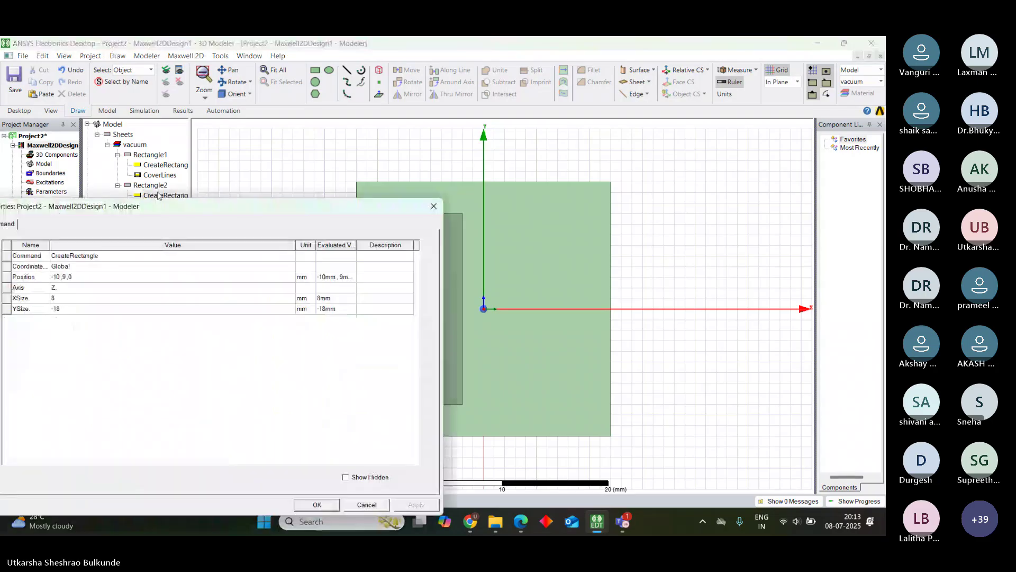
pyautogui.click(433, 206)
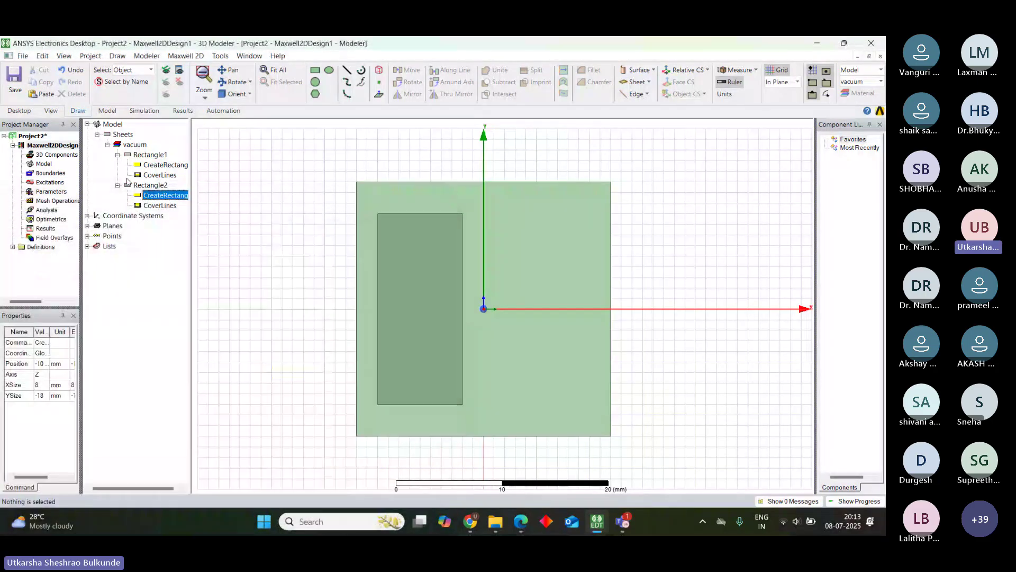
# Move the outer rectangle's lower-left corner to the origin by setting its Position to 0, 0, 0 mm, and accept the properties
pyautogui.doubleClick(175, 167)
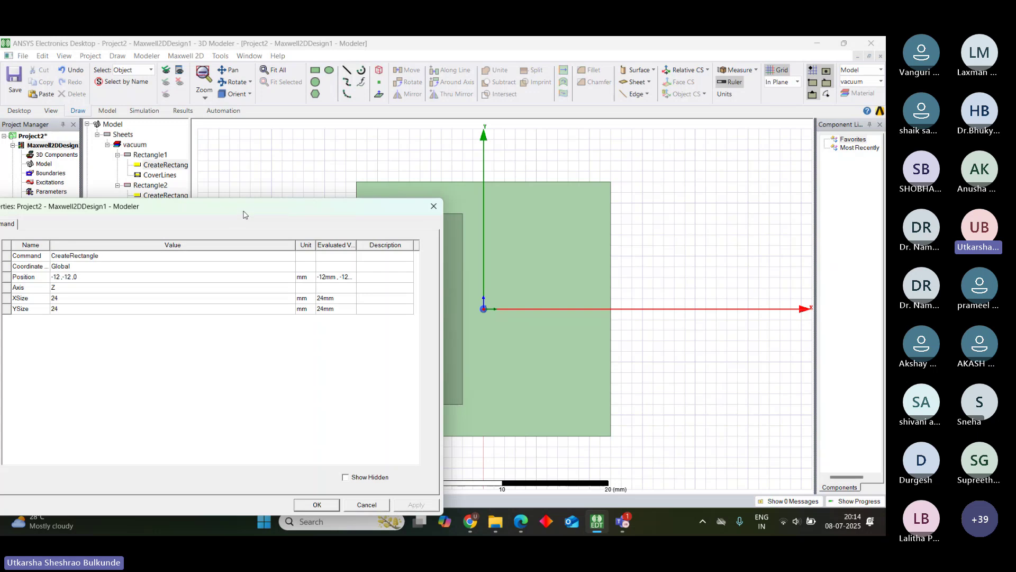
pyautogui.click(59, 280)
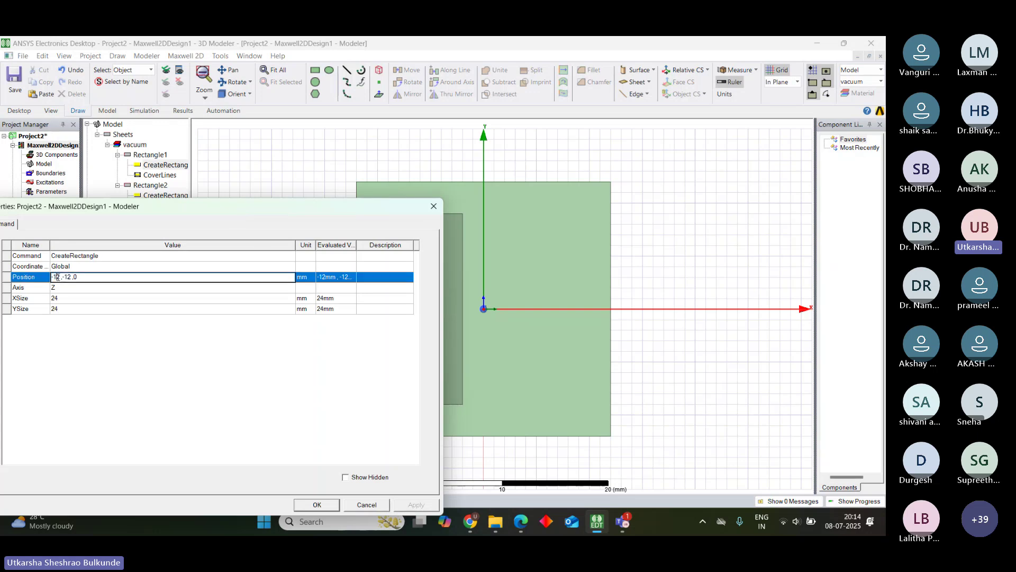
pyautogui.press('BackSpace')
pyautogui.press('BackSpace')
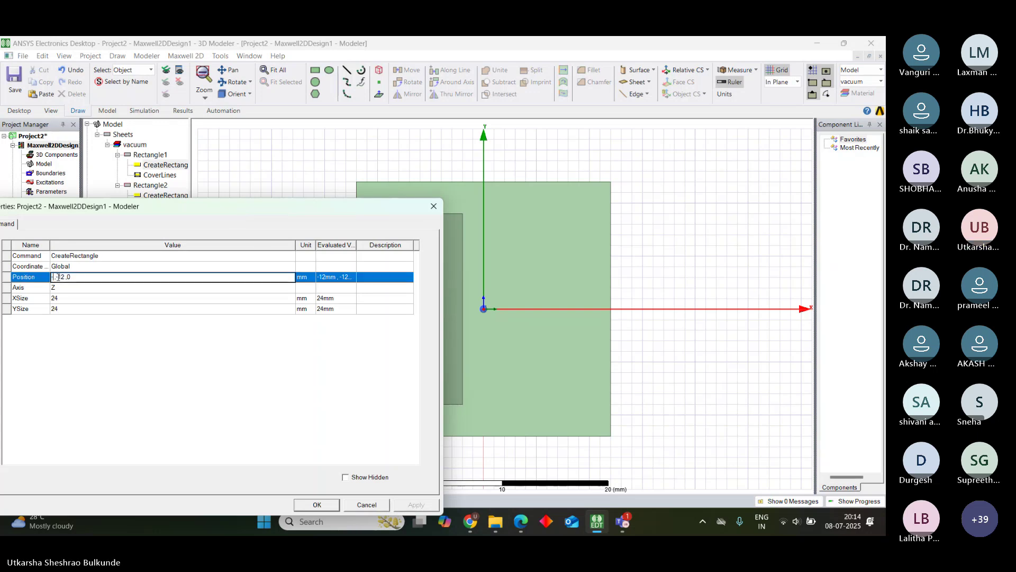
pyautogui.press('BackSpace')
pyautogui.write('0')
pyautogui.press('BackSpace')
pyautogui.press('BackSpace')
pyautogui.press('BackSpace')
pyautogui.write('0')
pyautogui.click(318, 504)
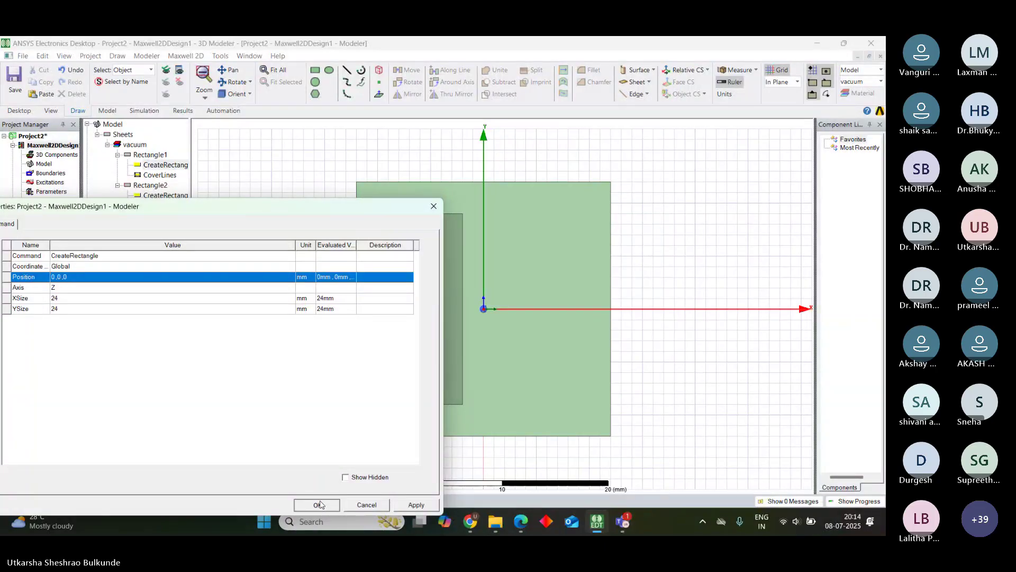
# Delete the 8 by 18 mm rectangle lying outside the core, and fit the remaining geometry in the view
pyautogui.click(428, 332)
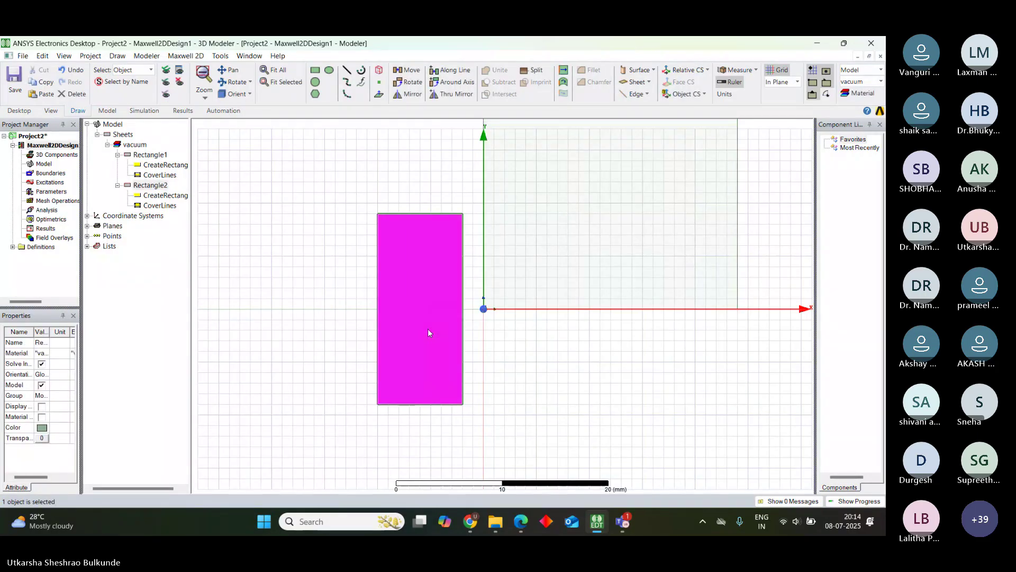
pyautogui.press('Delete')
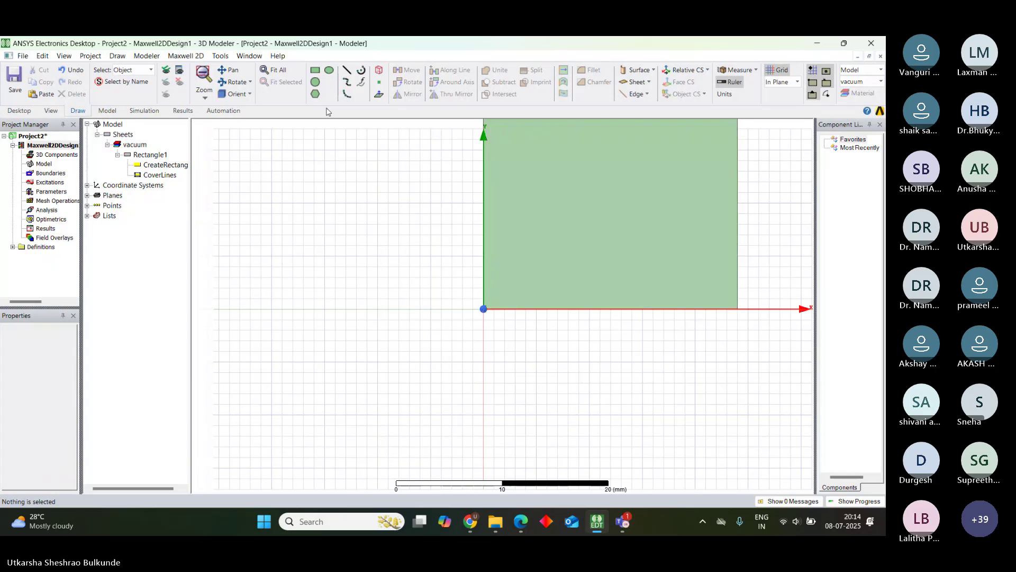
pyautogui.click(274, 73)
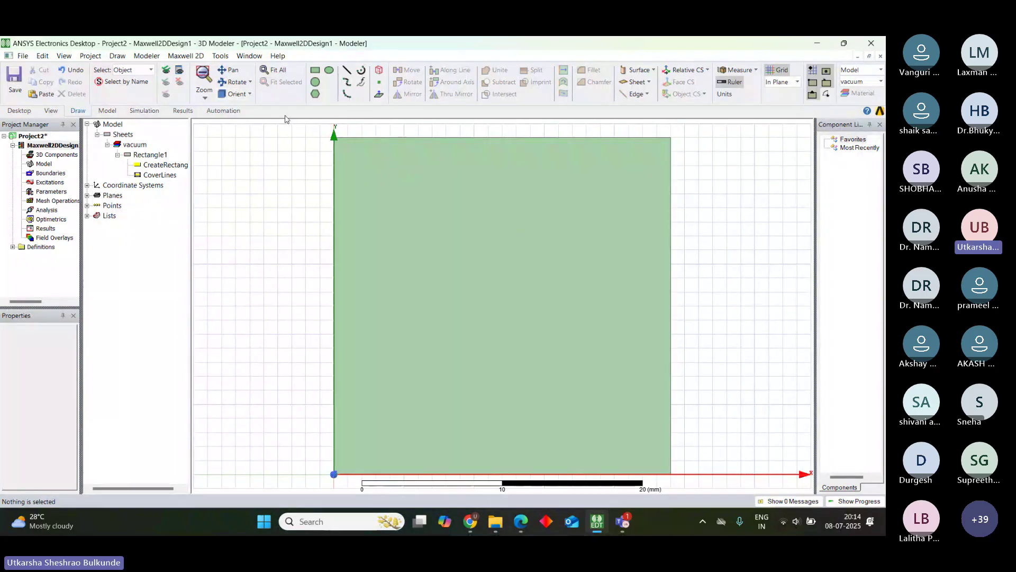
# Draw a new inner rectangle about 7 by 21 mm in the core's left half, starting from its upper-left corner at 2, 22, 0 mm
pyautogui.moveTo(464, 518)
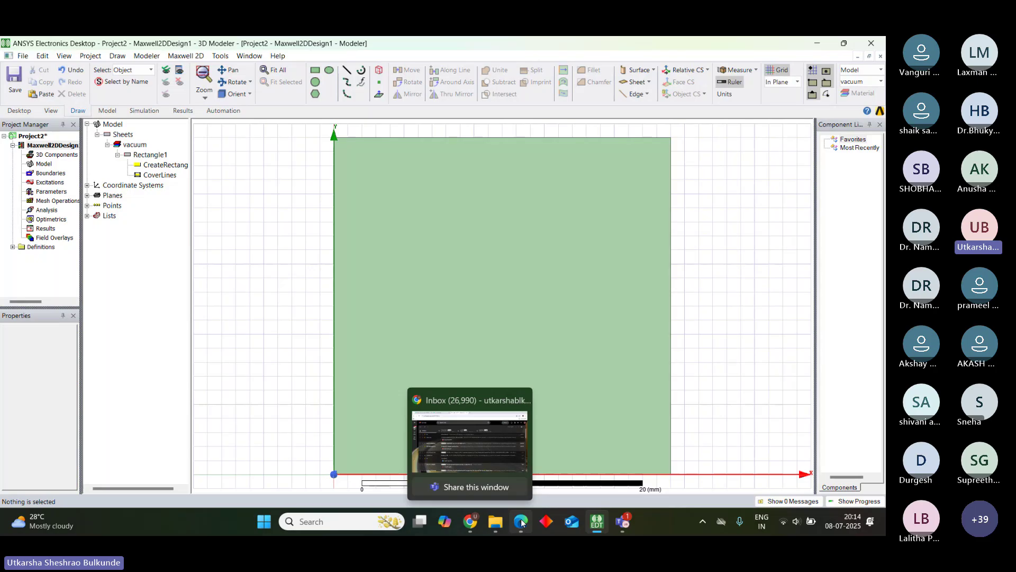
pyautogui.moveTo(521, 520)
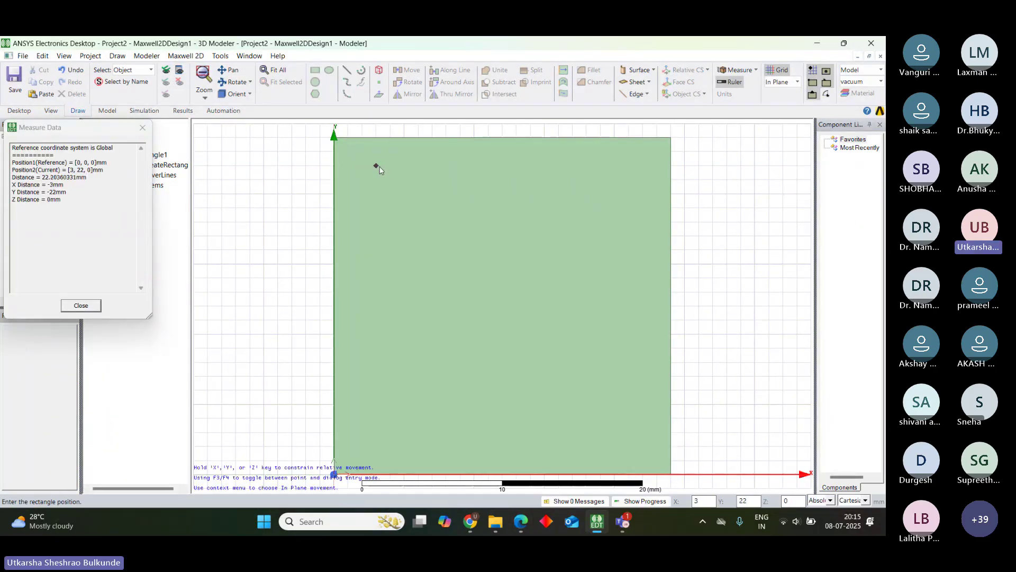
pyautogui.click(362, 165)
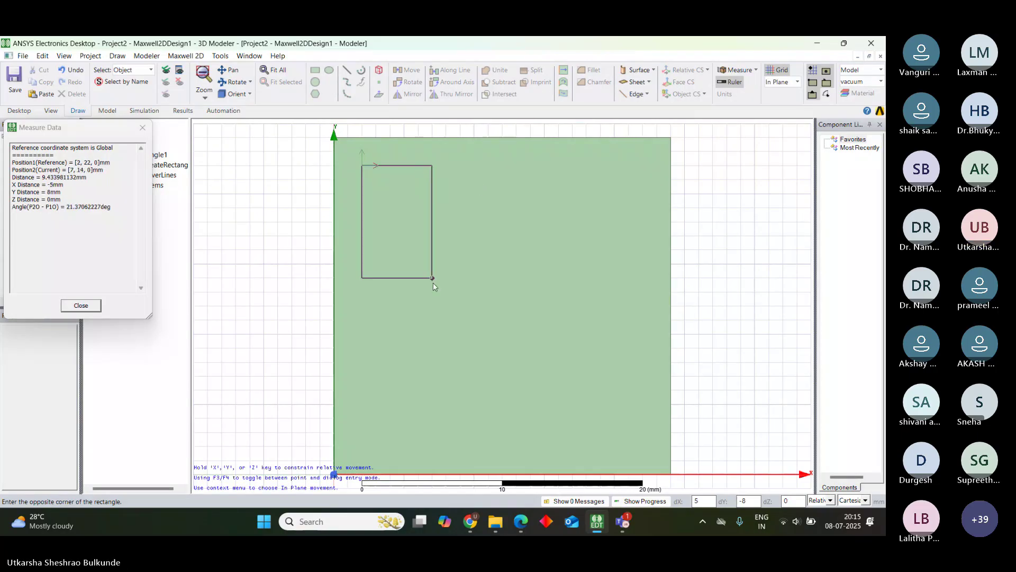
pyautogui.click(465, 459)
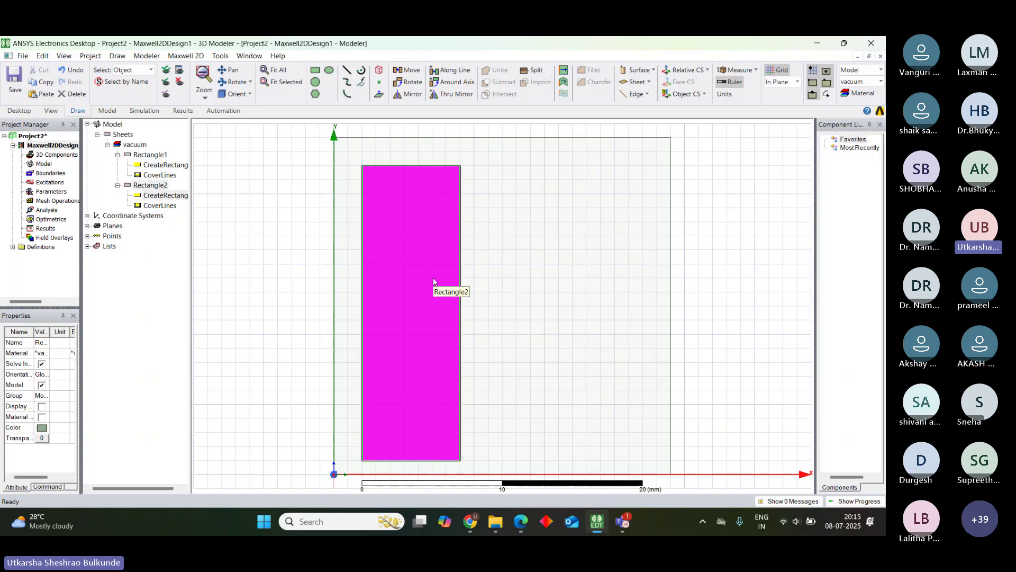
# Switch to the Ansys manual in Edge to check the inner window's dimensions in the transformer figure, and return to Electronics Desktop
pyautogui.click(523, 523)
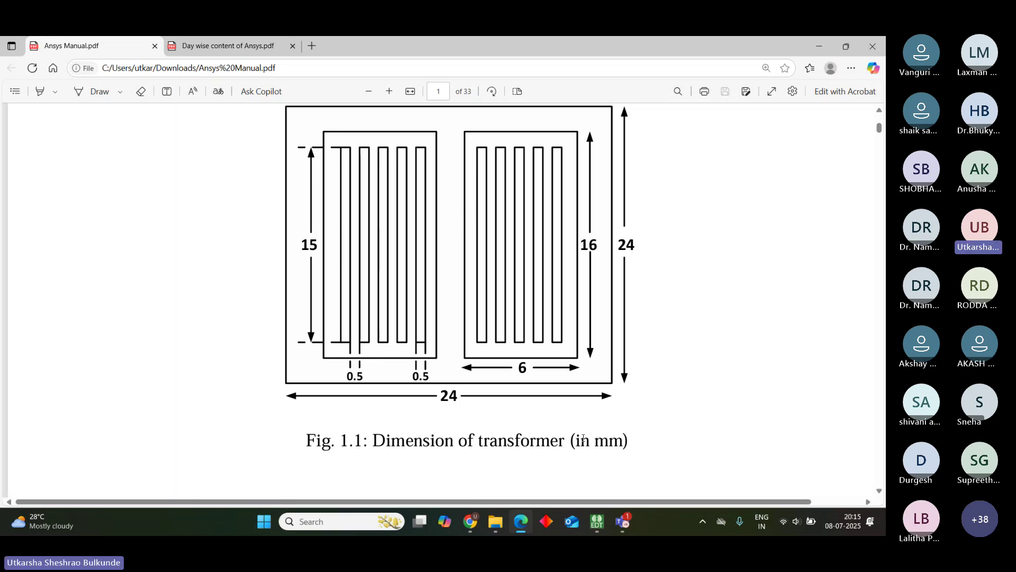
pyautogui.moveTo(599, 524)
pyautogui.click(597, 472)
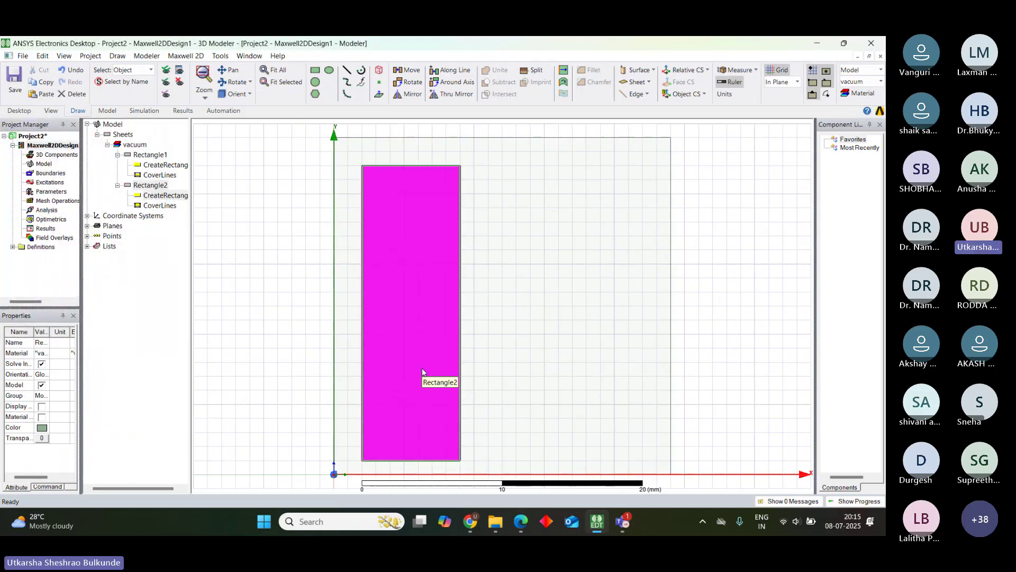
# Set the inner rectangle's XSize to 6 mm and YSize to -16 mm according to the manual's figure, and accept the properties
pyautogui.doubleClick(174, 197)
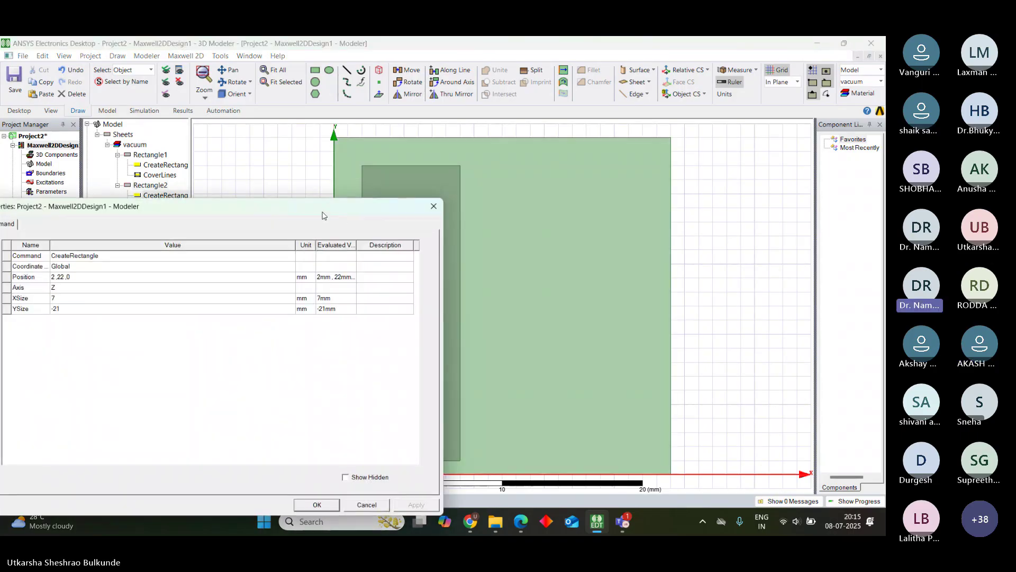
pyautogui.moveTo(324, 214); pyautogui.dragTo(734, 167)
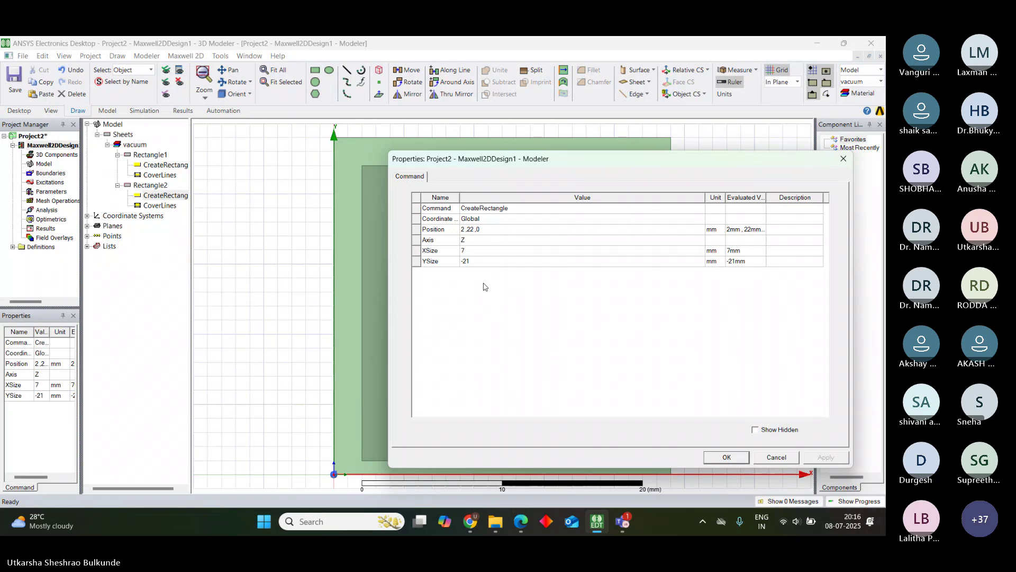
pyautogui.moveTo(615, 158); pyautogui.dragTo(719, 137)
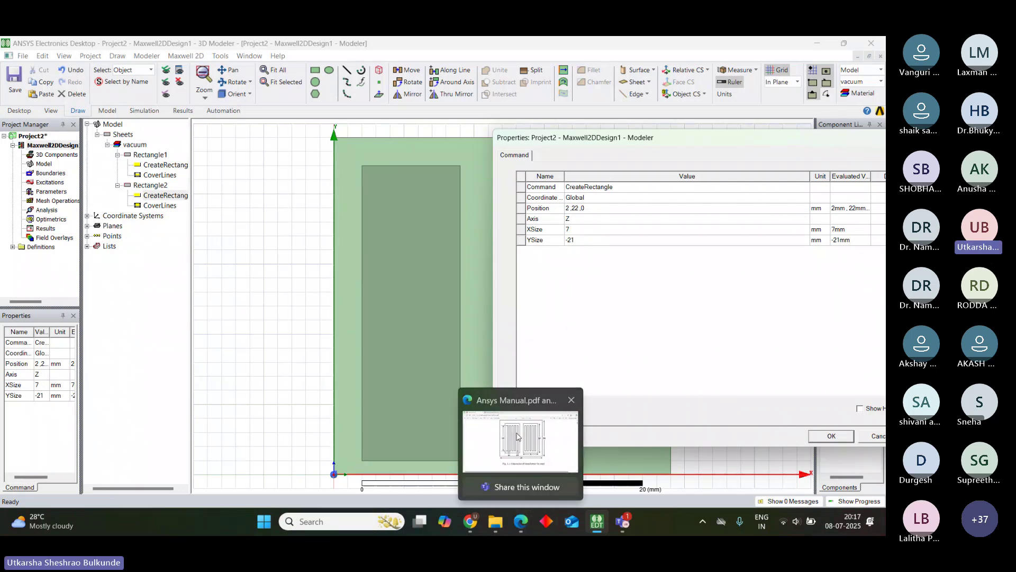
pyautogui.click(518, 523)
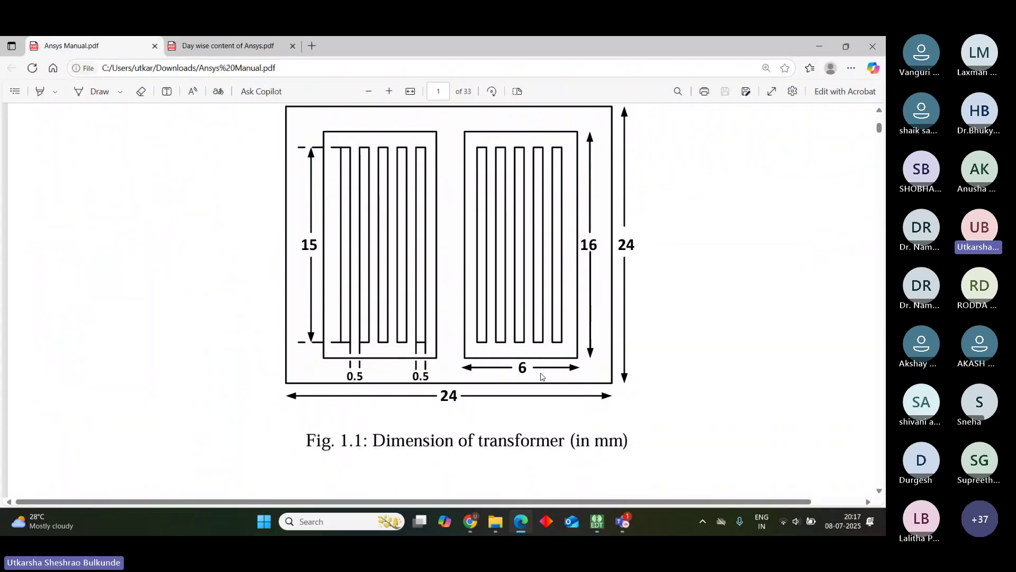
pyautogui.click(607, 526)
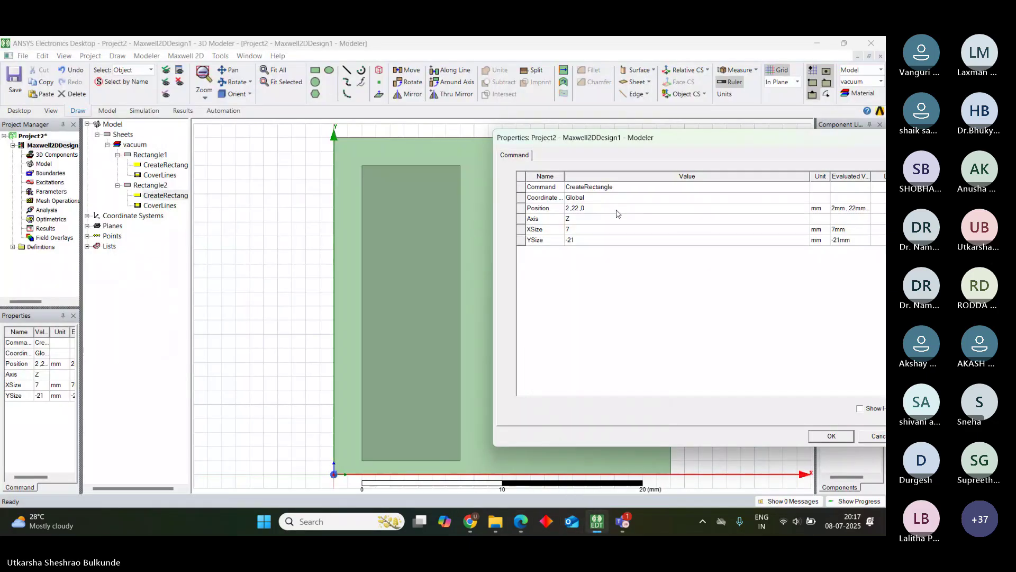
pyautogui.click(573, 230)
pyautogui.press('BackSpace')
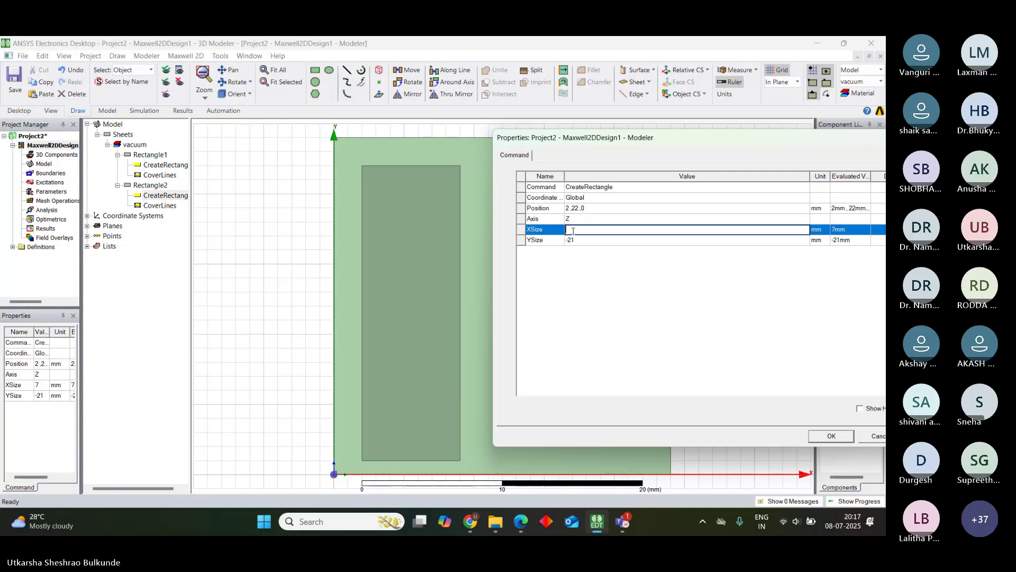
pyautogui.write('6')
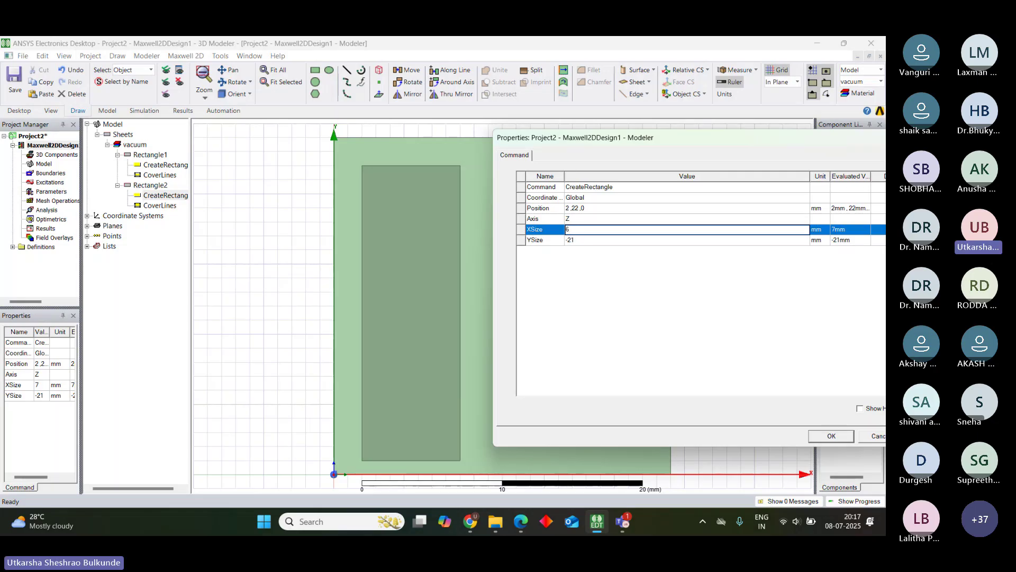
pyautogui.click(576, 241)
pyautogui.click(576, 241)
pyautogui.press('BackSpace')
pyautogui.write('1')
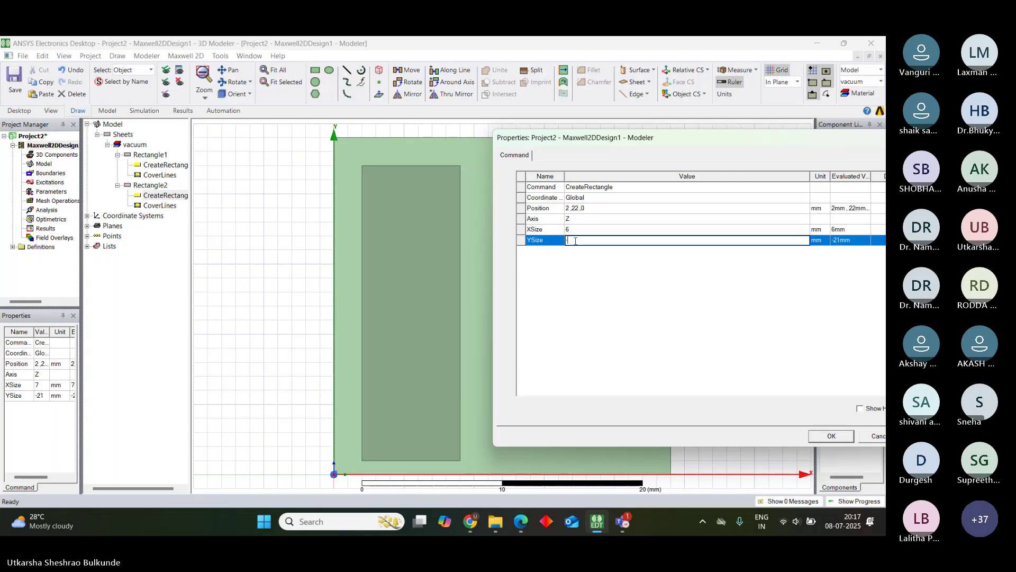
pyautogui.write('6')
pyautogui.click(827, 439)
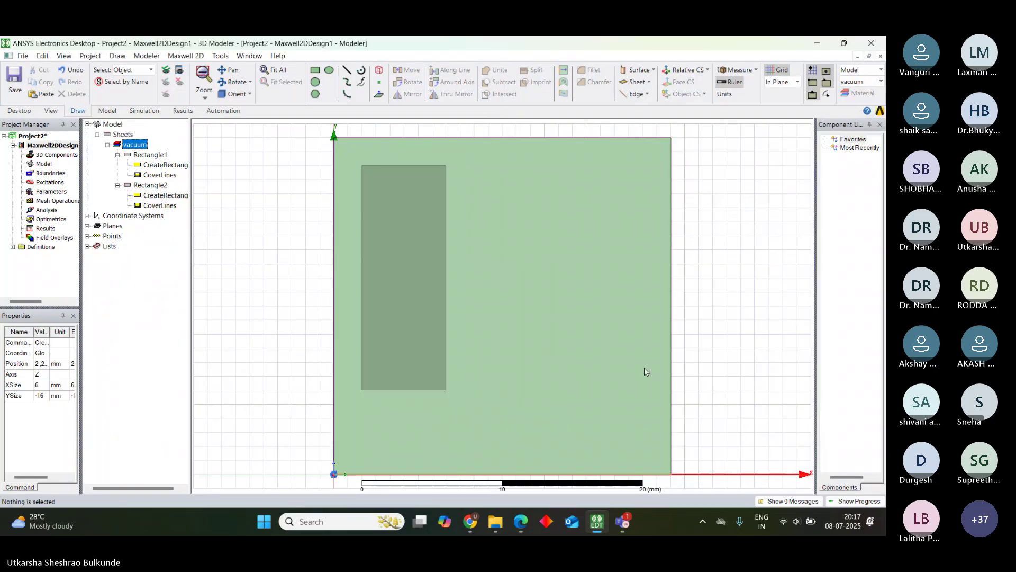
# Study the placement of the windows within the core in the manual's Fig. 1.1, and return to the Maxwell model
pyautogui.moveTo(526, 524)
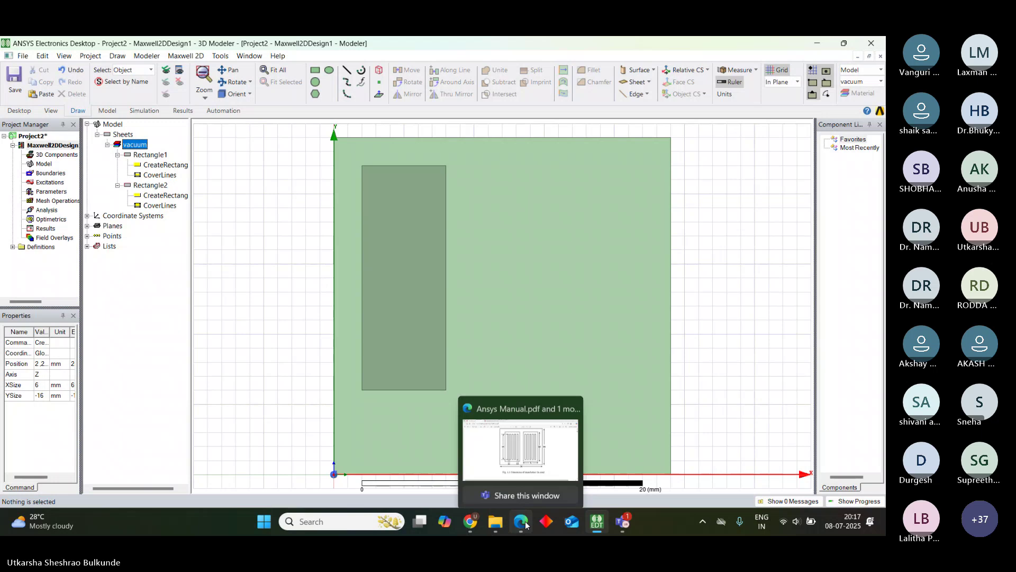
pyautogui.click(550, 466)
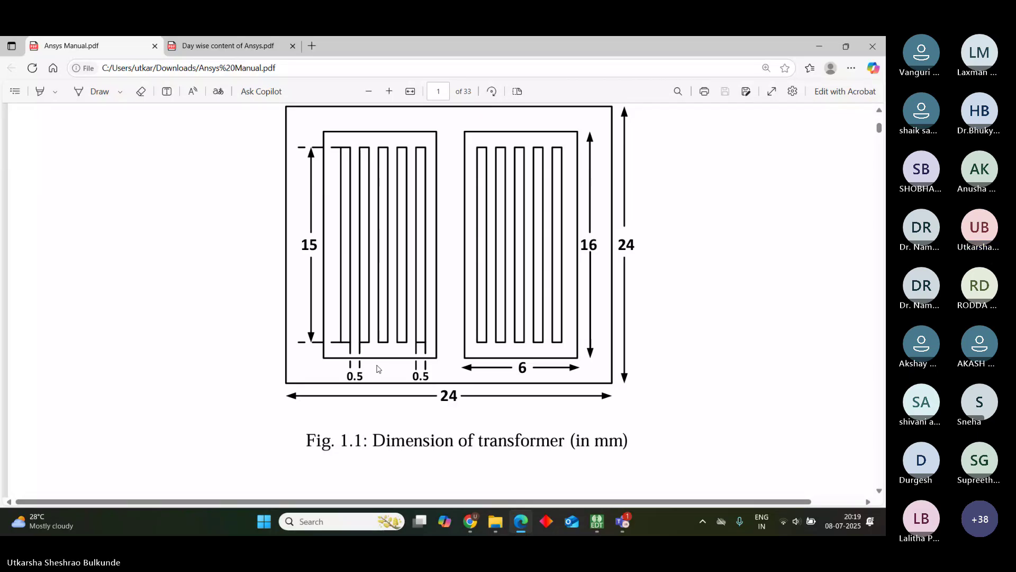
pyautogui.click(598, 523)
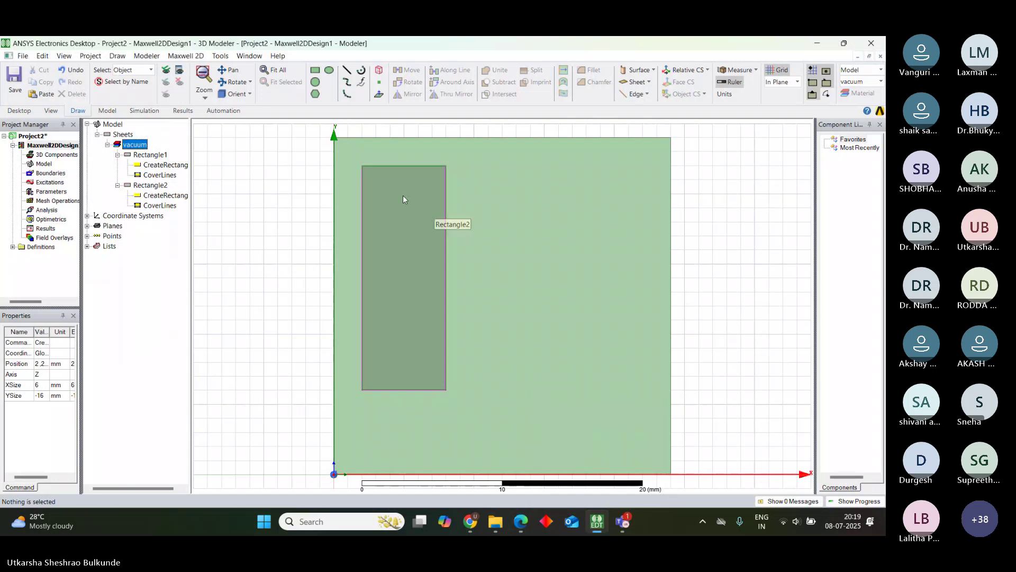
# Move the inner rectangle by setting its Position to 3, 22, 0 mm, and accept the properties
pyautogui.click(371, 179)
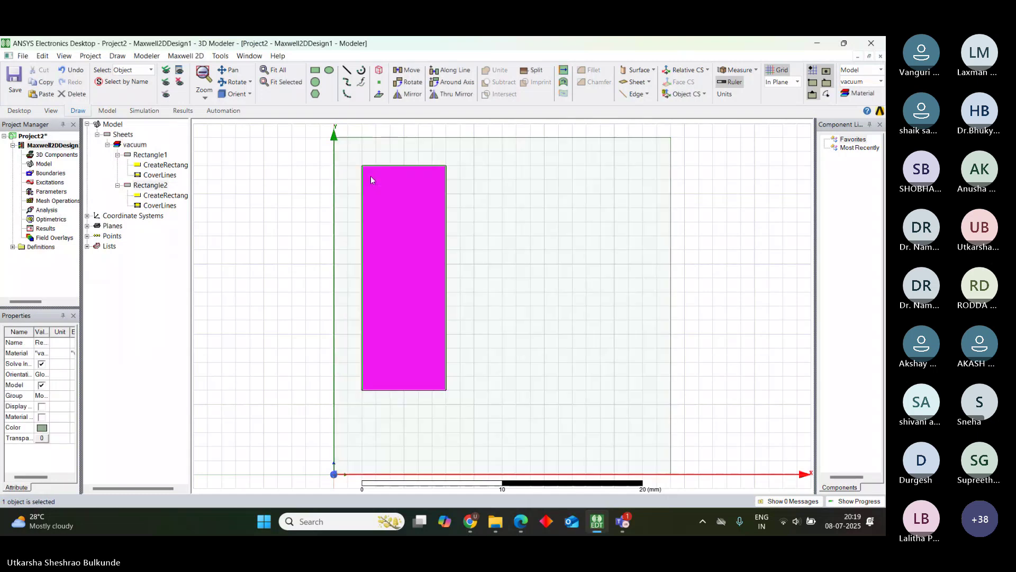
pyautogui.doubleClick(169, 197)
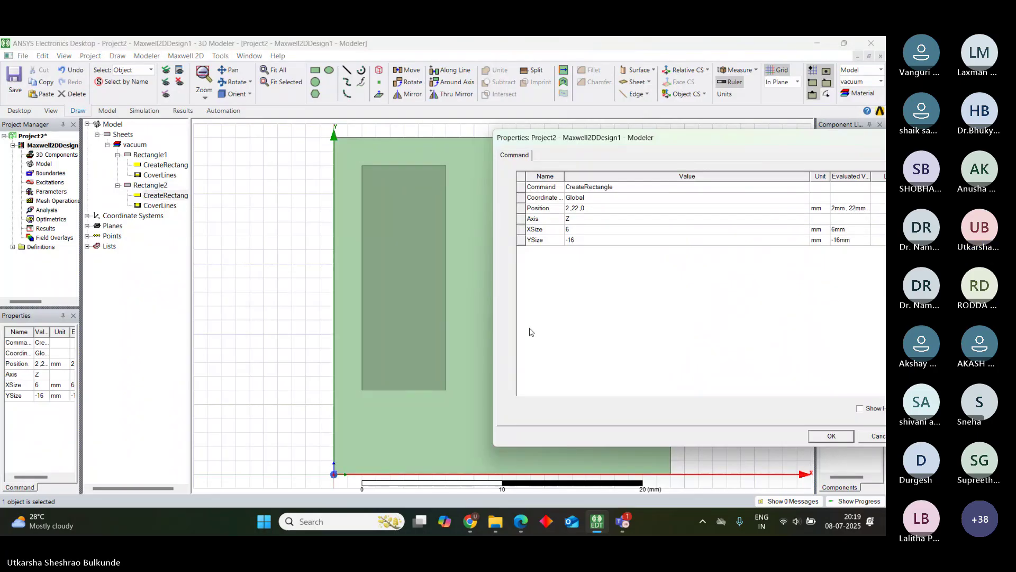
pyautogui.click(569, 208)
pyautogui.press('BackSpace')
pyautogui.press('BackSpace')
pyautogui.write('3,')
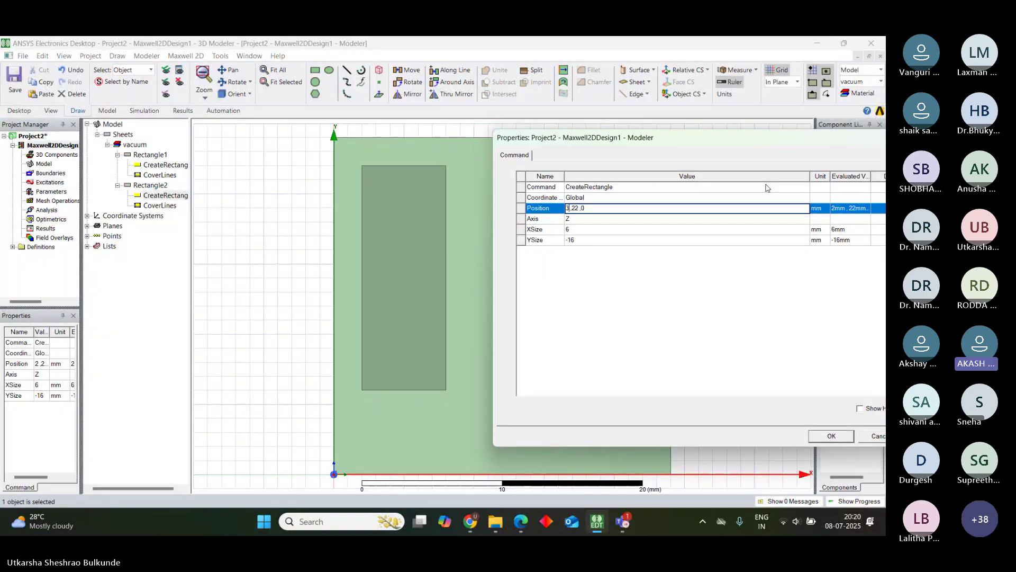
pyautogui.moveTo(709, 137)
pyautogui.mouseDown()
pyautogui.moveTo(688, 156)
pyautogui.moveTo(705, 140)
pyautogui.mouseUp()
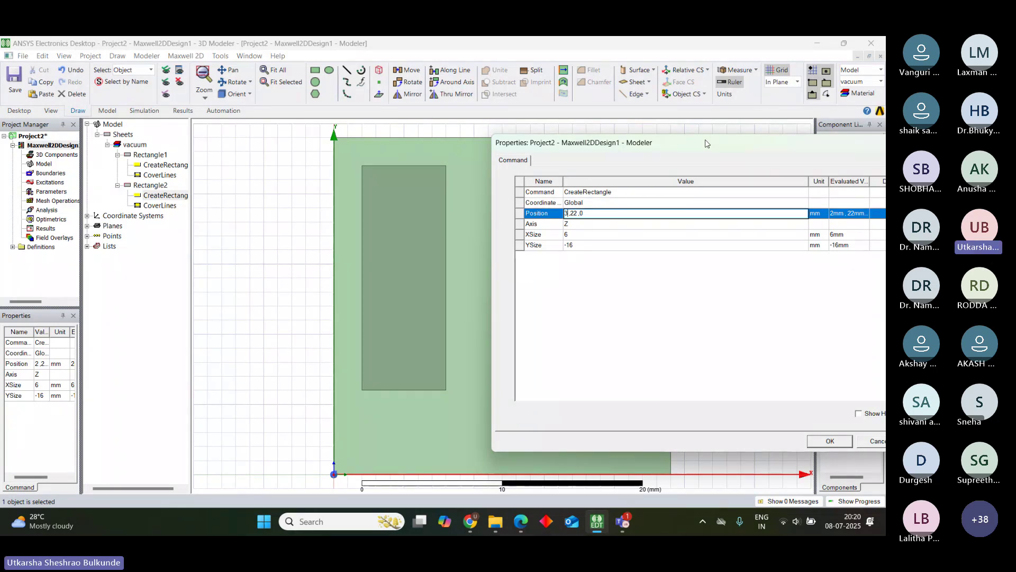
pyautogui.moveTo(612, 518)
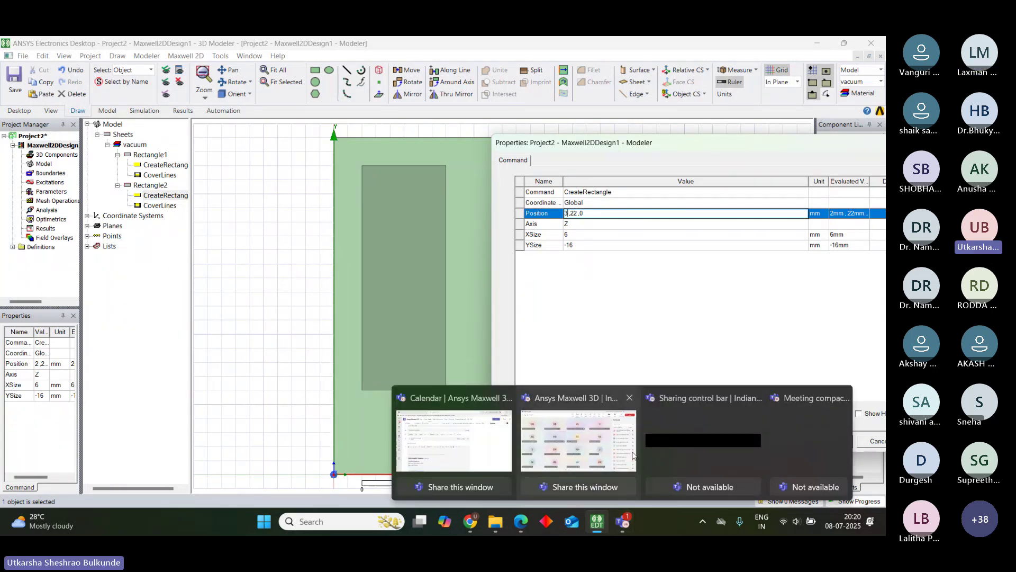
pyautogui.moveTo(591, 448)
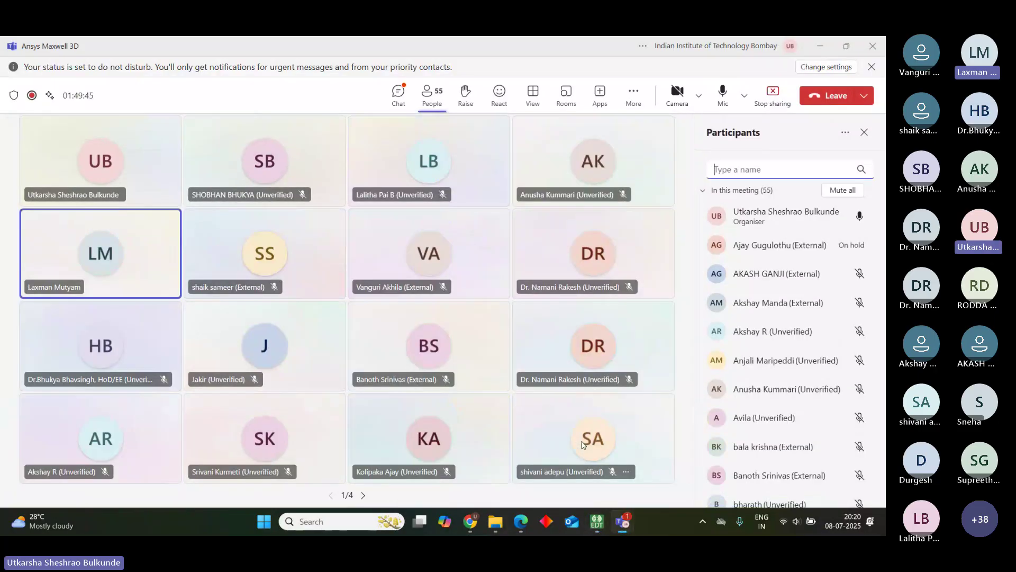
pyautogui.moveTo(582, 430)
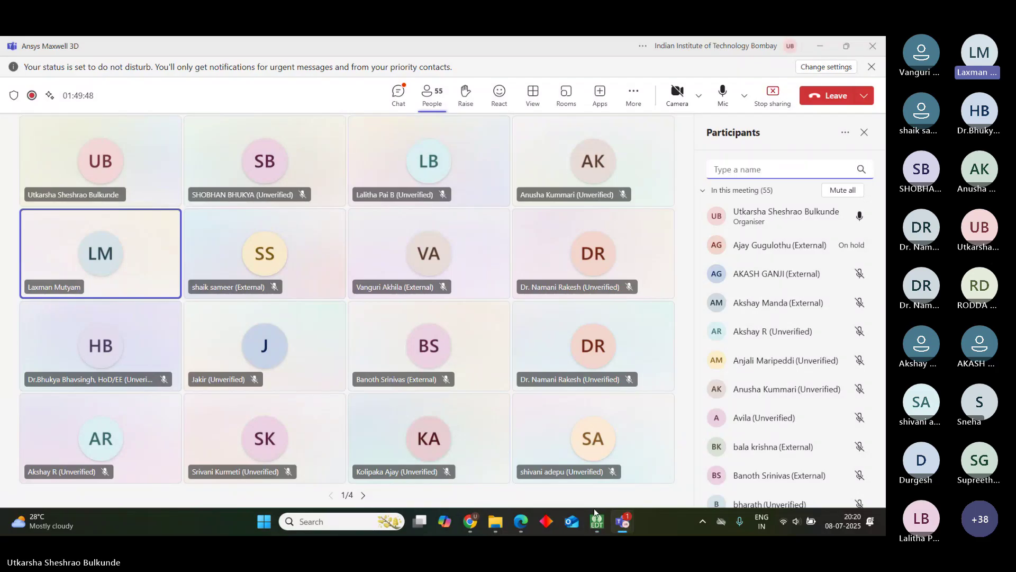
pyautogui.click(592, 447)
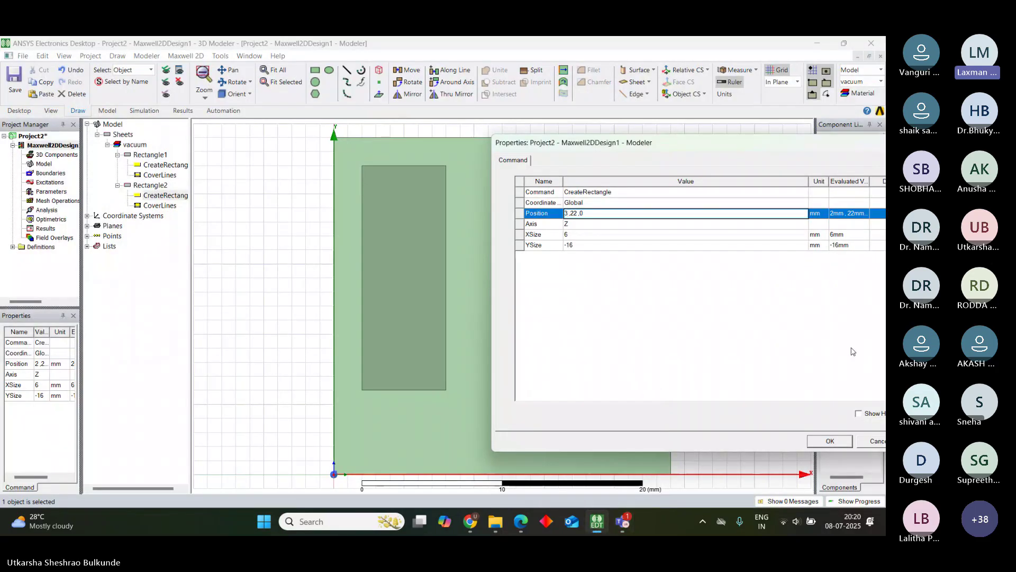
pyautogui.moveTo(826, 152); pyautogui.dragTo(712, 142)
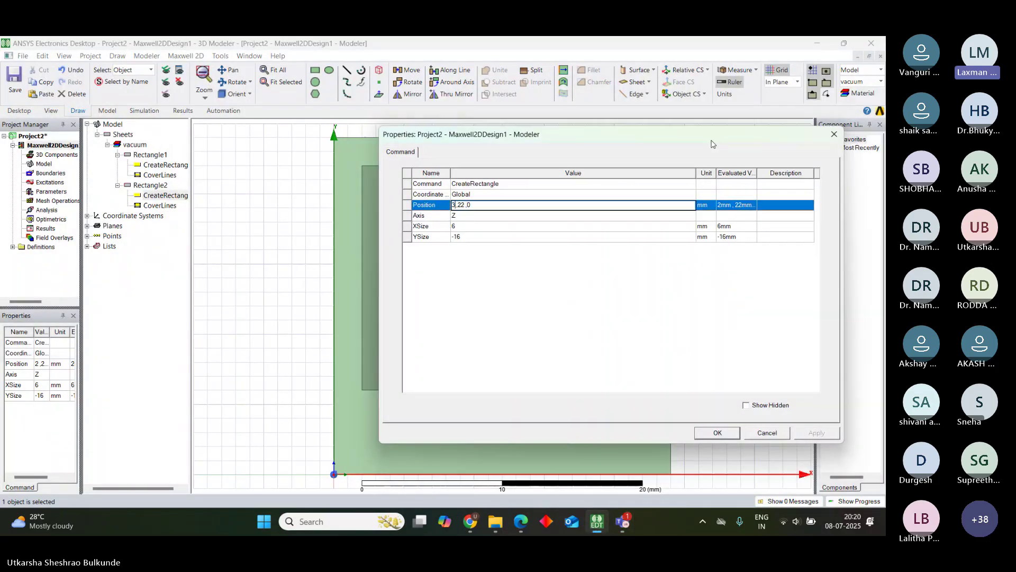
pyautogui.click(720, 431)
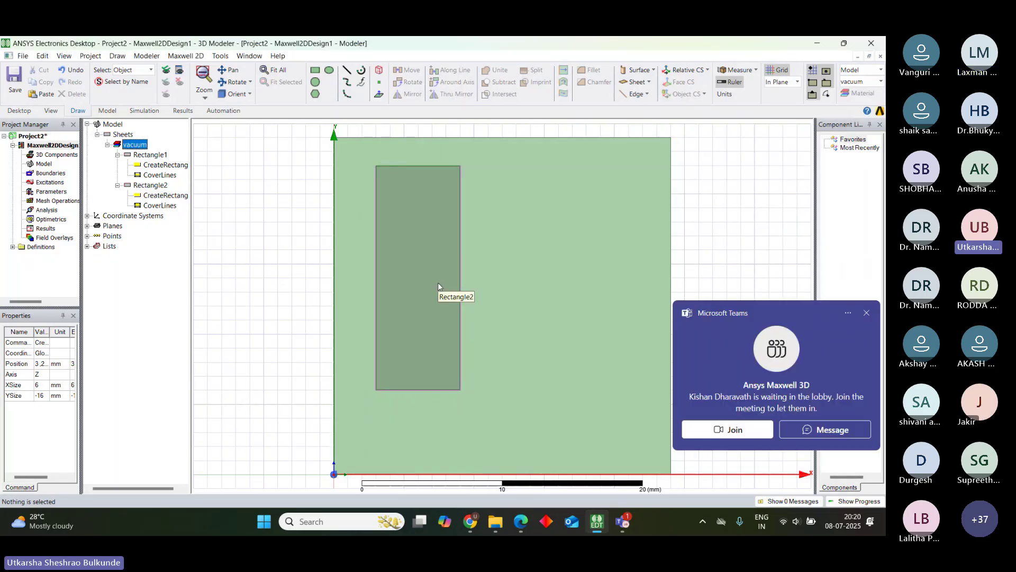
# Open the meeting's join window from the notification and cancel it, and delete the 6 by 16 mm inner rectangle
pyautogui.click(727, 430)
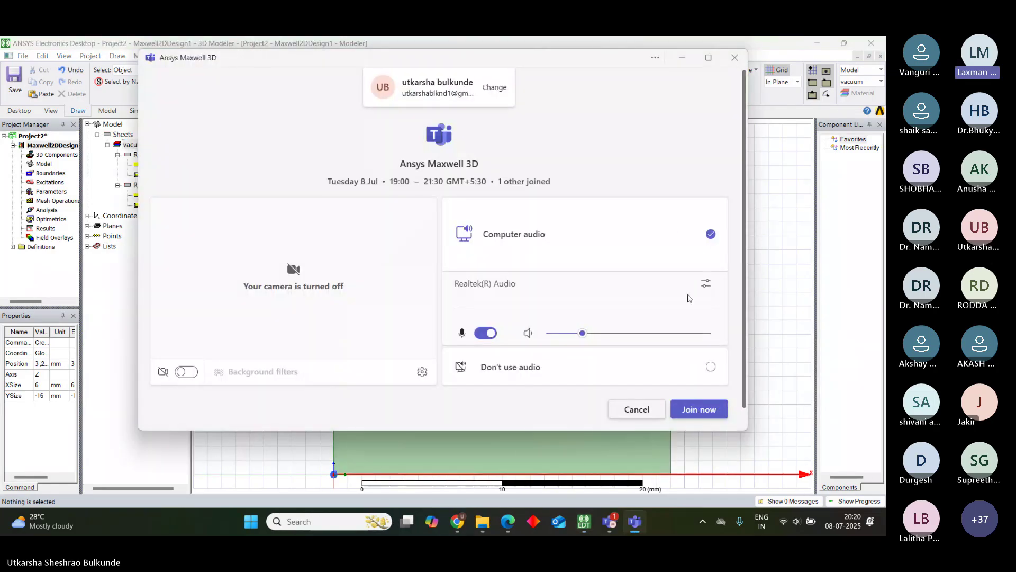
pyautogui.click(636, 412)
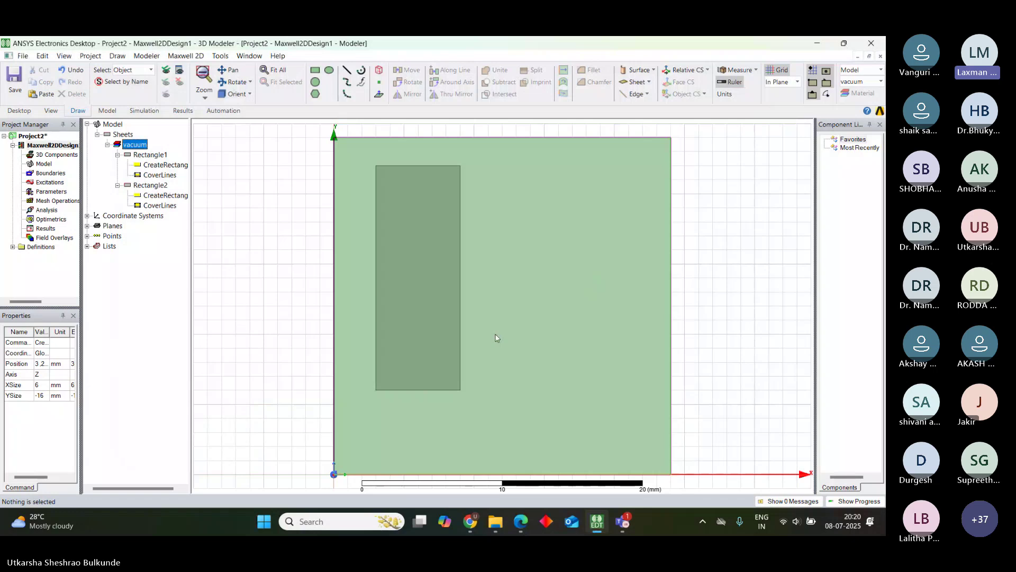
pyautogui.click(434, 276)
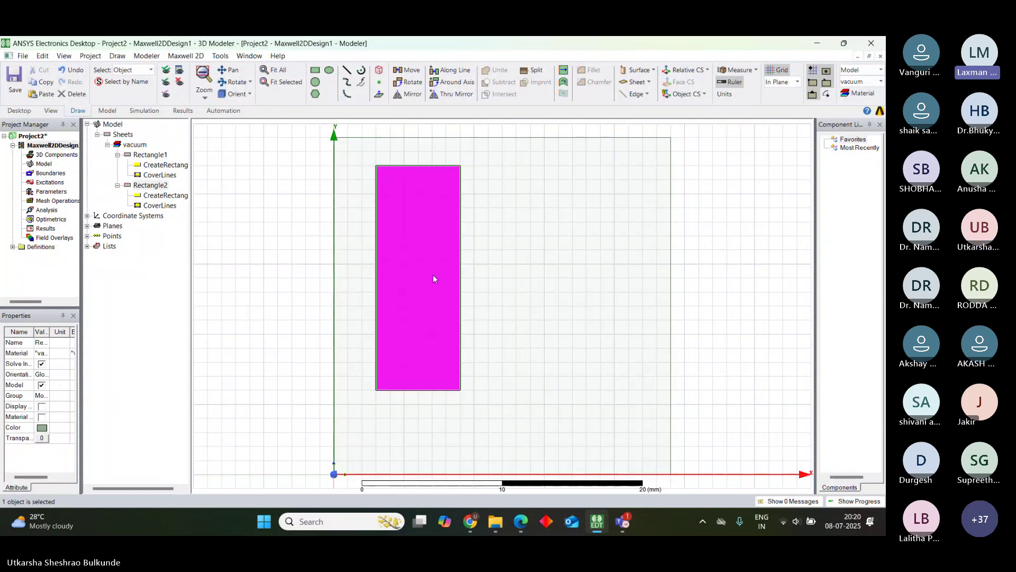
pyautogui.press('Delete')
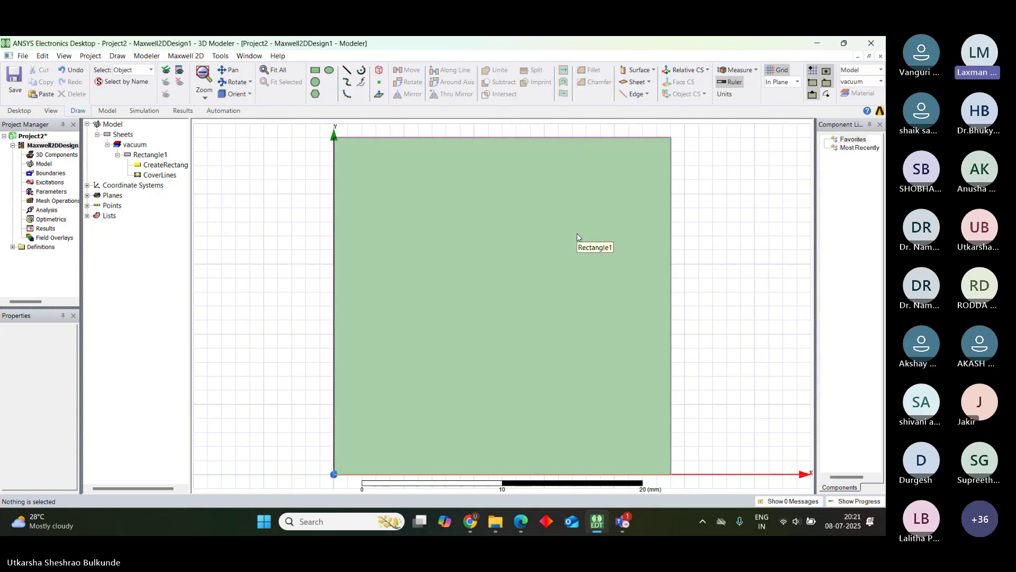
# Set the outer 24 by 24 mm rectangle's Position to -12, 12, 0 mm and accept the properties
pyautogui.click(152, 167)
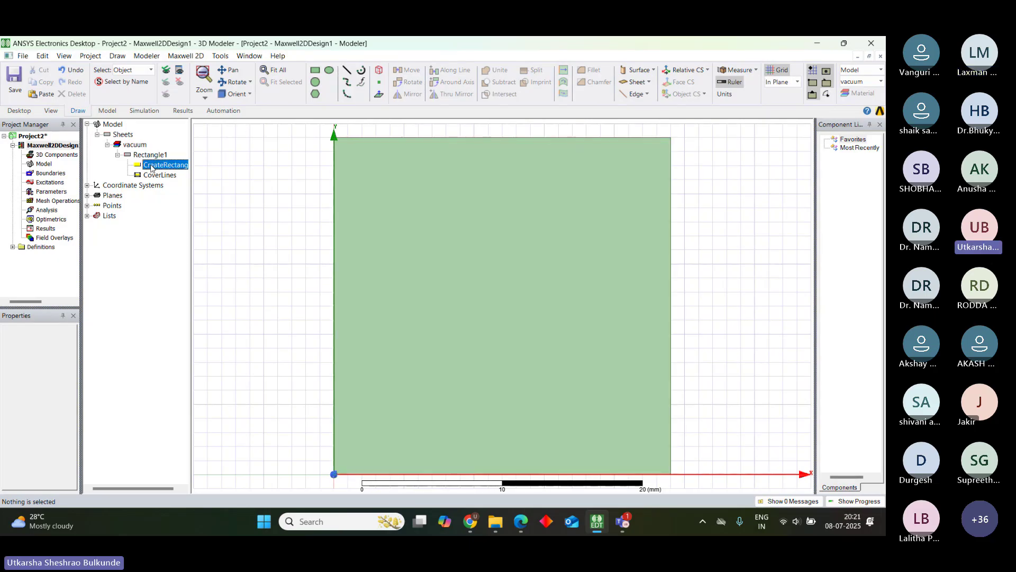
pyautogui.doubleClick(151, 168)
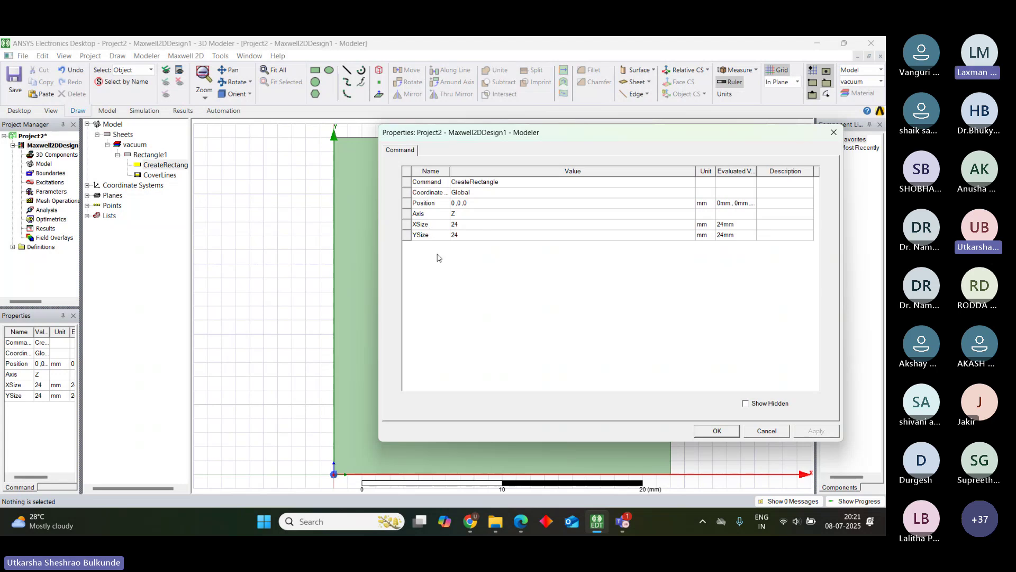
pyautogui.click(455, 203)
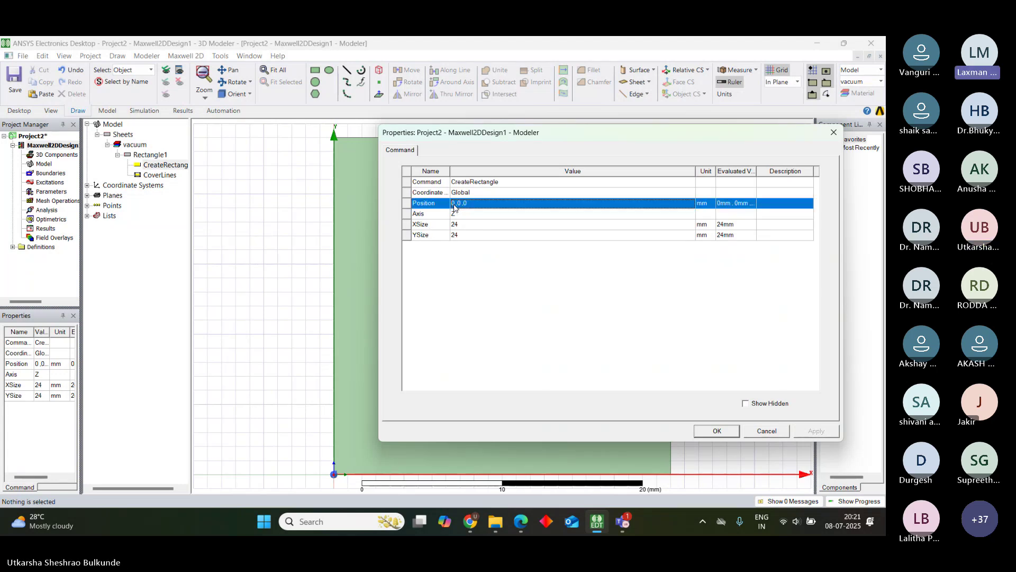
pyautogui.click(454, 204)
pyautogui.write('-12')
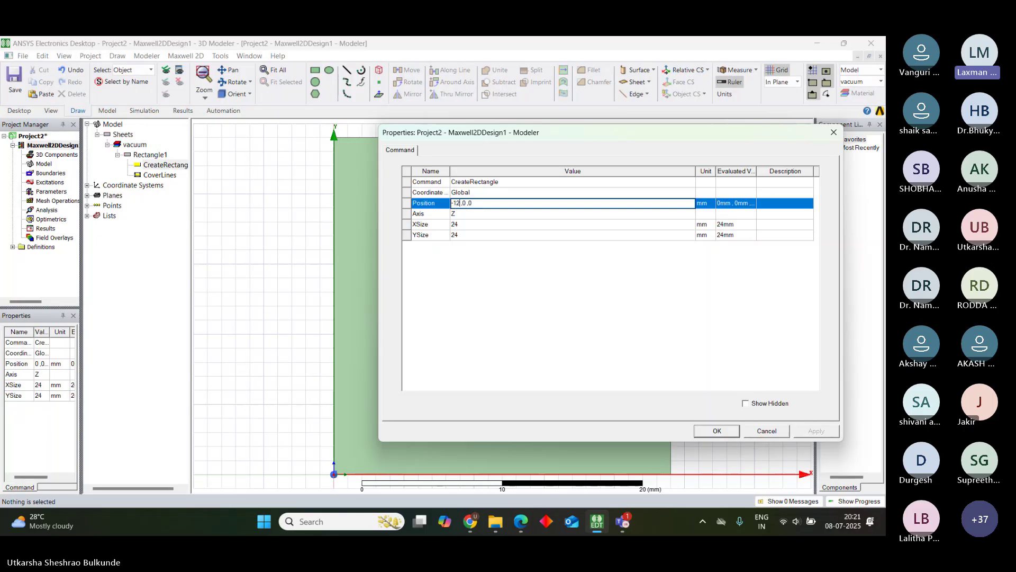
pyautogui.press('Right')
pyautogui.press('Delete')
pyautogui.write('12')
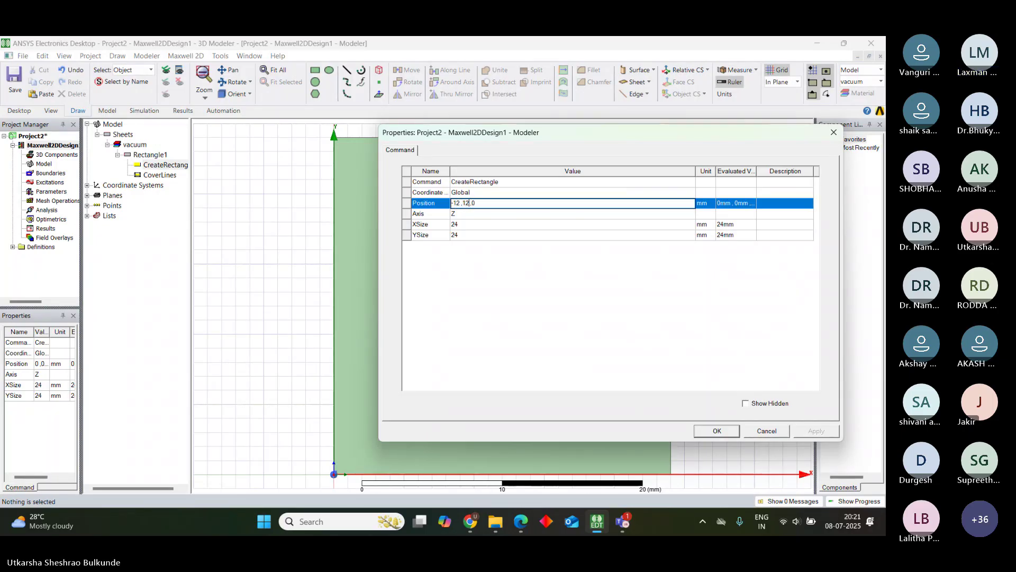
pyautogui.click(717, 431)
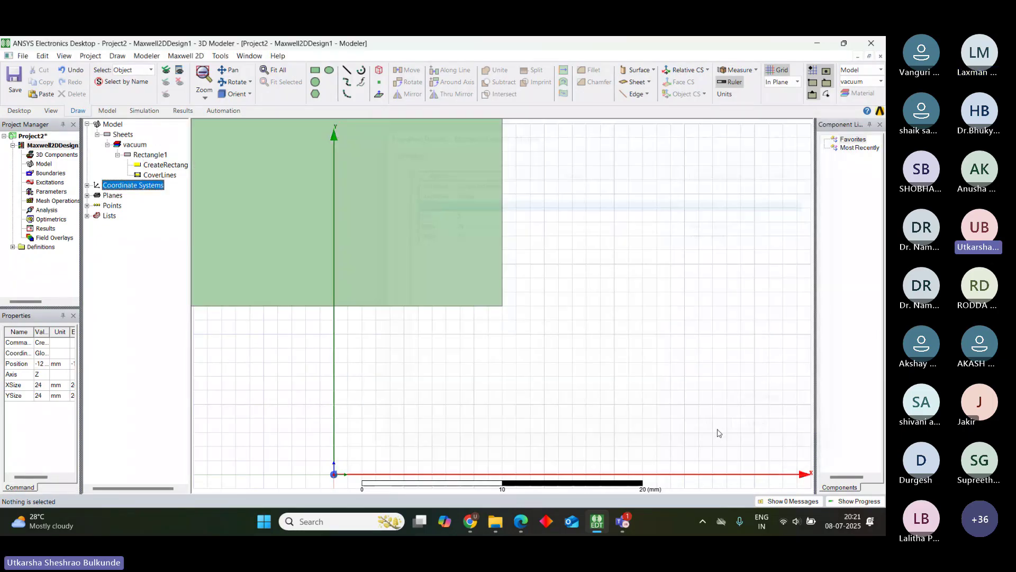
# Set the outer 24 by 24 mm rectangle's Position to -12, -12, 0 mm, accept it, and fit the model in view
pyautogui.click(154, 167)
pyautogui.doubleClick(154, 168)
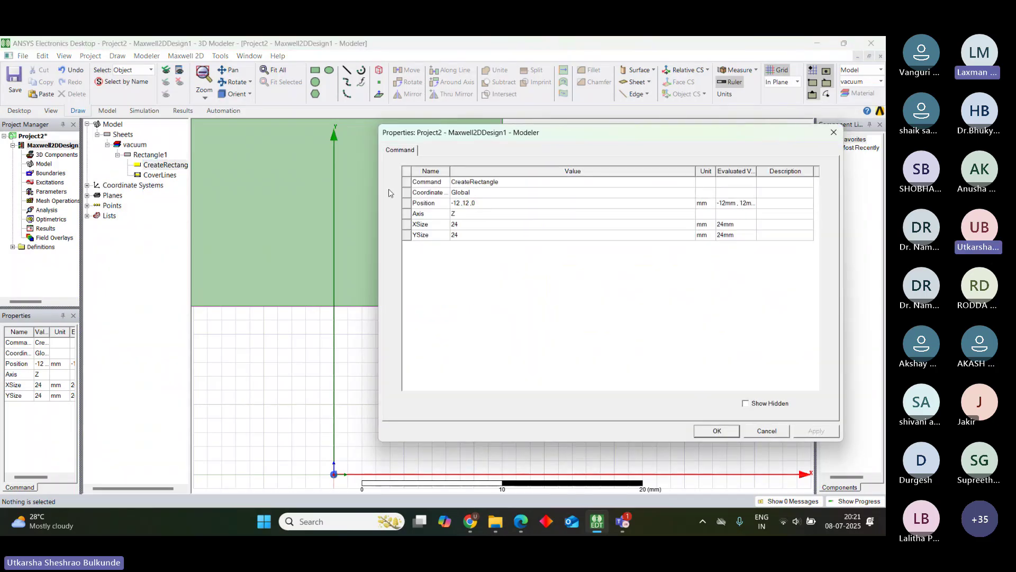
pyautogui.click(463, 203)
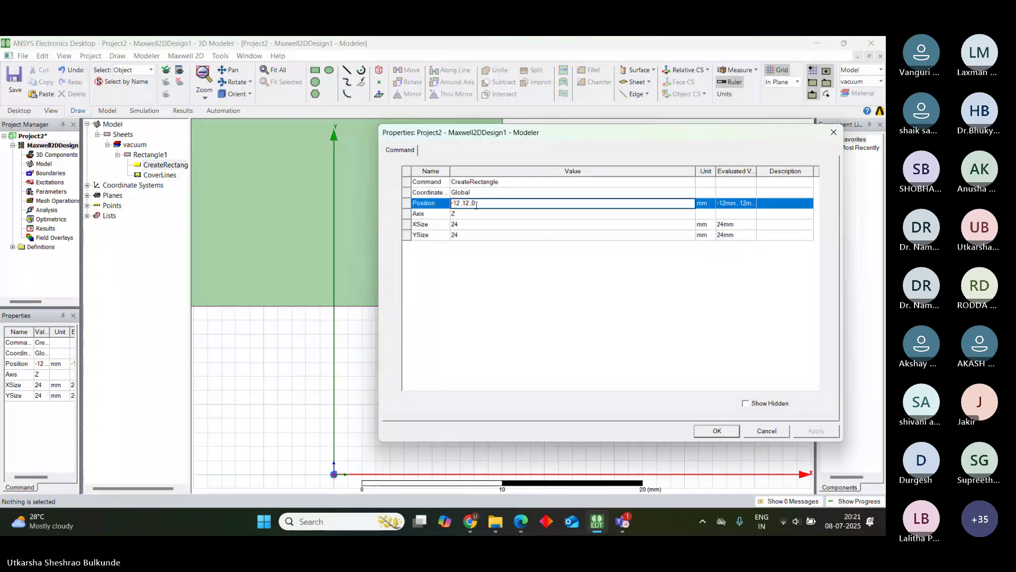
pyautogui.write('-')
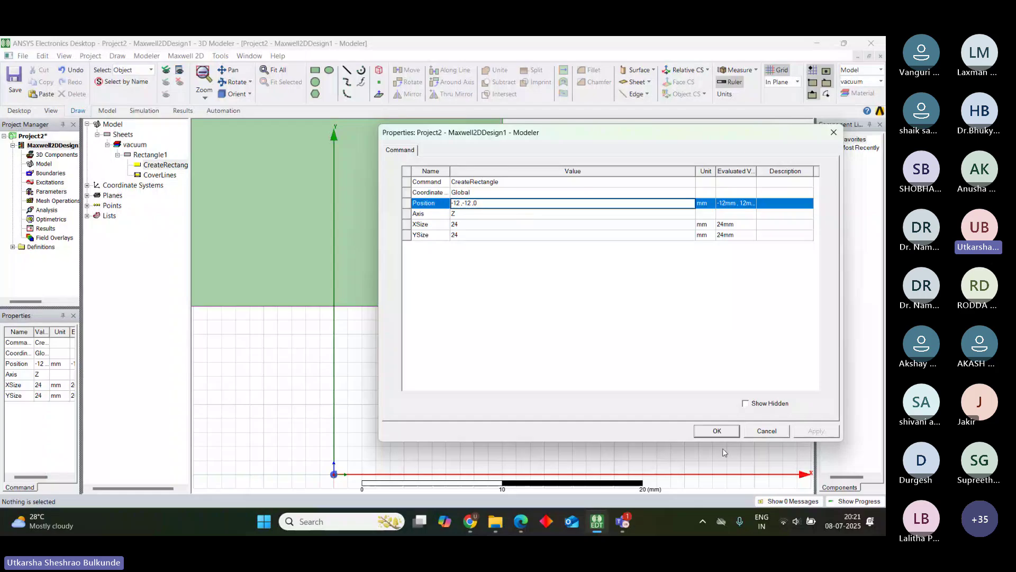
pyautogui.click(716, 431)
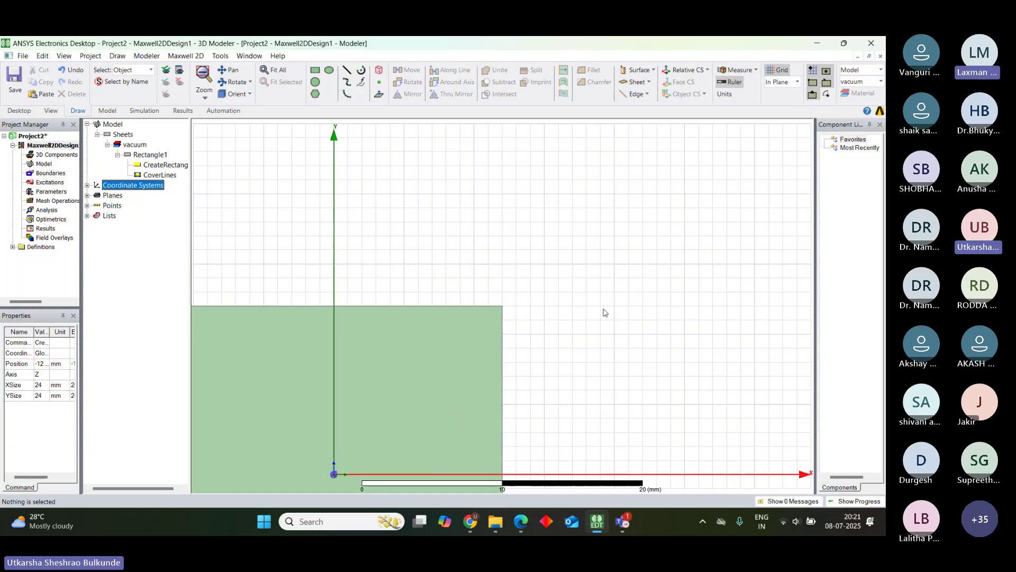
pyautogui.click(286, 75)
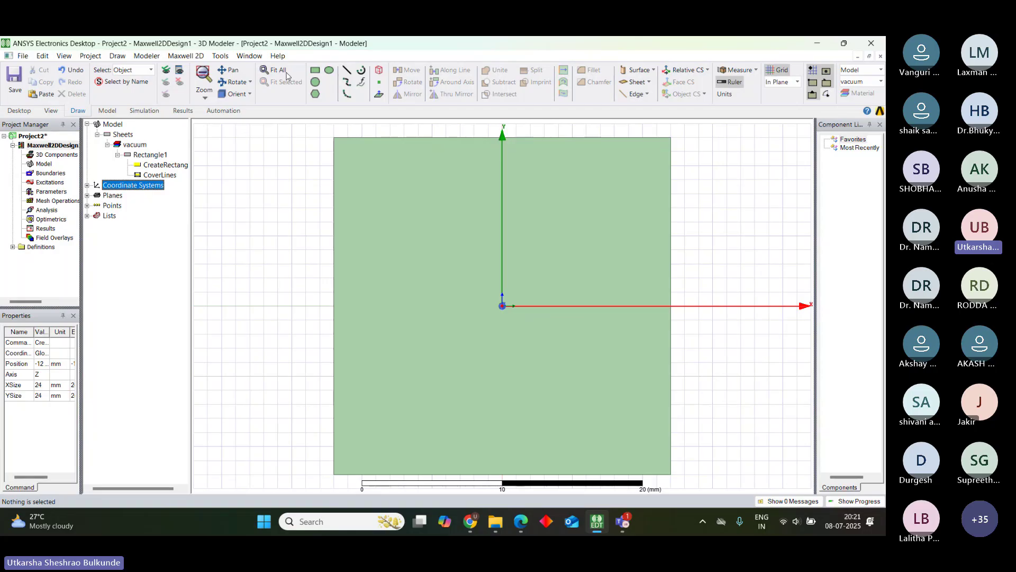
# Draw an inner rectangle about 8 by 21 mm in the left half of the core, starting at -10, 10, 0 mm
pyautogui.click(315, 71)
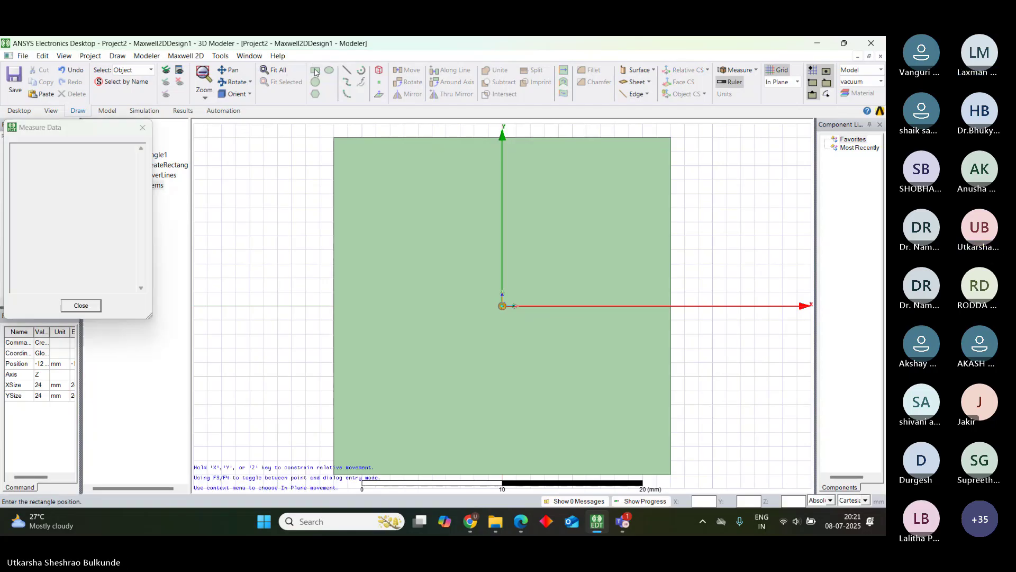
pyautogui.click(361, 168)
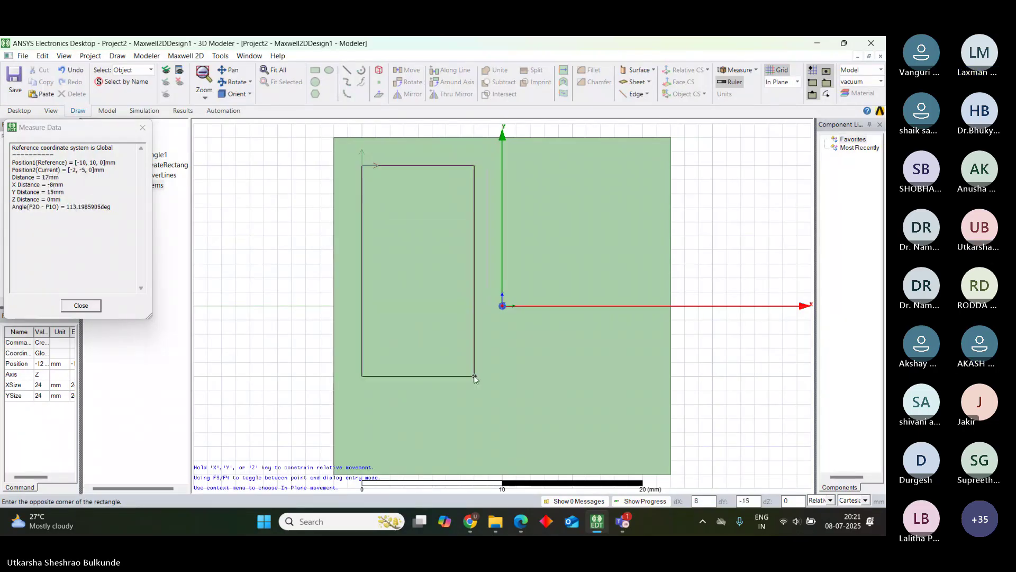
pyautogui.click(481, 463)
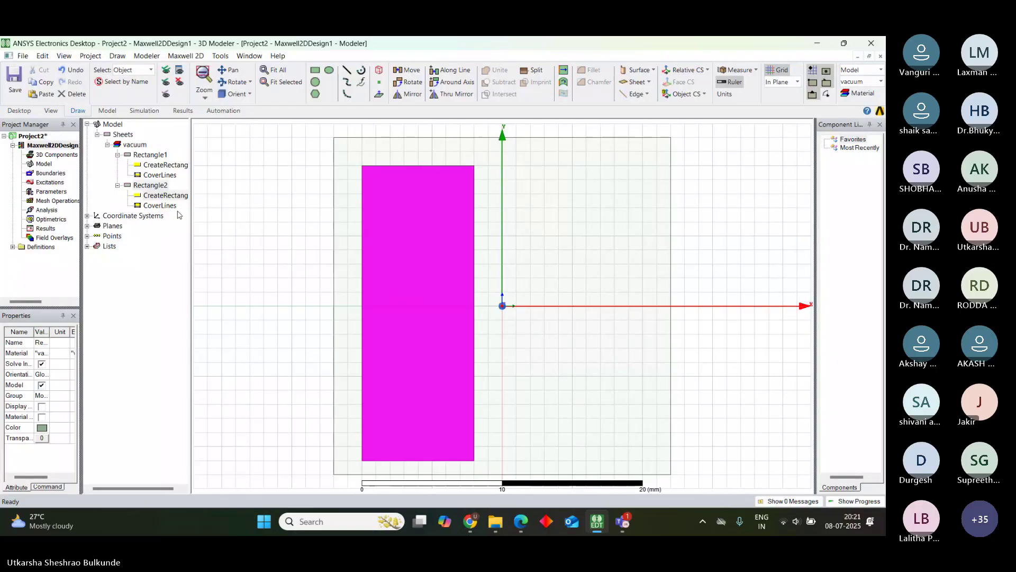
# Set the inner rectangle's XSize to 6 mm and YSize to 16 mm, and apply the changes
pyautogui.doubleClick(176, 200)
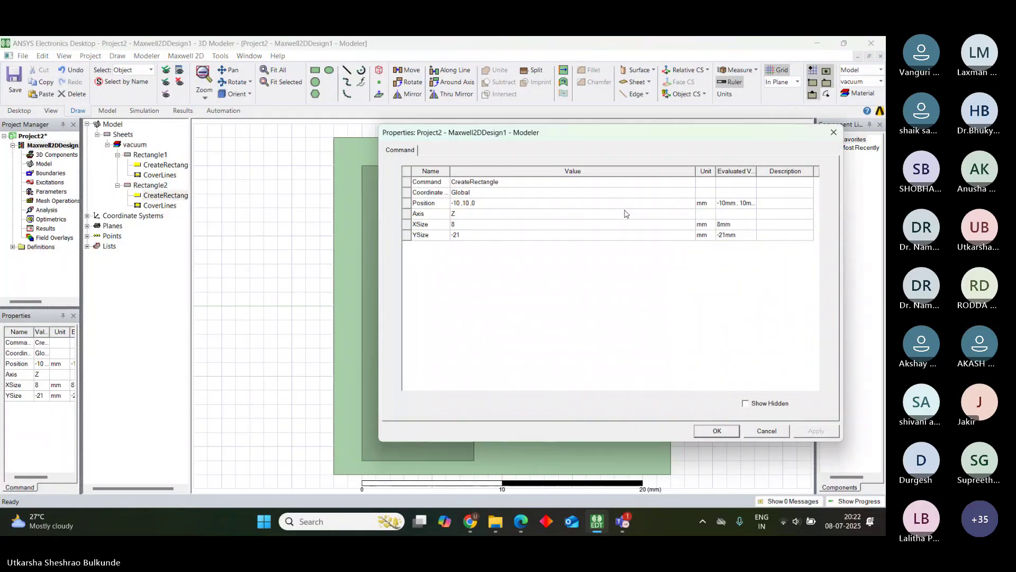
pyautogui.moveTo(606, 132); pyautogui.dragTo(650, 135)
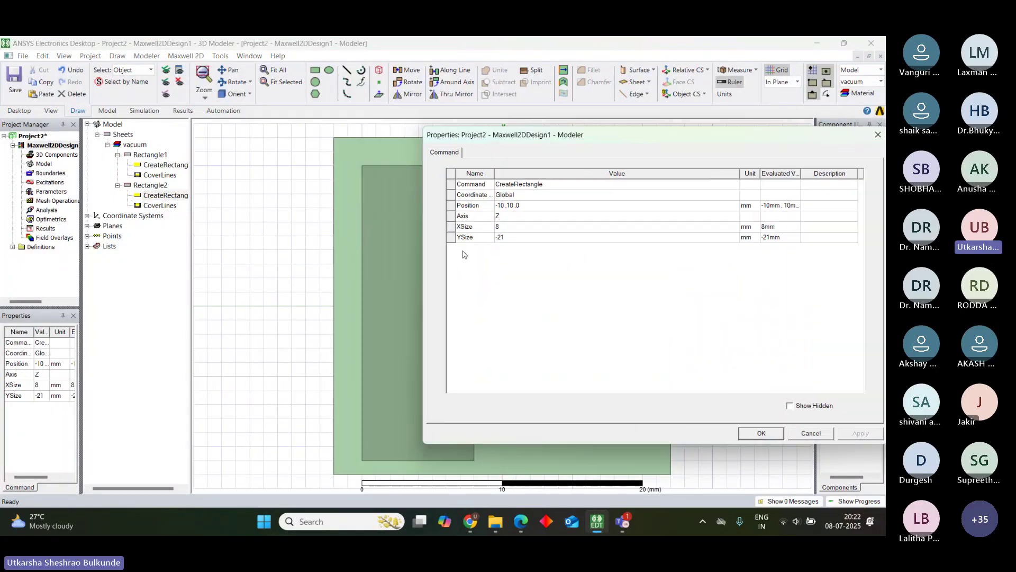
pyautogui.click(498, 228)
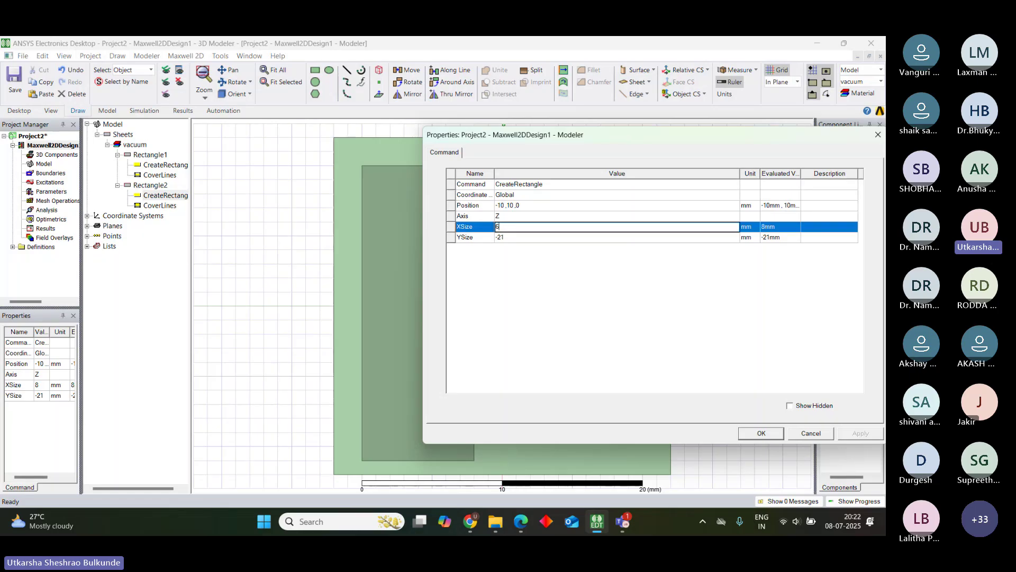
pyautogui.moveTo(593, 524)
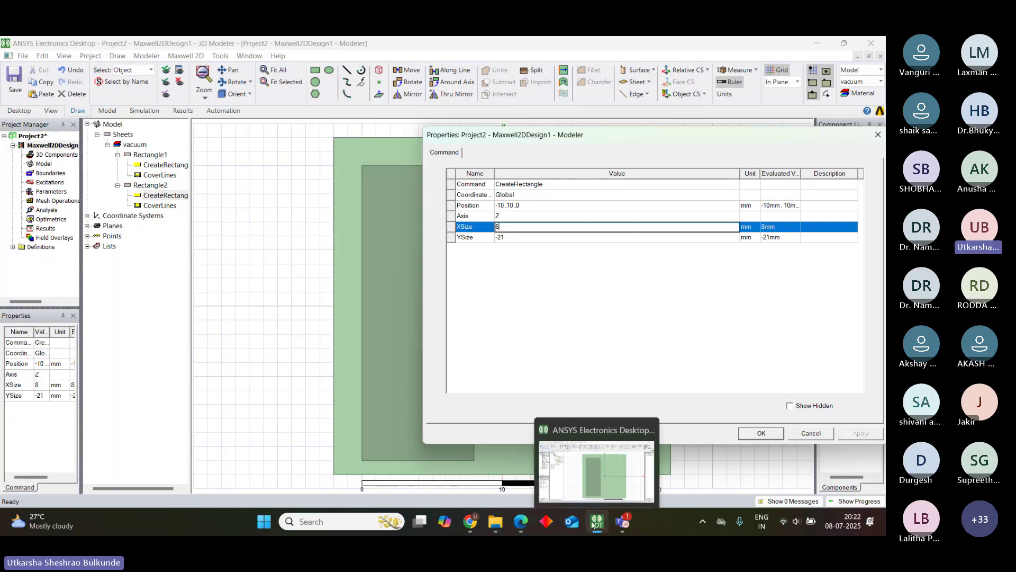
pyautogui.moveTo(522, 523)
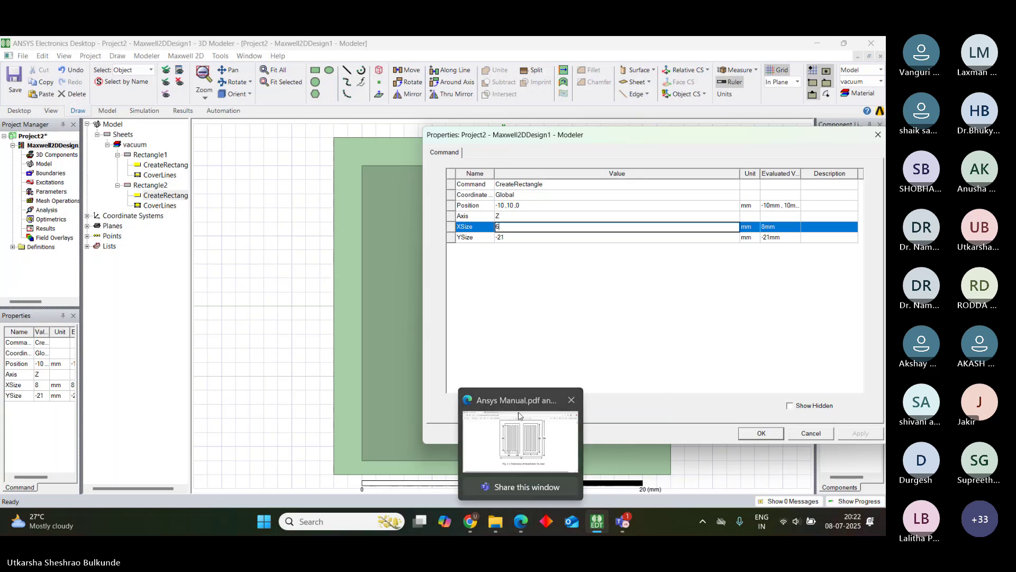
pyautogui.moveTo(519, 417)
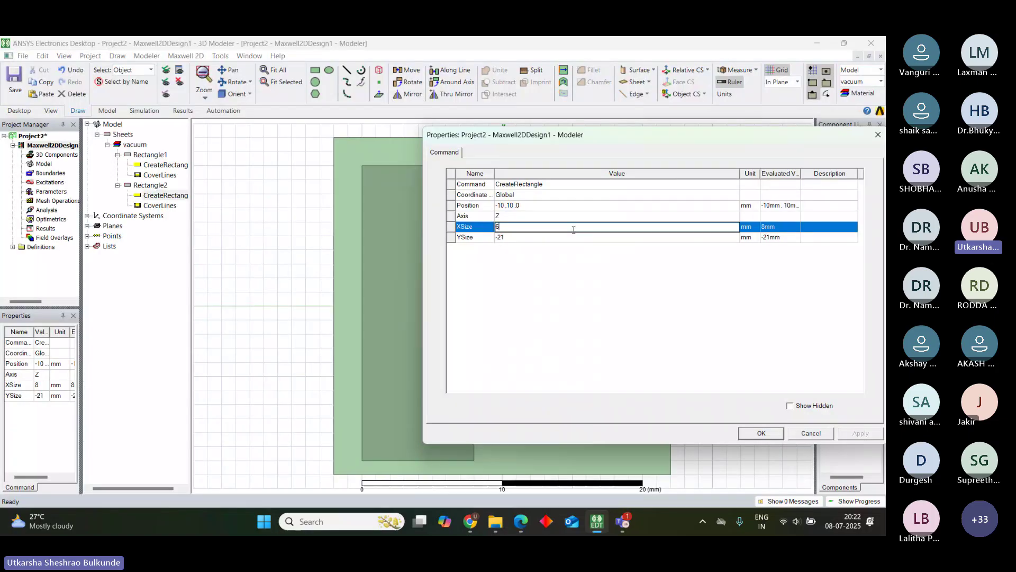
pyautogui.click(507, 238)
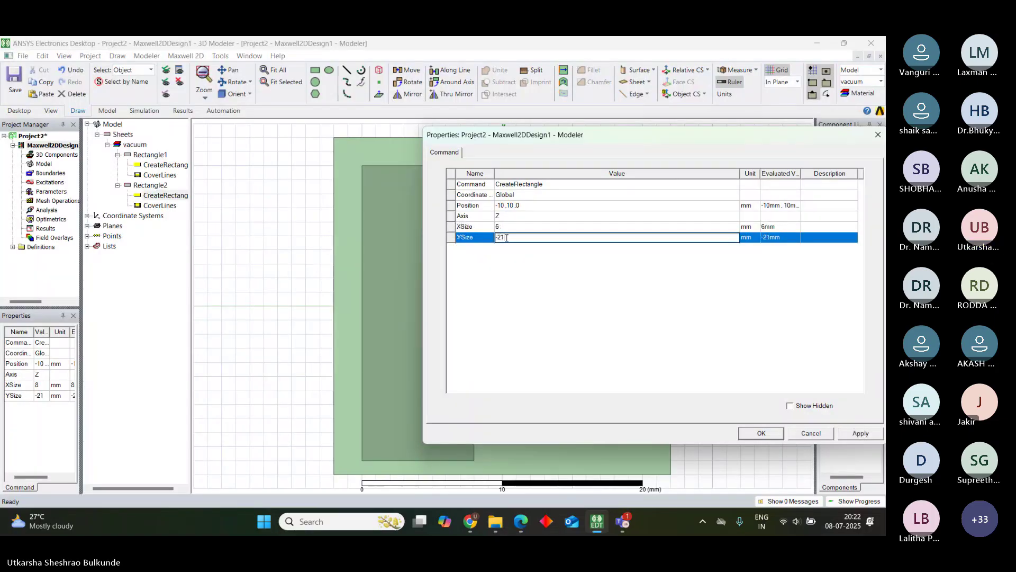
pyautogui.press('BackSpace')
pyautogui.press('BackSpace')
pyautogui.press('BackSpace')
pyautogui.write('16')
pyautogui.click(856, 434)
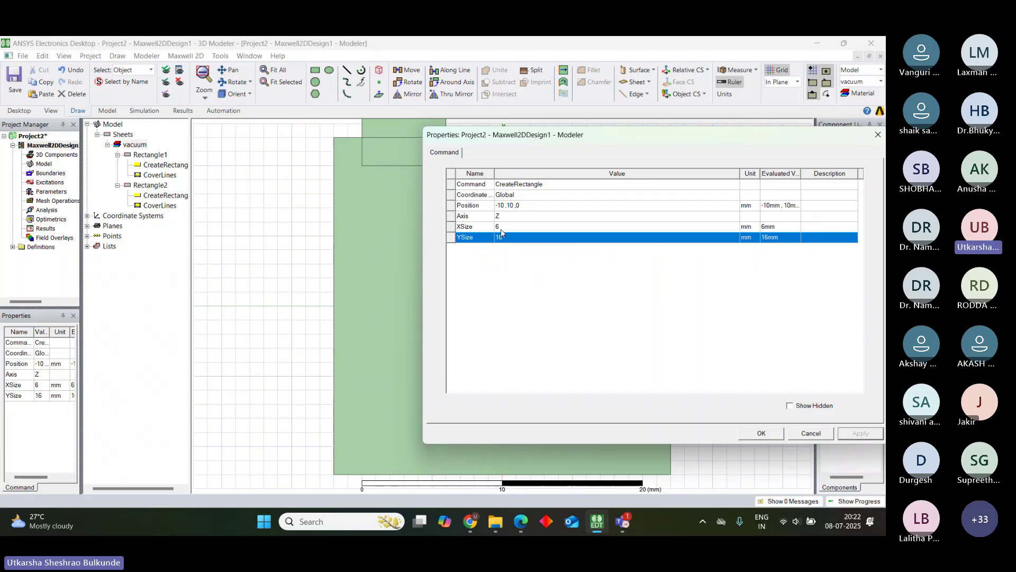
# Uncover the inner rectangle in the model and bring up the Ansys manual's transformer figure to check the window placement
pyautogui.moveTo(645, 140); pyautogui.dragTo(606, 344)
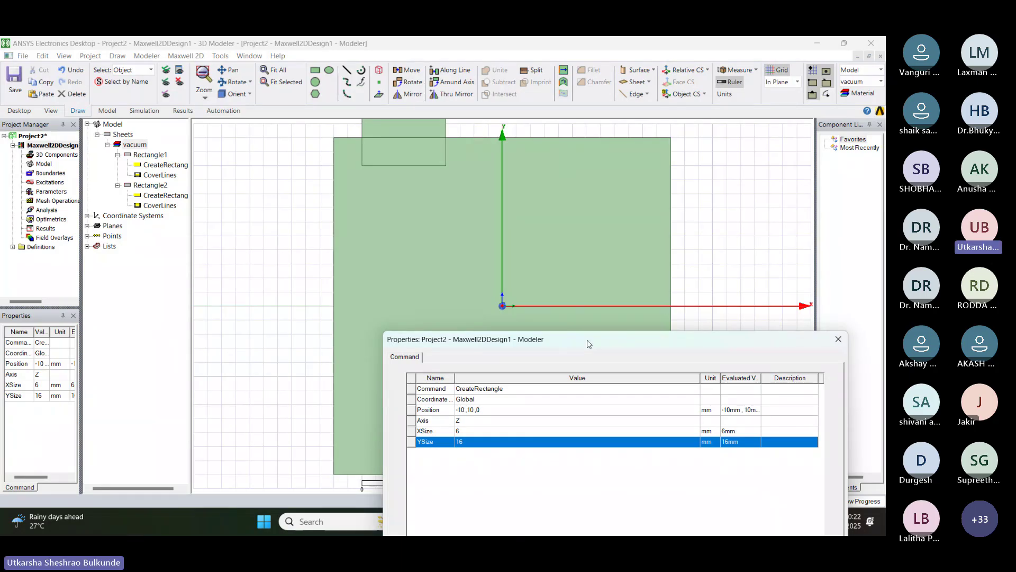
pyautogui.moveTo(588, 341); pyautogui.dragTo(591, 180)
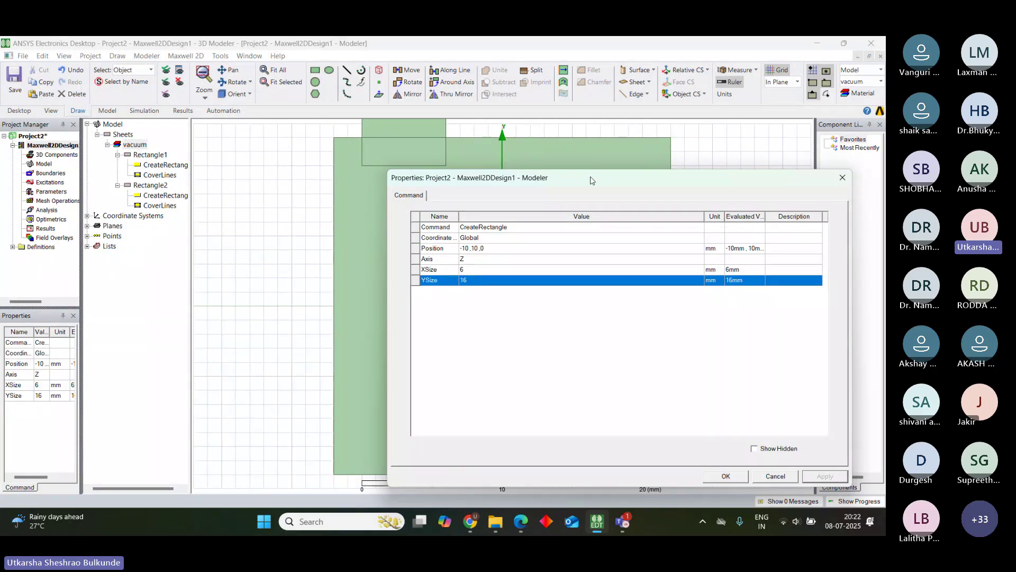
pyautogui.moveTo(535, 519)
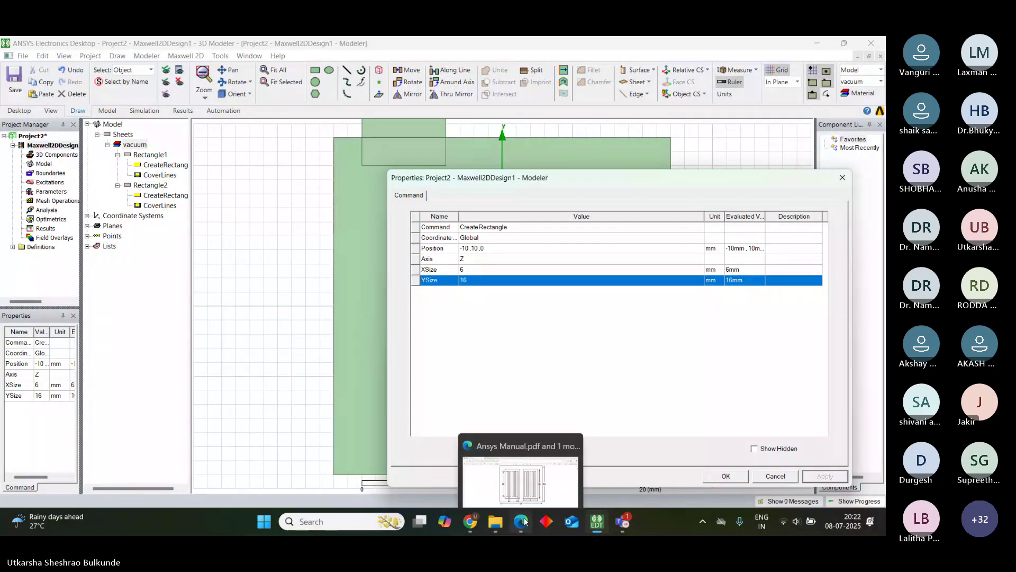
pyautogui.click(521, 471)
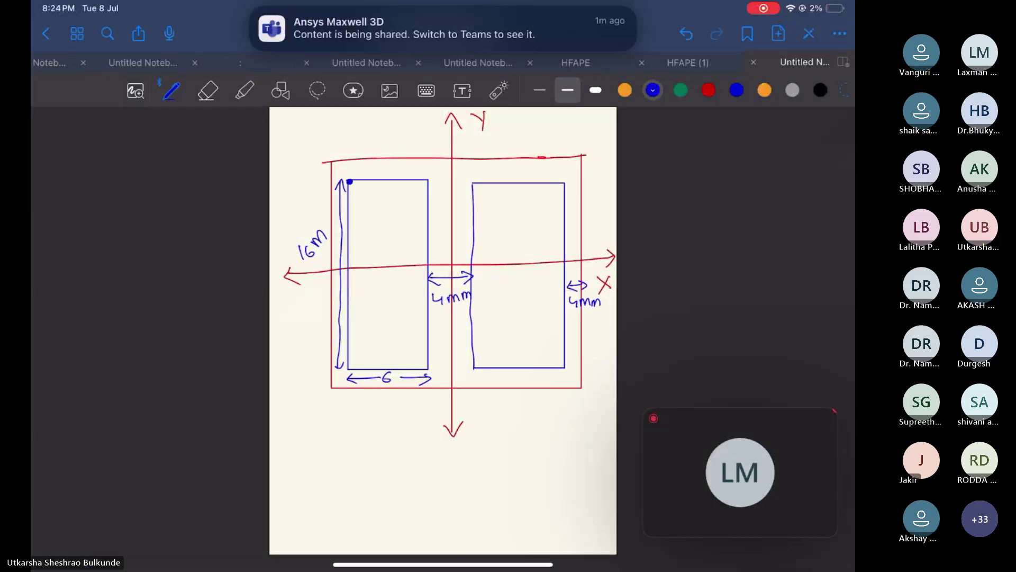
# On the handwritten core sketch, mark the gap between the left window and the core's left edge as 4 mm
pyautogui.moveTo(328, 289); pyautogui.dragTo(344, 292)
pyautogui.moveTo(314, 300); pyautogui.dragTo(317, 314)
pyautogui.moveTo(320, 306); pyautogui.dragTo(333, 312)
pyautogui.moveTo(333, 305); pyautogui.dragTo(349, 311)
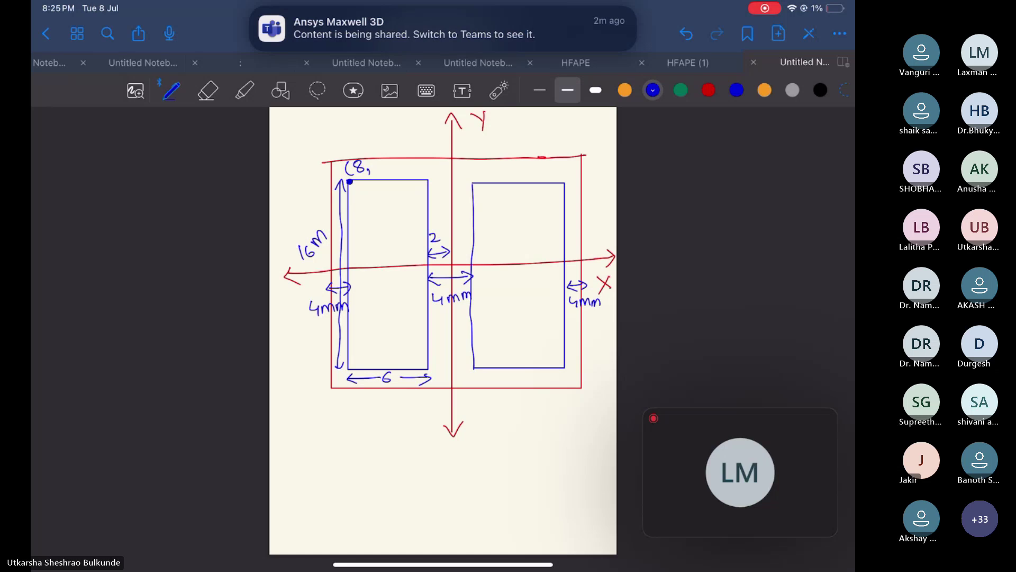
# Label the core's overall height as 24 and the right window's height as 16 mm on the sketch
pyautogui.moveTo(585, 238)
pyautogui.mouseDown()
pyautogui.moveTo(599, 246)
pyautogui.moveTo(595, 150)
pyautogui.moveTo(605, 172)
pyautogui.mouseUp()
pyautogui.moveTo(597, 316)
pyautogui.mouseDown()
pyautogui.moveTo(596, 389)
pyautogui.moveTo(605, 375)
pyautogui.mouseUp()
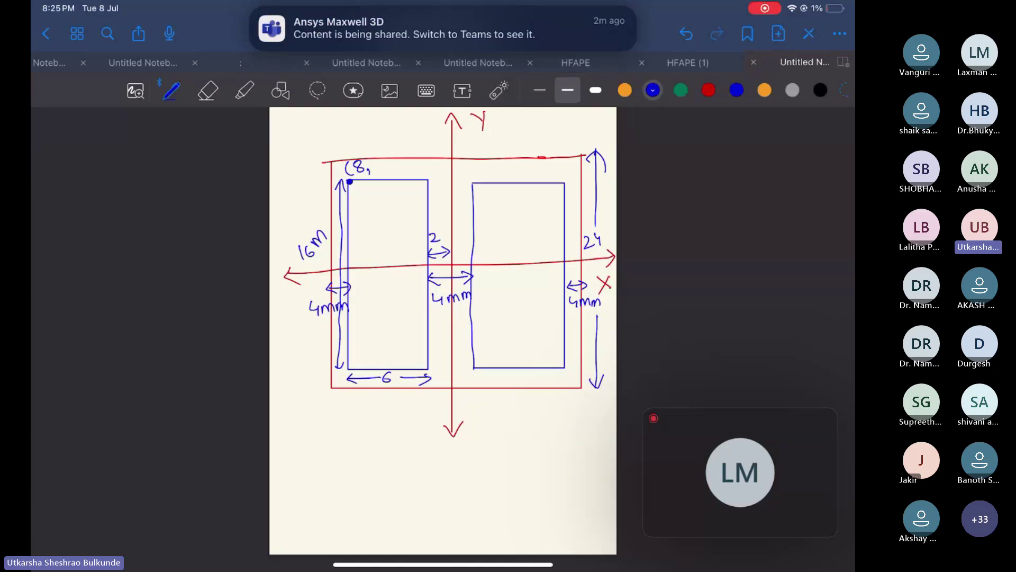
pyautogui.moveTo(572, 267); pyautogui.dragTo(567, 233)
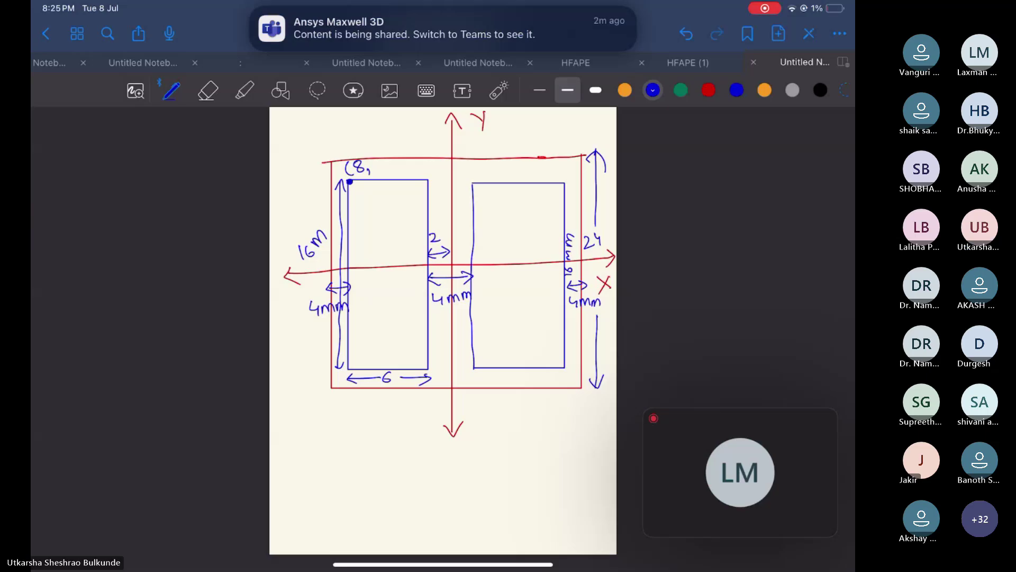
# Mark the gaps above and below the right window as 4 mm each on the sketch
pyautogui.moveTo(522, 160)
pyautogui.mouseDown()
pyautogui.moveTo(522, 182)
pyautogui.moveTo(527, 166)
pyautogui.moveTo(539, 177)
pyautogui.moveTo(564, 173)
pyautogui.mouseUp()
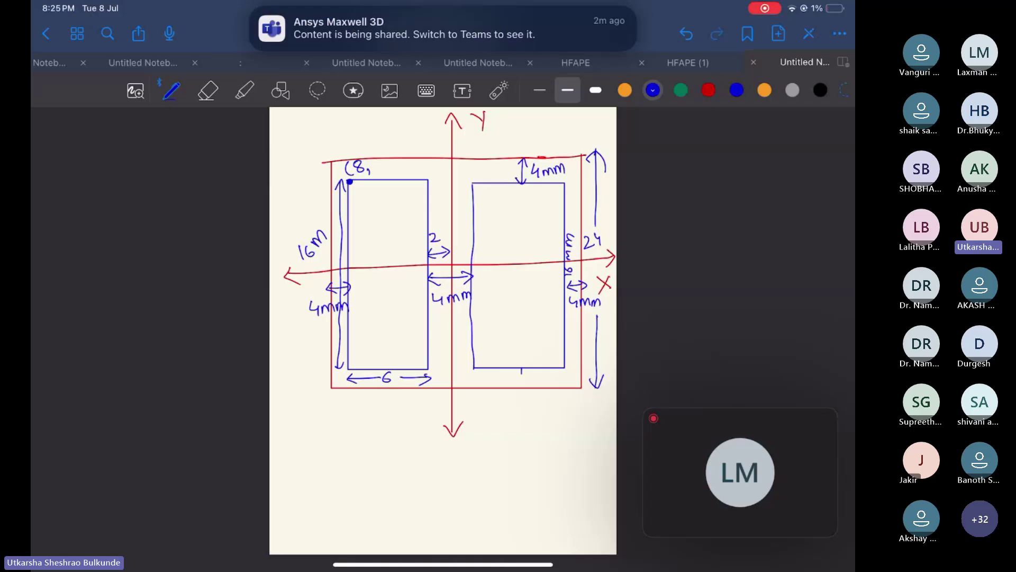
pyautogui.moveTo(522, 370); pyautogui.dragTo(523, 391)
pyautogui.moveTo(516, 384); pyautogui.dragTo(571, 377)
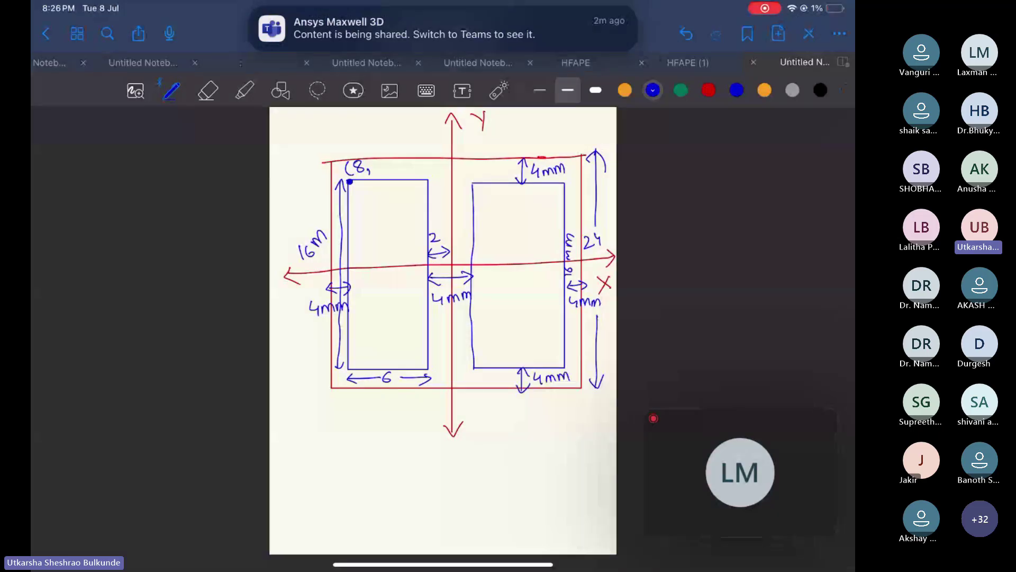
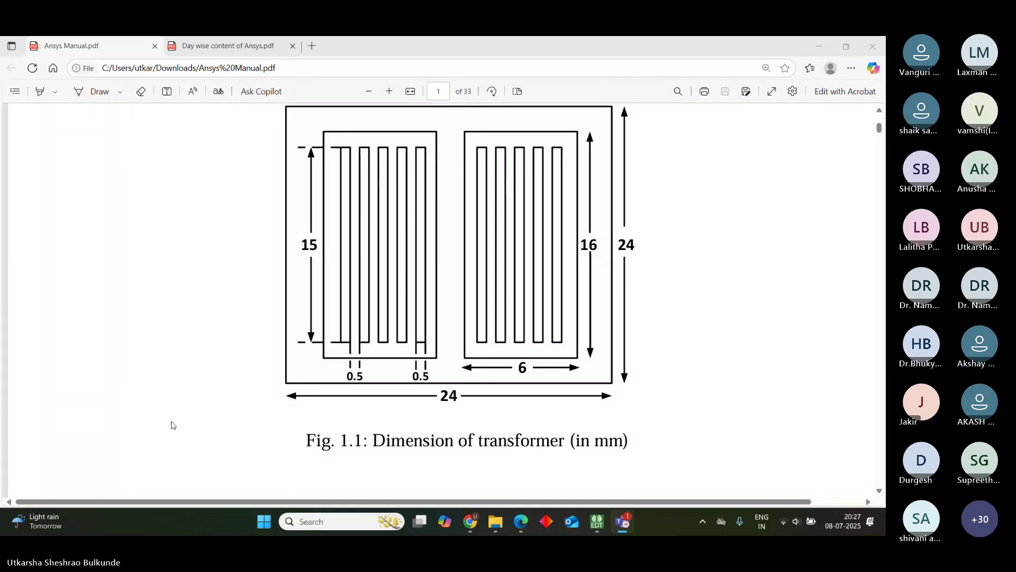
pyautogui.moveTo(592, 528)
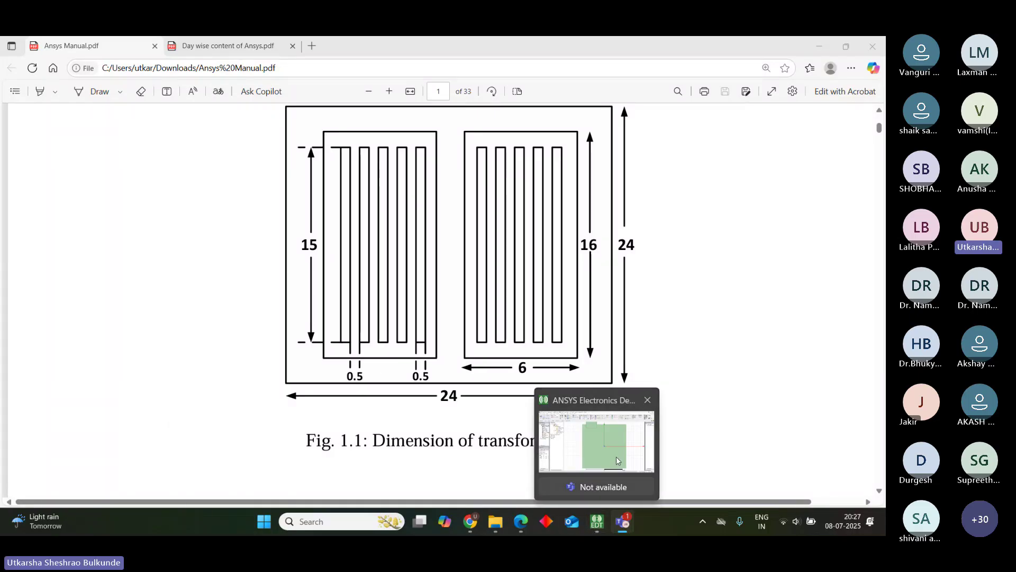
pyautogui.moveTo(615, 459)
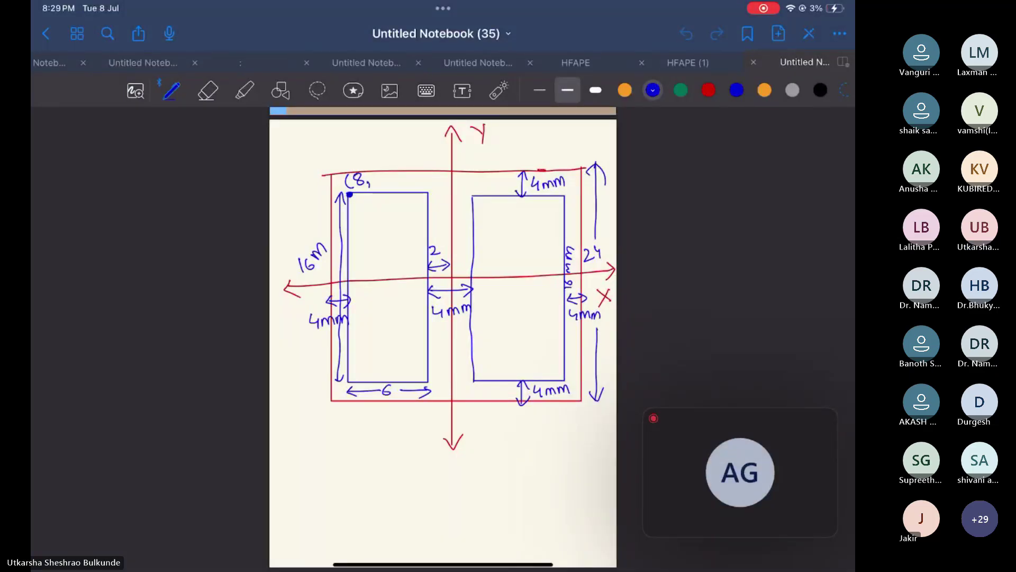
# Leave the core sketch for the tablet's home screen, and reopen Untitled Notebook (35) in Goodnotes
pyautogui.click(46, 33)
pyautogui.moveTo(443, 565); pyautogui.dragTo(443, 503)
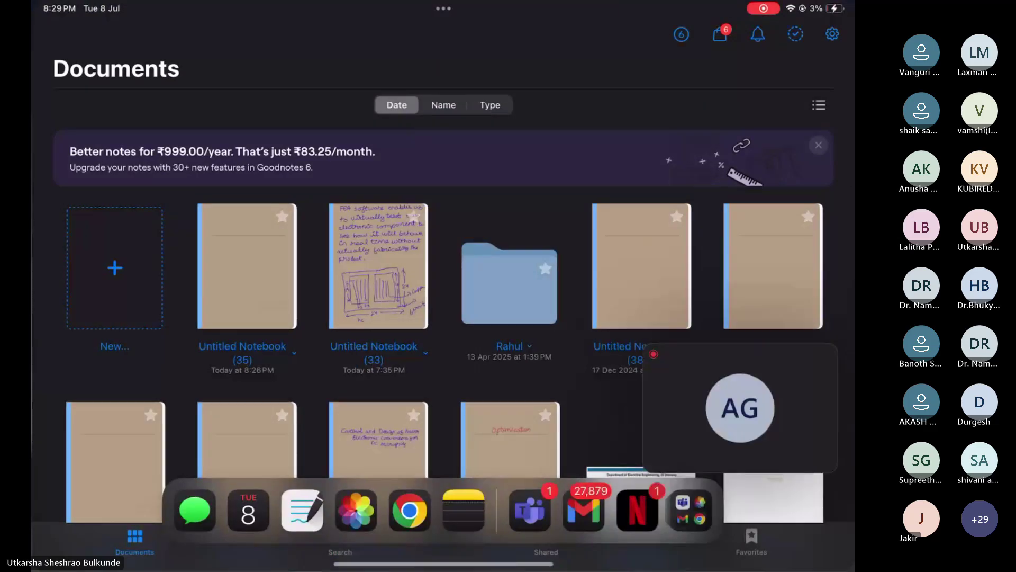
pyautogui.moveTo(443, 564); pyautogui.dragTo(443, 423)
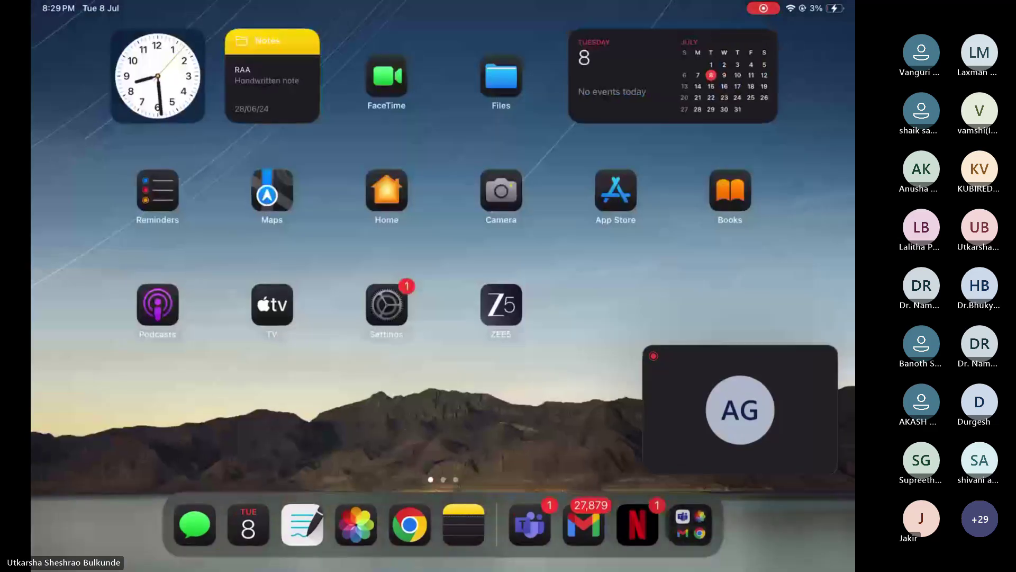
pyautogui.click(302, 524)
pyautogui.click(249, 291)
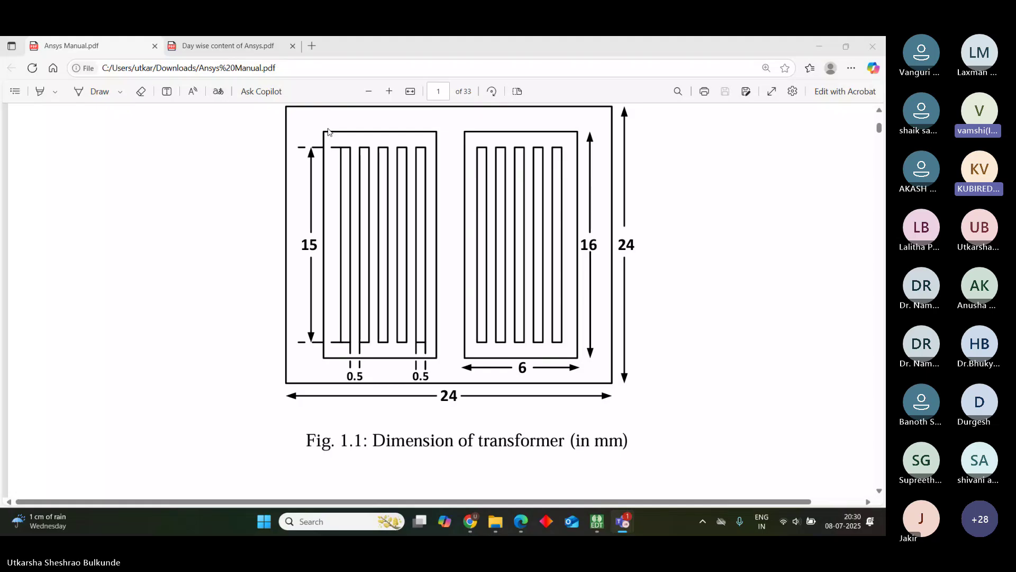
# Switch from the manual's figure back to the Maxwell model in ANSYS Electronics Desktop
pyautogui.moveTo(598, 526)
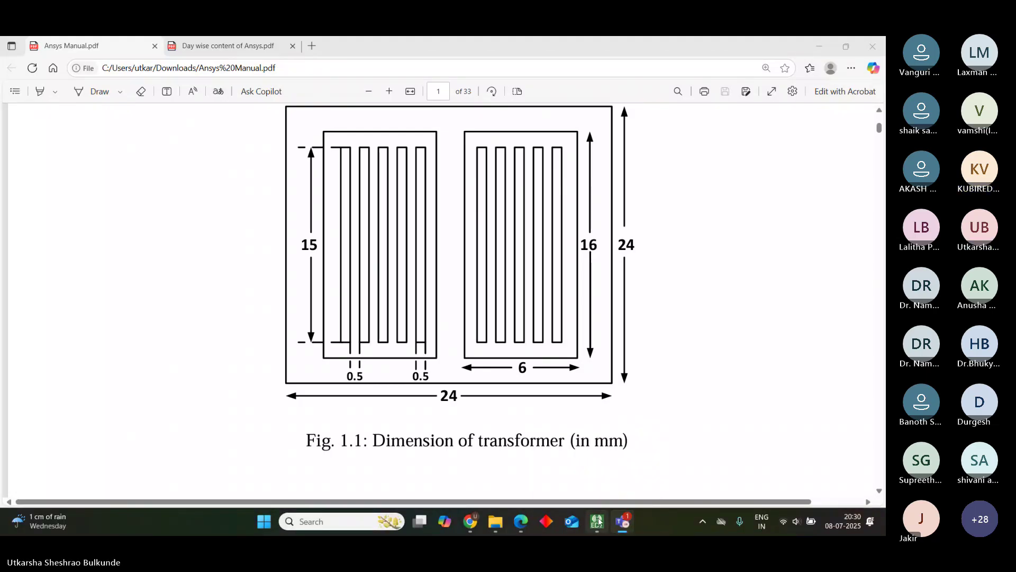
# Switch to ANSYS Electronics Desktop and set the 6 by 16 mm rectangle's position to -8, -8, 0 mm
pyautogui.click(602, 444)
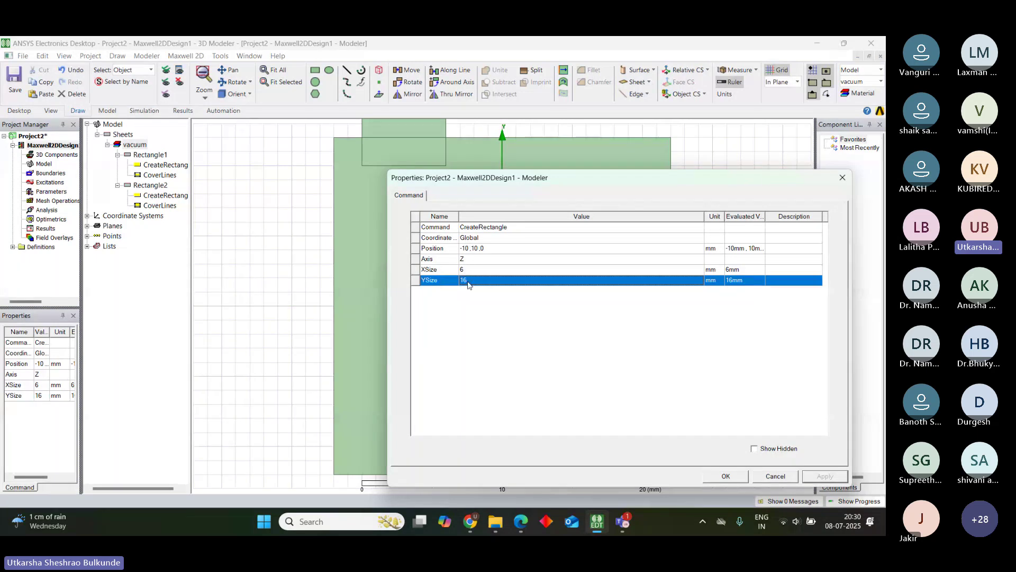
pyautogui.click(468, 250)
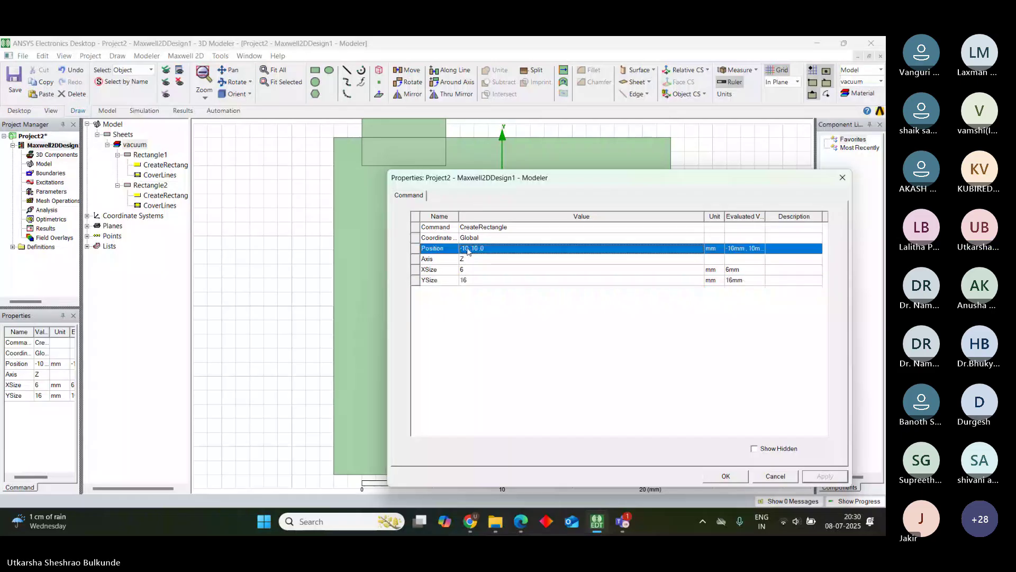
pyautogui.click(468, 249)
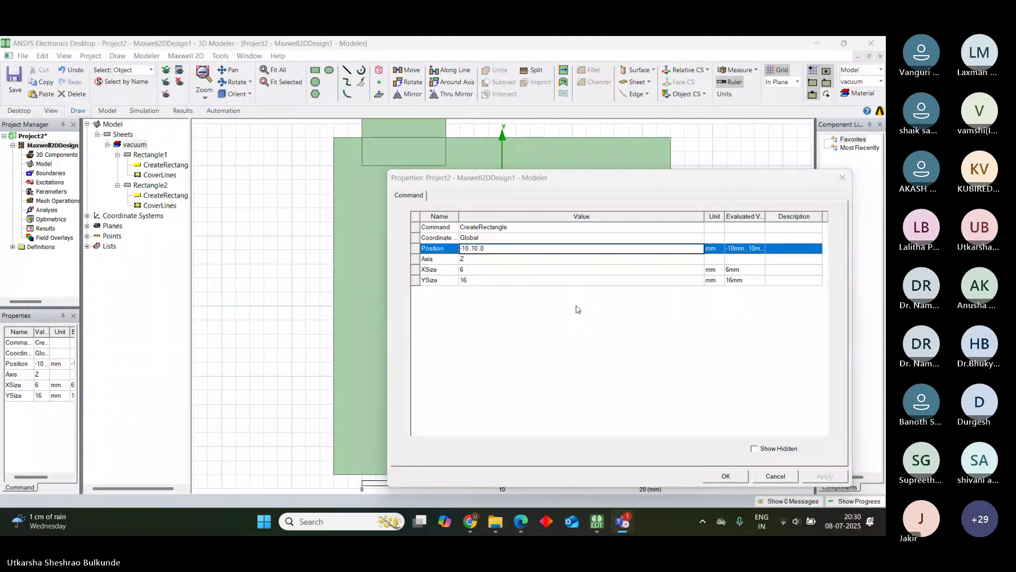
pyautogui.click(466, 248)
pyautogui.press('BackSpace')
pyautogui.press('BackSpace')
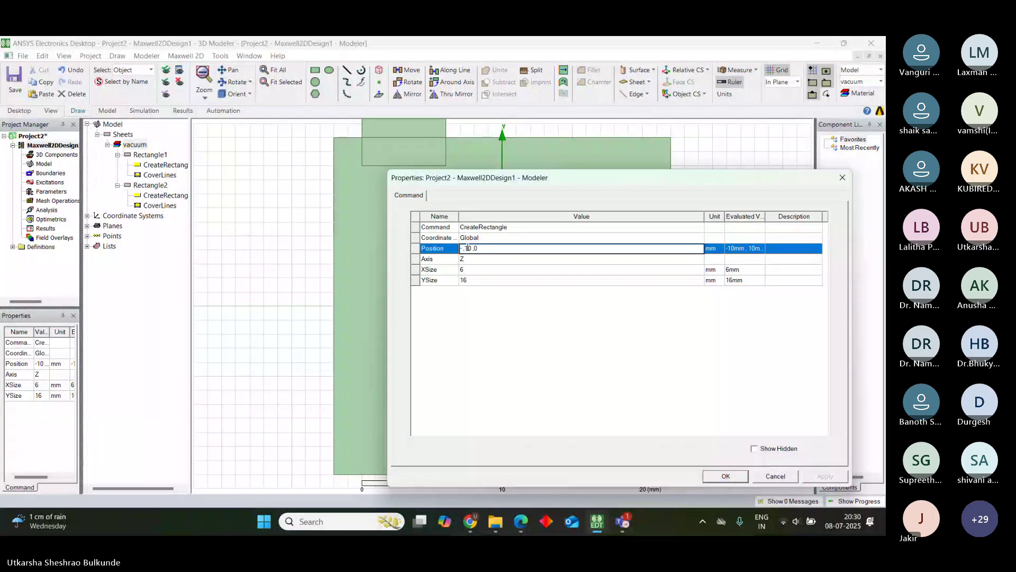
pyautogui.write('8')
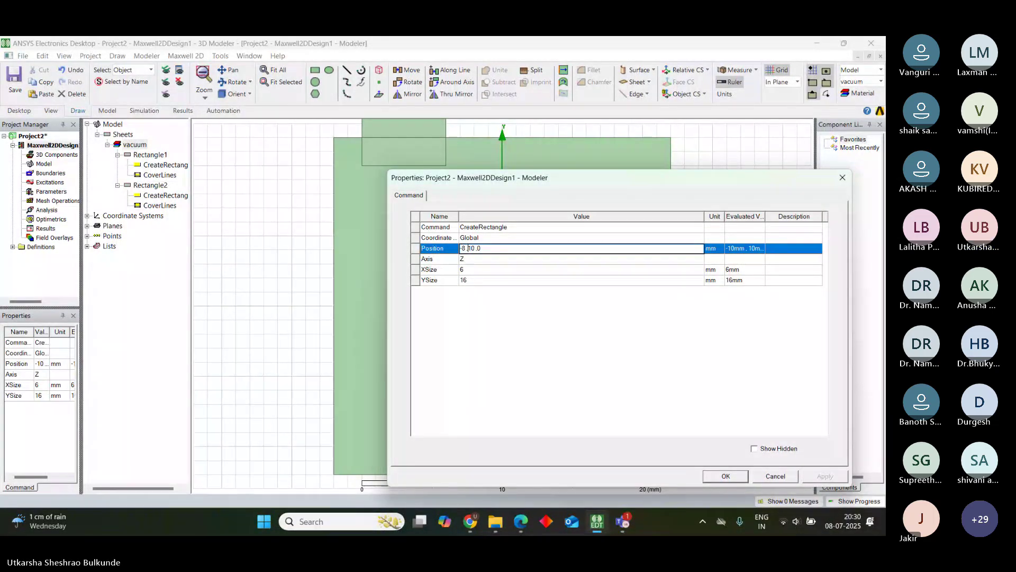
pyautogui.press('Right')
pyautogui.press('Delete')
pyautogui.press('Delete')
pyautogui.write('-8')
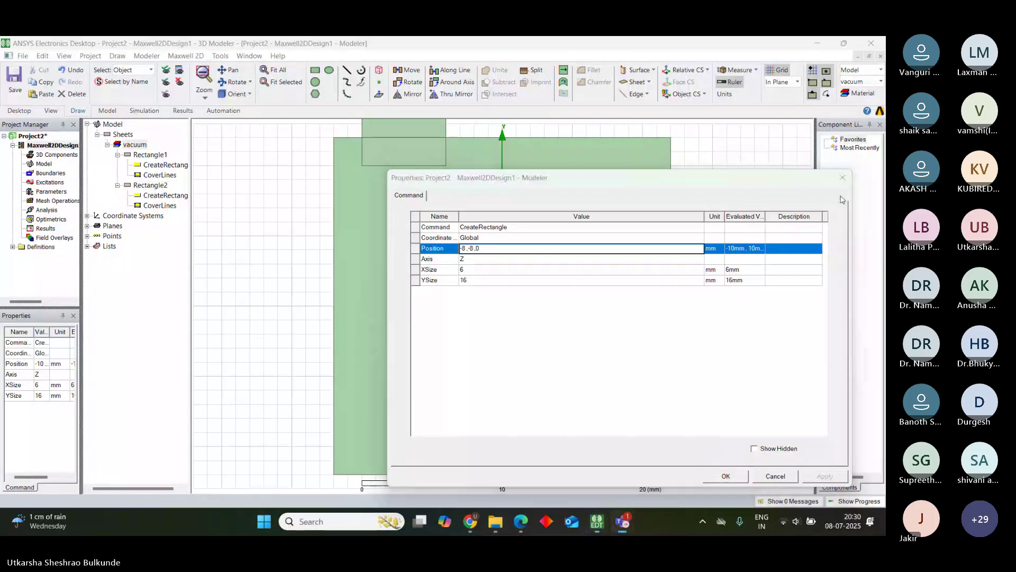
pyautogui.click(724, 478)
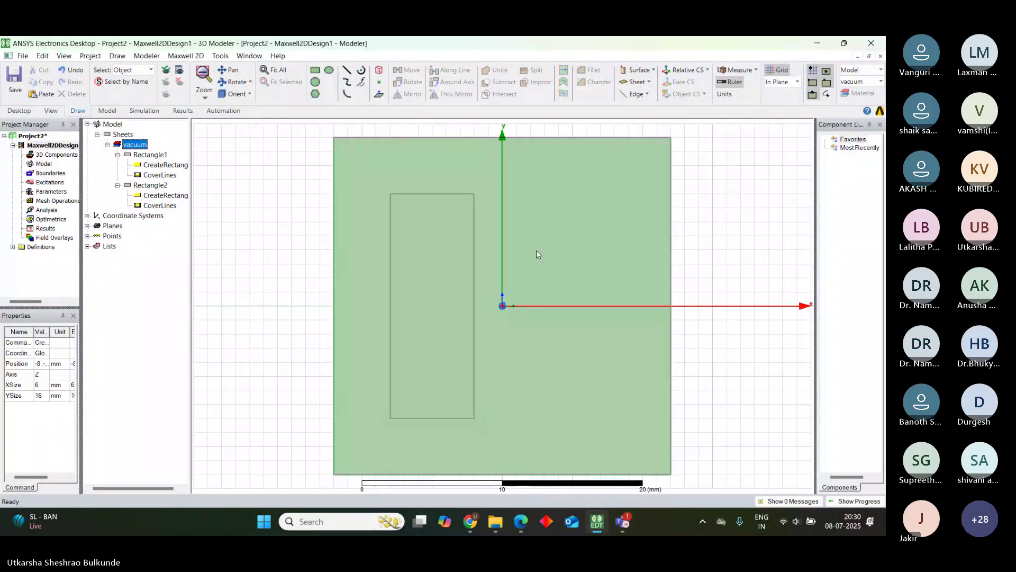
# Mirror-duplicate the 6 by 16 mm rectangle across the Y axis, anchoring the mirror plane at the origin with its normal along X
pyautogui.click(416, 254)
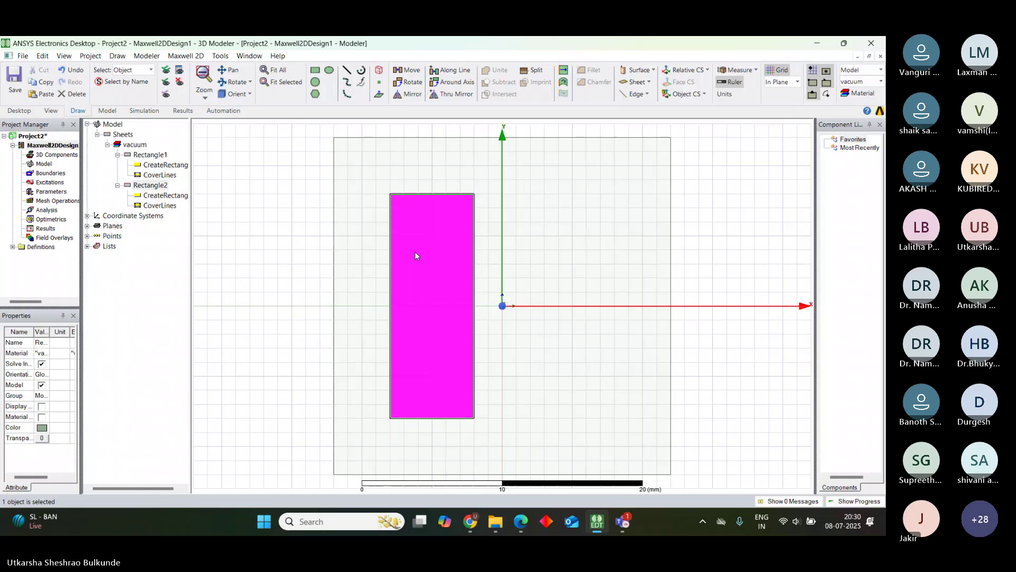
pyautogui.click(370, 204)
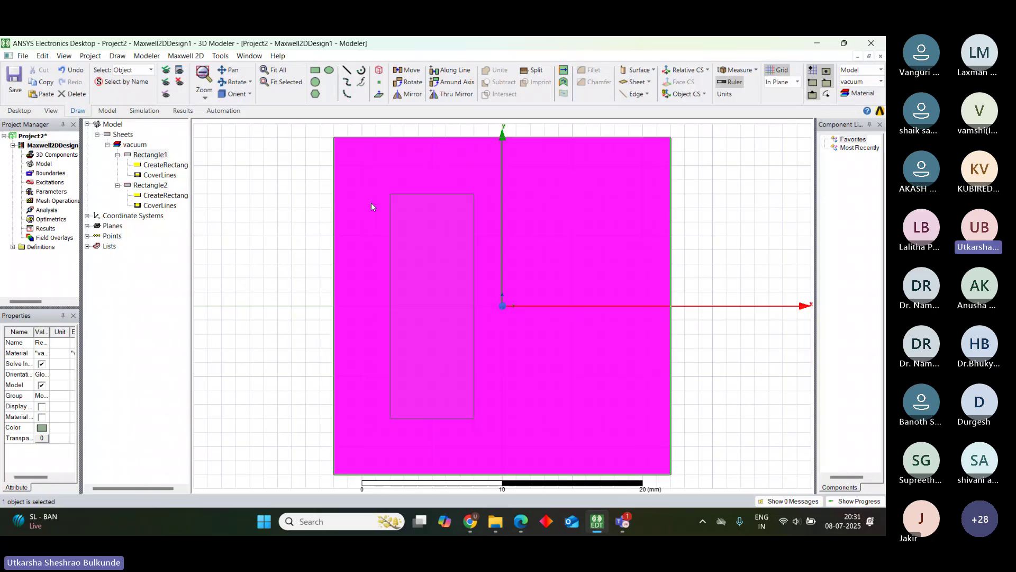
pyautogui.click(441, 229)
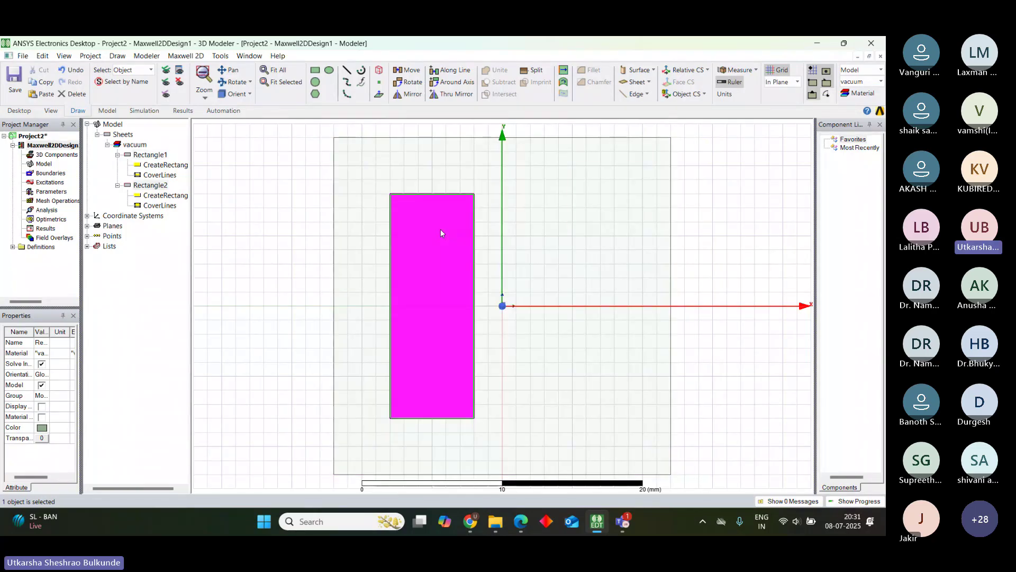
pyautogui.click(42, 55)
pyautogui.moveTo(143, 357)
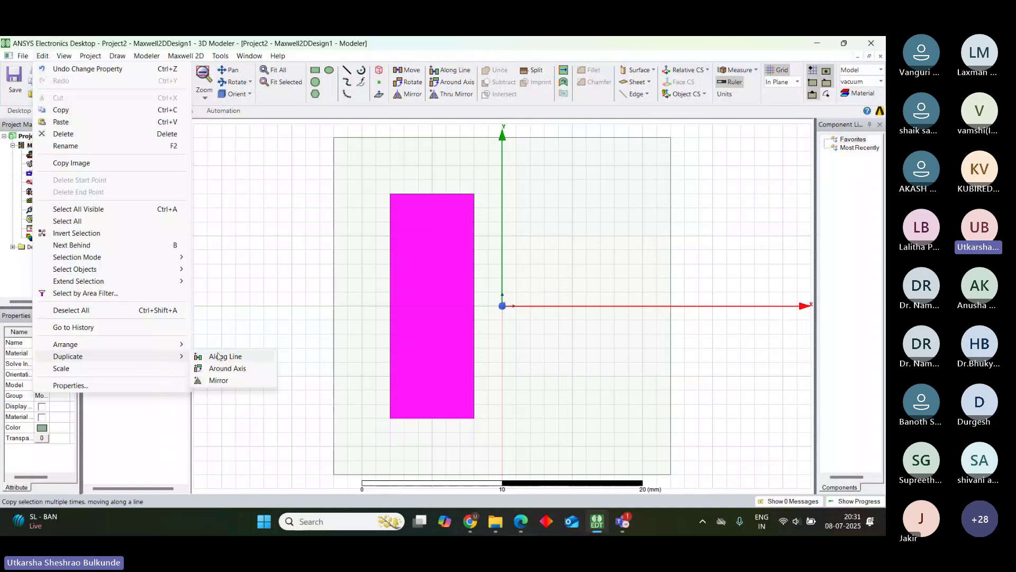
pyautogui.click(226, 386)
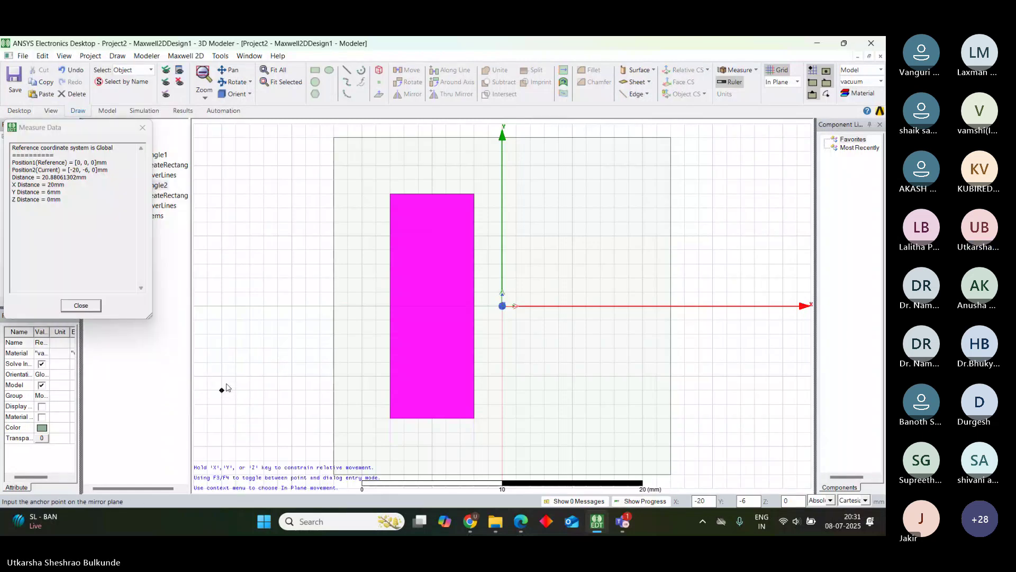
pyautogui.click(504, 308)
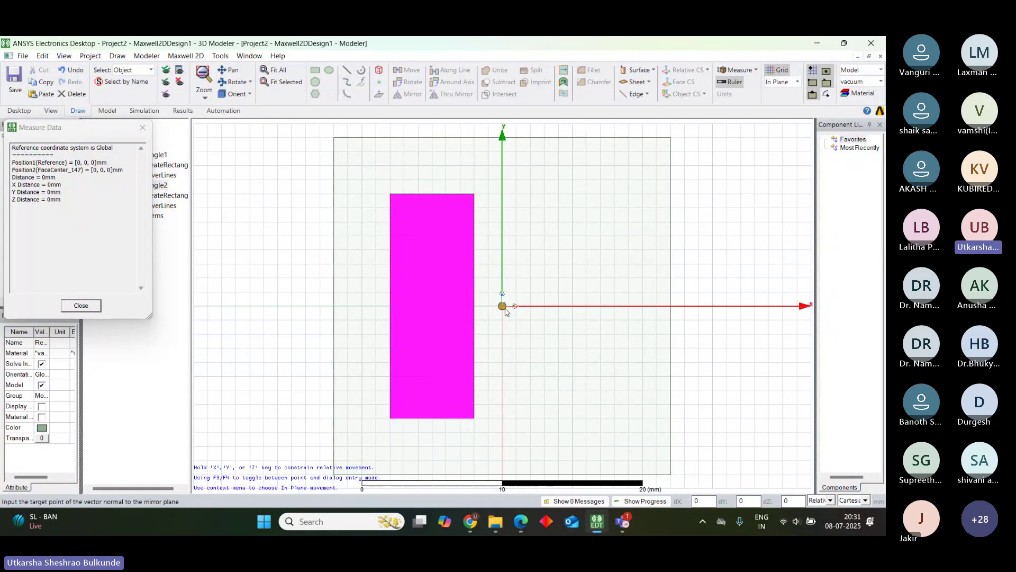
pyautogui.click(546, 306)
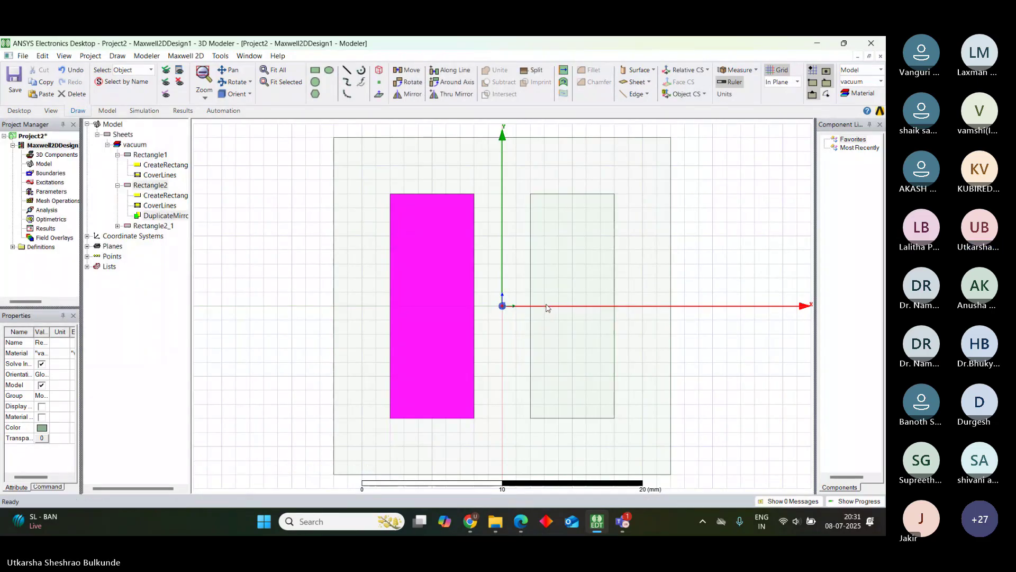
pyautogui.click(748, 168)
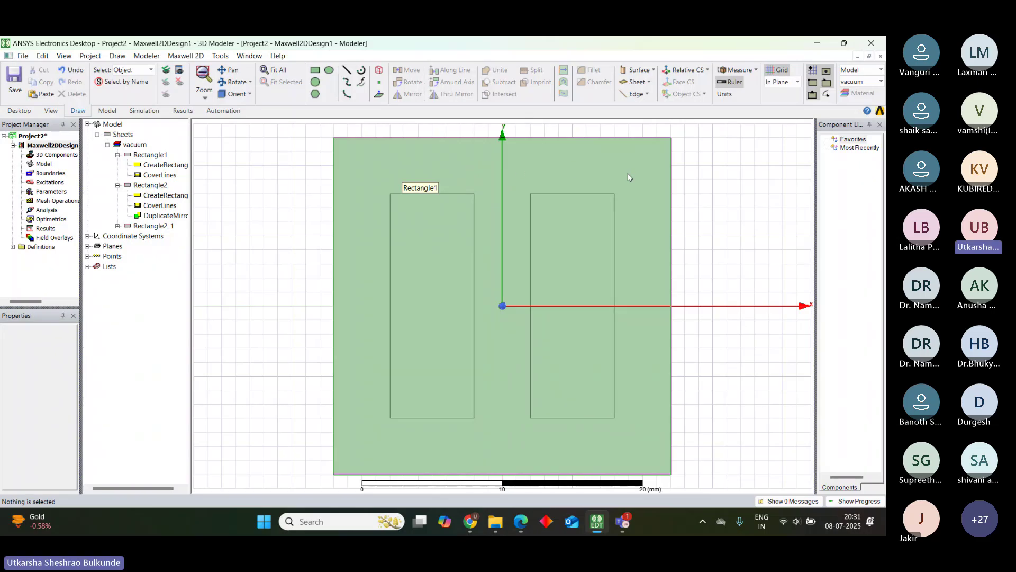
# Repeat the mirror duplication of the same inner rectangle about the origin to place a second copy over the first
pyautogui.click(452, 241)
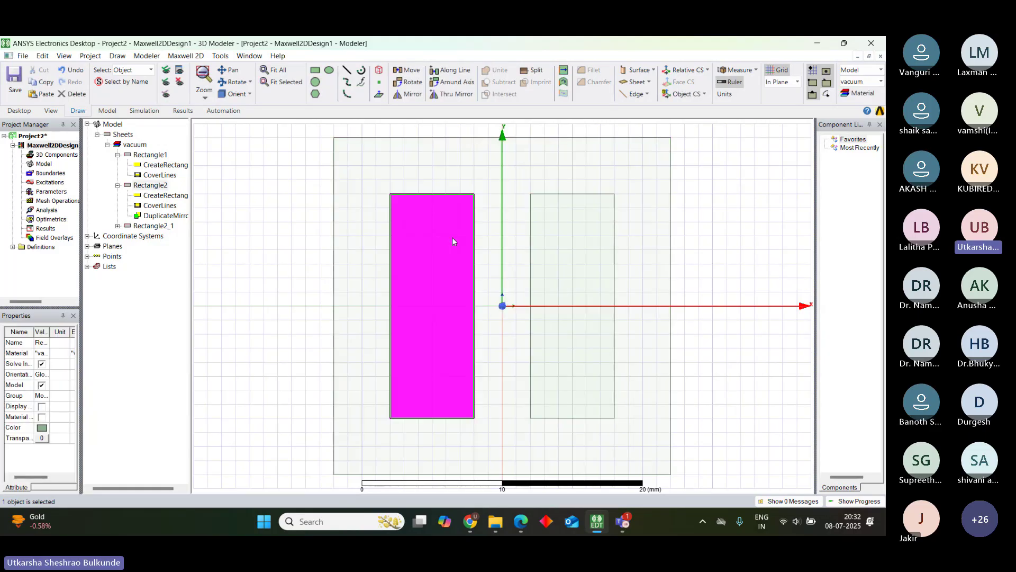
pyautogui.click(42, 56)
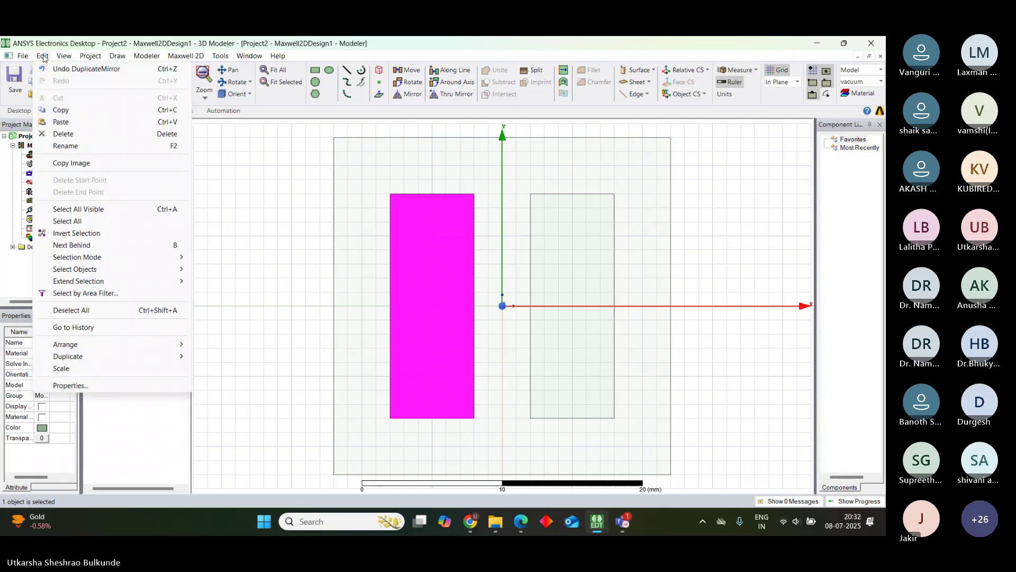
pyautogui.moveTo(94, 359)
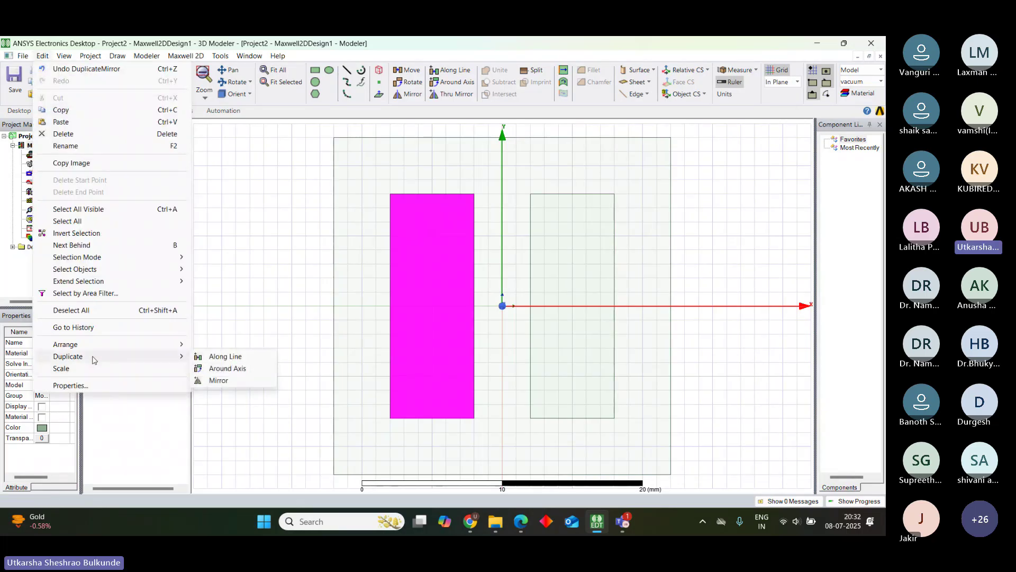
pyautogui.click(228, 382)
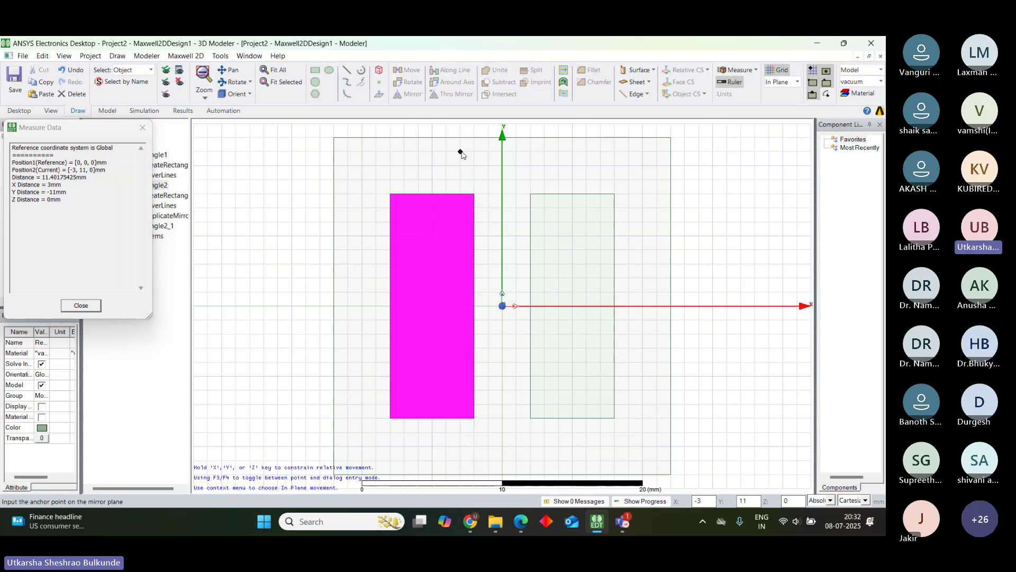
pyautogui.click(501, 306)
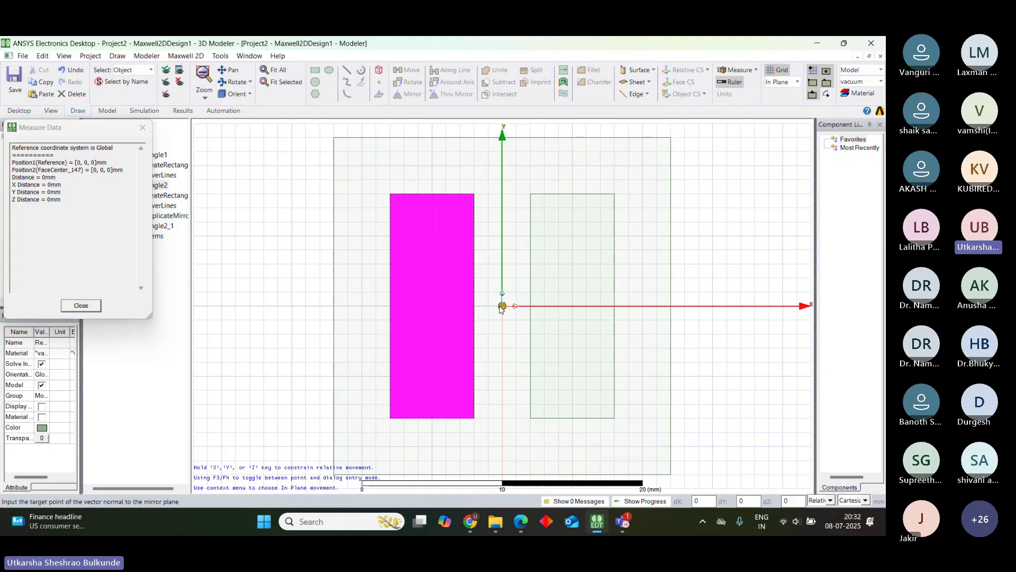
pyautogui.click(537, 308)
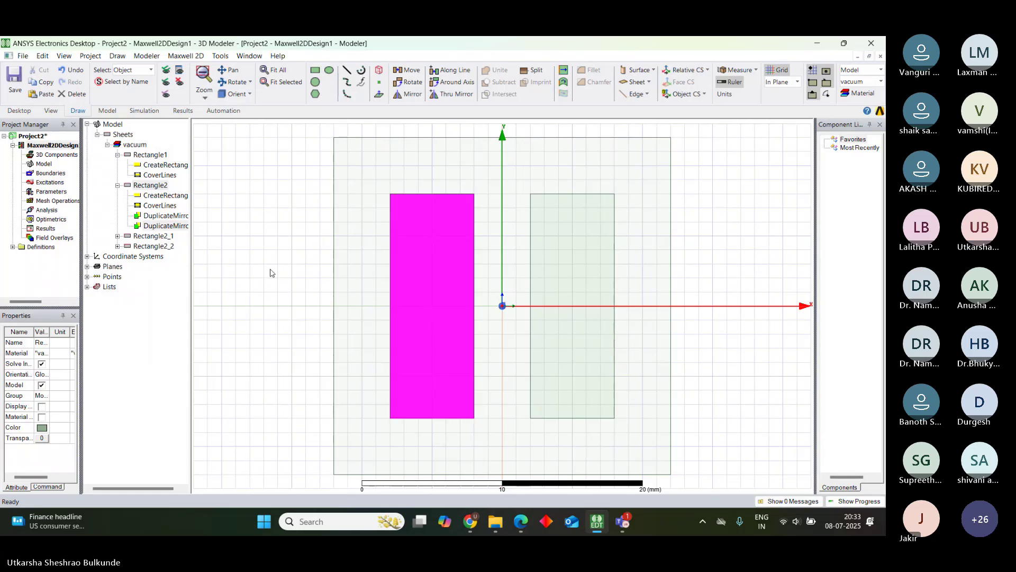
# Delete the second mirror operation from Rectangle2's history and delete the mirrored rectangle on the positive X side
pyautogui.click(174, 226)
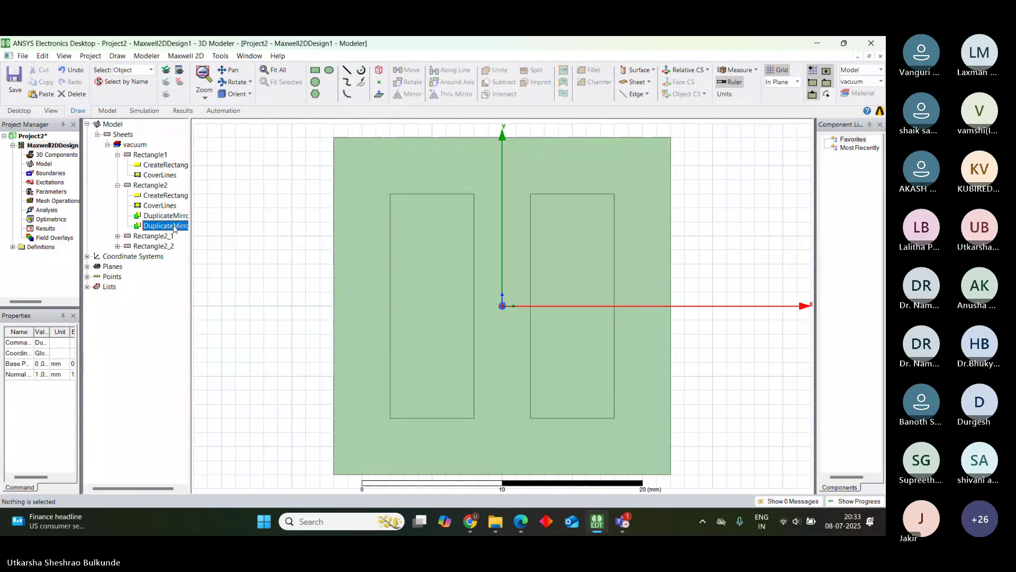
pyautogui.press('Delete')
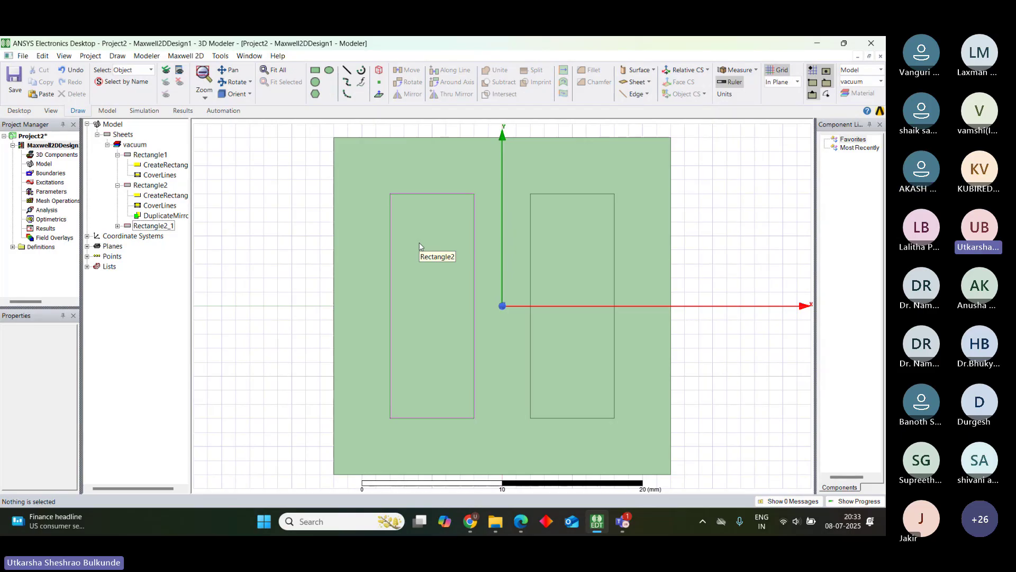
pyautogui.click(569, 226)
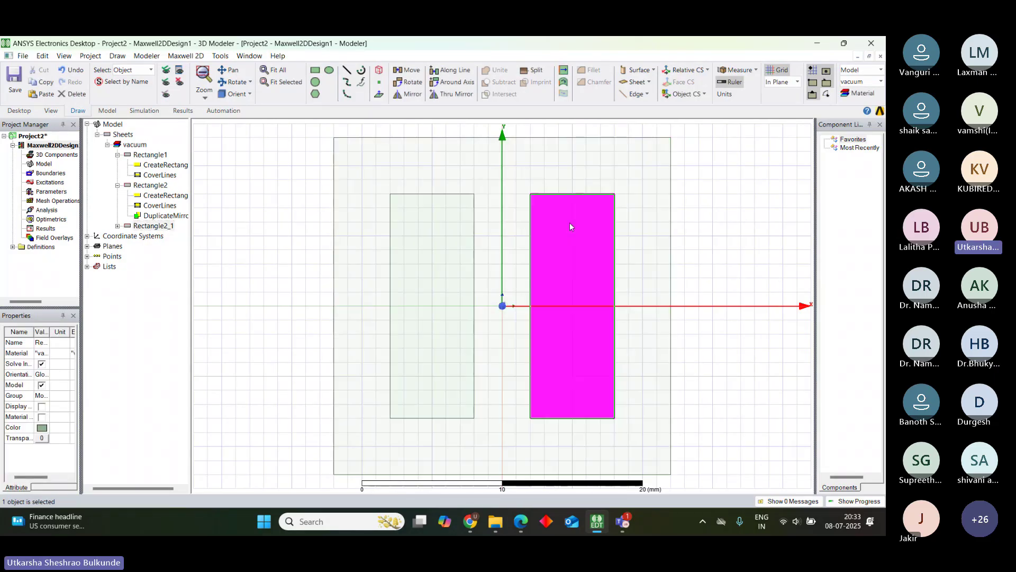
pyautogui.press('Delete')
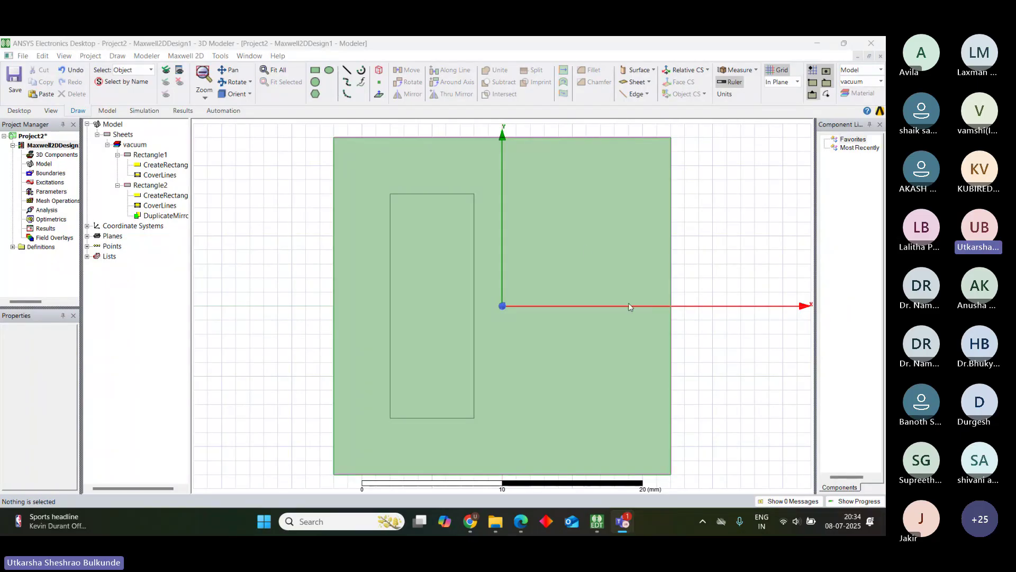
# Recreate the mirrored copy of the remaining inner rectangle, with the mirror plane anchored at the origin and its normal pointing 2 mm along X
pyautogui.click(431, 268)
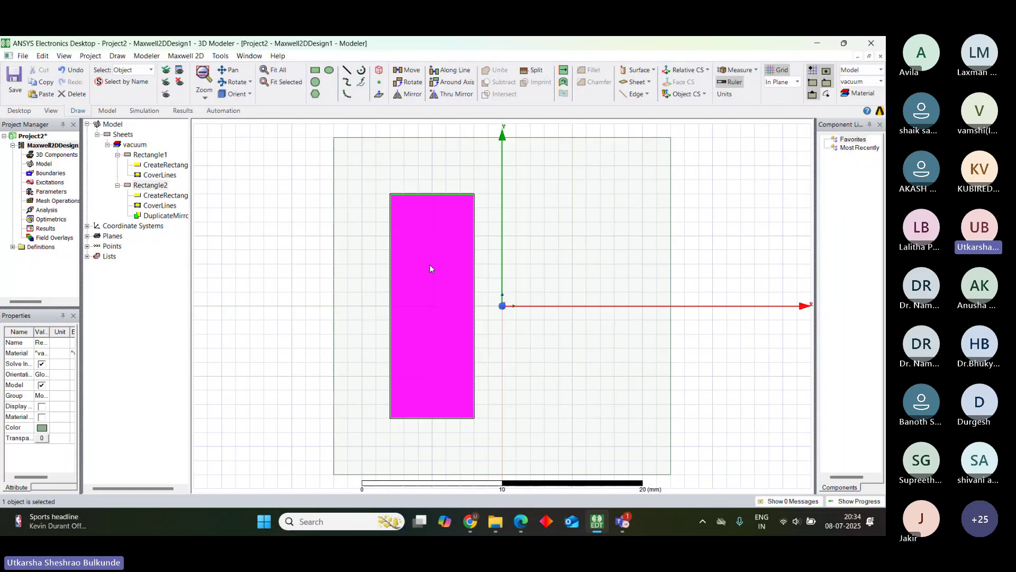
pyautogui.click(43, 57)
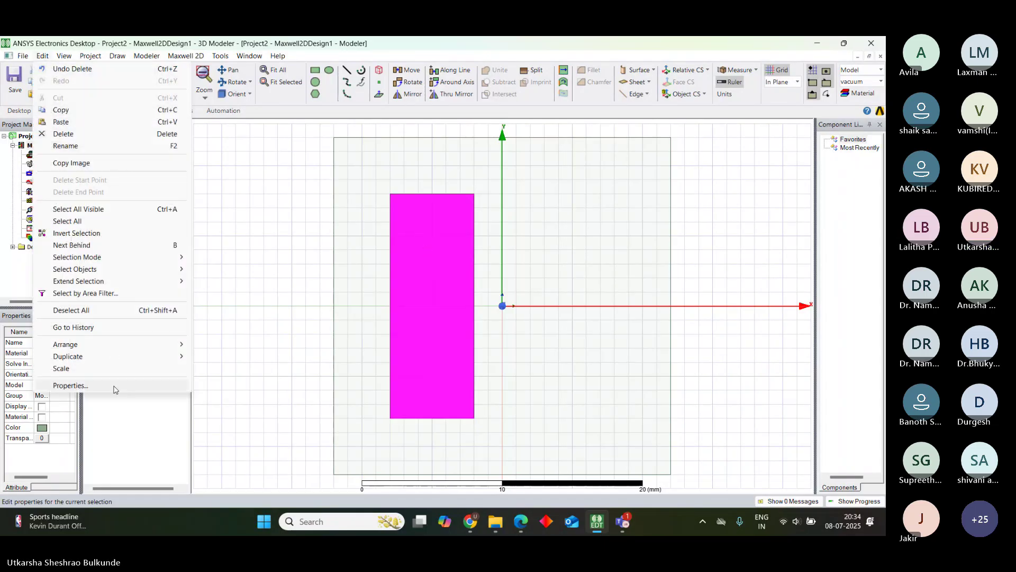
pyautogui.moveTo(112, 364)
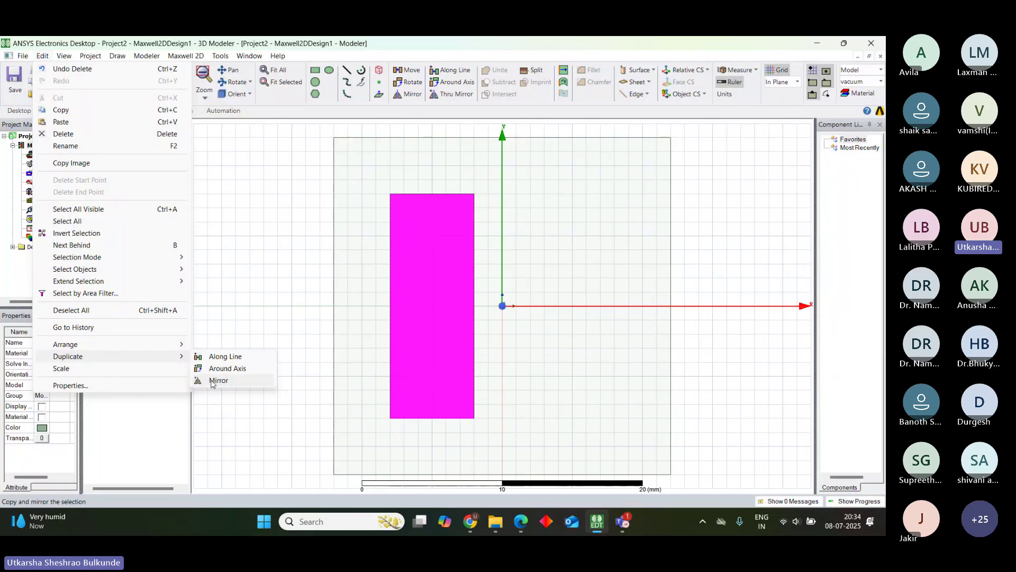
pyautogui.click(214, 381)
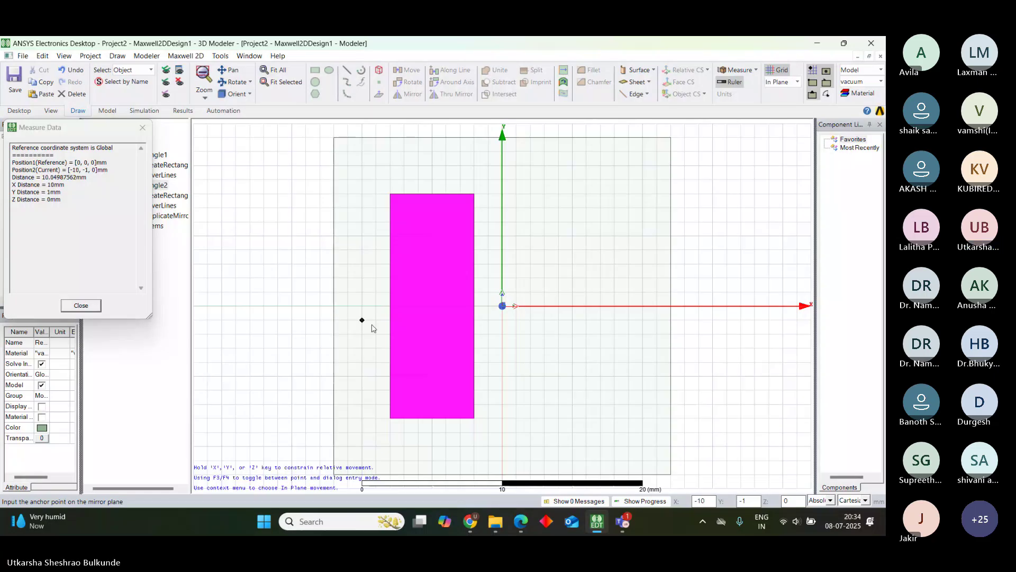
pyautogui.click(503, 307)
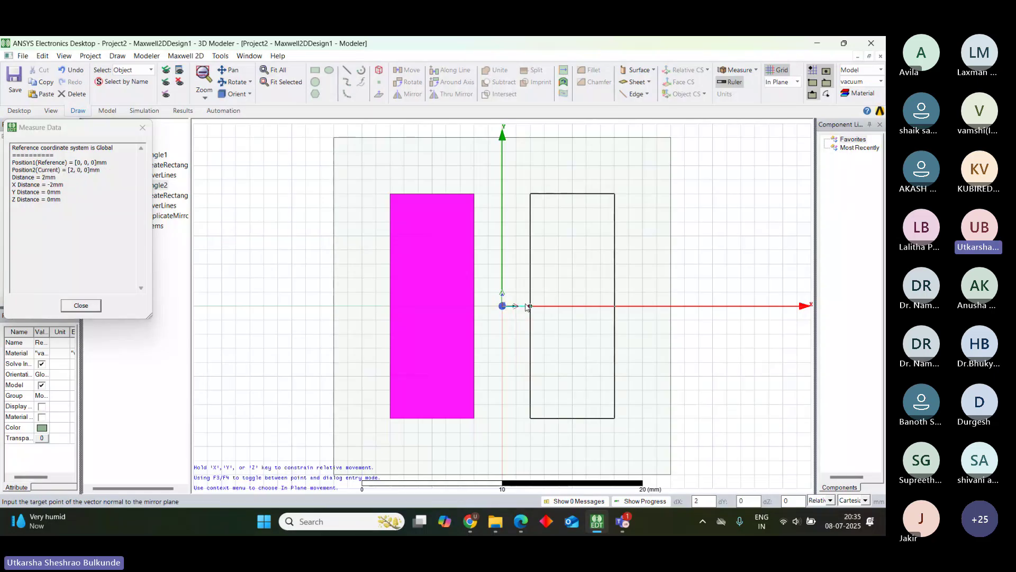
pyautogui.click(528, 306)
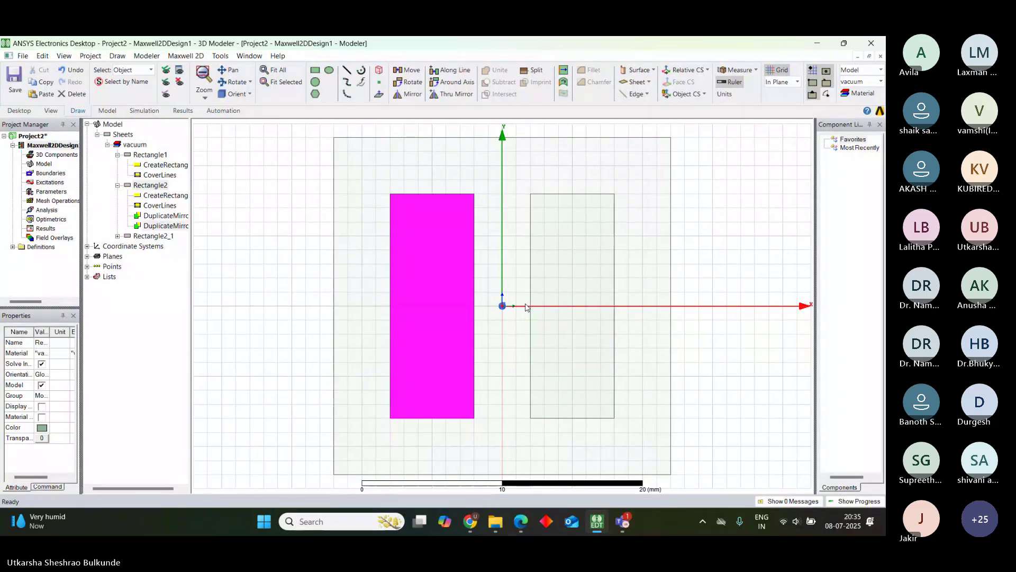
pyautogui.click(243, 277)
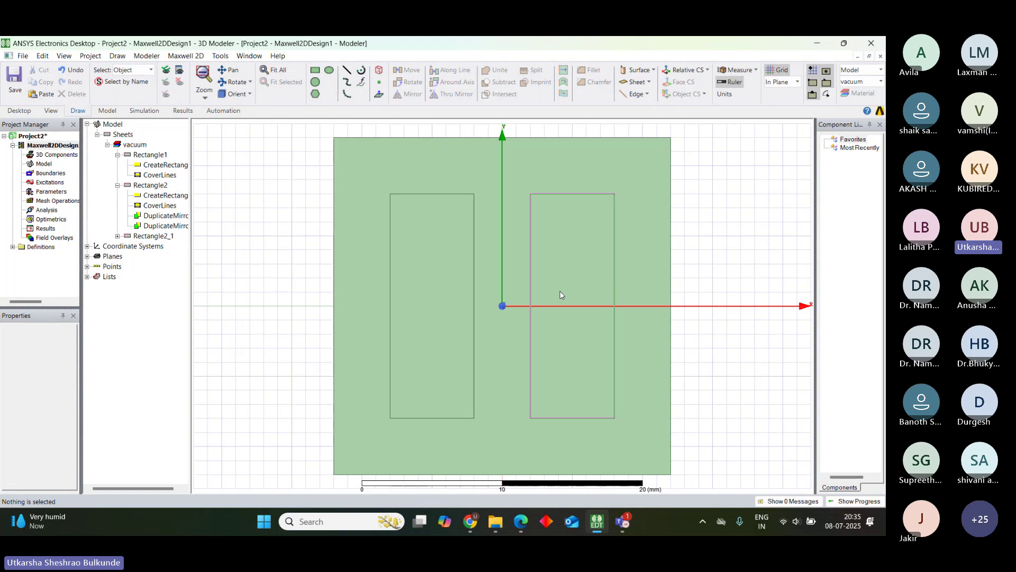
pyautogui.click(846, 281)
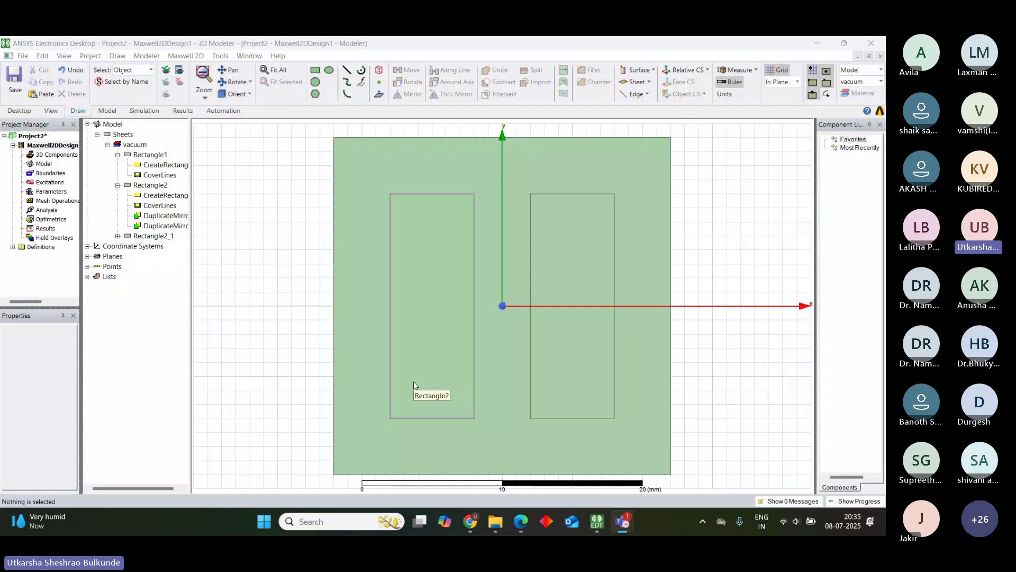
# Delete the leftover first DuplicateMirror operation from Rectangle2's history
pyautogui.click(165, 219)
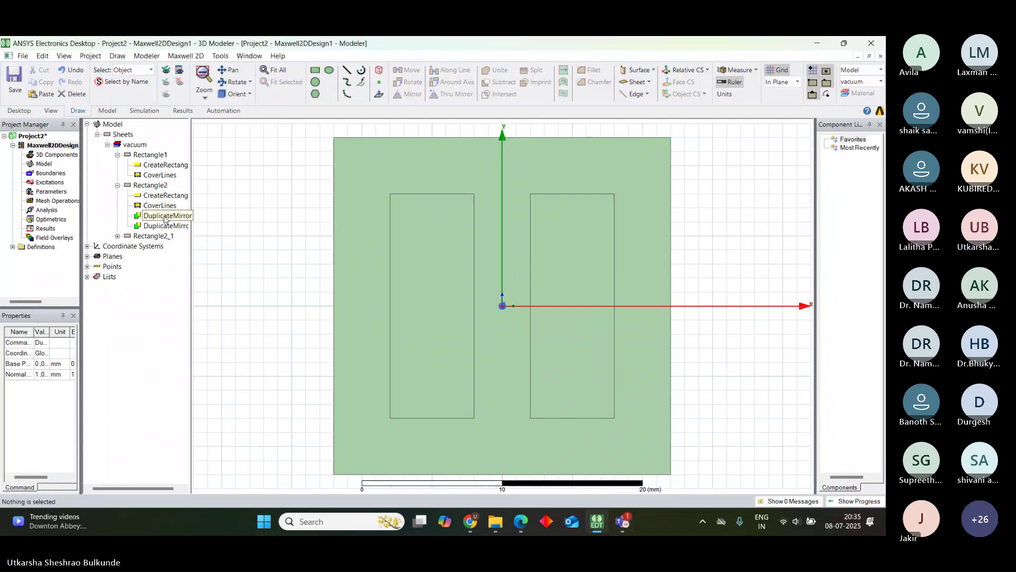
pyautogui.press('Delete')
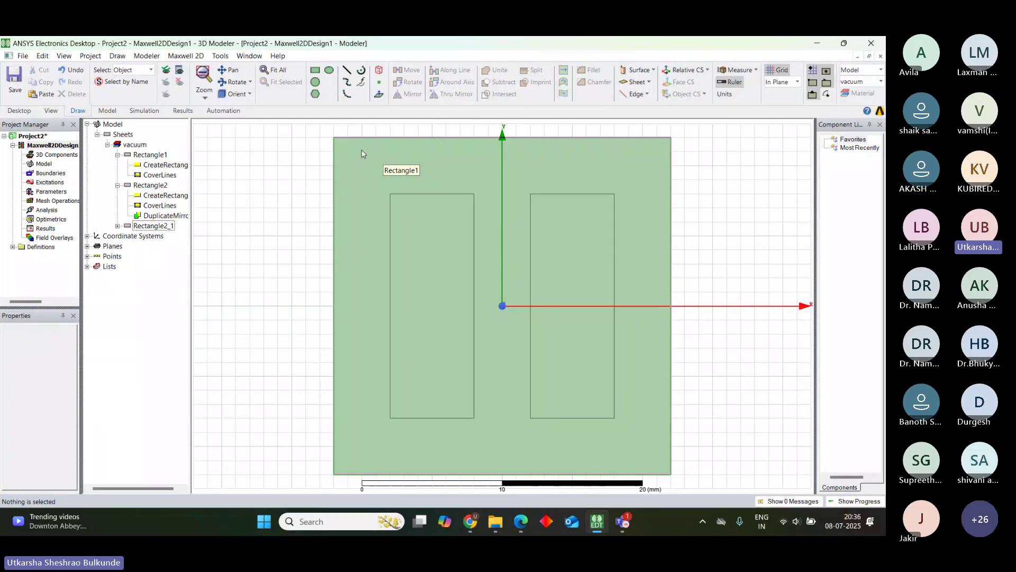
pyautogui.click(362, 154)
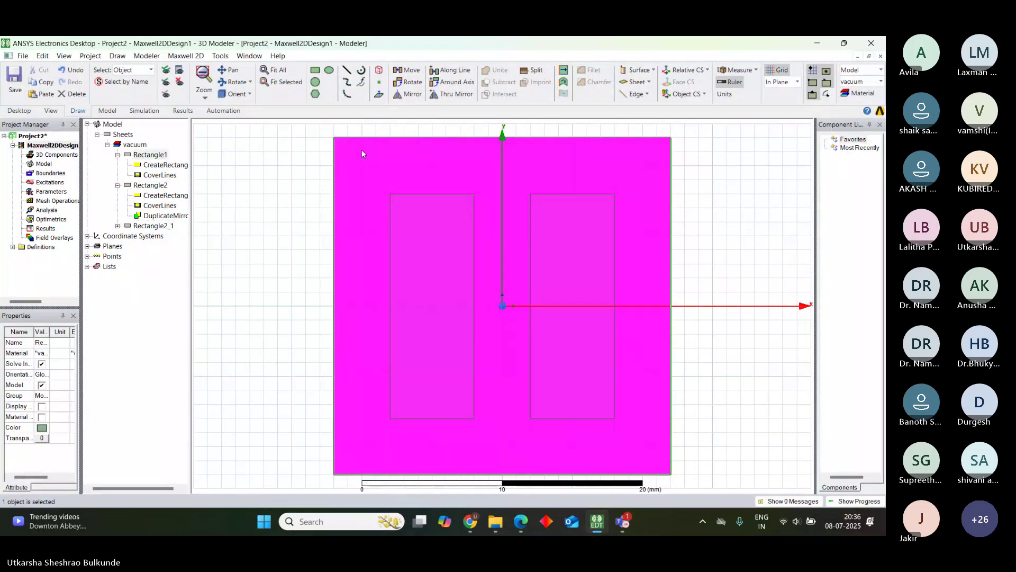
pyautogui.keyDown('ctrl'); pyautogui.click(437, 249); pyautogui.keyUp('ctrl')
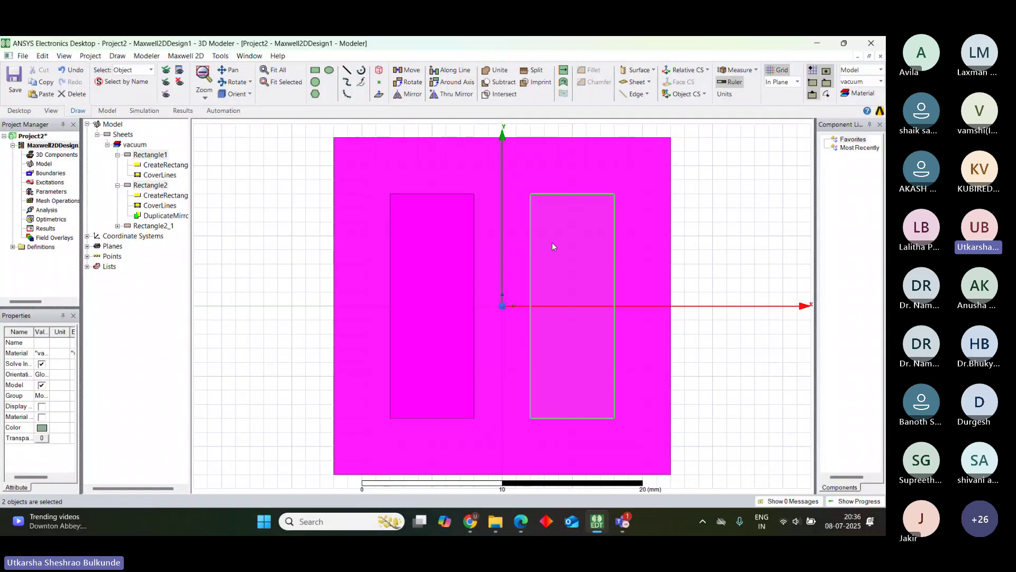
pyautogui.keyDown('ctrl'); pyautogui.click(427, 259); pyautogui.keyUp('ctrl')
pyautogui.keyDown('ctrl'); pyautogui.click(589, 245); pyautogui.keyUp('ctrl')
pyautogui.keyDown('ctrl'); pyautogui.click(461, 267); pyautogui.keyUp('ctrl')
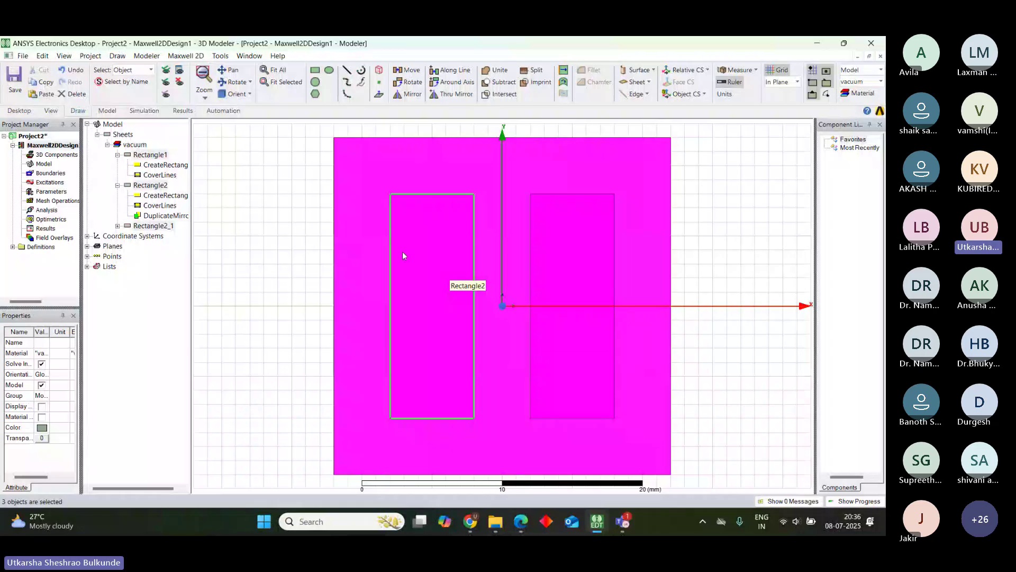
pyautogui.click(277, 221)
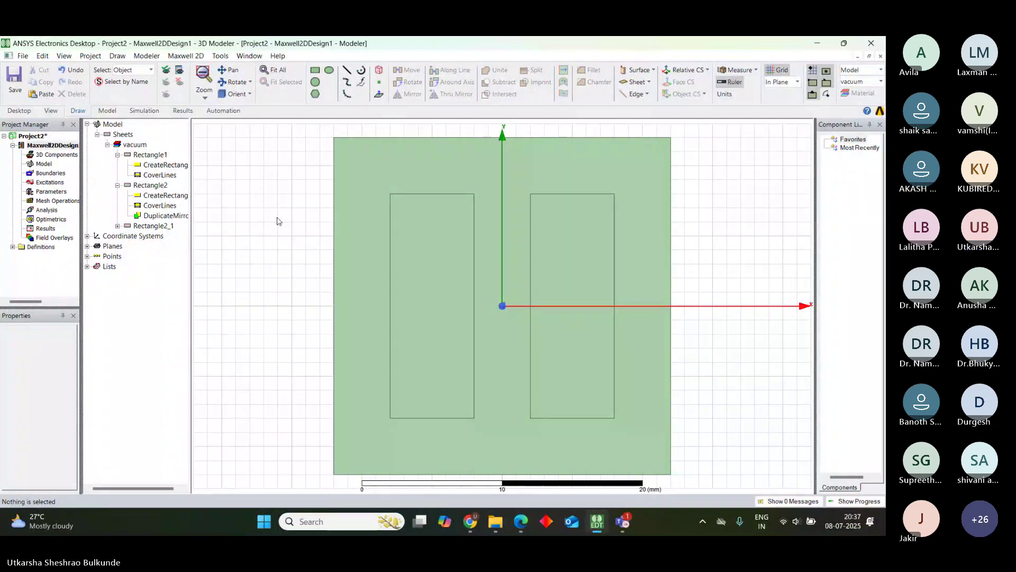
# Unite the two inner window rectangles, Rectangle2 and Rectangle2_1, into one object
pyautogui.click(436, 251)
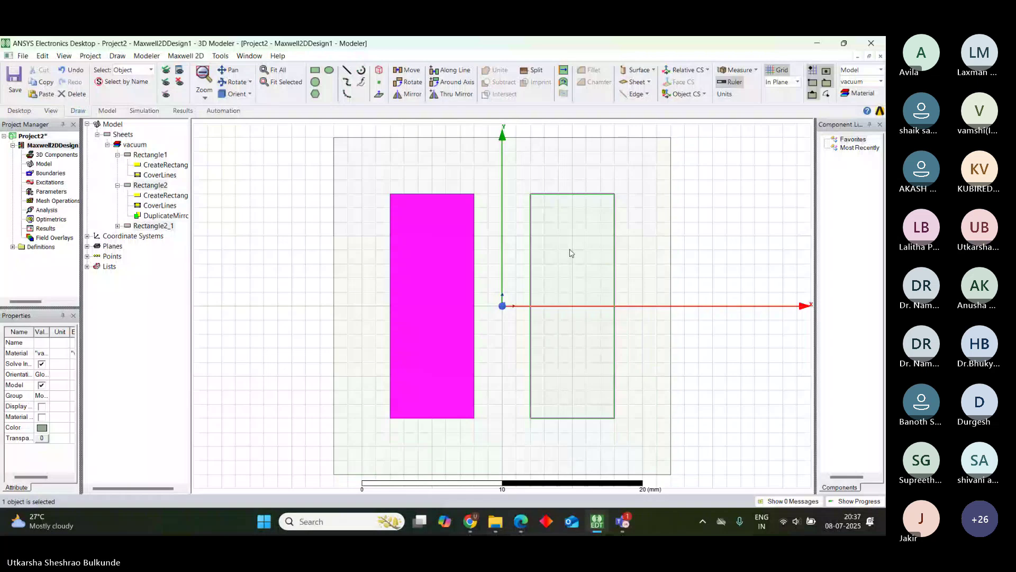
pyautogui.keyDown('ctrl'); pyautogui.click(570, 253); pyautogui.keyUp('ctrl')
pyautogui.click(500, 76)
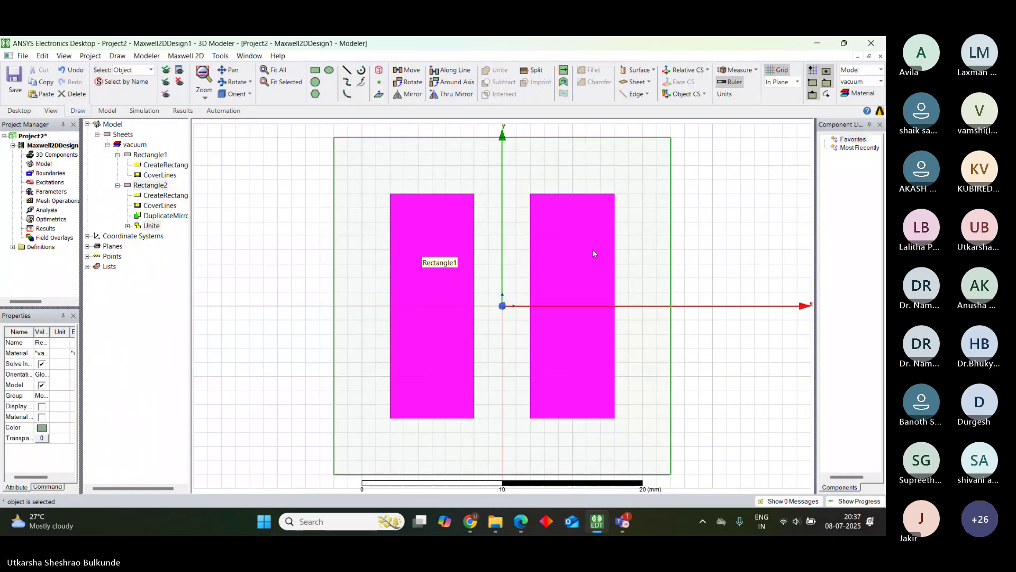
pyautogui.click(298, 201)
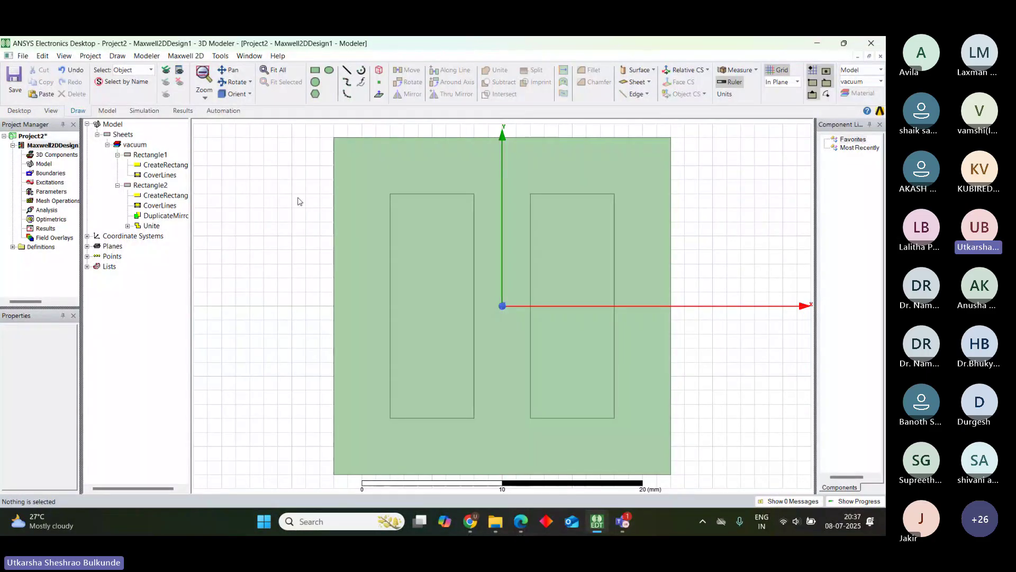
pyautogui.click(395, 156)
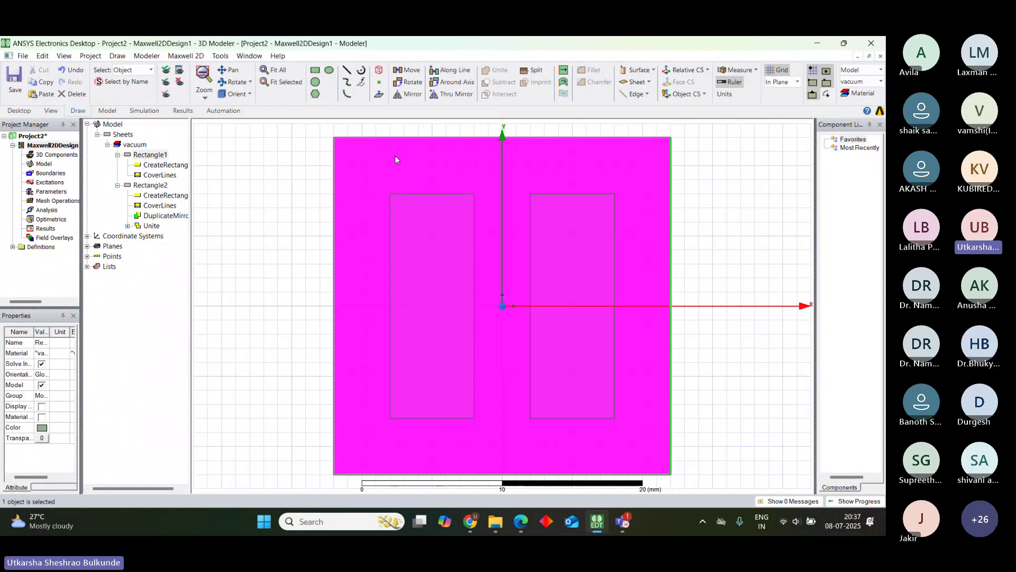
pyautogui.click(418, 214)
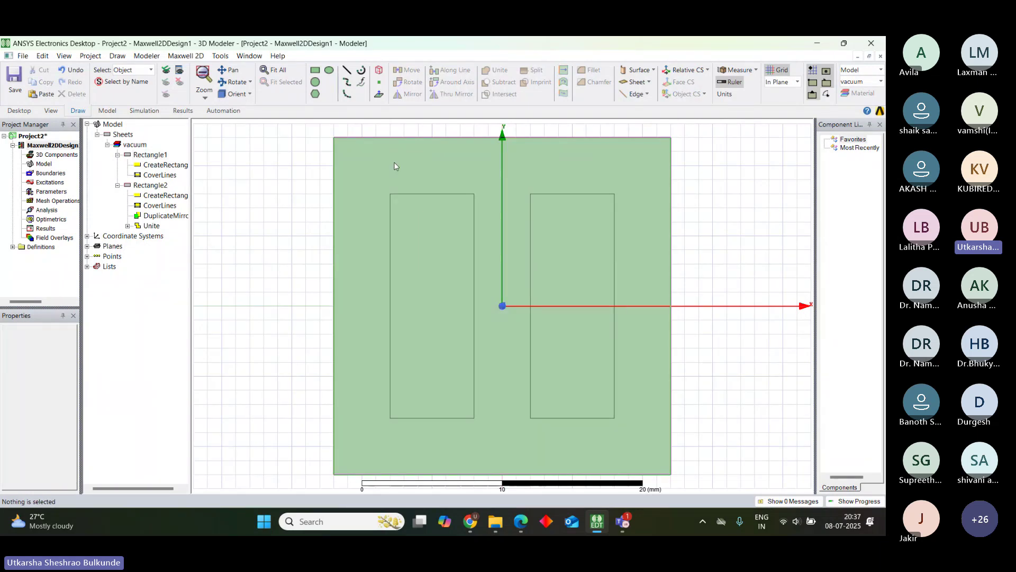
pyautogui.click(443, 217)
pyautogui.click(443, 217)
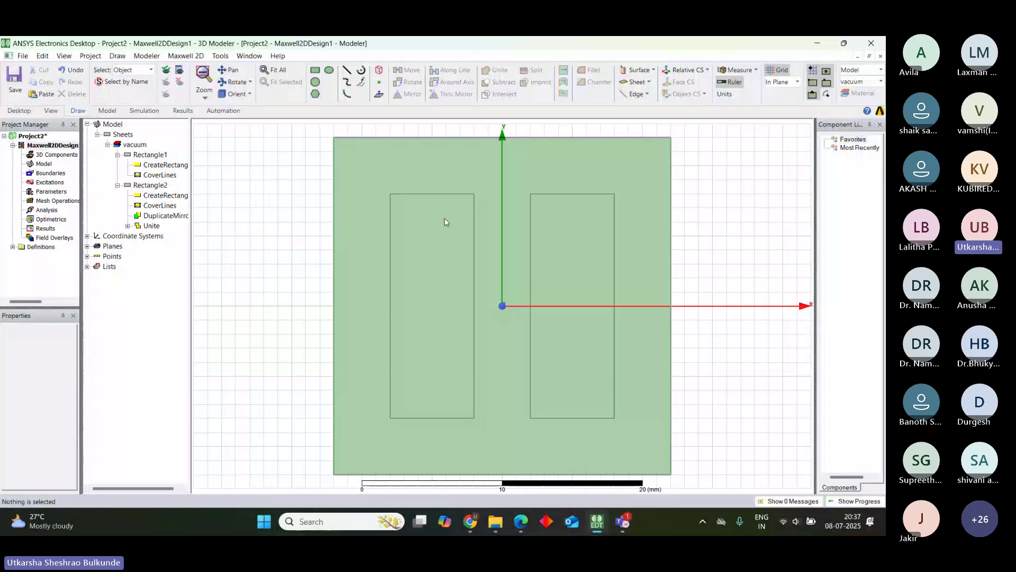
pyautogui.click(408, 167)
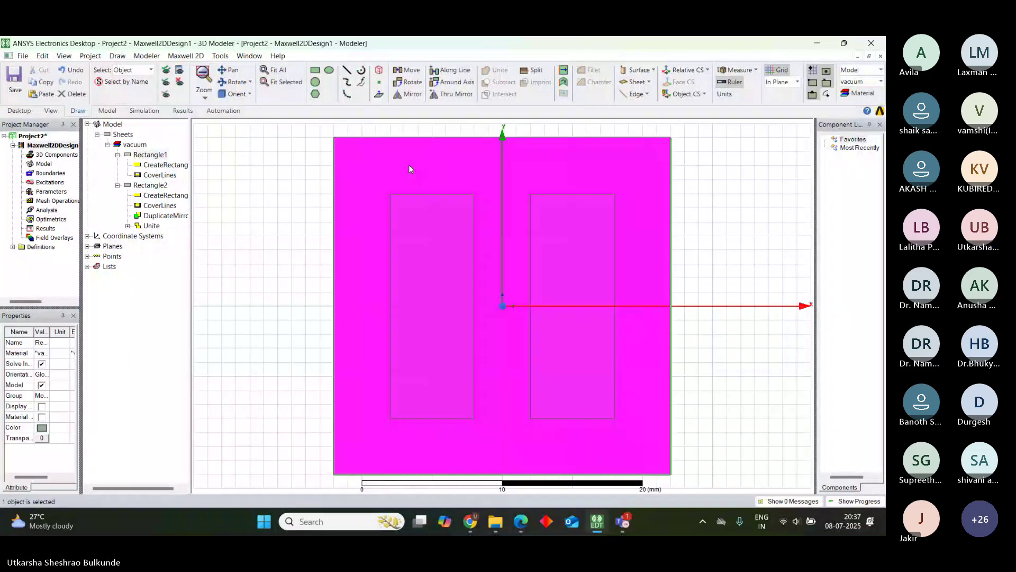
pyautogui.click(166, 195)
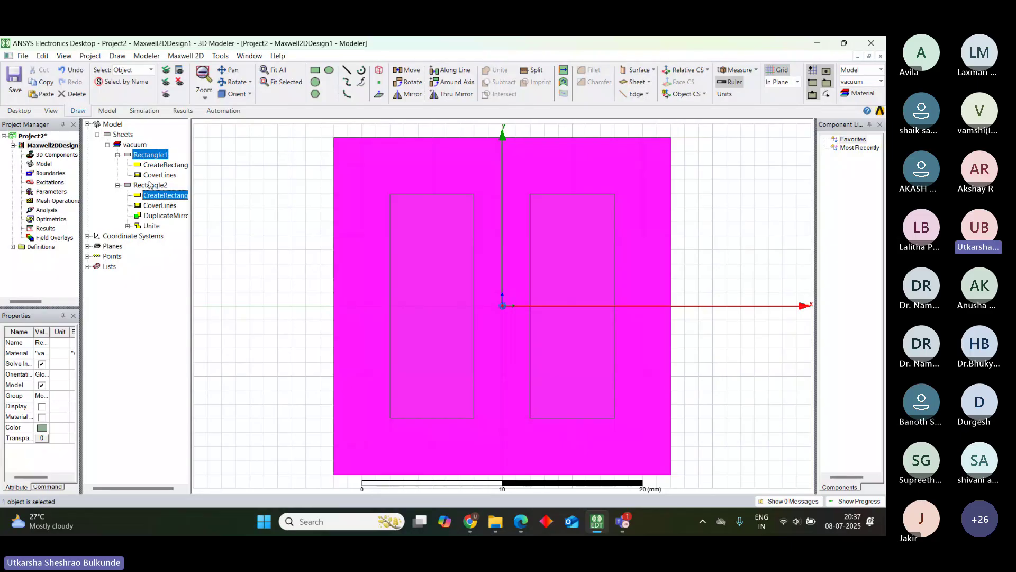
pyautogui.click(206, 188)
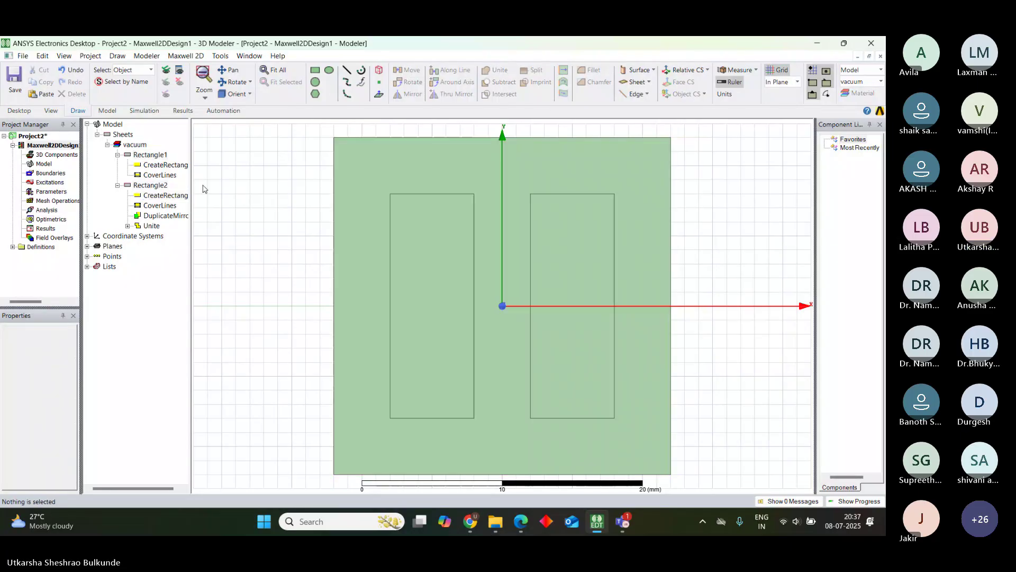
pyautogui.click(155, 155)
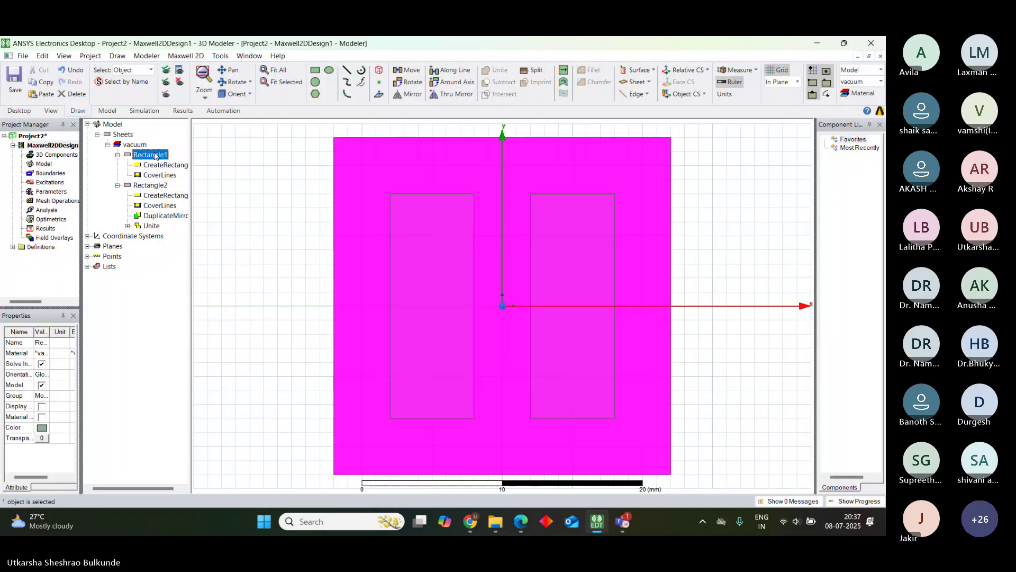
pyautogui.keyDown('ctrl'); pyautogui.click(150, 187); pyautogui.keyUp('ctrl')
pyautogui.click(127, 226)
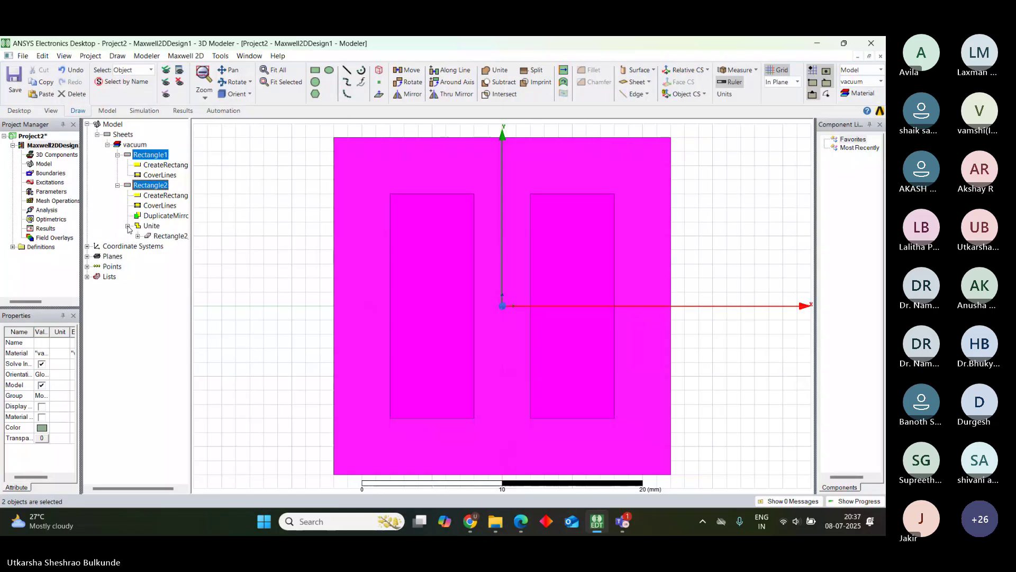
pyautogui.click(170, 237)
pyautogui.click(852, 280)
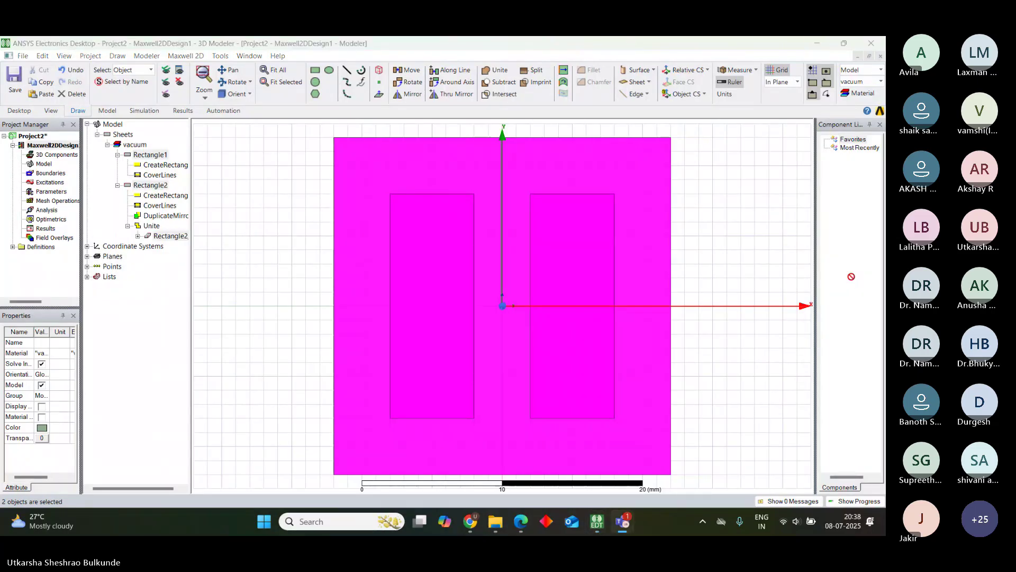
# Subtract the united window rectangles from the outer core square, using Rectangle1 as the blank part and Rectangle2 as the tool part
pyautogui.click(151, 156)
pyautogui.keyDown('ctrl'); pyautogui.click(154, 185); pyautogui.keyUp('ctrl')
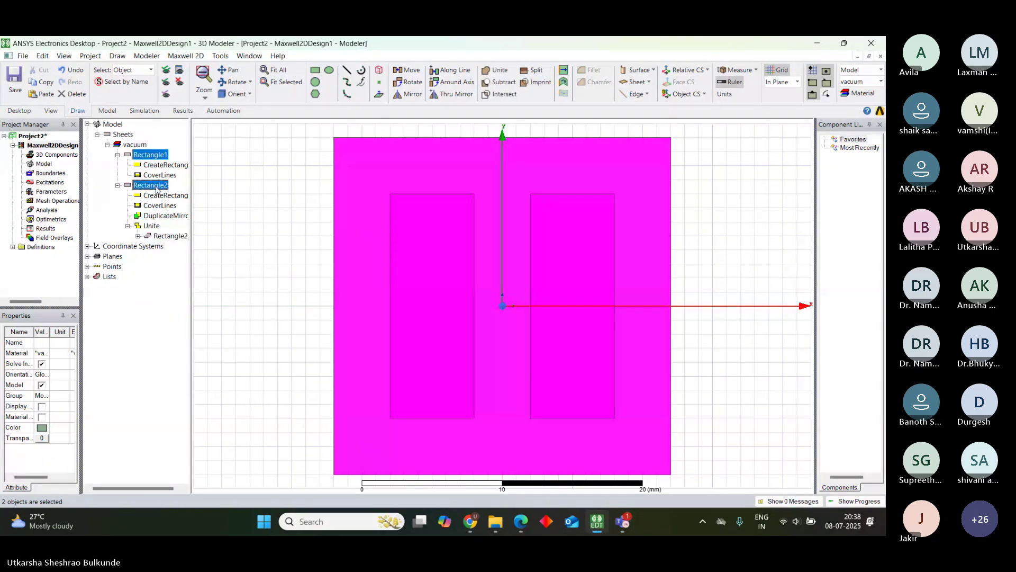
pyautogui.click(503, 82)
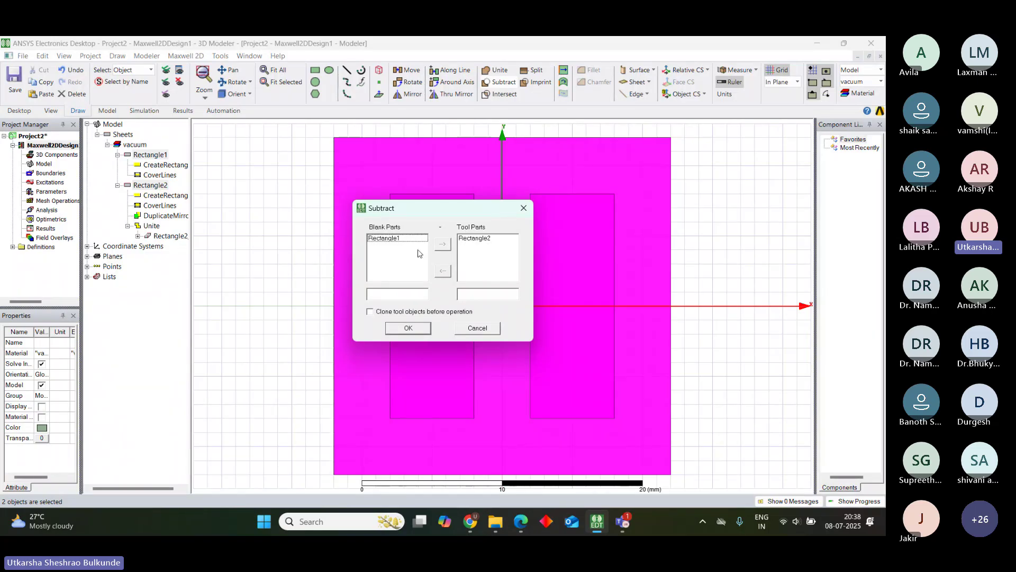
pyautogui.click(403, 240)
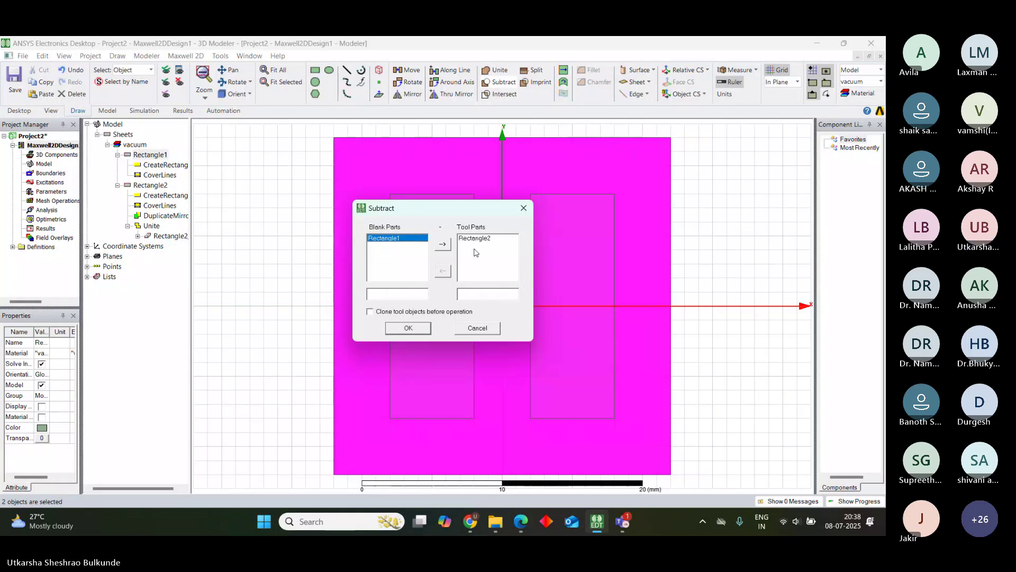
pyautogui.click(409, 328)
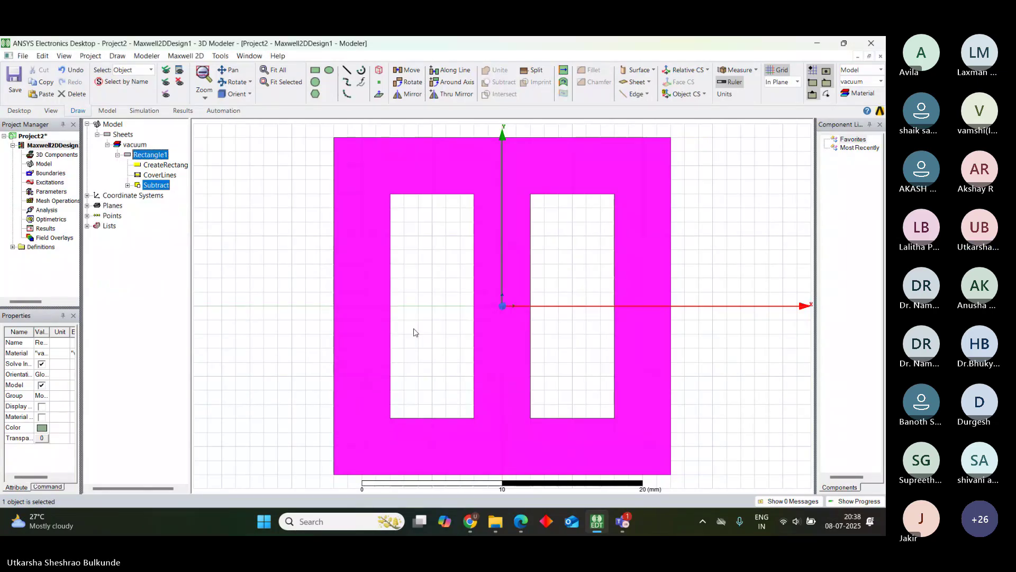
pyautogui.click(229, 256)
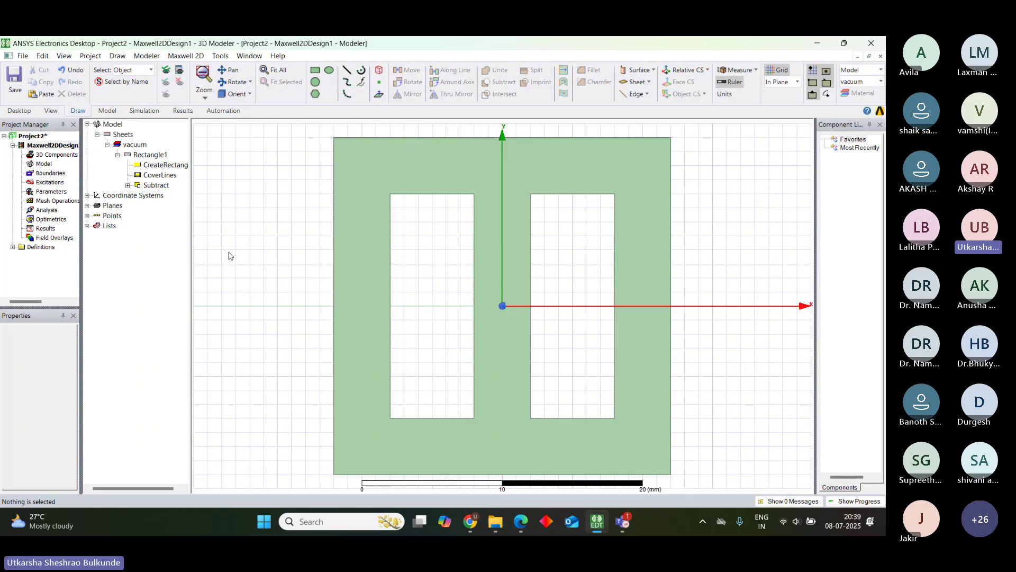
# Undo the subtraction of the window rectangles from the core square and clear the selection
pyautogui.hotkey('ctrl', 'z')
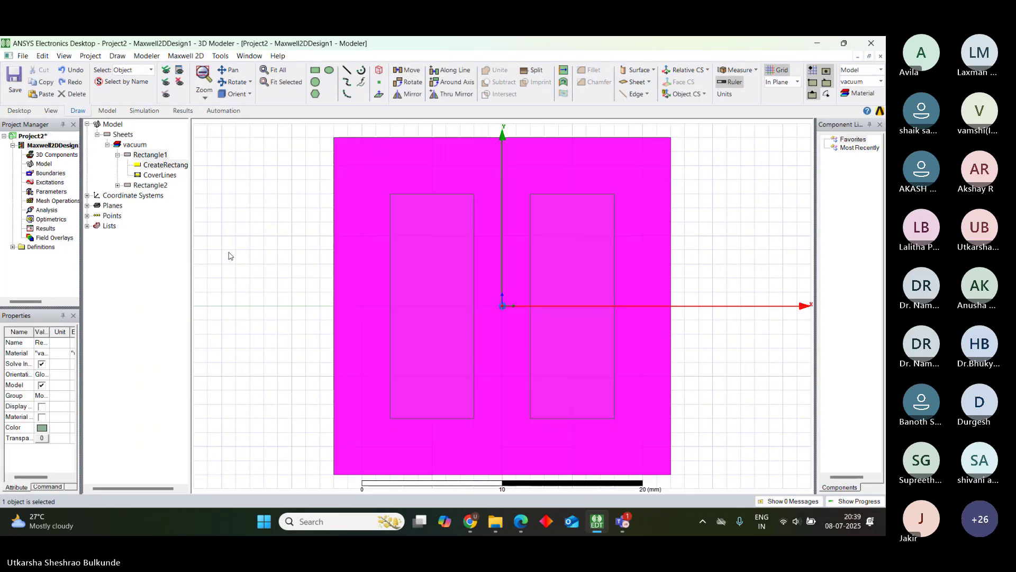
pyautogui.click(225, 152)
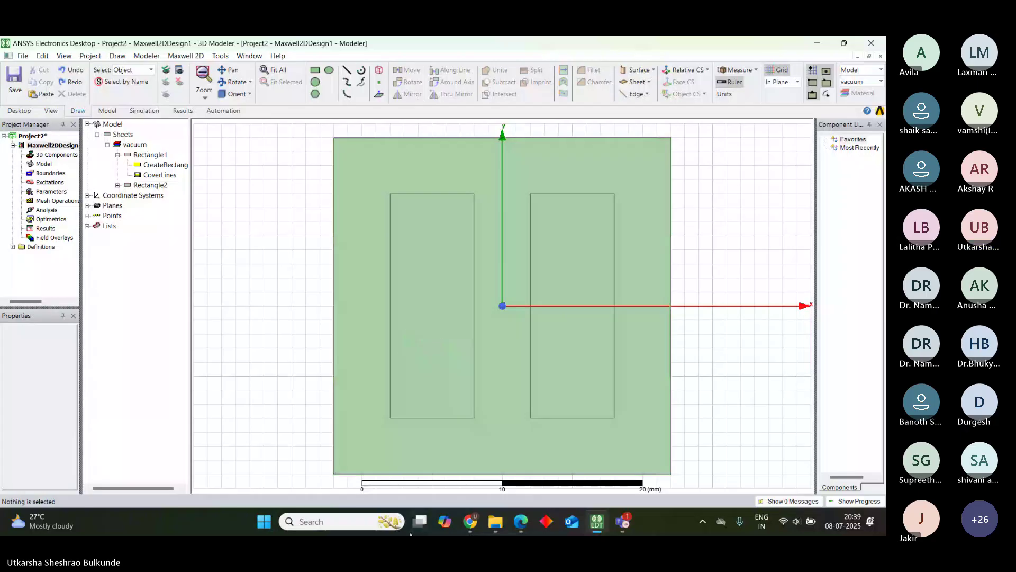
# Check the transformer dimension drawing in Ansys Manual.pdf in the browser and return to the Maxwell model
pyautogui.click(528, 524)
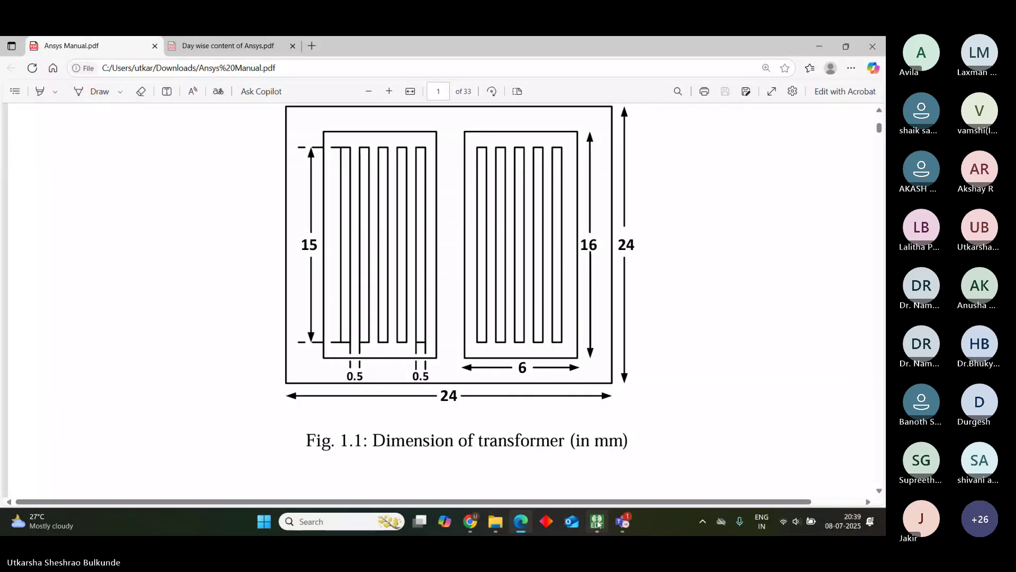
pyautogui.moveTo(597, 524)
pyautogui.click(608, 442)
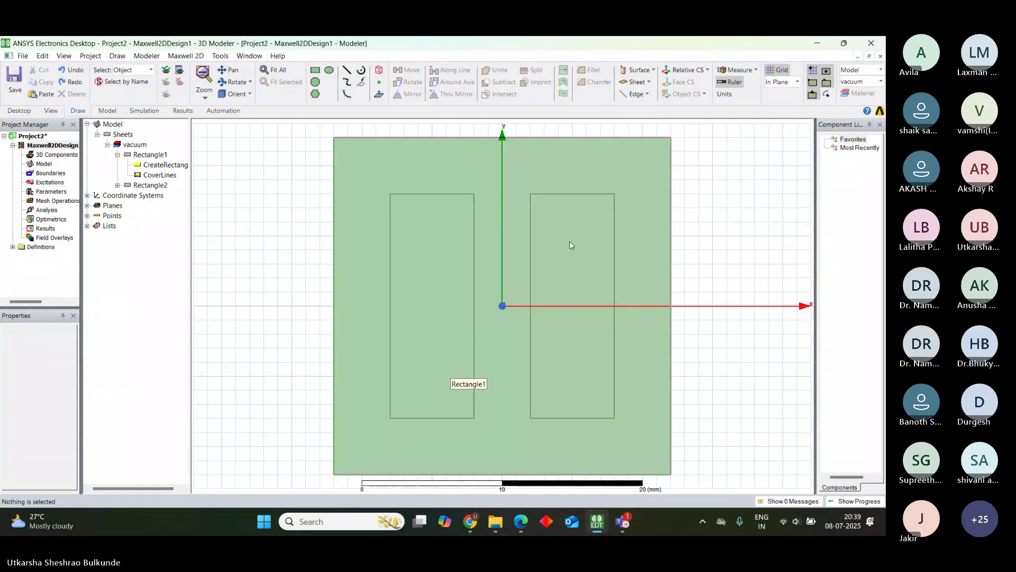
# Repeat the subtraction of Rectangle2 from Rectangle1, moving Rectangle1 to the tool parts and back to the blank parts before applying it
pyautogui.click(373, 160)
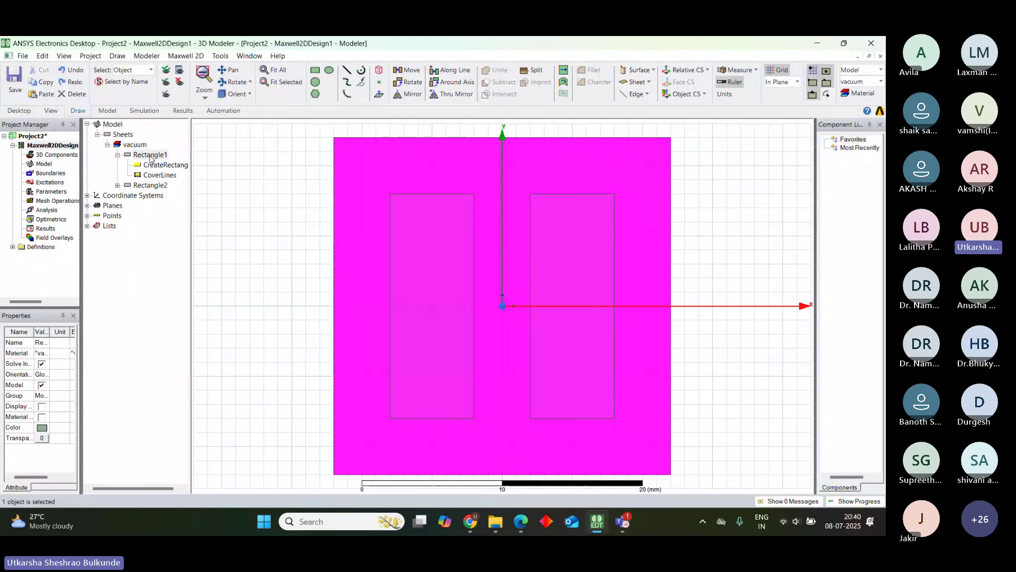
pyautogui.keyDown('ctrl'); pyautogui.click(149, 185); pyautogui.keyUp('ctrl')
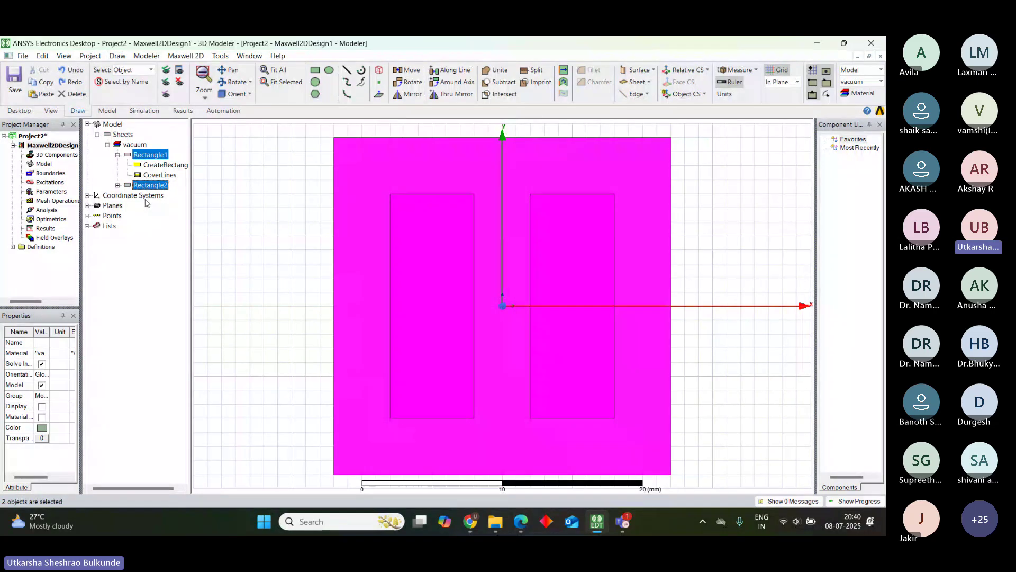
pyautogui.click(501, 82)
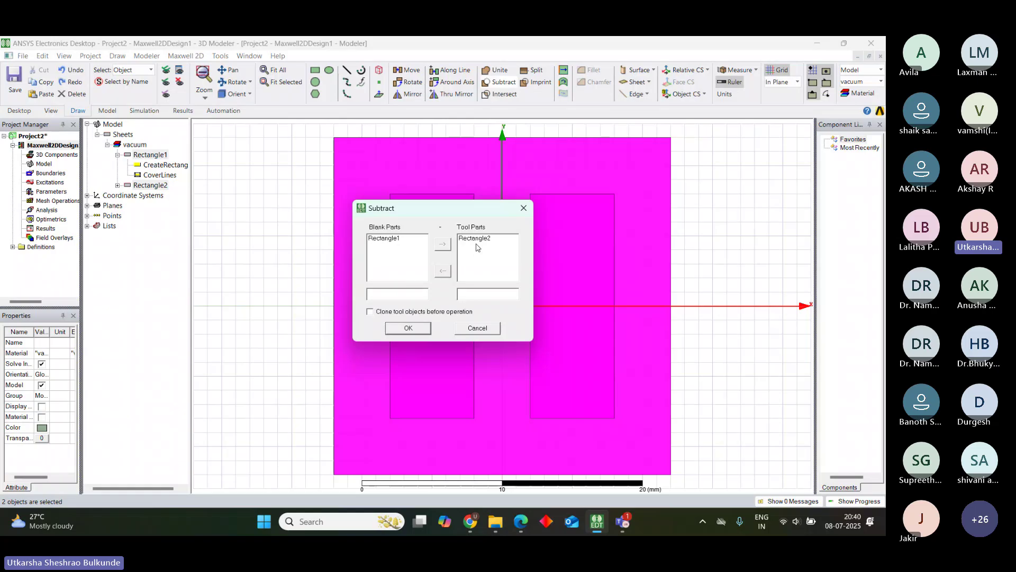
pyautogui.click(392, 241)
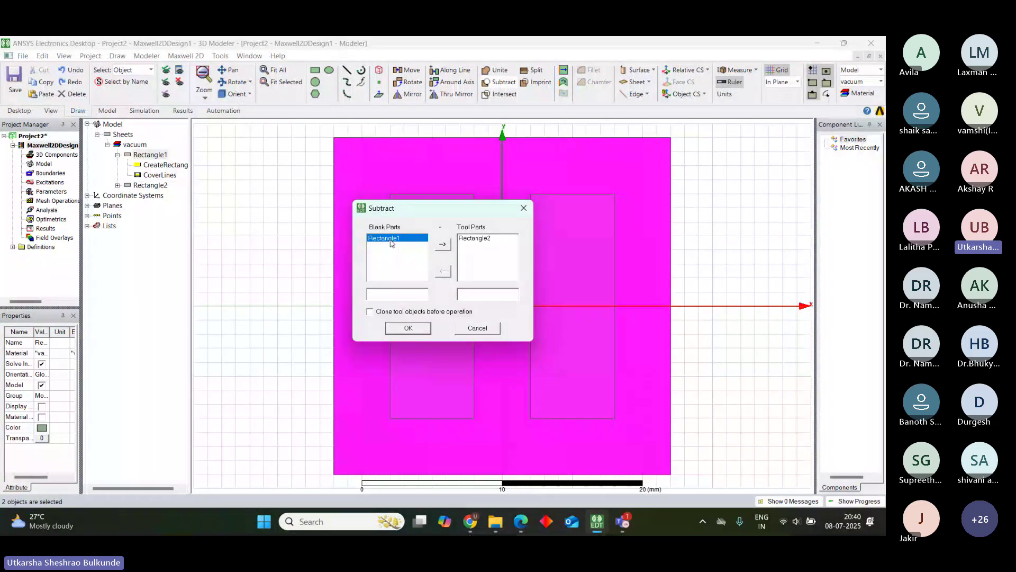
pyautogui.click(447, 245)
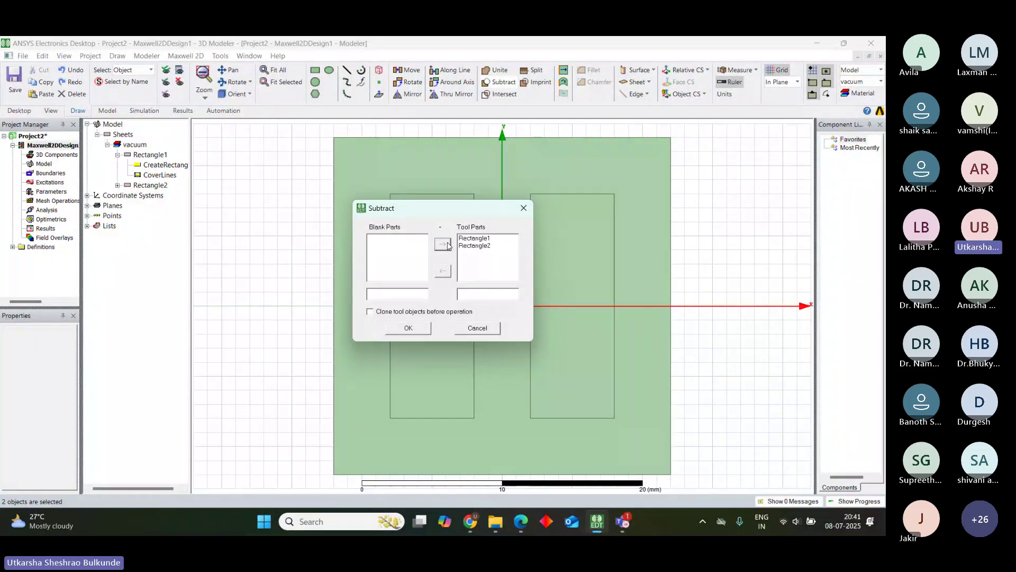
pyautogui.click(467, 239)
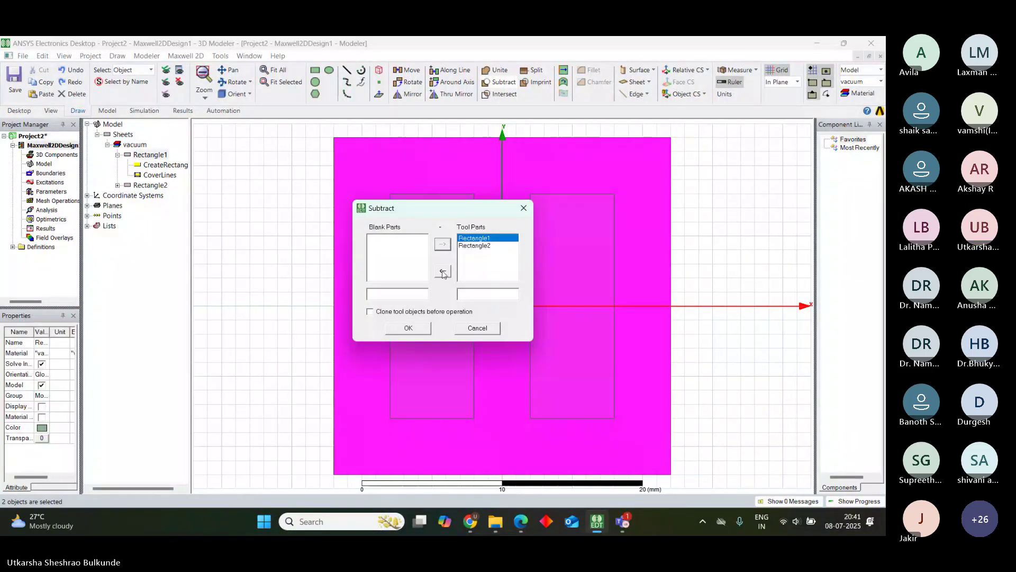
pyautogui.click(443, 271)
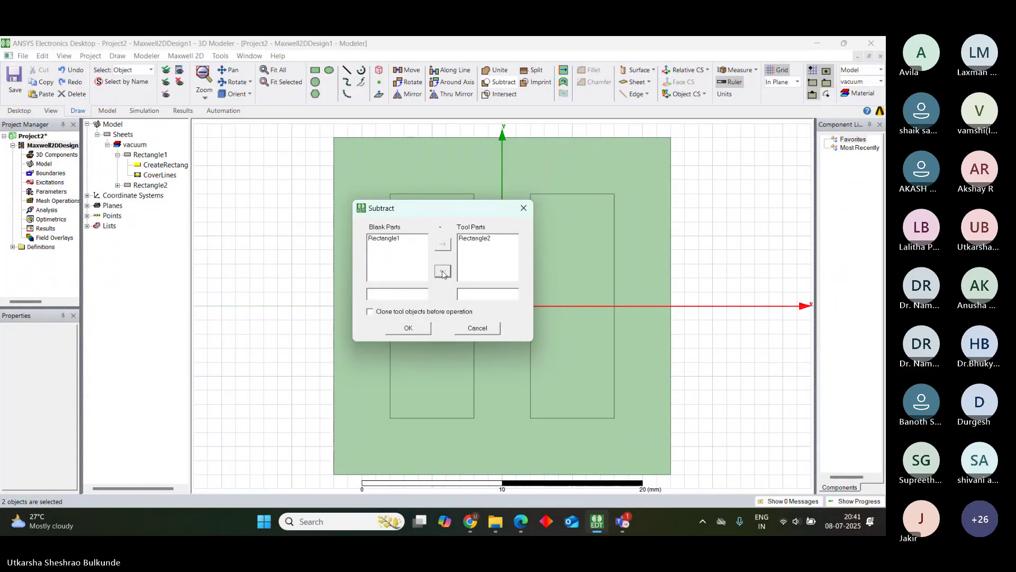
pyautogui.click(408, 329)
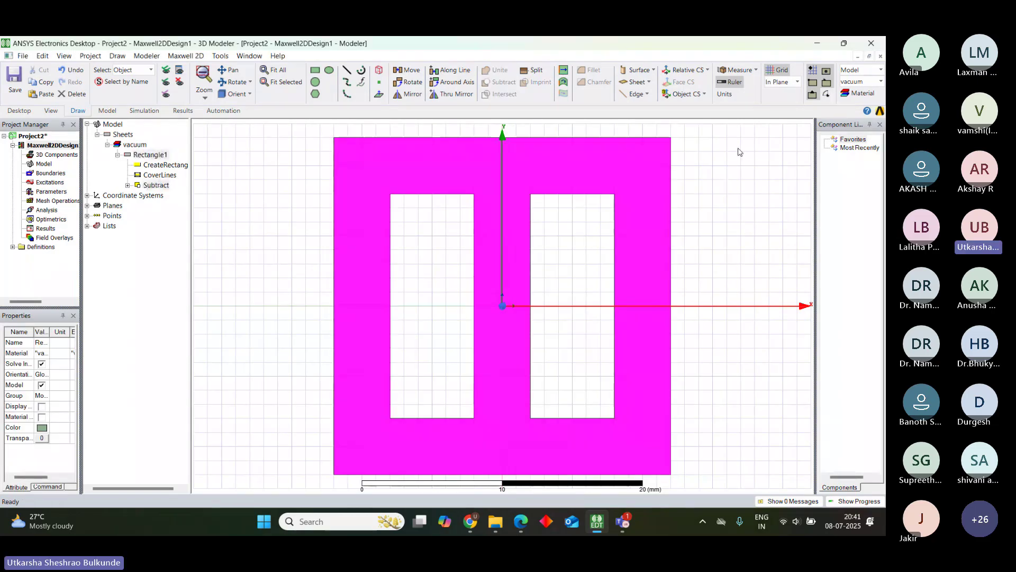
pyautogui.click(740, 152)
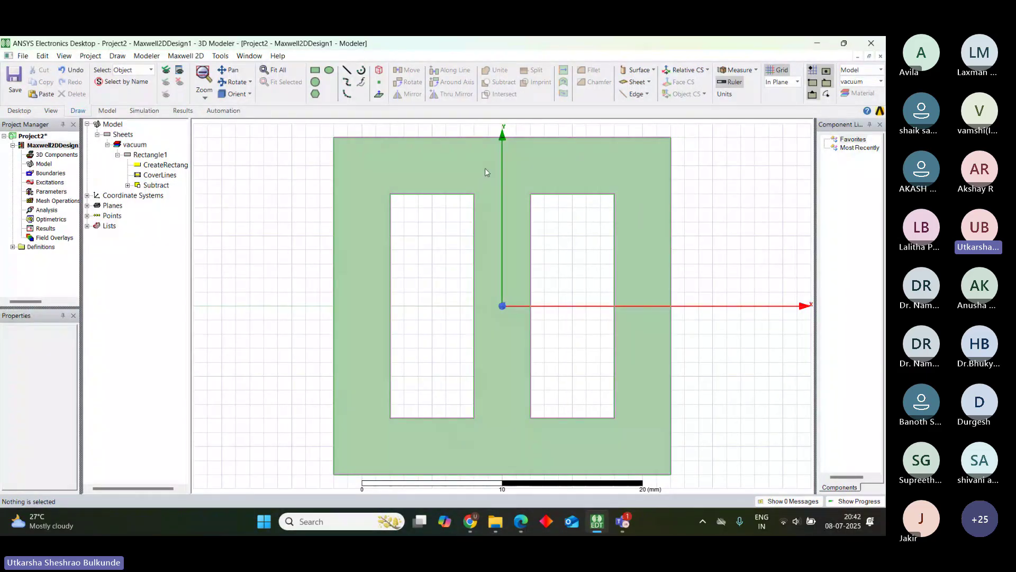
# Undo the repeated subtraction of Rectangle2 from Rectangle1
pyautogui.hotkey('ctrl', 'z')
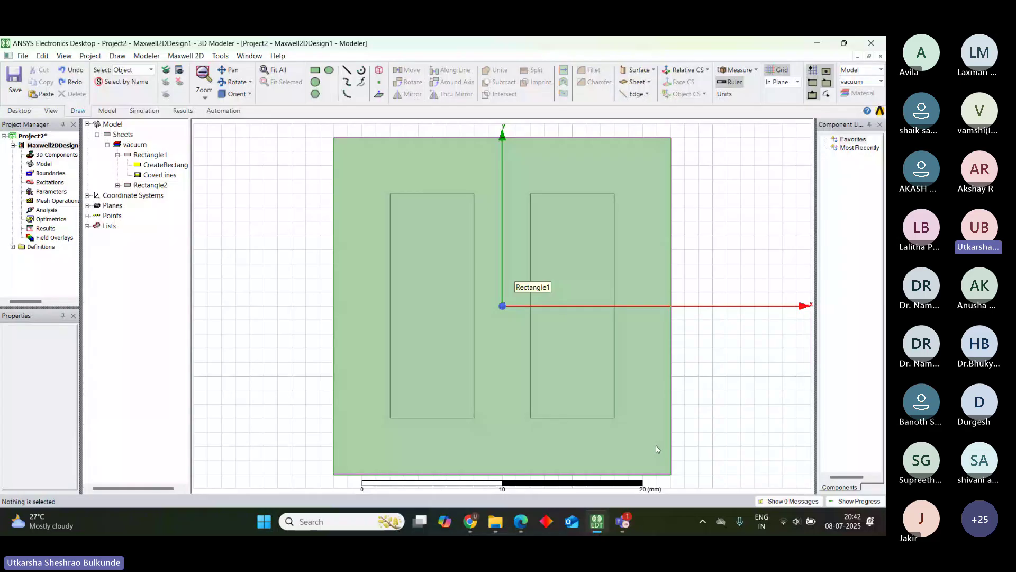
pyautogui.click(386, 166)
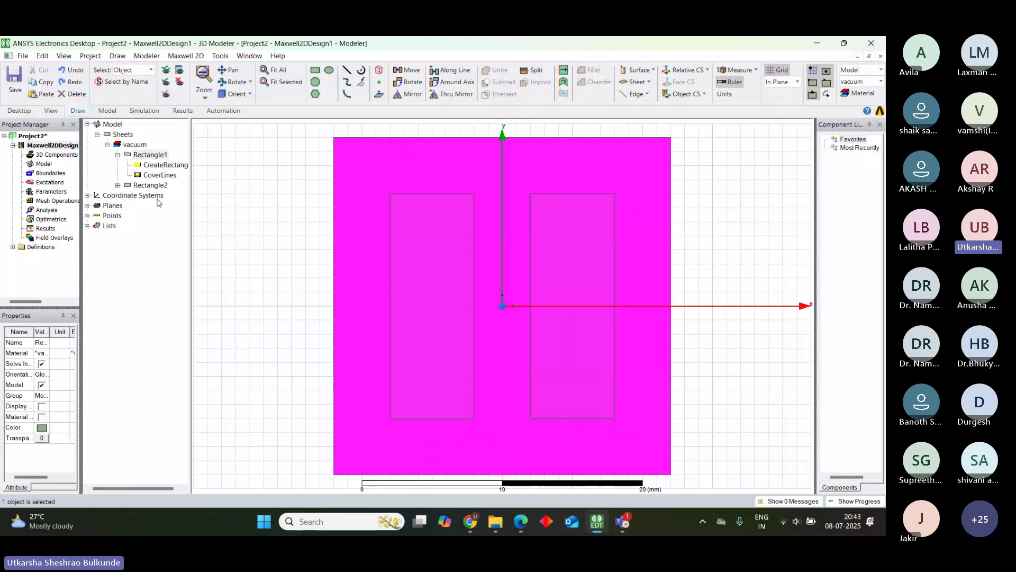
pyautogui.click(150, 155)
pyautogui.keyDown('ctrl'); pyautogui.click(152, 185); pyautogui.keyUp('ctrl')
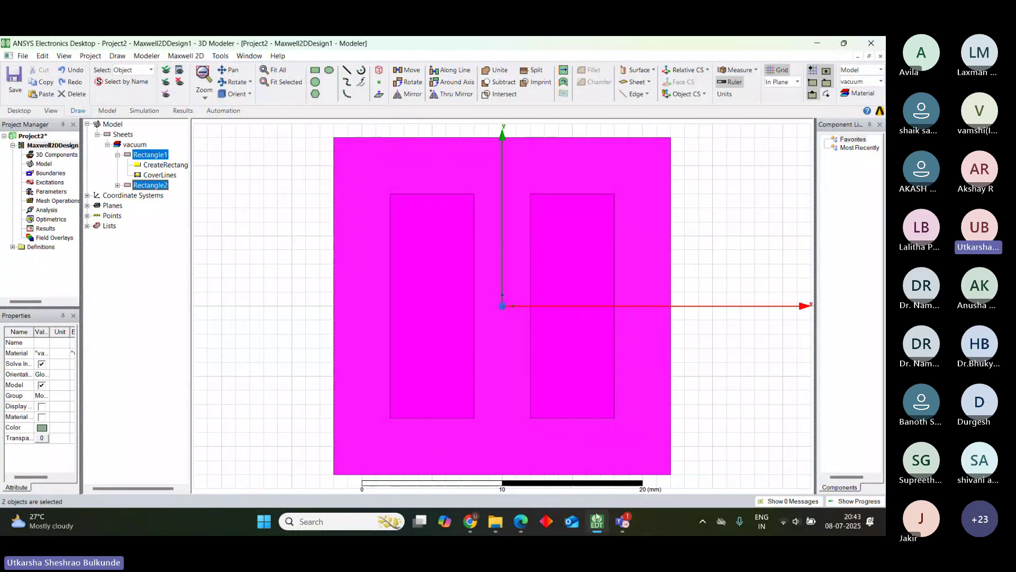
# Look through the meeting's participant list in Teams, return to the Maxwell model and clear the rectangle selection
pyautogui.moveTo(623, 521)
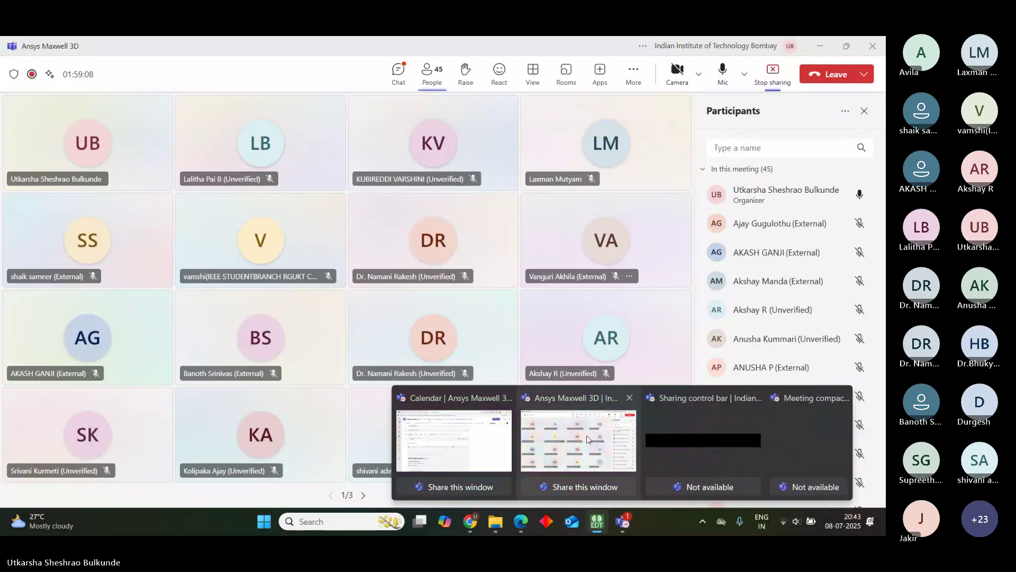
pyautogui.click(587, 435)
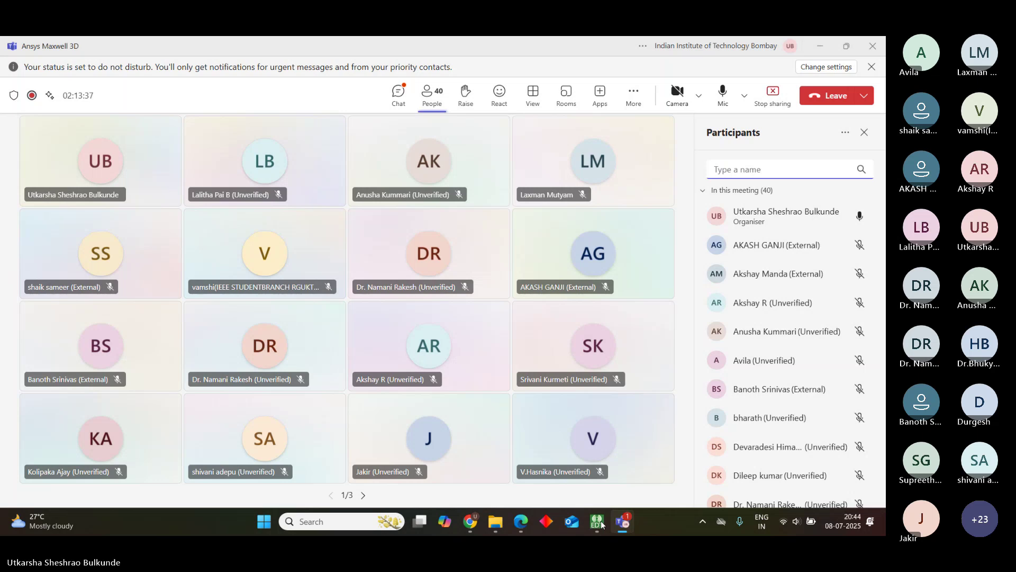
pyautogui.moveTo(620, 522)
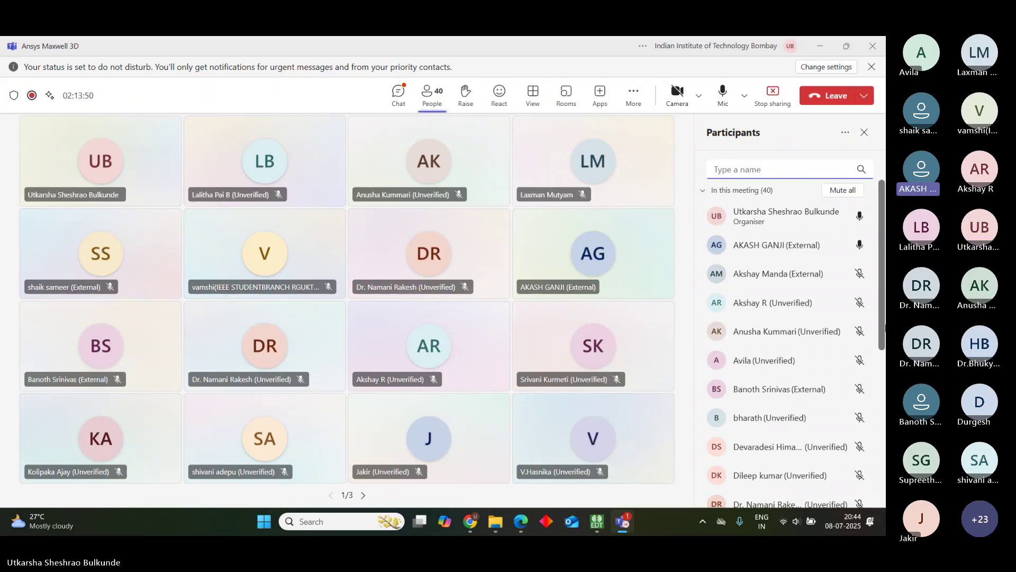
pyautogui.scroll(-3, 884, 328)
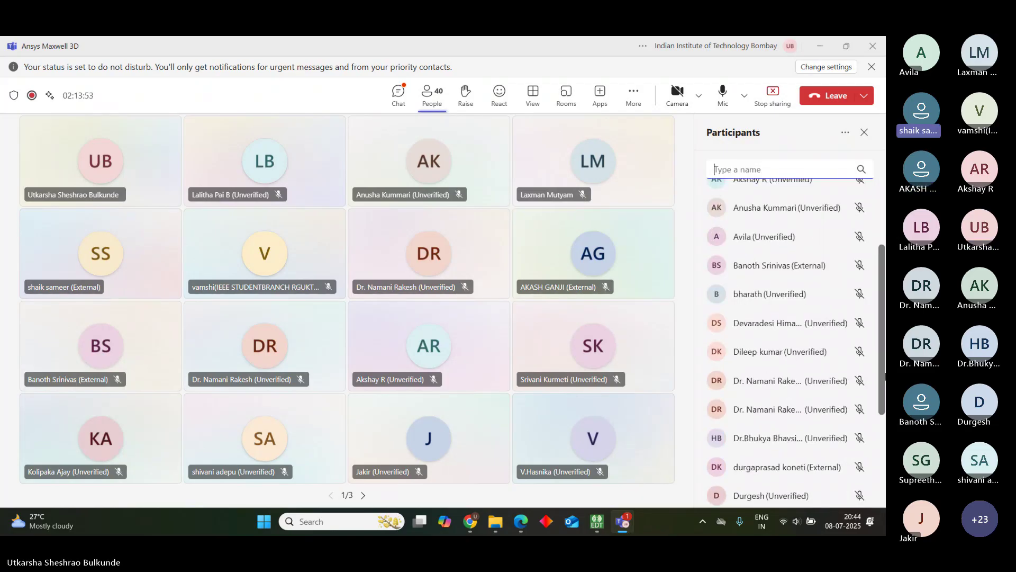
pyautogui.moveTo(884, 376); pyautogui.dragTo(883, 432)
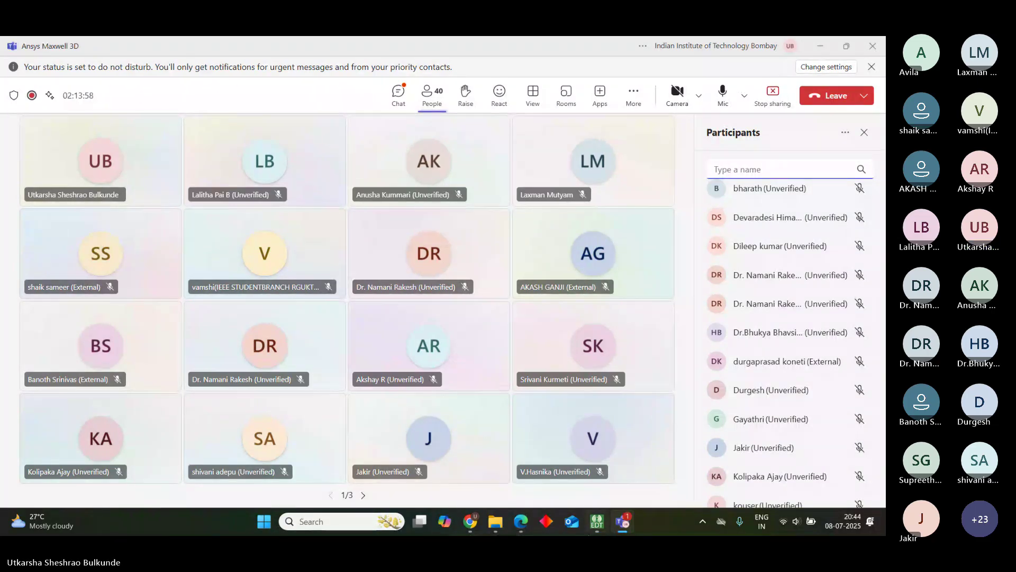
pyautogui.click(596, 523)
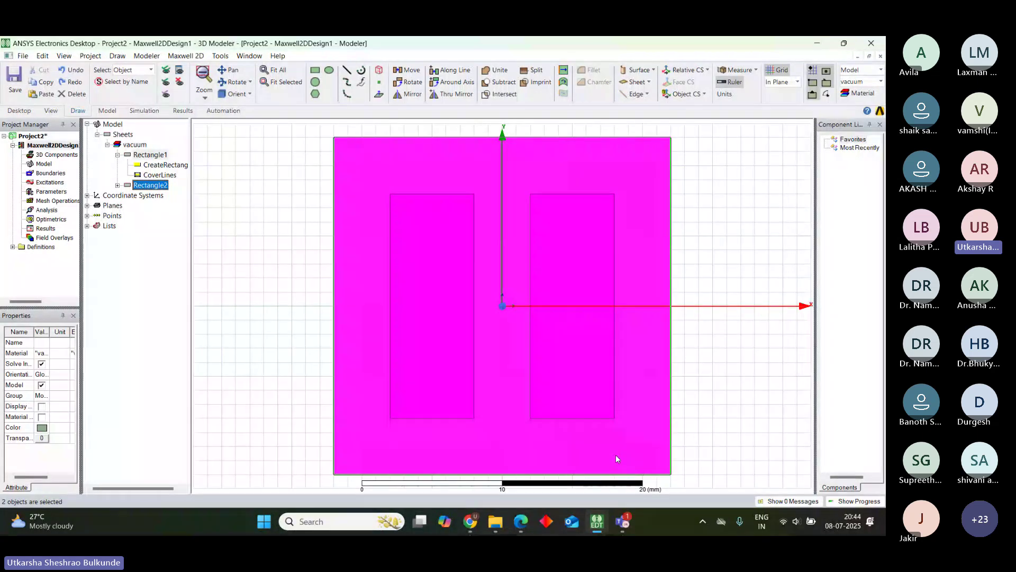
pyautogui.click(740, 246)
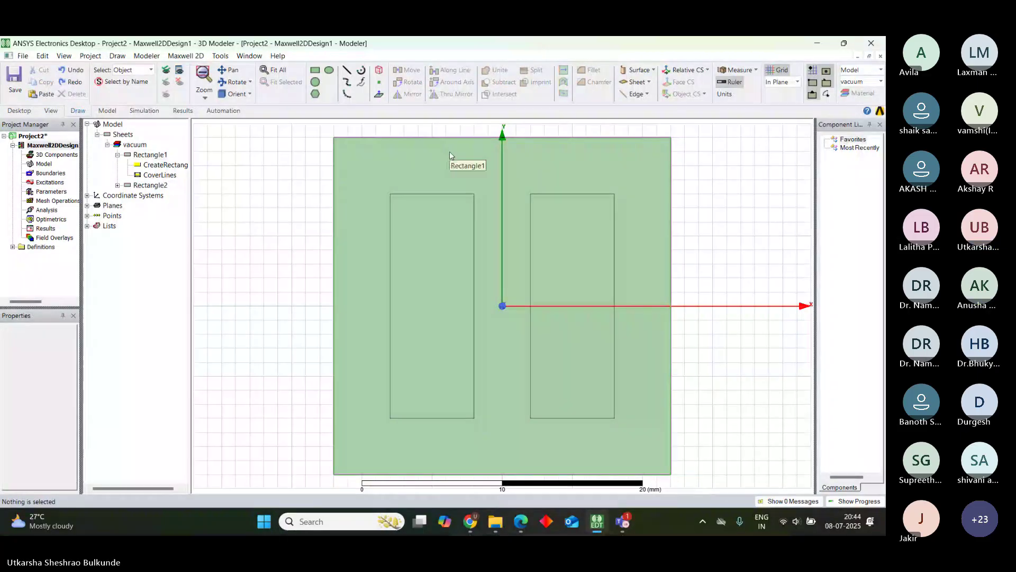
# Subtract Rectangle2 from Rectangle1 without cloning the tool object, and clear the selection
pyautogui.click(382, 173)
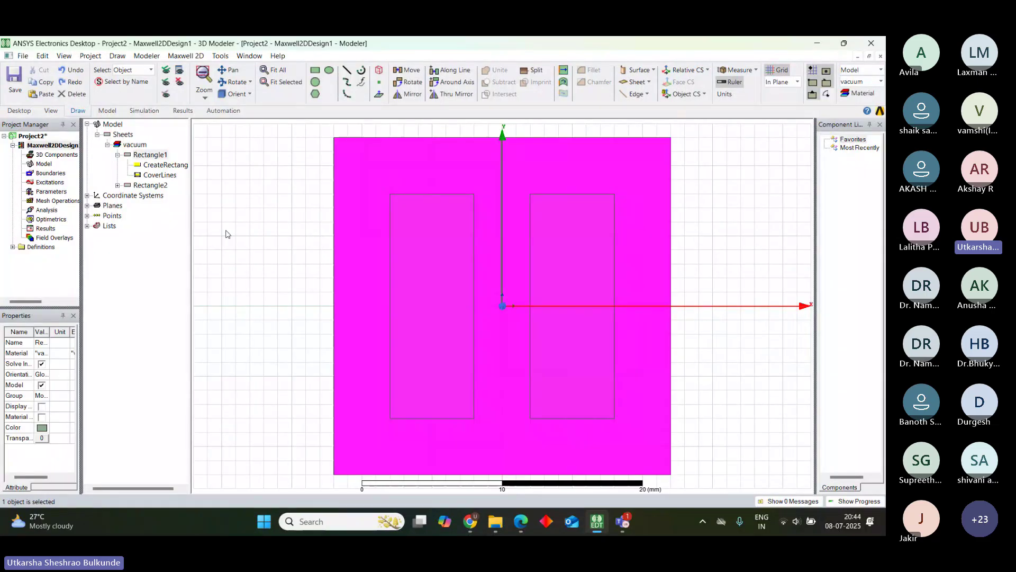
pyautogui.keyDown('ctrl'); pyautogui.click(157, 187); pyautogui.keyUp('ctrl')
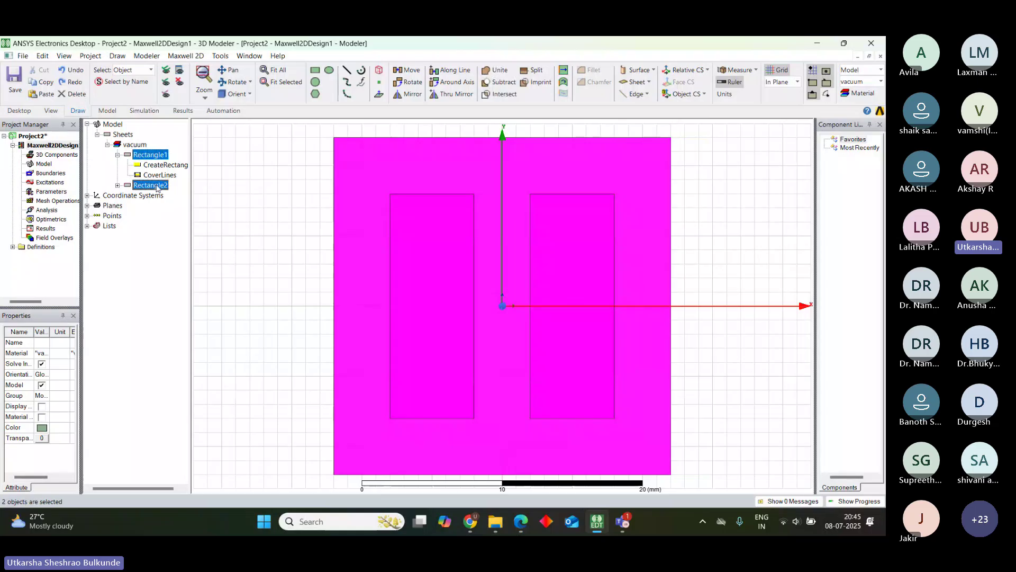
pyautogui.click(504, 83)
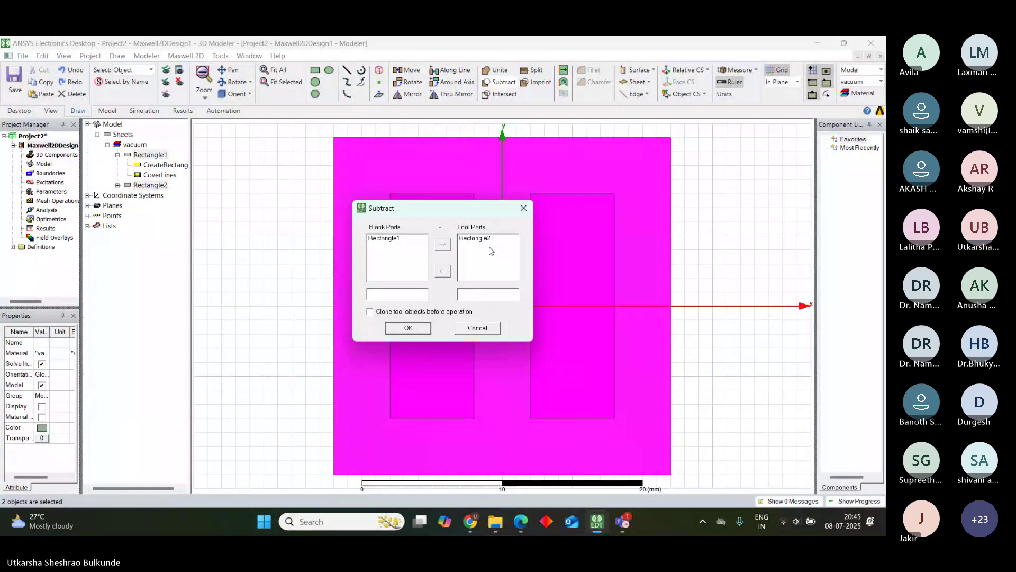
pyautogui.click(409, 328)
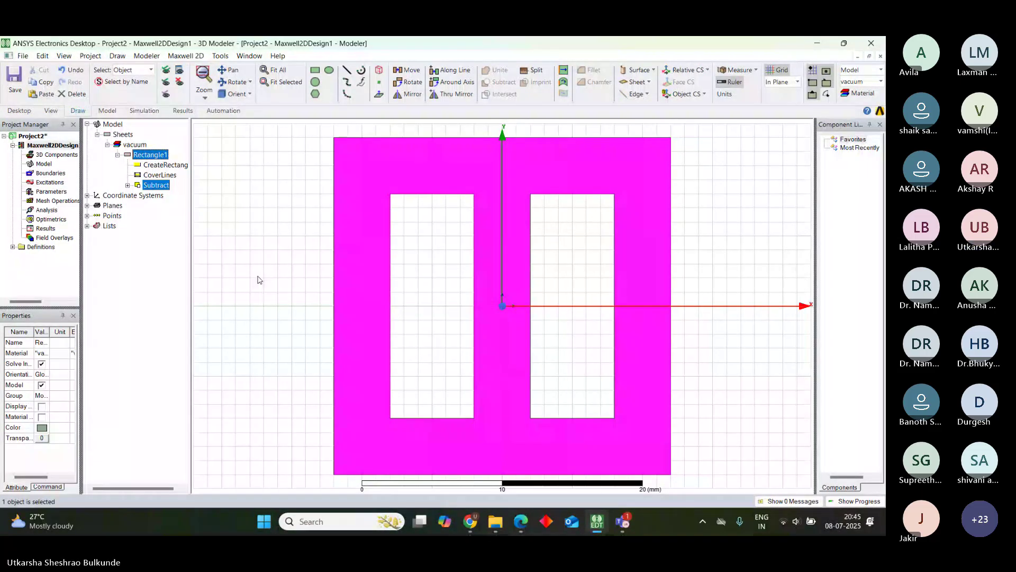
pyautogui.click(259, 279)
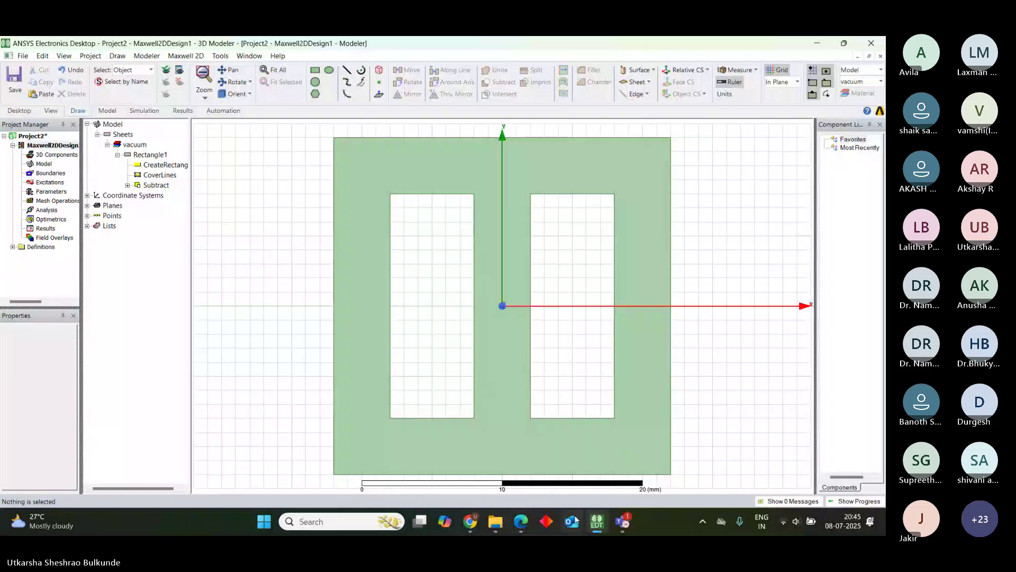
# Switch to the Teams meeting and admit the participant waiting in the lobby
pyautogui.moveTo(622, 522)
pyautogui.click(635, 453)
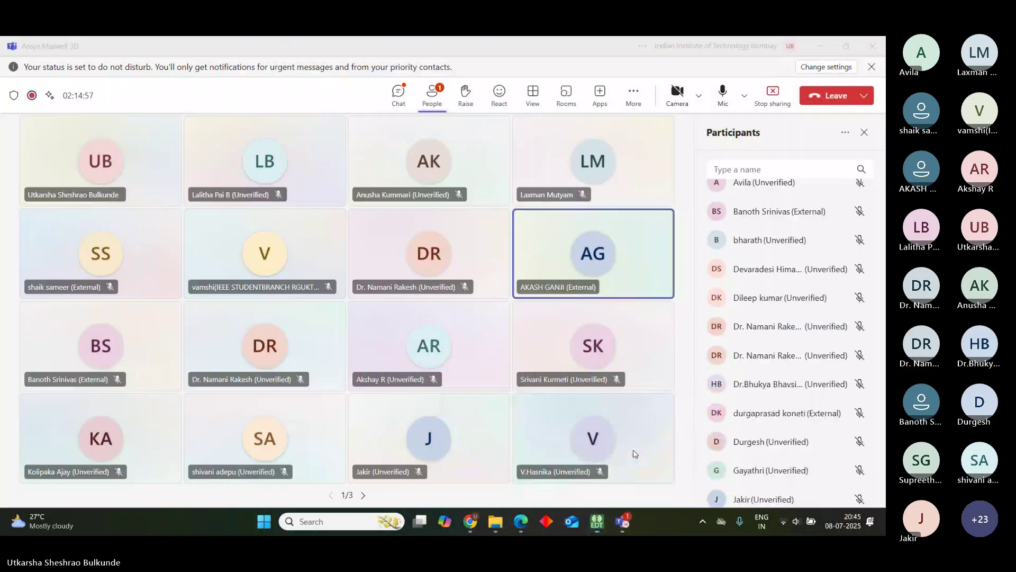
pyautogui.scroll(1, 882, 294)
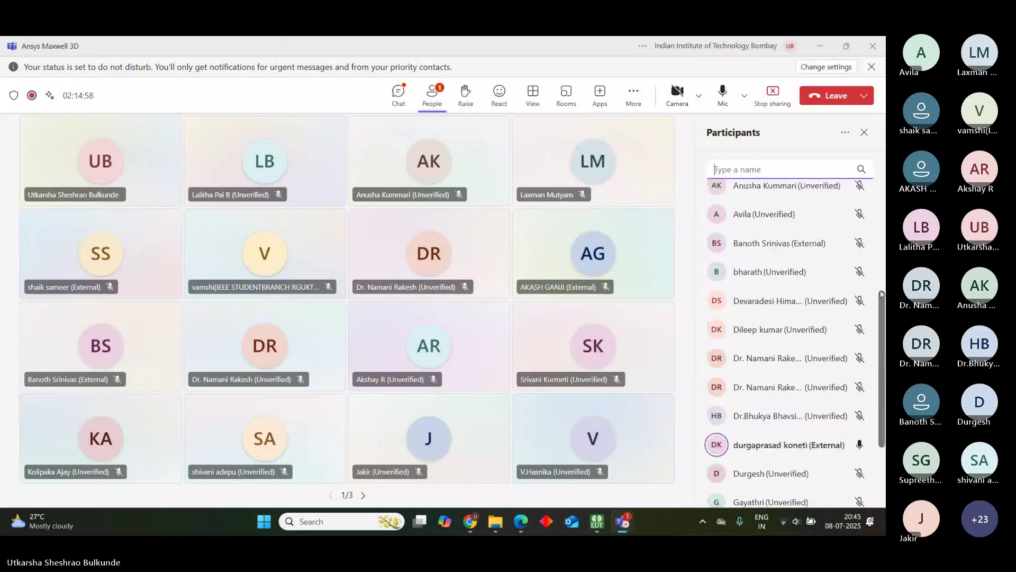
pyautogui.scroll(3, 882, 294)
pyautogui.click(839, 217)
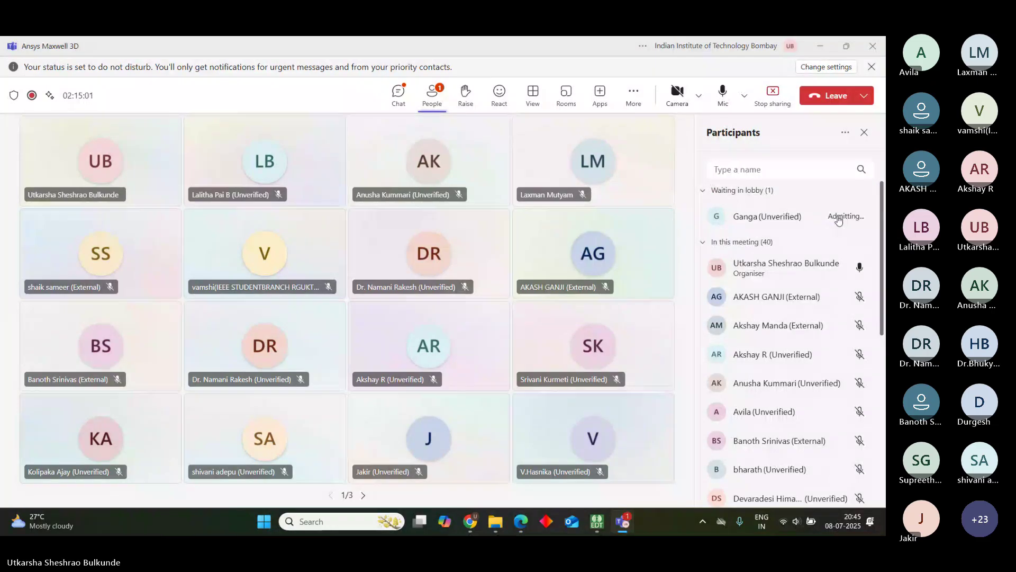
# Check the transformer dimension drawing in Ansys Manual.pdf in the browser and go back to the Teams meeting
pyautogui.moveTo(595, 523)
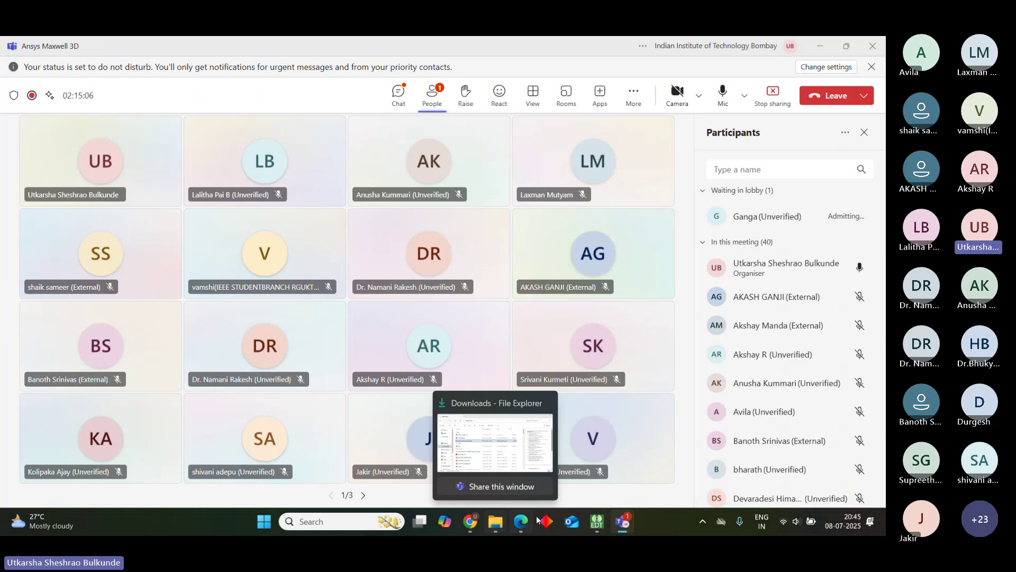
pyautogui.click(521, 522)
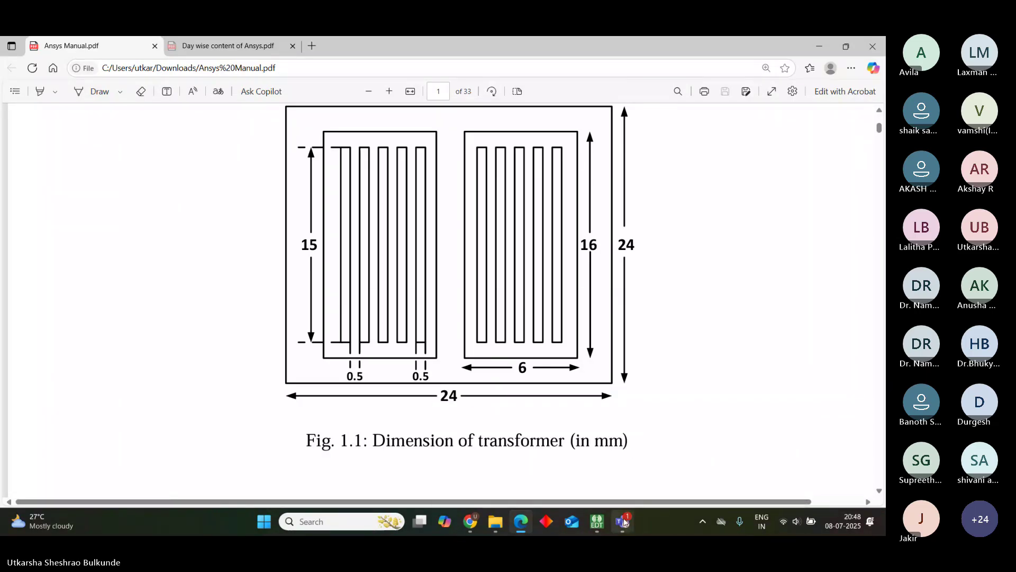
pyautogui.moveTo(625, 522)
pyautogui.click(619, 437)
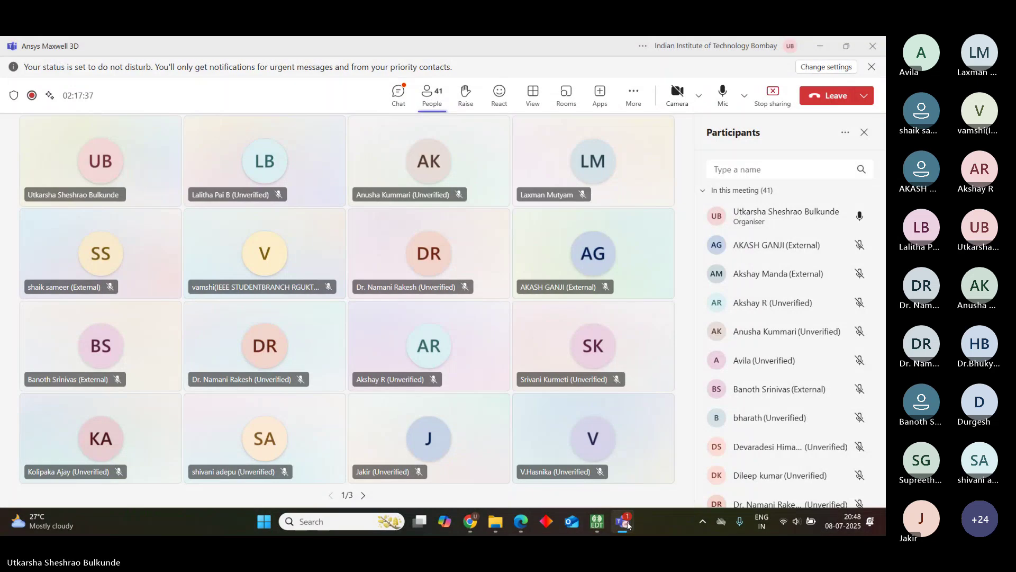
pyautogui.moveTo(626, 523)
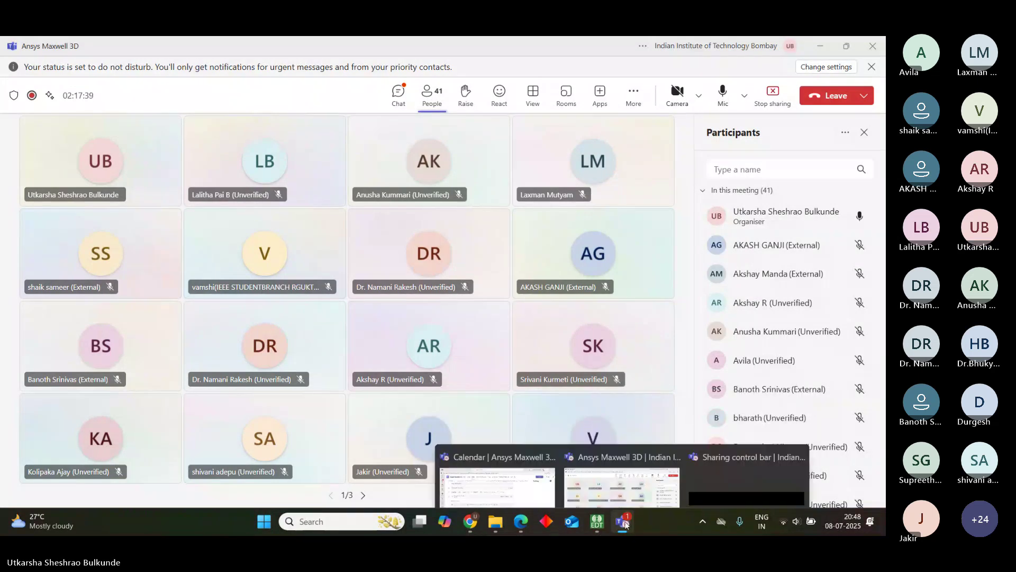
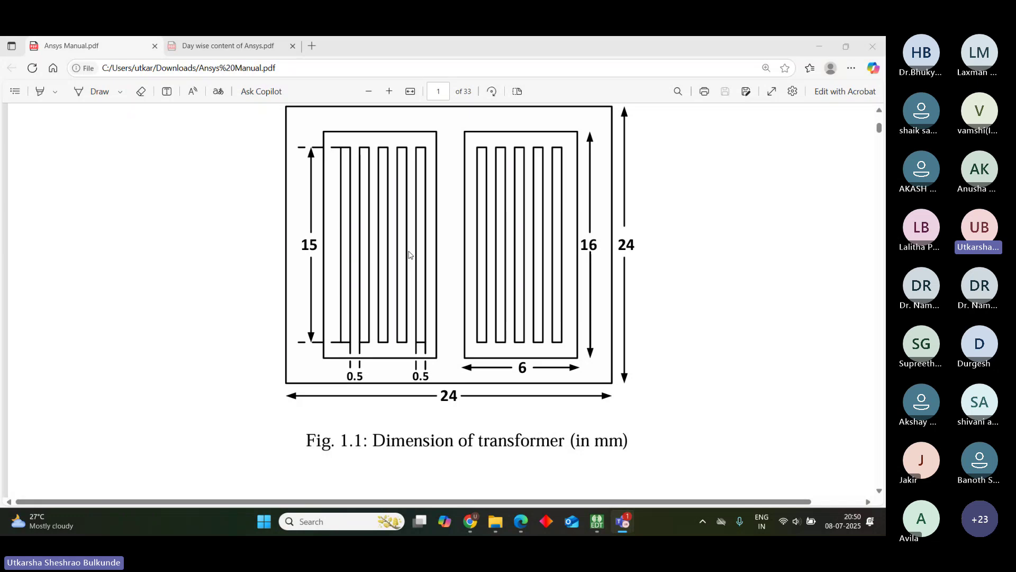
# In Ansys Manual.pdf, draw a blue line across the five winding strips in the drawing's left window and write 4.5 beneath it
pyautogui.click(84, 93)
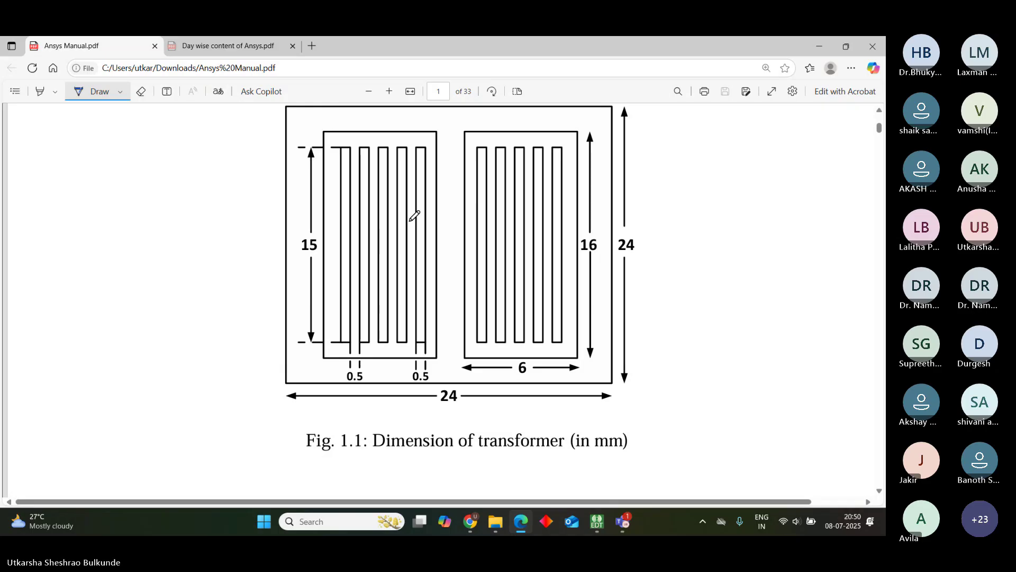
pyautogui.moveTo(411, 221); pyautogui.dragTo(427, 221)
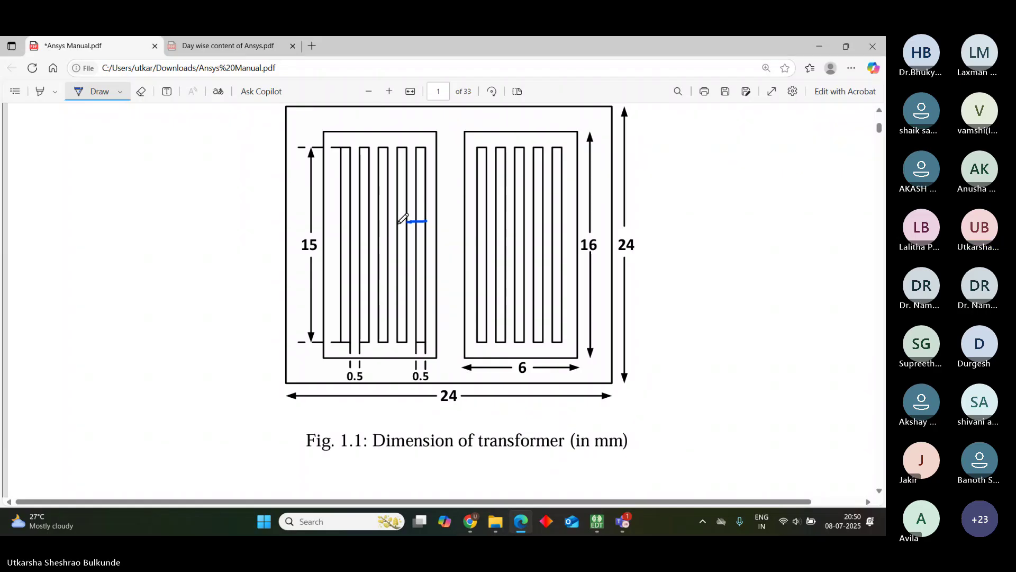
pyautogui.moveTo(409, 221); pyautogui.dragTo(393, 222)
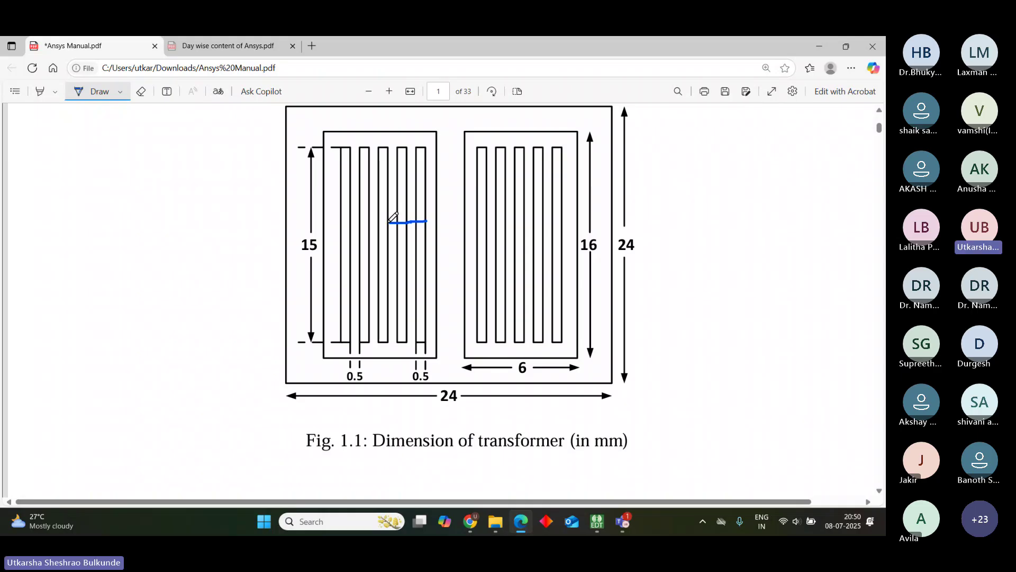
pyautogui.moveTo(389, 222); pyautogui.dragTo(372, 223)
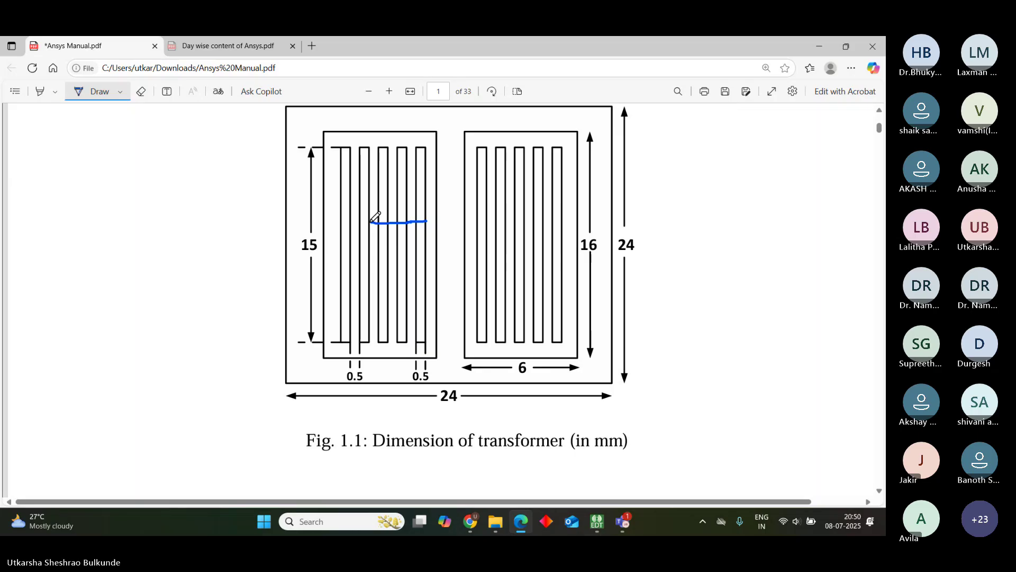
pyautogui.moveTo(370, 221); pyautogui.dragTo(352, 223)
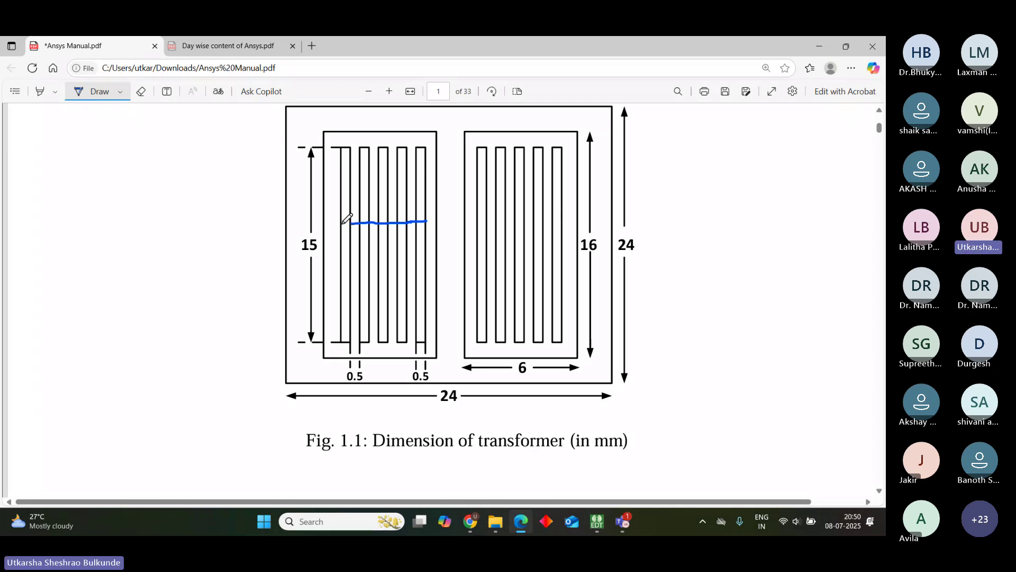
pyautogui.moveTo(342, 226); pyautogui.dragTo(349, 224)
pyautogui.moveTo(365, 232)
pyautogui.mouseDown()
pyautogui.moveTo(382, 249)
pyautogui.moveTo(388, 241)
pyautogui.mouseUp()
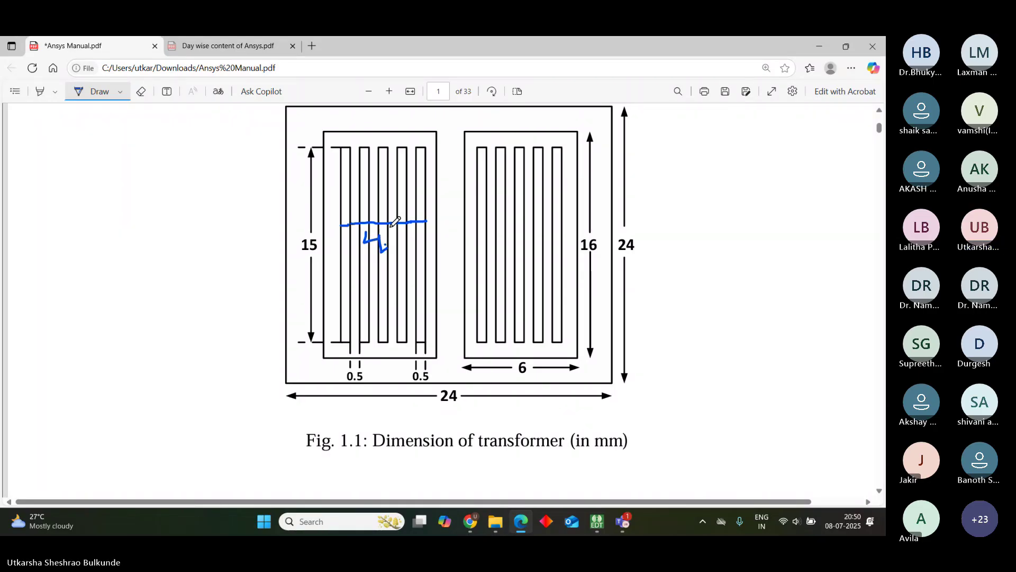
pyautogui.moveTo(392, 233)
pyautogui.mouseDown()
pyautogui.moveTo(406, 241)
pyautogui.moveTo(380, 256)
pyautogui.mouseUp()
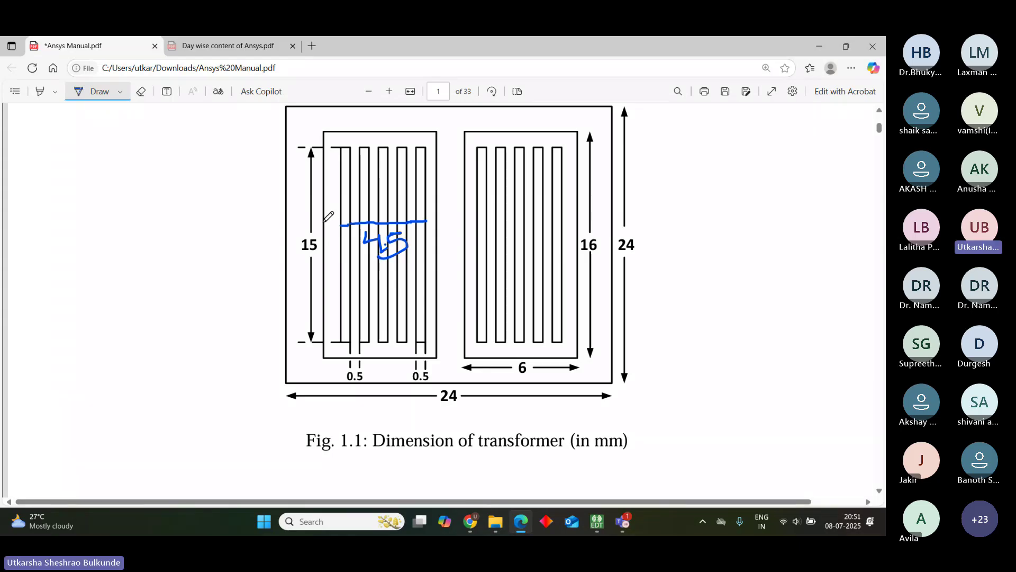
# Mark the gaps on both sides of the left window's winding strips and write 6 mm above that window
pyautogui.moveTo(325, 223); pyautogui.dragTo(334, 222)
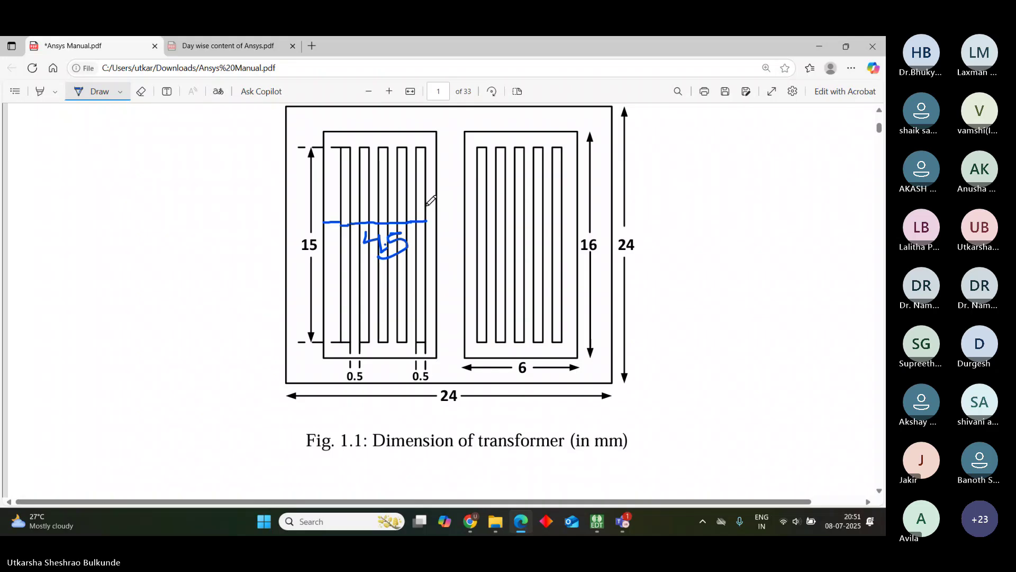
pyautogui.moveTo(427, 206); pyautogui.dragTo(434, 205)
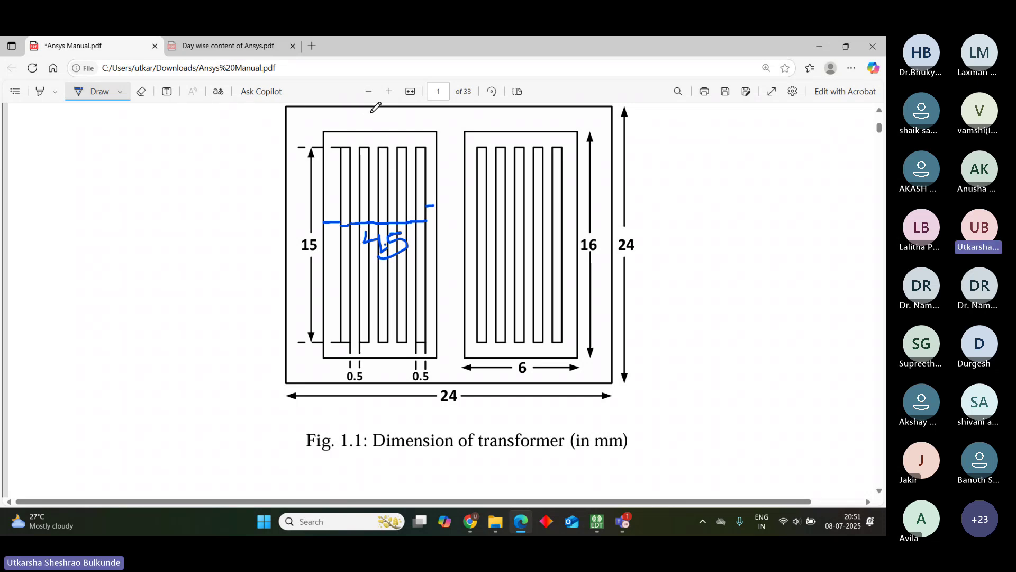
pyautogui.moveTo(365, 116)
pyautogui.mouseDown()
pyautogui.moveTo(390, 127)
pyautogui.moveTo(375, 128)
pyautogui.moveTo(392, 113)
pyautogui.moveTo(420, 124)
pyautogui.mouseUp()
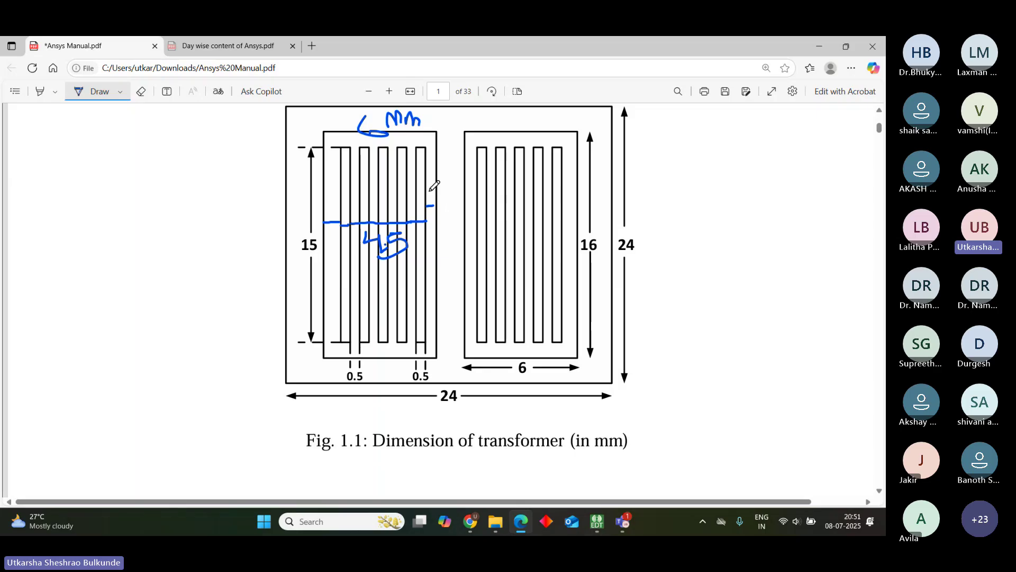
# Label the gap right of the left window's strips 0.5 and overwrite the 4.5 note as 5.5
pyautogui.moveTo(435, 184); pyautogui.dragTo(430, 189)
pyautogui.click(440, 193)
pyautogui.moveTo(444, 186)
pyautogui.mouseDown()
pyautogui.moveTo(456, 196)
pyautogui.moveTo(446, 201)
pyautogui.mouseUp()
pyautogui.moveTo(381, 228)
pyautogui.mouseDown()
pyautogui.moveTo(365, 245)
pyautogui.moveTo(392, 248)
pyautogui.moveTo(369, 255)
pyautogui.mouseUp()
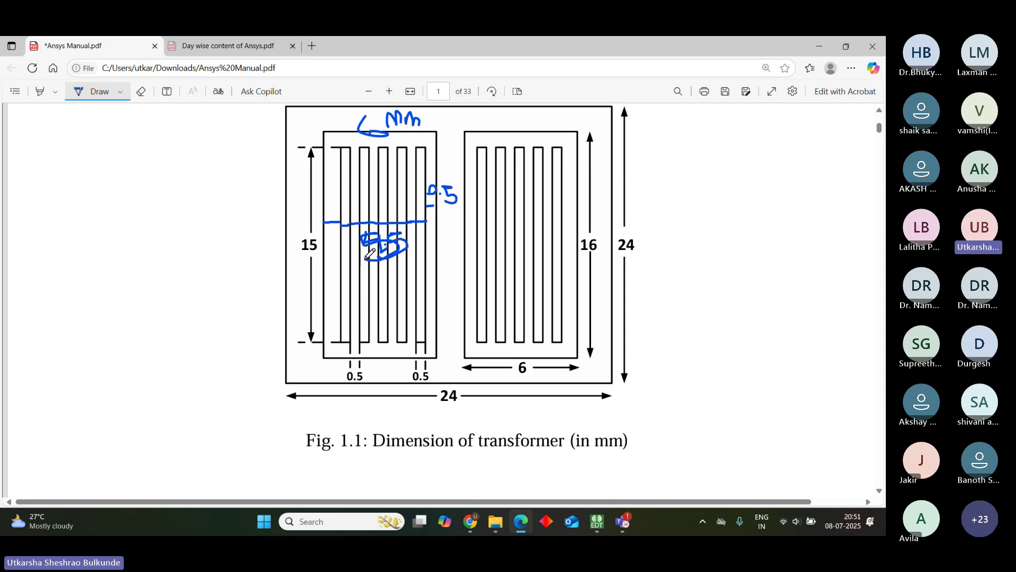
# Erase the 5.5 and 0.5 notes and the line's segment in the gap left of the left window's strips
pyautogui.click(141, 91)
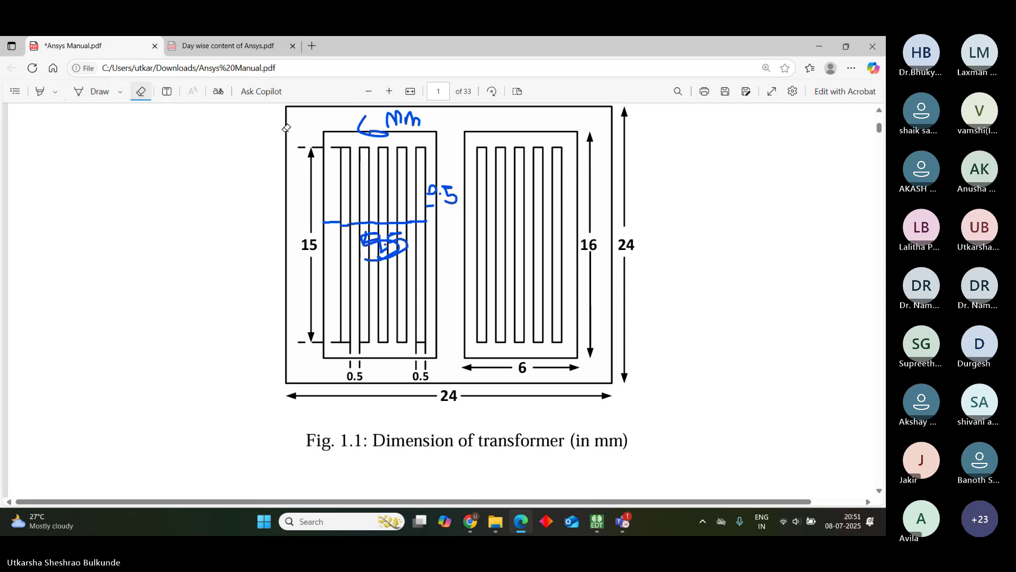
pyautogui.moveTo(360, 233); pyautogui.dragTo(401, 241)
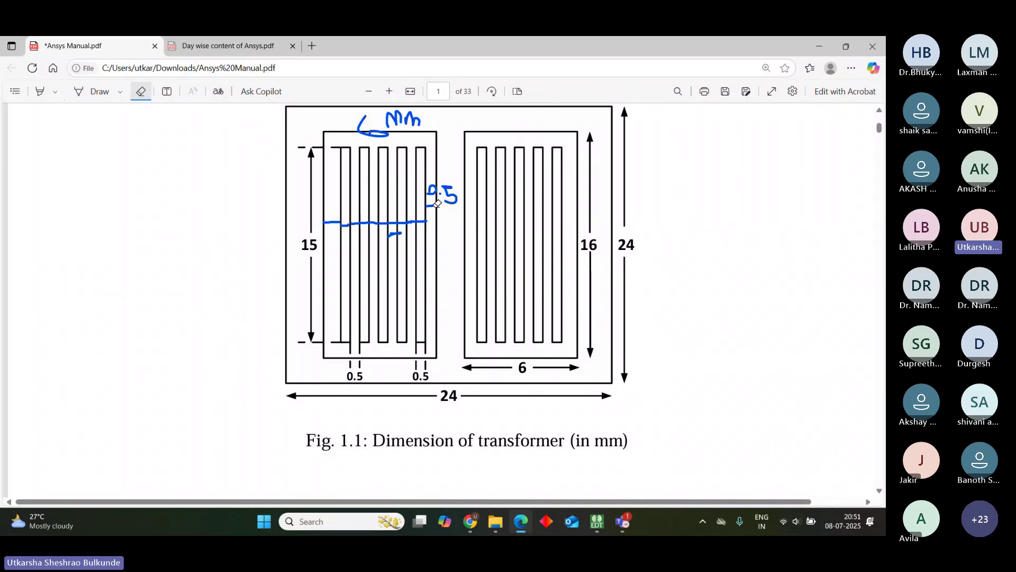
pyautogui.click(75, 95)
pyautogui.click(412, 199)
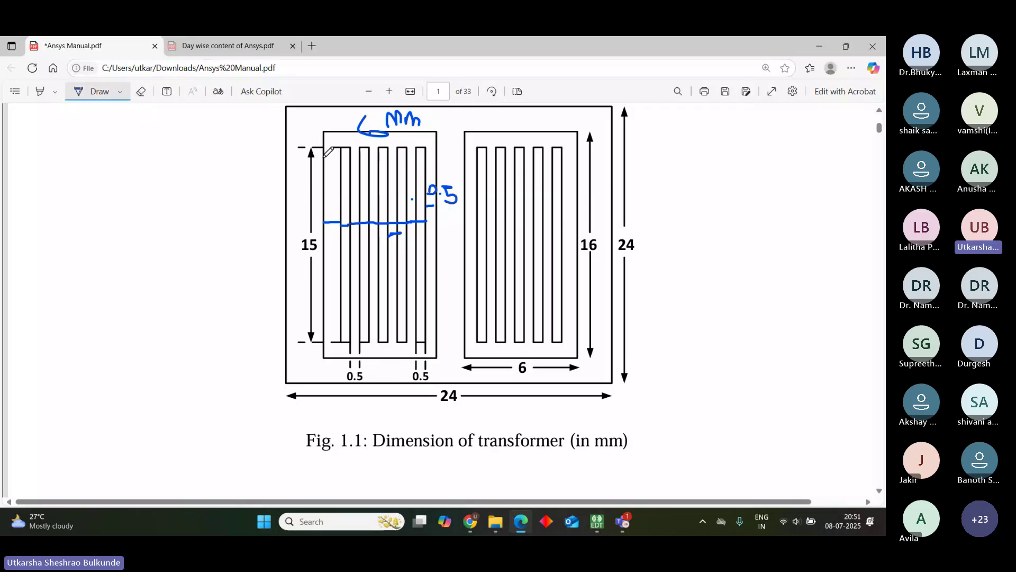
pyautogui.click(138, 93)
pyautogui.moveTo(327, 212); pyautogui.dragTo(337, 208)
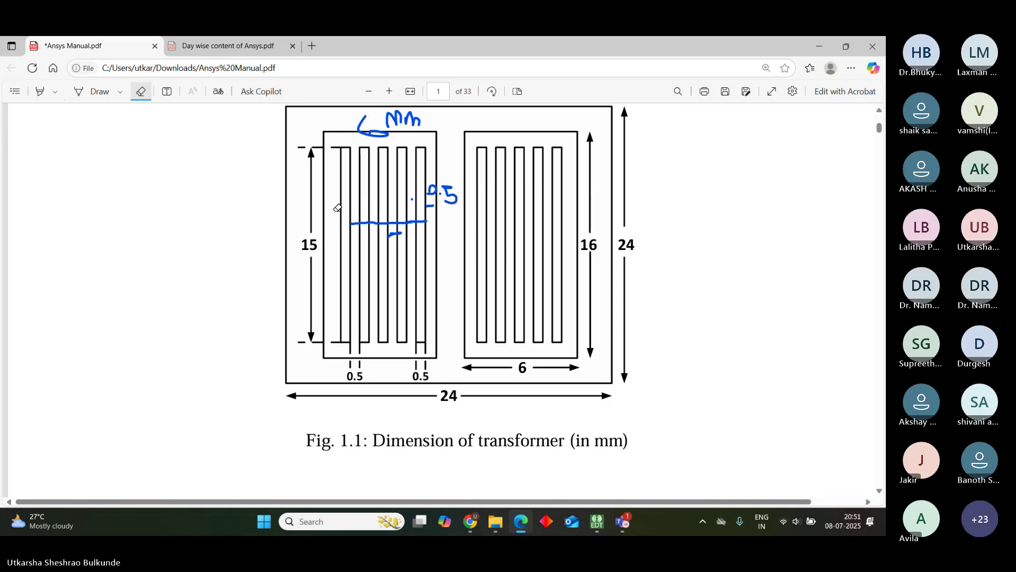
pyautogui.click(433, 188)
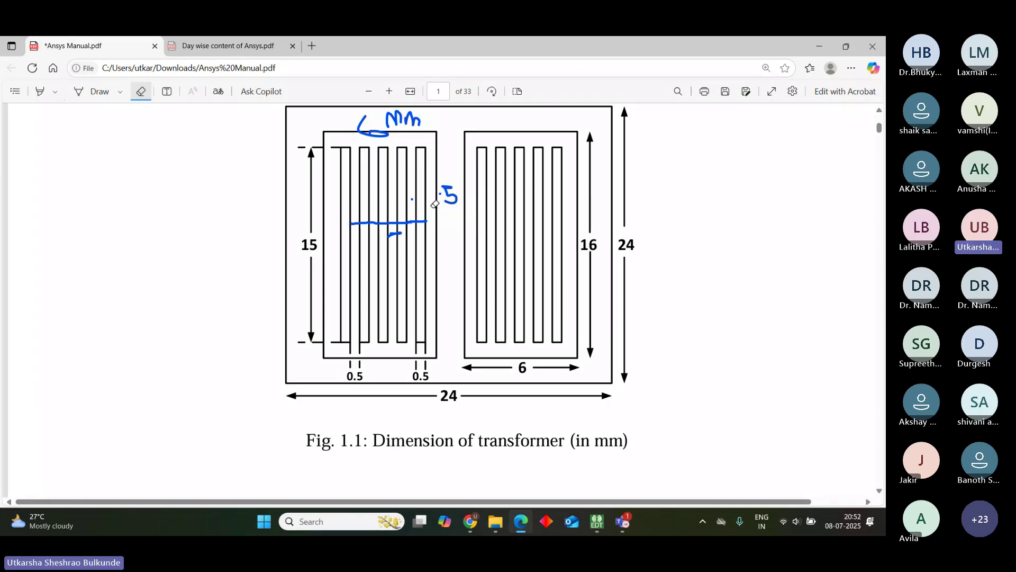
pyautogui.click(450, 196)
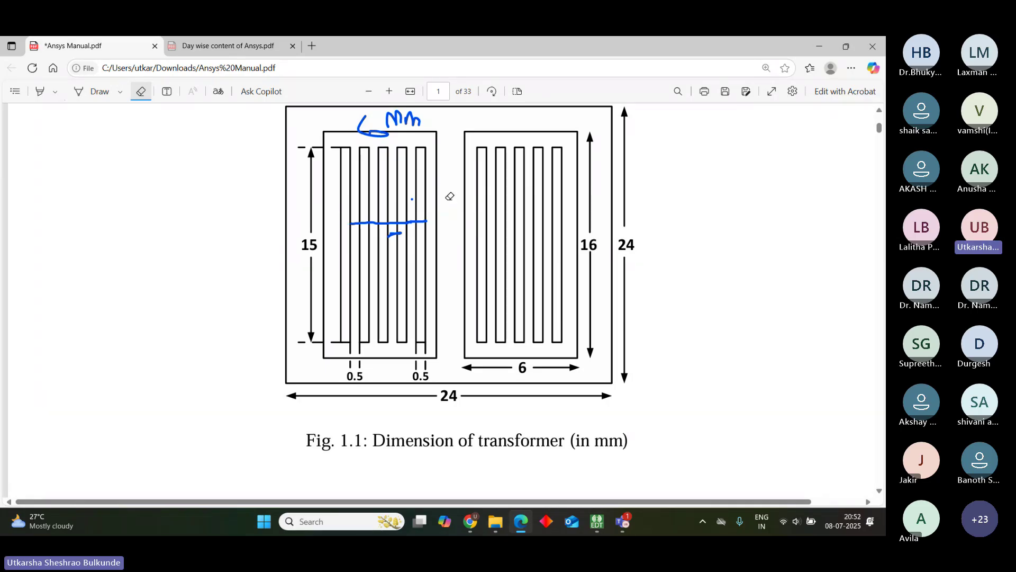
# Extend the blue line from the first strip's outer edge to the left window's right edge and write 5 beneath it
pyautogui.click(78, 94)
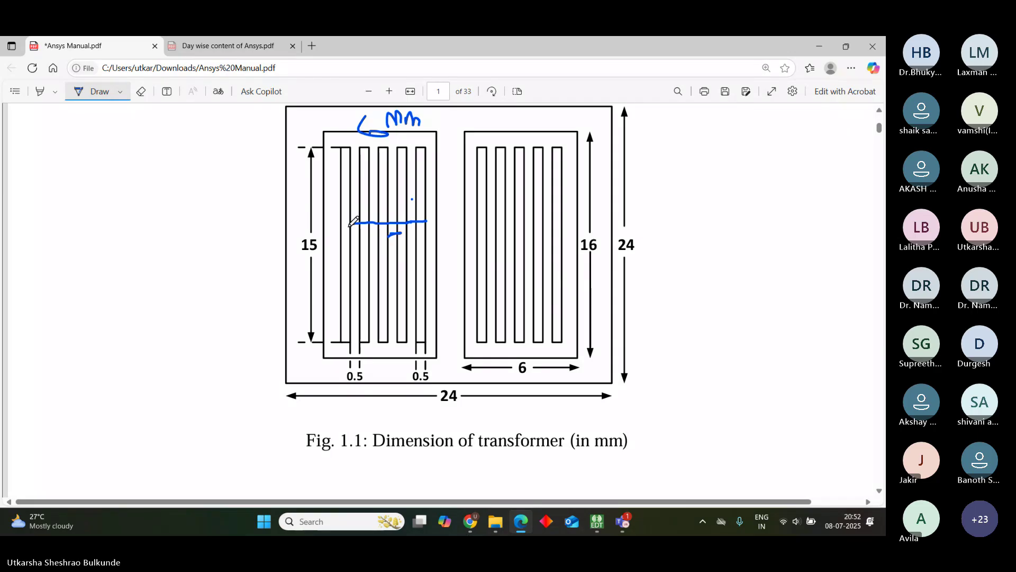
pyautogui.moveTo(352, 223); pyautogui.dragTo(344, 224)
pyautogui.moveTo(426, 222)
pyautogui.mouseDown()
pyautogui.moveTo(438, 221)
pyautogui.moveTo(391, 242)
pyautogui.moveTo(408, 231)
pyautogui.moveTo(386, 255)
pyautogui.mouseUp()
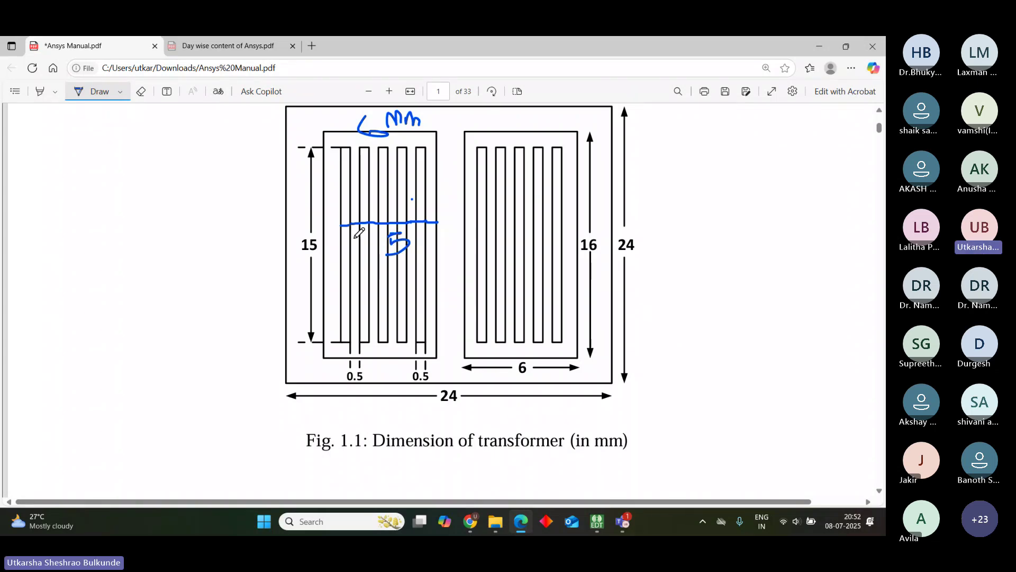
# Mark the gap between the left window's outer edge and its first strip with a double-headed arrow and label it 1
pyautogui.moveTo(341, 225); pyautogui.dragTo(325, 225)
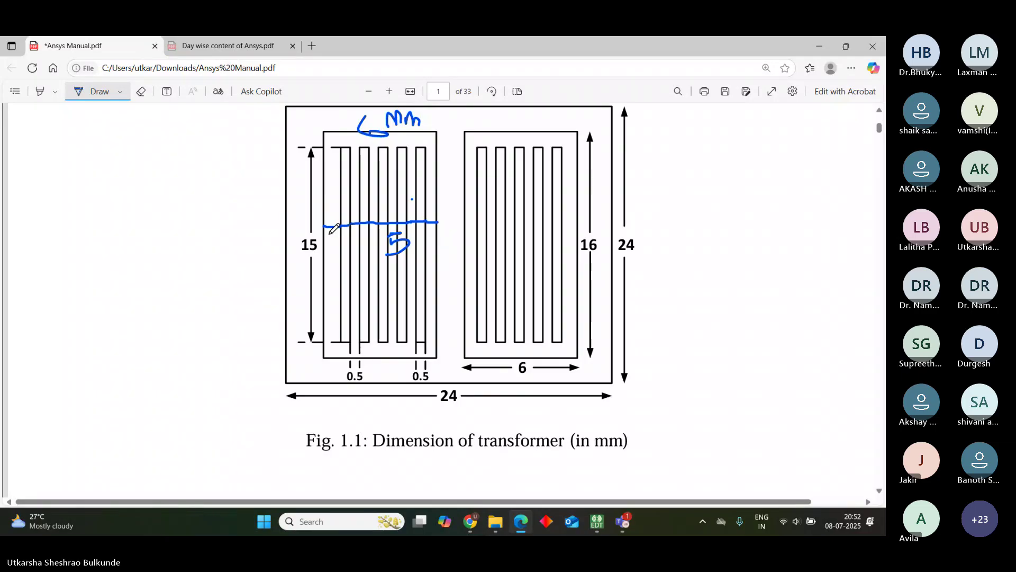
pyautogui.moveTo(329, 234); pyautogui.dragTo(336, 237)
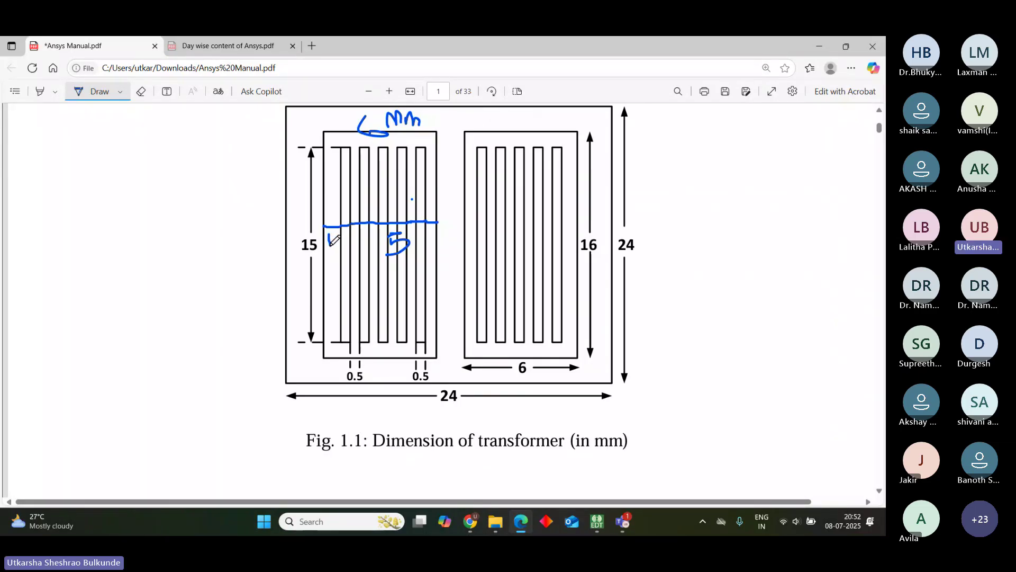
pyautogui.moveTo(337, 225)
pyautogui.mouseDown()
pyautogui.moveTo(342, 232)
pyautogui.moveTo(331, 232)
pyautogui.mouseUp()
pyautogui.click(441, 218)
pyautogui.moveTo(450, 111)
pyautogui.mouseDown()
pyautogui.moveTo(462, 233)
pyautogui.moveTo(448, 247)
pyautogui.mouseUp()
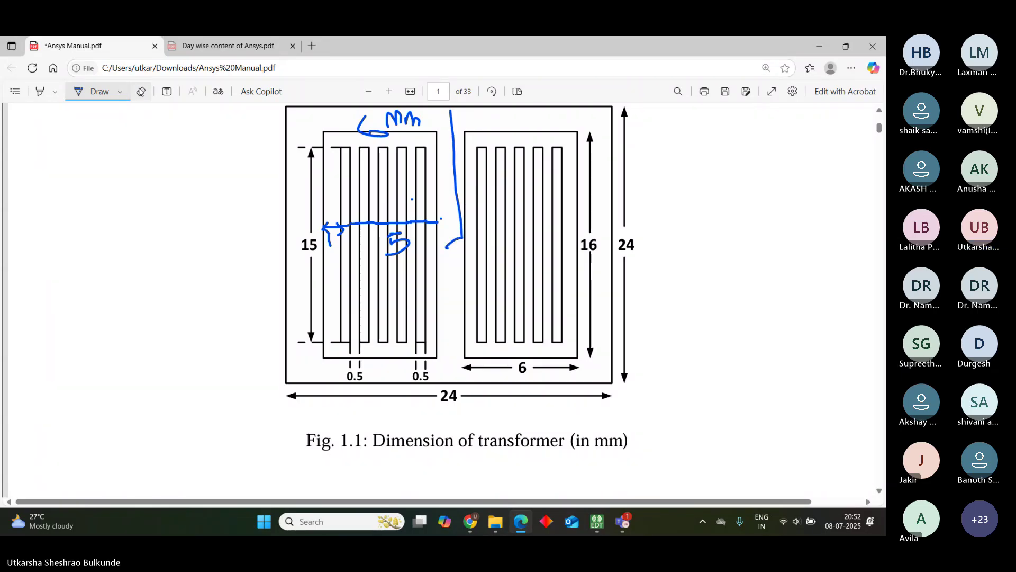
pyautogui.click(141, 91)
pyautogui.click(460, 234)
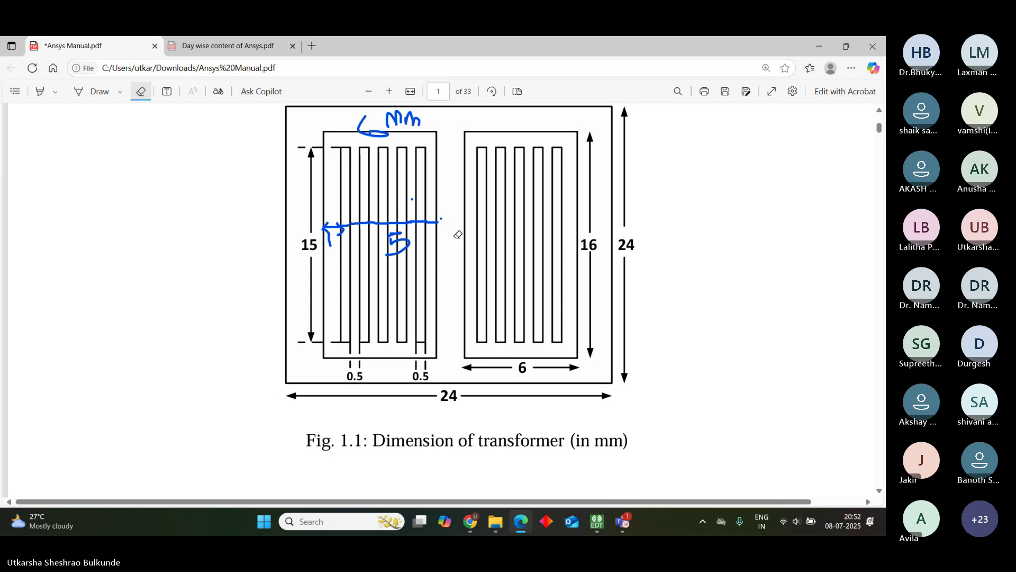
# Draw a double-headed arrow across the core's centre leg between the two windows and label it 4
pyautogui.click(77, 93)
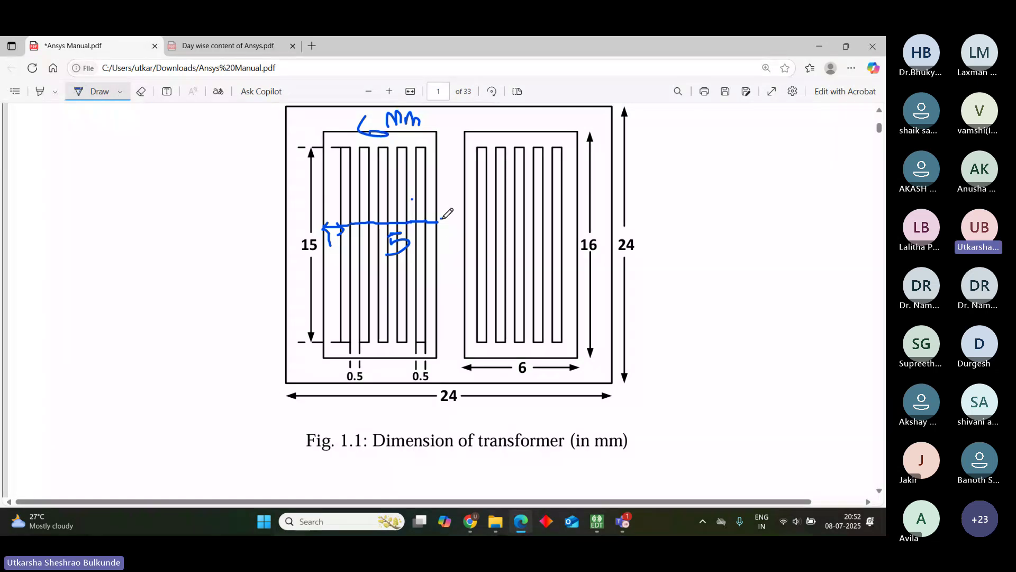
pyautogui.moveTo(443, 217)
pyautogui.mouseDown()
pyautogui.moveTo(466, 222)
pyautogui.moveTo(458, 229)
pyautogui.moveTo(450, 215)
pyautogui.moveTo(460, 207)
pyautogui.moveTo(458, 220)
pyautogui.mouseUp()
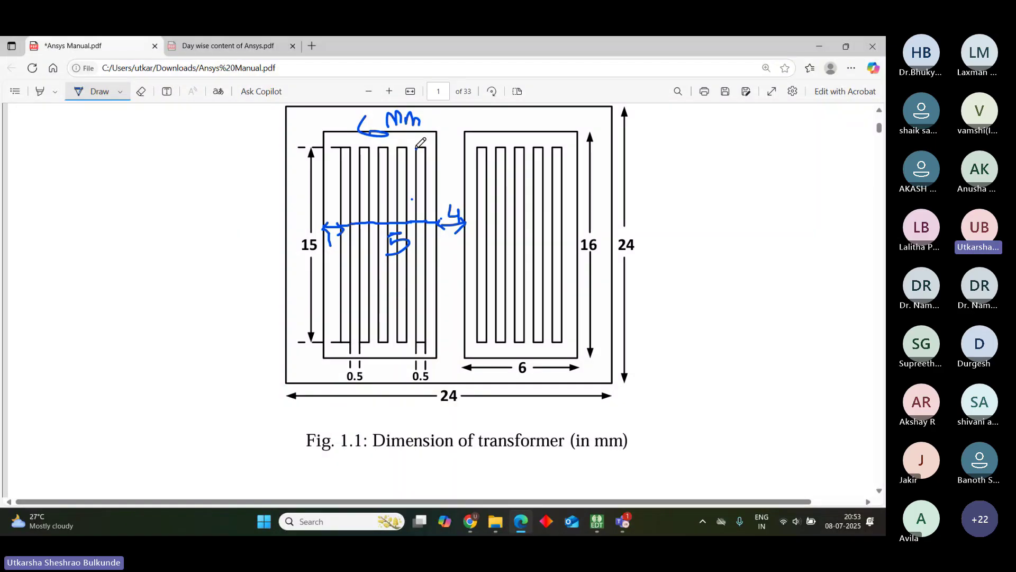
# Write the coordinates (3,7.5) above the rightmost strip of the left window
pyautogui.moveTo(417, 138)
pyautogui.mouseDown()
pyautogui.moveTo(425, 141)
pyautogui.moveTo(425, 128)
pyautogui.mouseUp()
pyautogui.moveTo(481, 122); pyautogui.dragTo(483, 132)
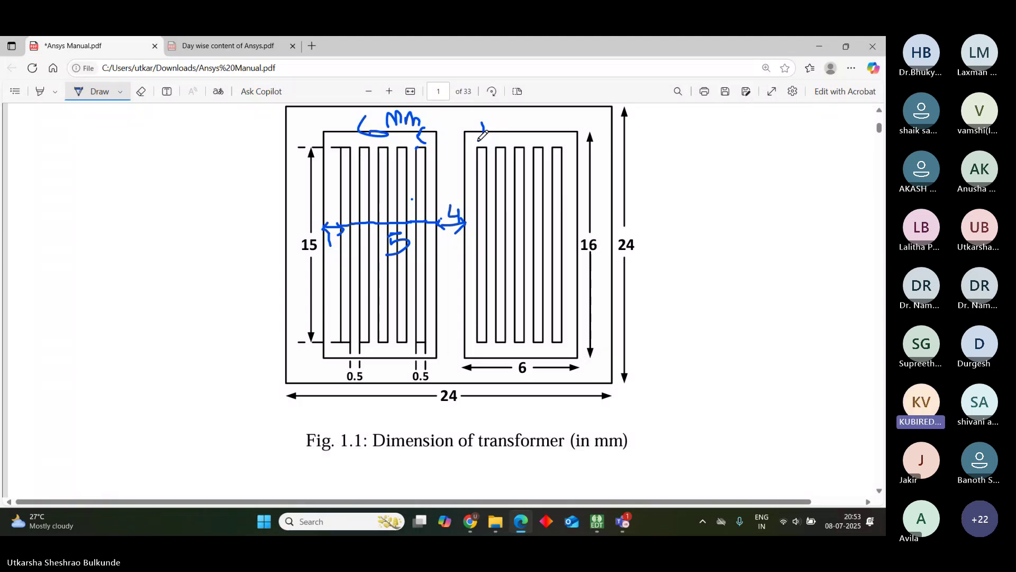
pyautogui.moveTo(479, 139)
pyautogui.mouseDown()
pyautogui.moveTo(429, 139)
pyautogui.moveTo(438, 142)
pyautogui.moveTo(427, 152)
pyautogui.mouseUp()
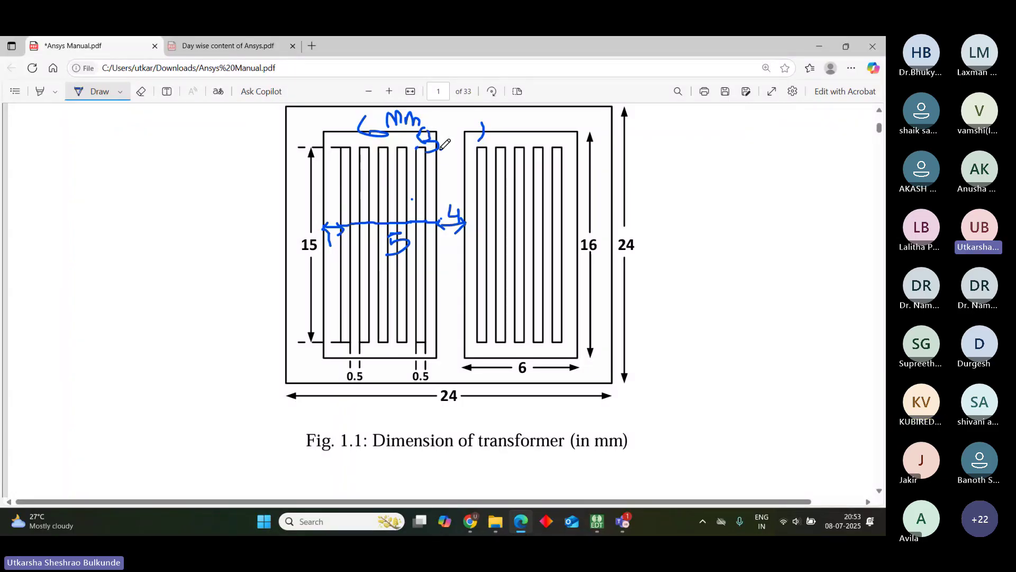
pyautogui.click(442, 148)
pyautogui.moveTo(443, 132); pyautogui.dragTo(448, 139)
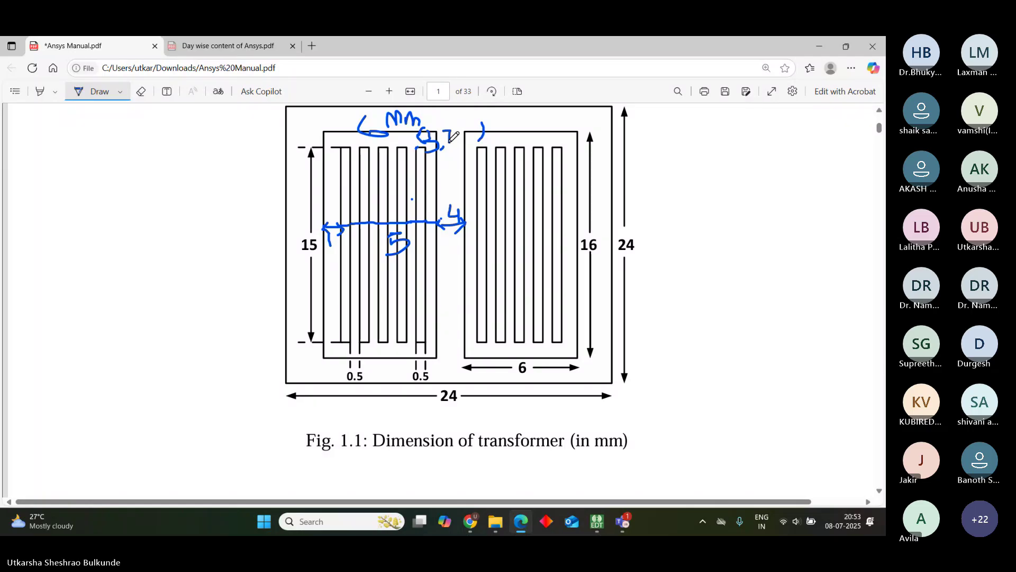
pyautogui.click(454, 140)
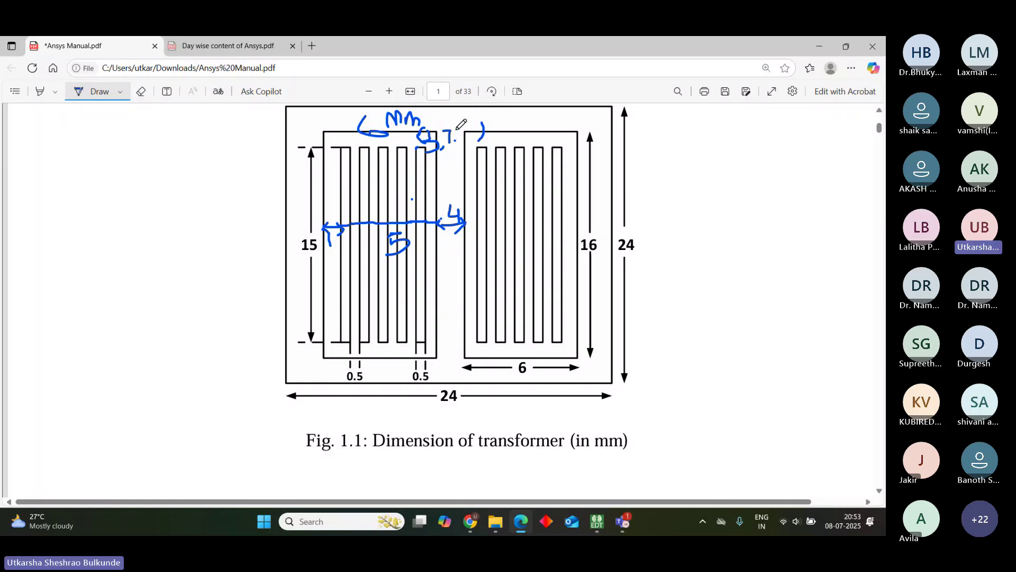
pyautogui.moveTo(457, 131)
pyautogui.mouseDown()
pyautogui.moveTo(474, 126)
pyautogui.moveTo(464, 138)
pyautogui.mouseUp()
pyautogui.moveTo(460, 134); pyautogui.dragTo(456, 144)
# Mark the distance from the rightmost strip to the window edge as 1 and half the centre leg as 2
pyautogui.moveTo(436, 206); pyautogui.dragTo(417, 204)
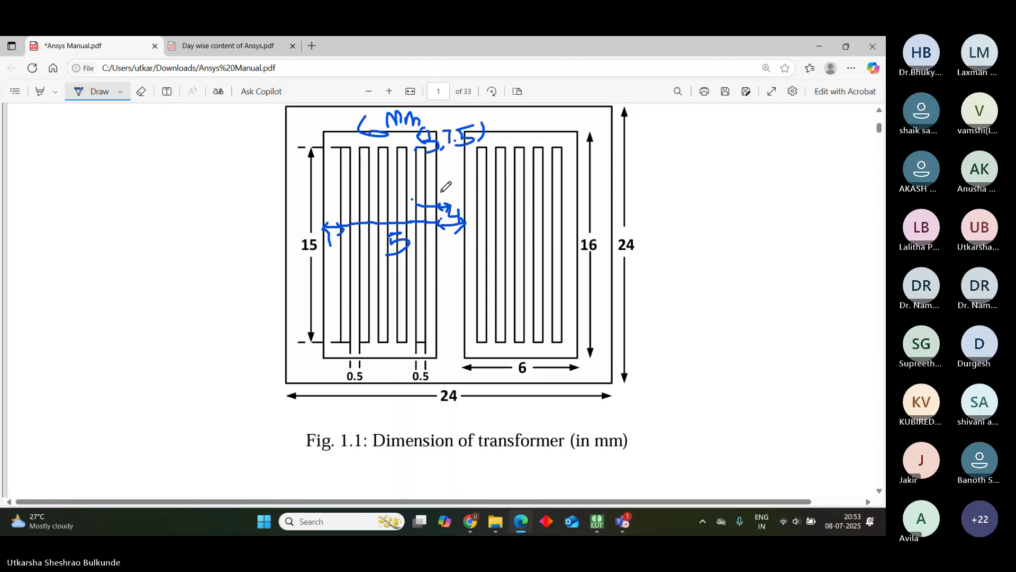
pyautogui.moveTo(439, 190)
pyautogui.mouseDown()
pyautogui.moveTo(454, 205)
pyautogui.moveTo(430, 201)
pyautogui.mouseUp()
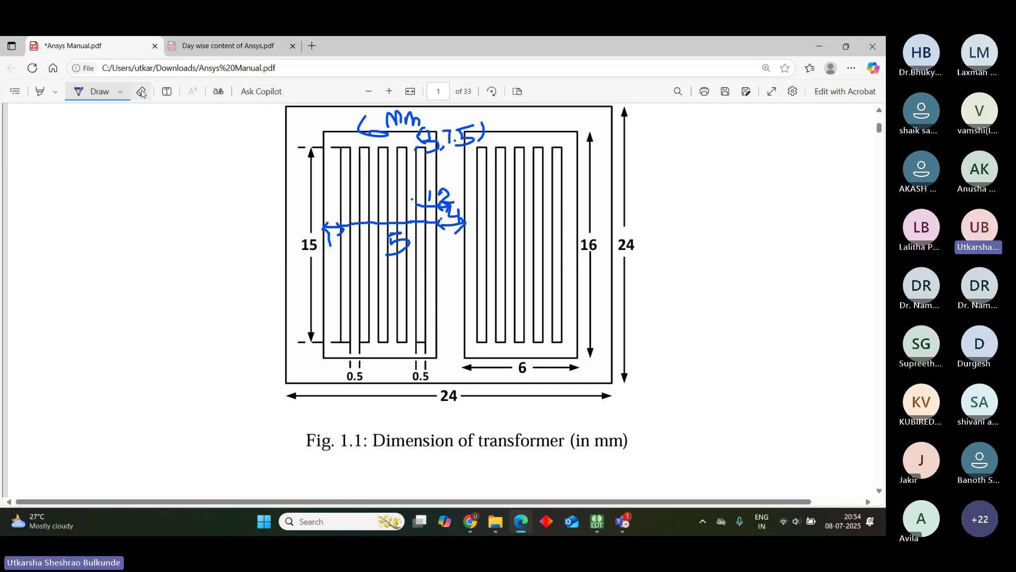
pyautogui.click(142, 92)
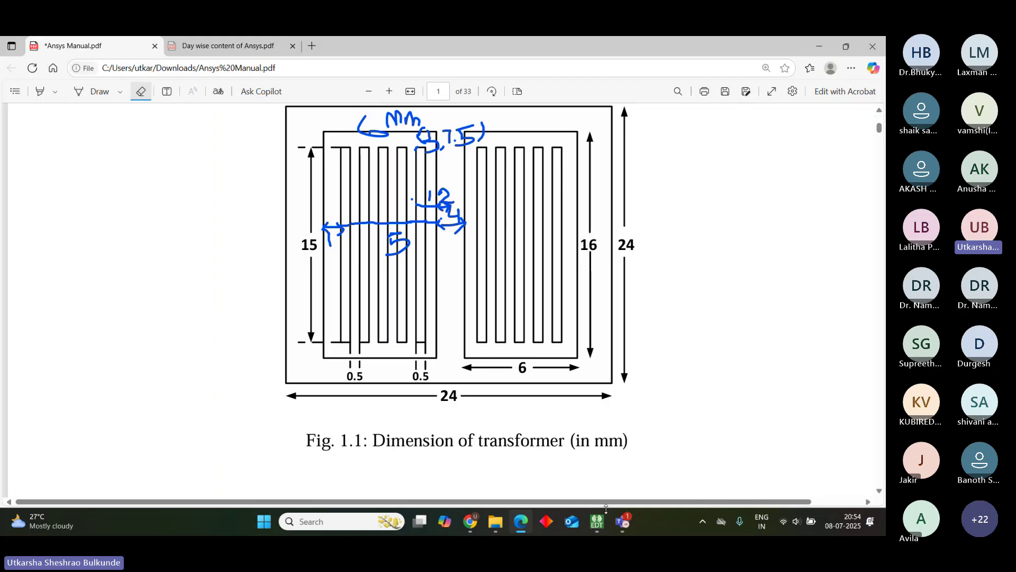
# Switch to ANSYS Electronics Desktop and draw a rectangle about 1 by 14 mm inside the core's left window, starting at -4, 7
pyautogui.click(601, 466)
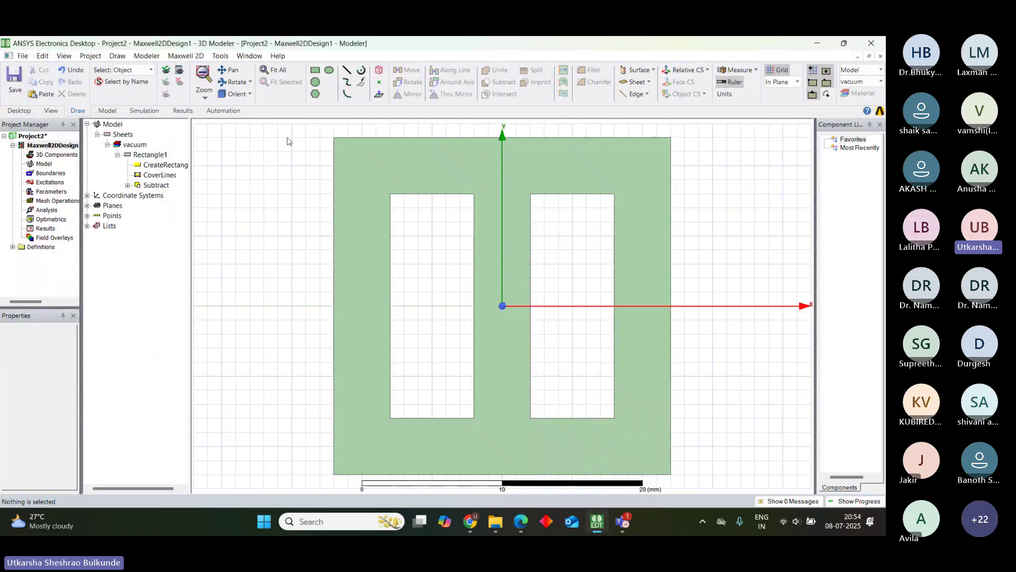
pyautogui.click(314, 73)
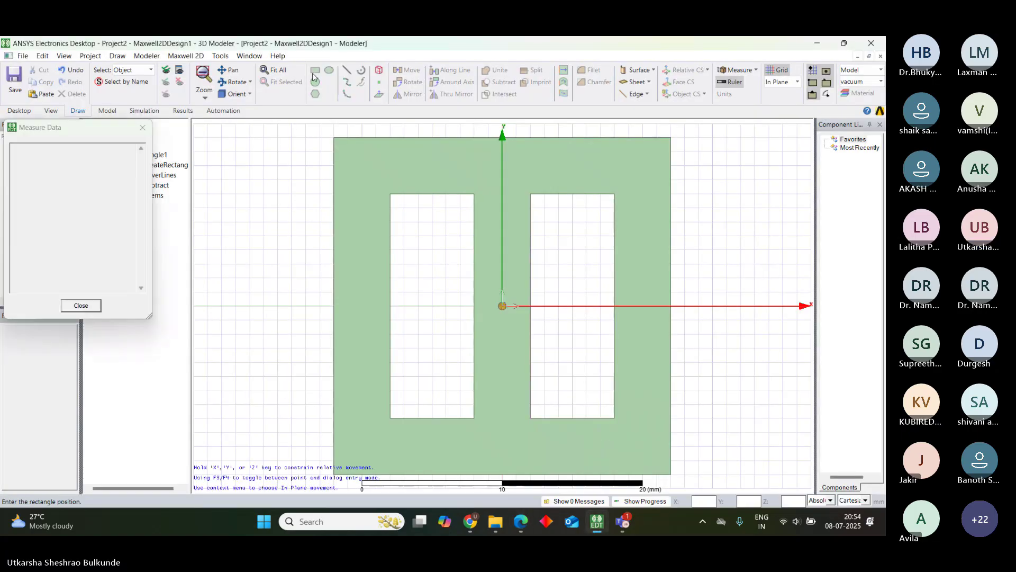
pyautogui.click(447, 208)
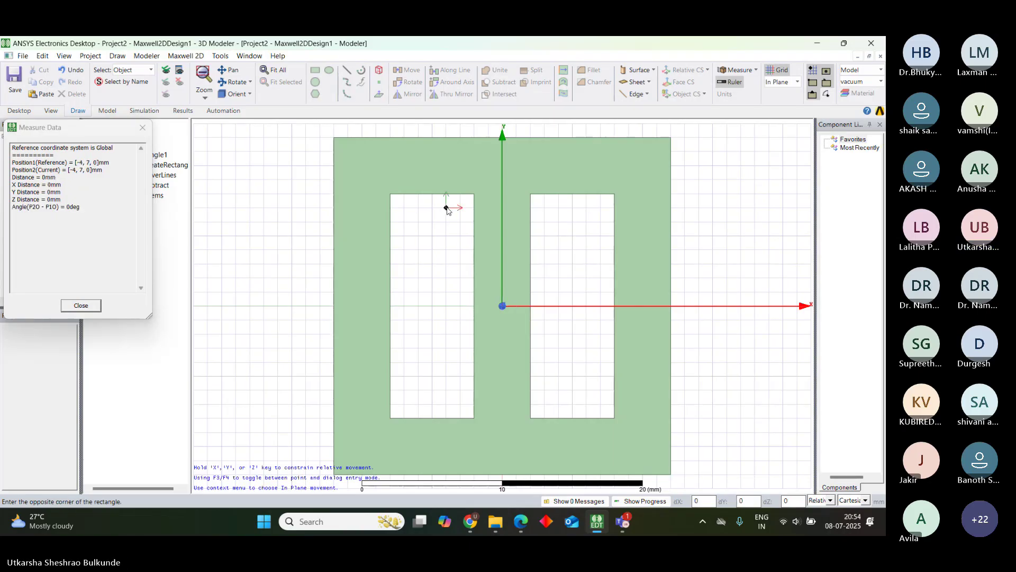
pyautogui.click(460, 404)
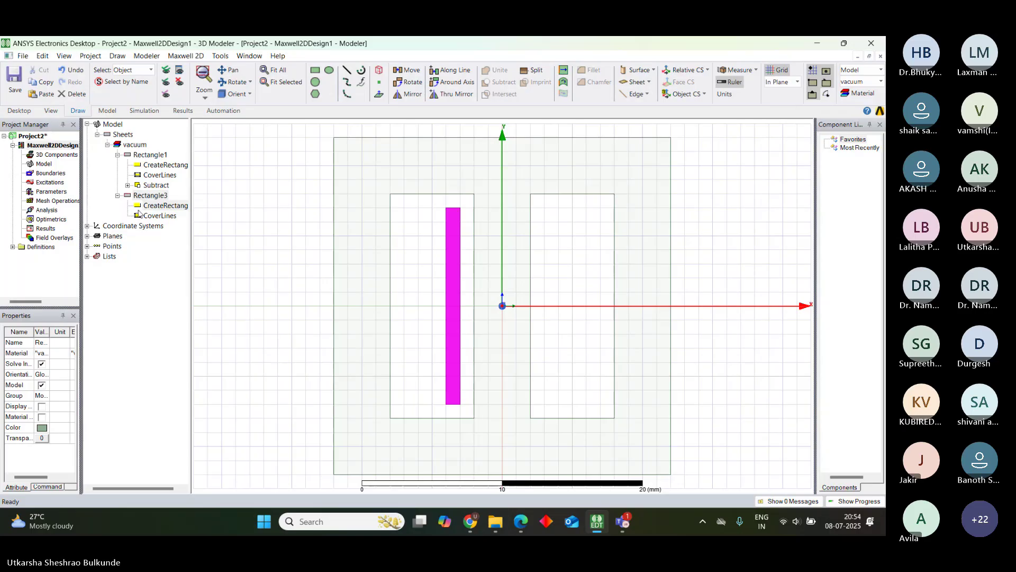
# Set the new winding strip rectangle's XSize to 0.5 mm and its YSize to -15 mm
pyautogui.doubleClick(161, 205)
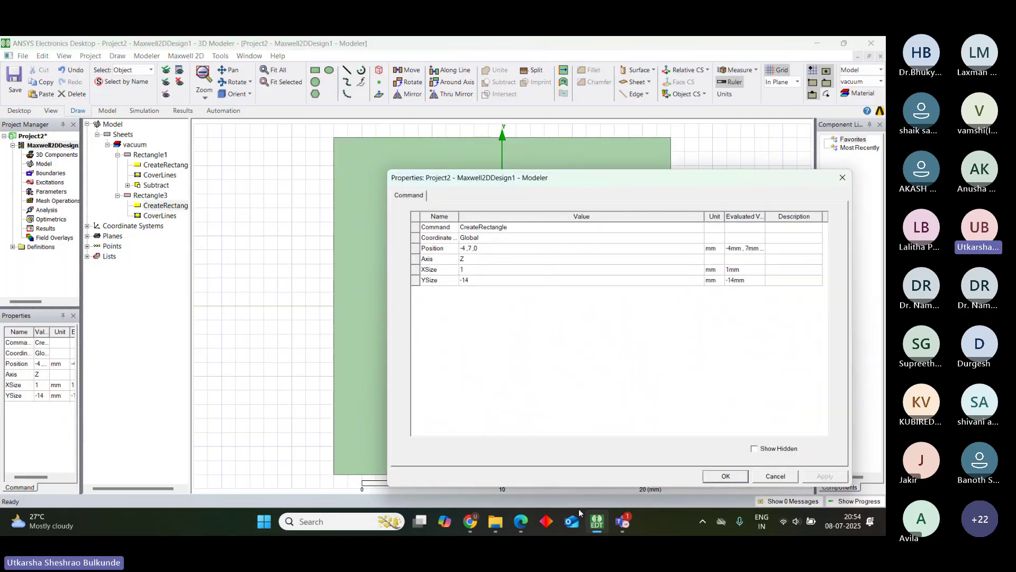
pyautogui.moveTo(466, 528)
pyautogui.click(469, 270)
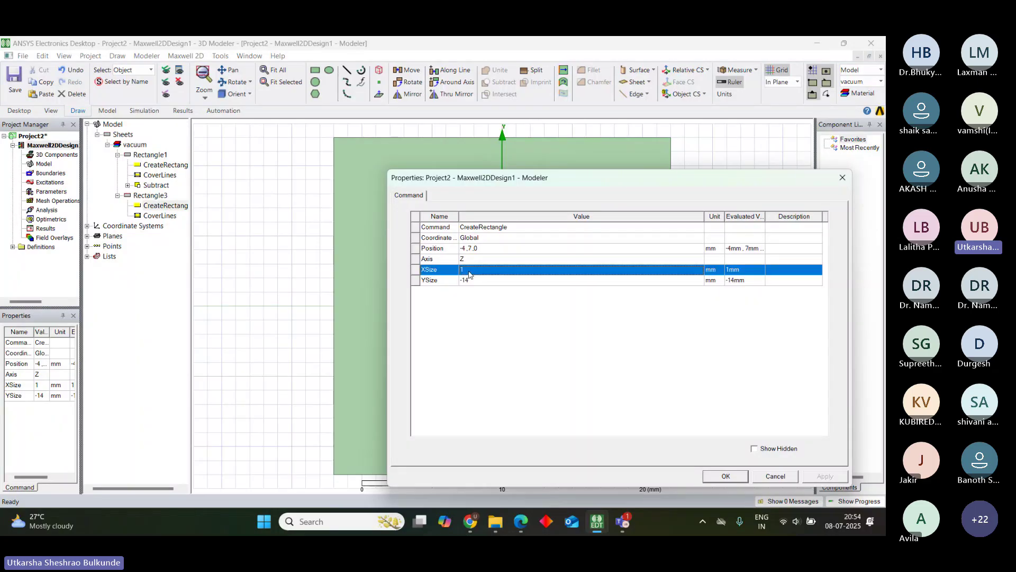
pyautogui.press('BackSpace')
pyautogui.write('0.')
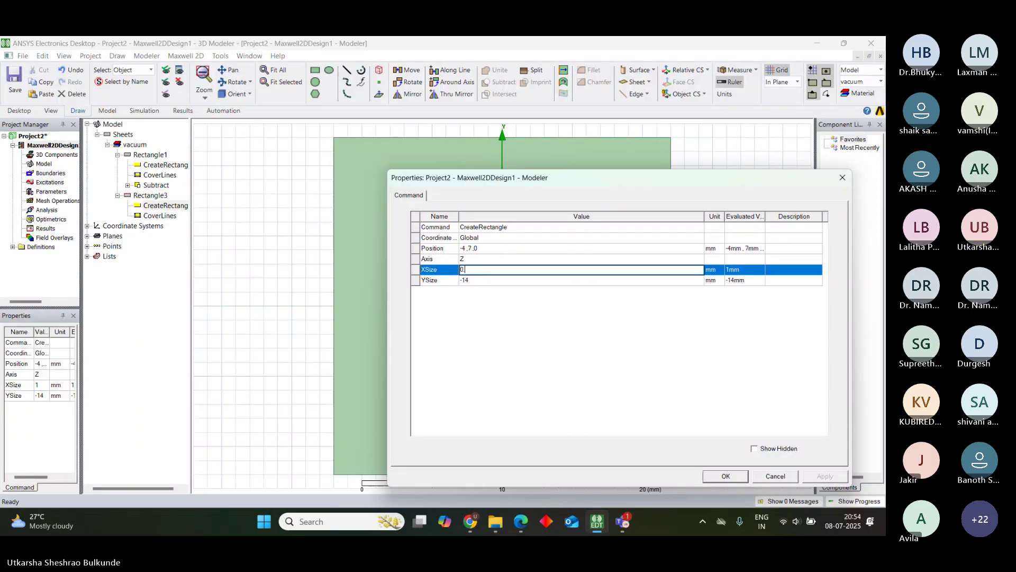
pyautogui.write('5')
pyautogui.click(472, 281)
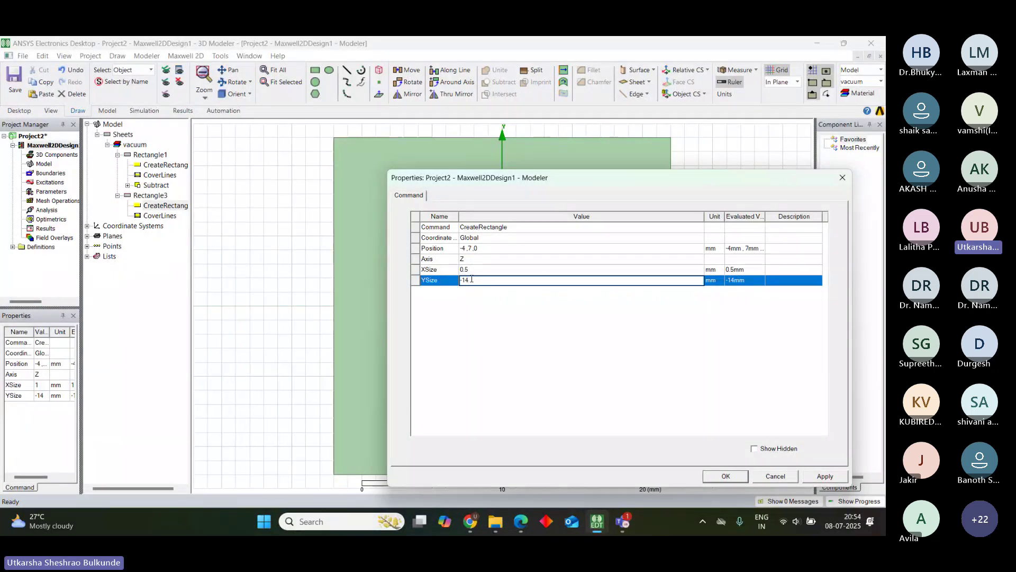
pyautogui.press('BackSpace')
pyautogui.press('BackSpace')
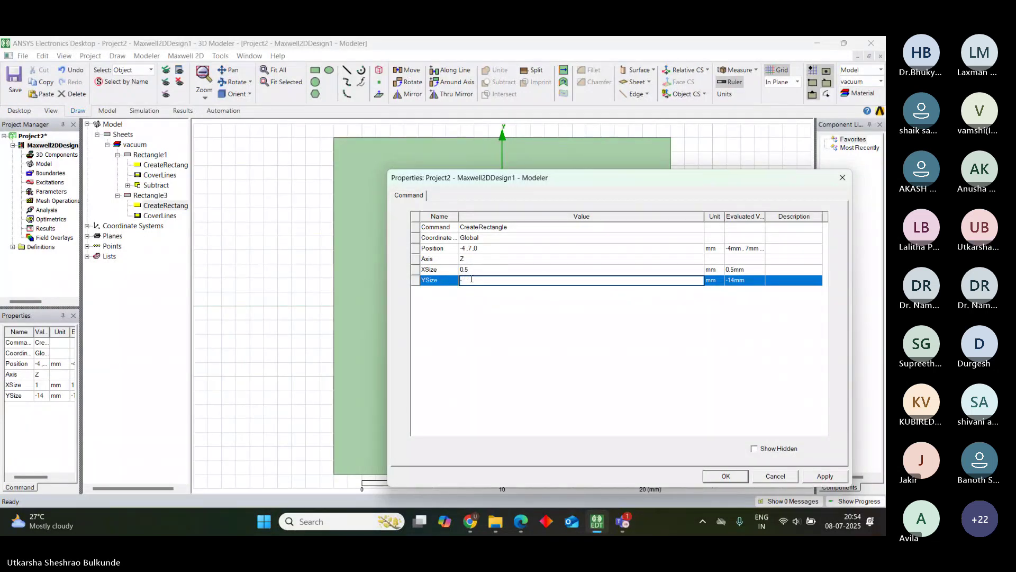
pyautogui.press('BackSpace')
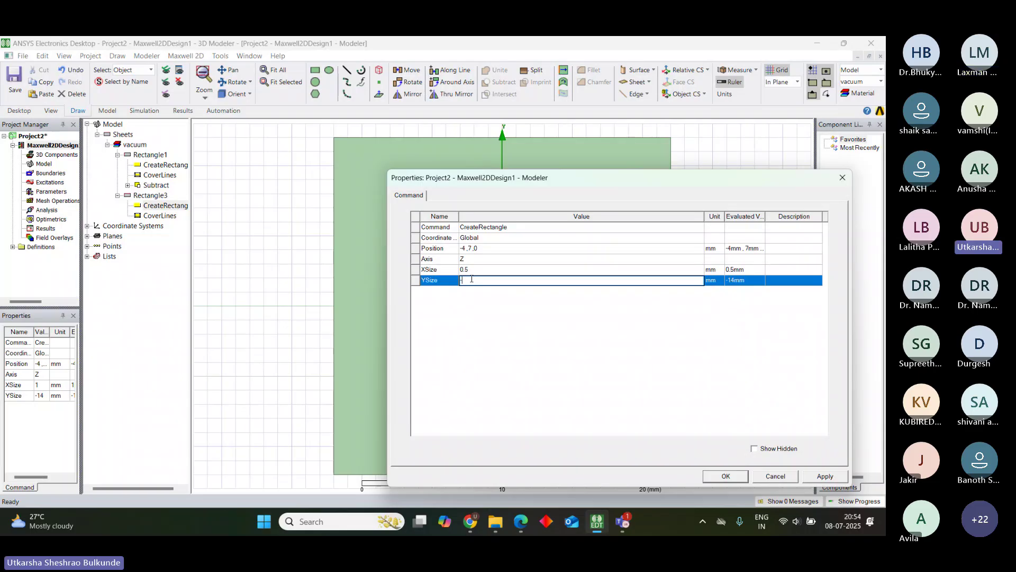
pyautogui.write('-15')
# Set the winding strip rectangle's position to -3, 7.5, 0 mm, apply it and close its properties
pyautogui.click(465, 248)
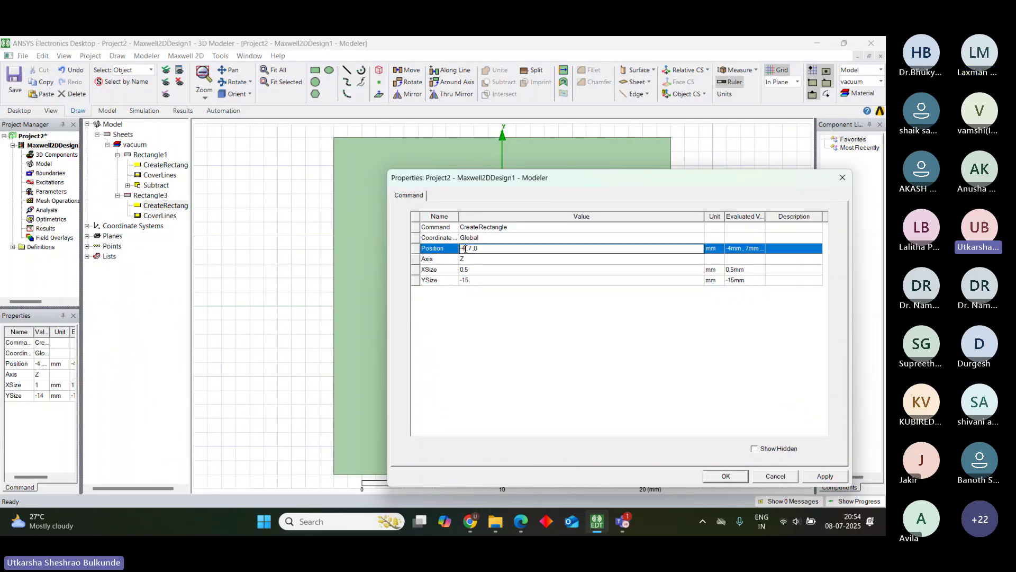
pyautogui.press('BackSpace')
pyautogui.write('3')
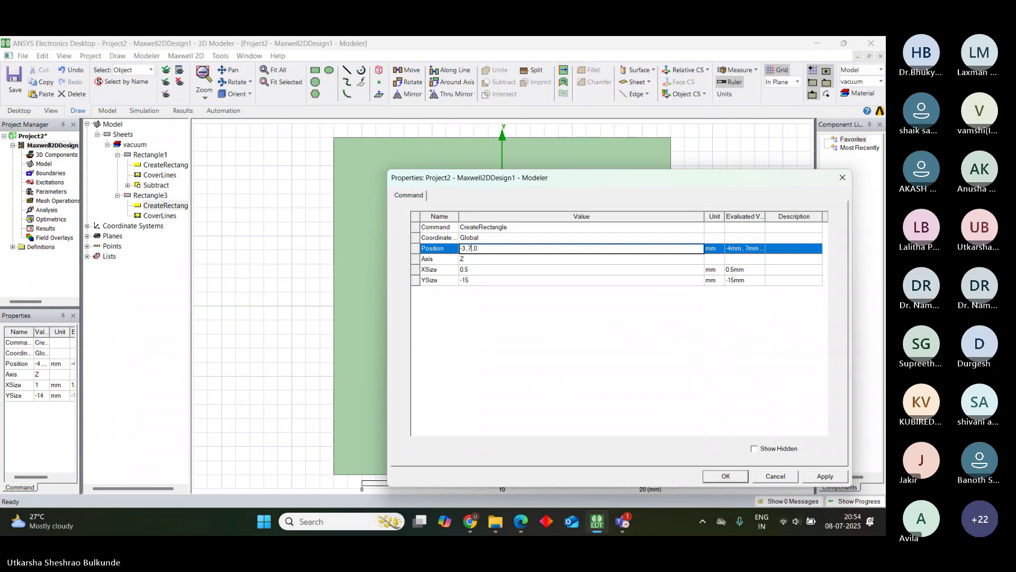
pyautogui.press('Right')
pyautogui.write('.5')
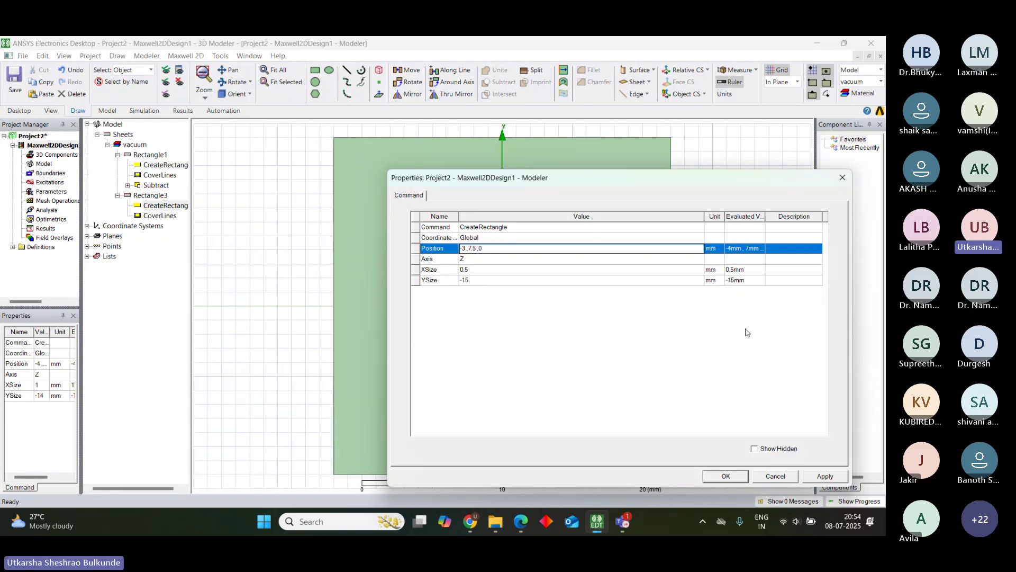
pyautogui.moveTo(697, 183); pyautogui.dragTo(247, 137)
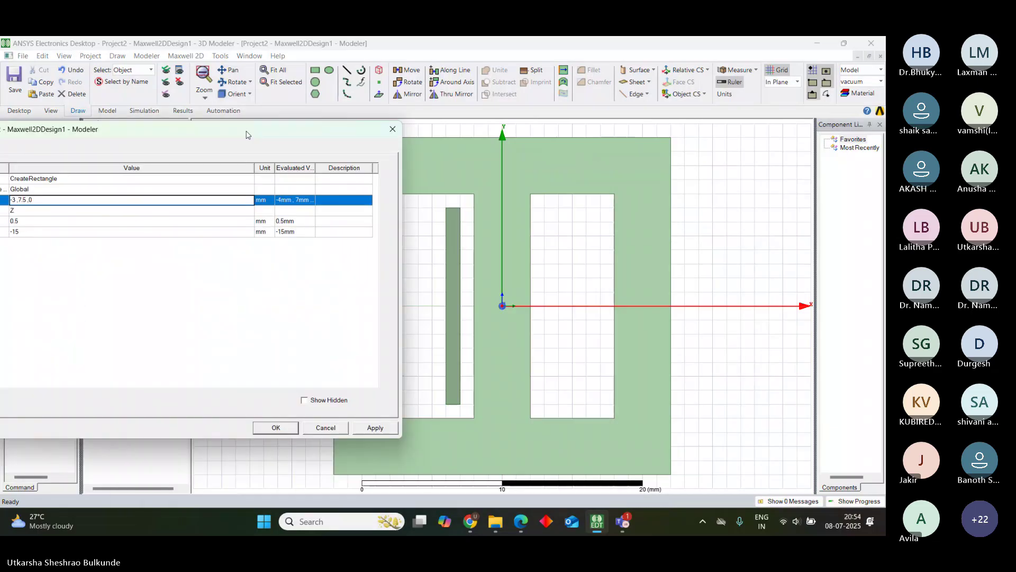
pyautogui.click(372, 430)
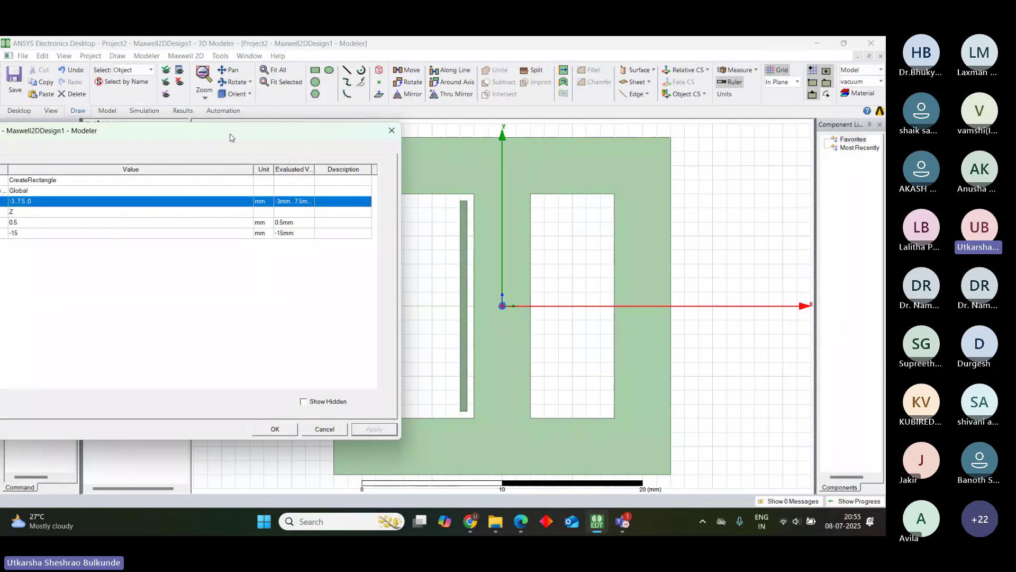
pyautogui.moveTo(231, 135); pyautogui.dragTo(170, 162)
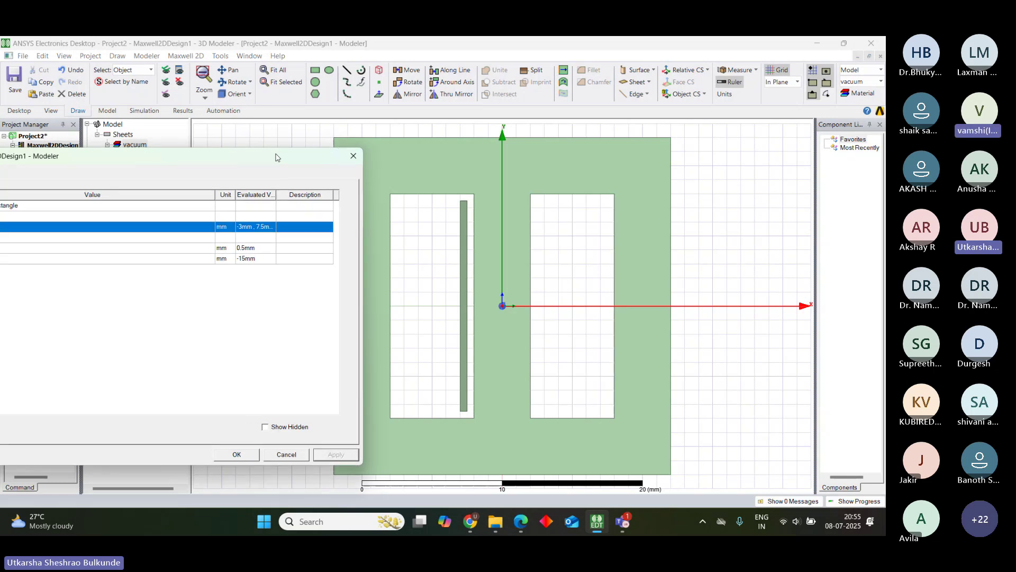
pyautogui.moveTo(272, 154); pyautogui.dragTo(841, 121)
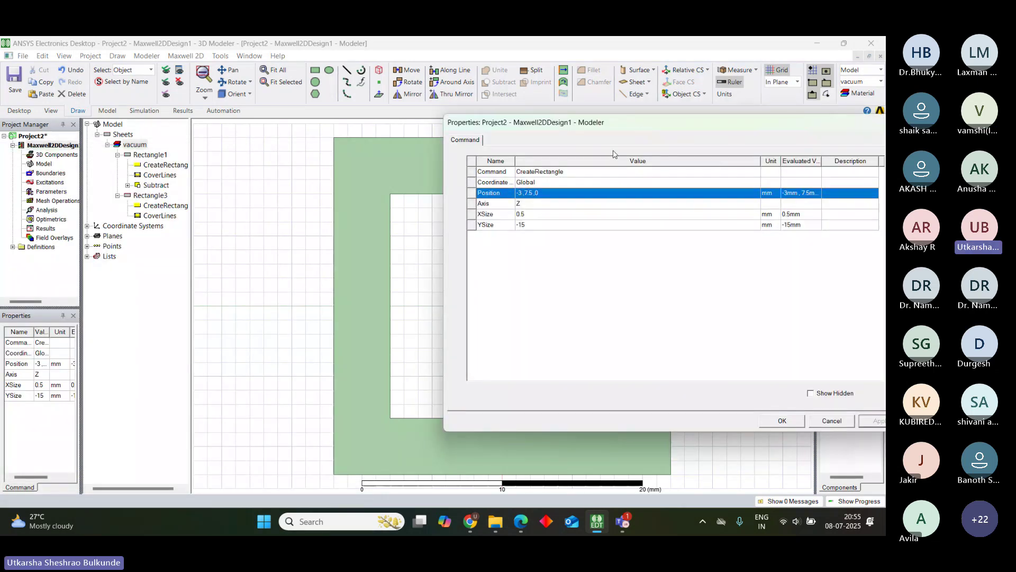
pyautogui.moveTo(642, 131); pyautogui.dragTo(209, 167)
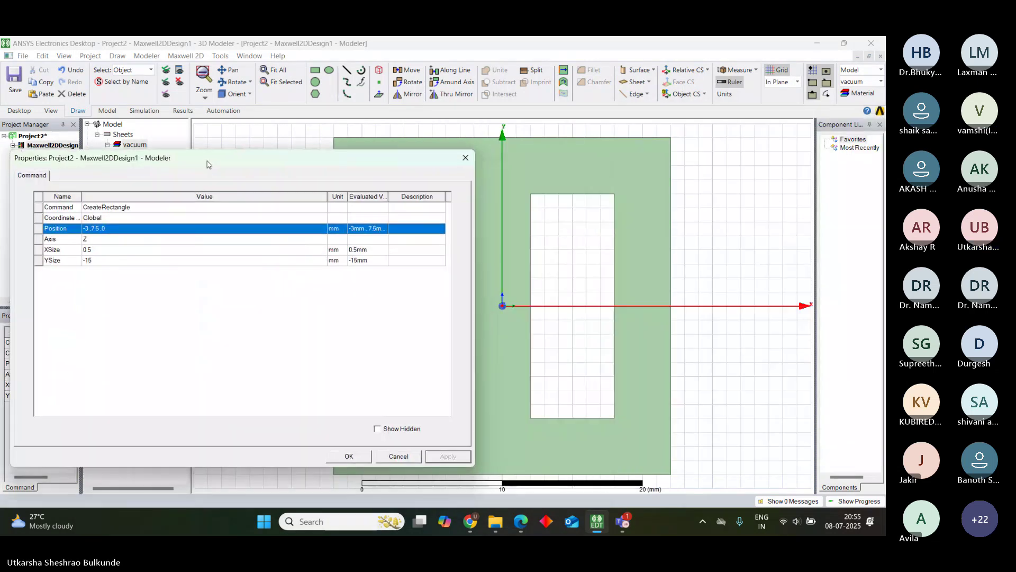
pyautogui.click(464, 154)
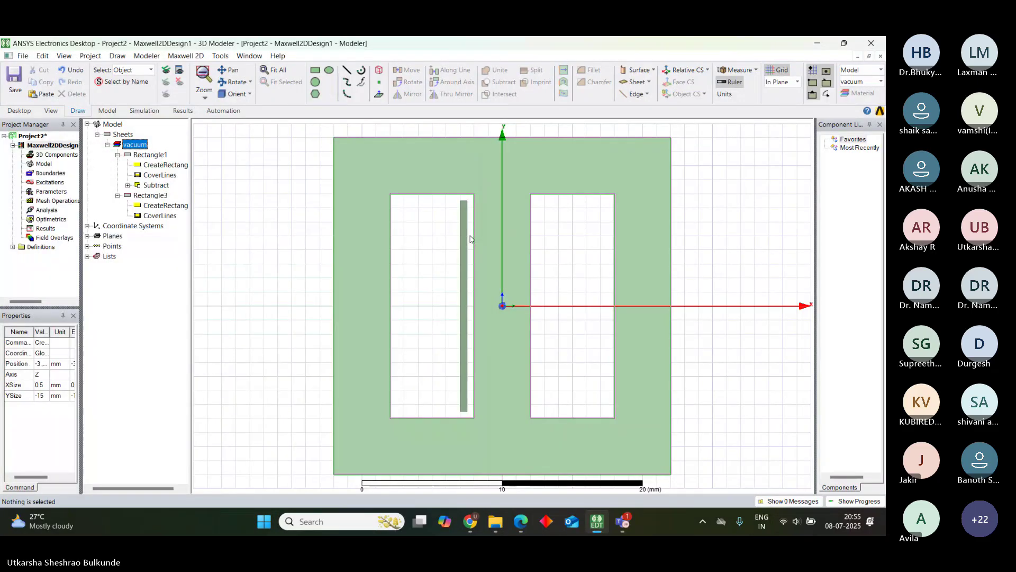
# Copy the winding strip, paste it and move the copy 1 mm in the negative X direction
pyautogui.click(461, 226)
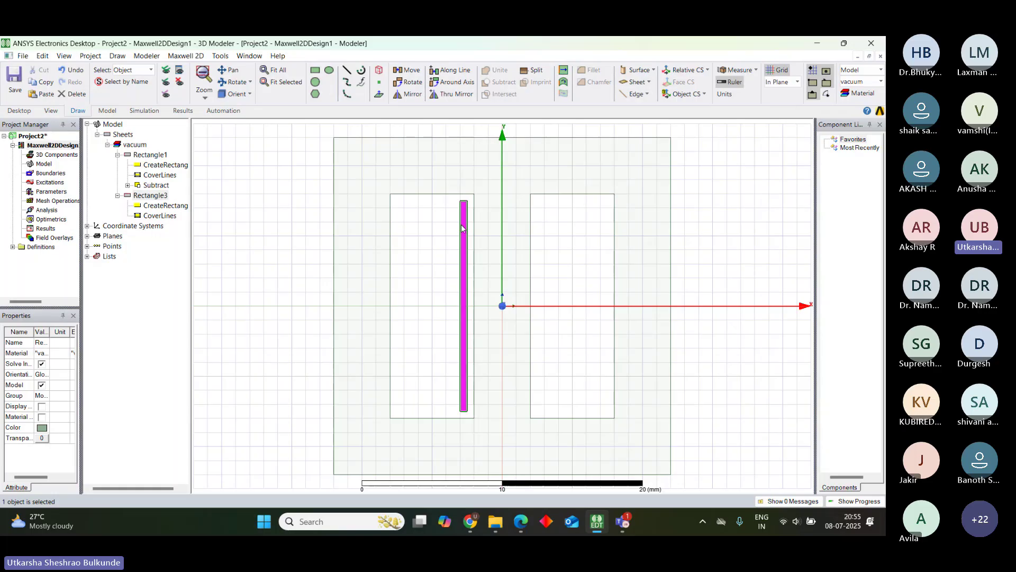
pyautogui.click(490, 228)
pyautogui.hotkey('ctrl', 'c')
pyautogui.hotkey('ctrl', 'v')
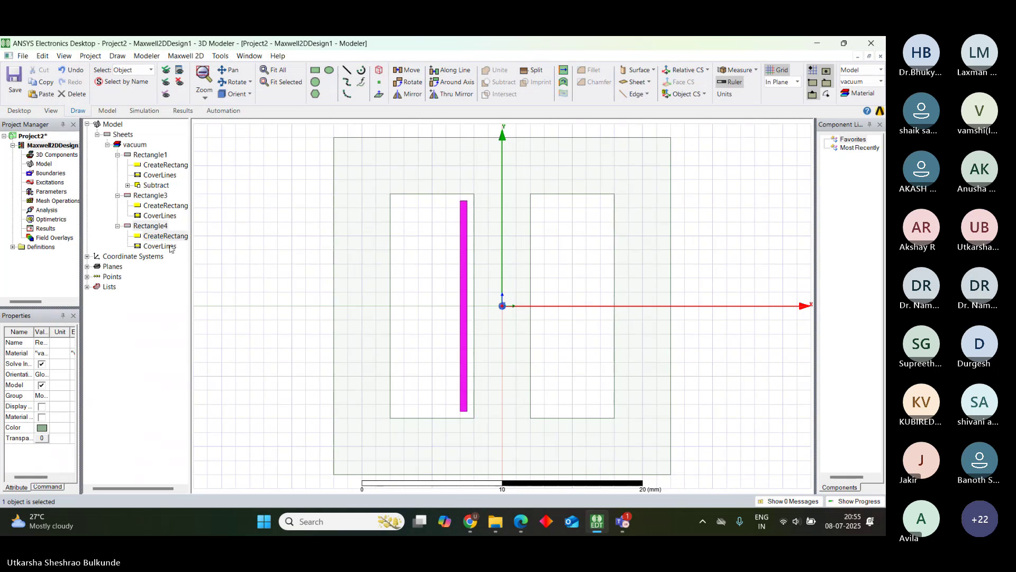
pyautogui.click(378, 91)
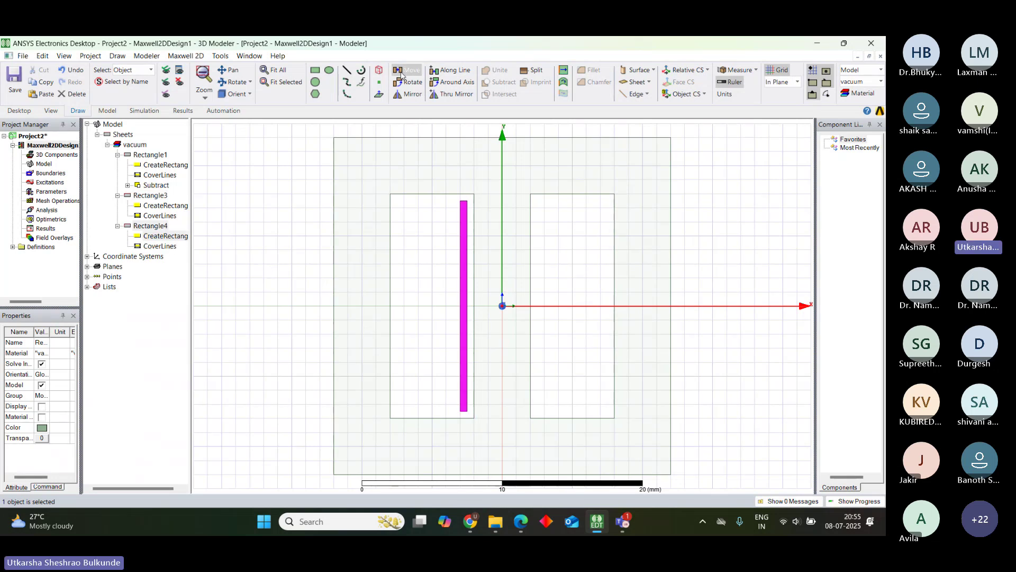
pyautogui.click(466, 295)
pyautogui.click(466, 295)
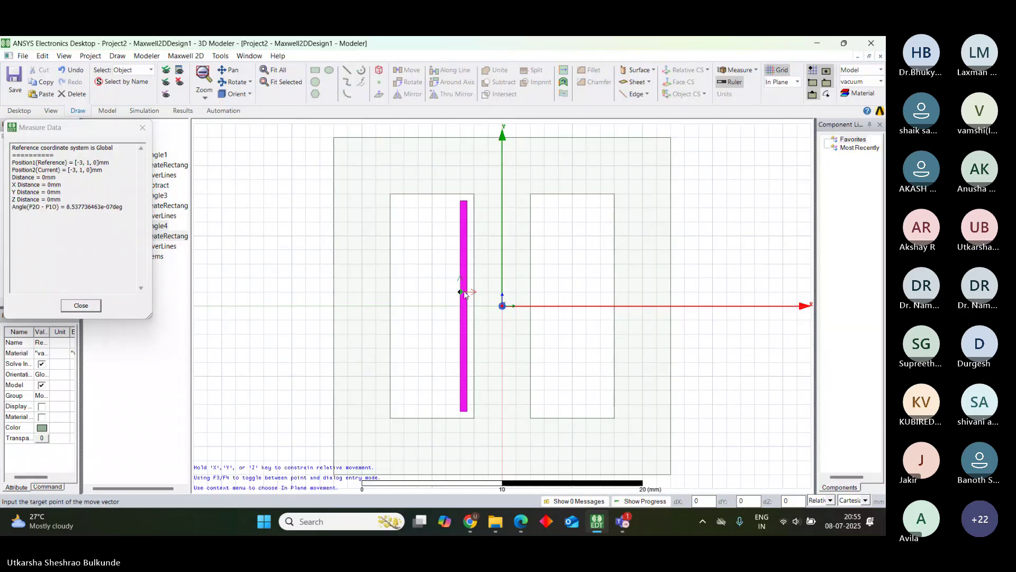
pyautogui.click(452, 297)
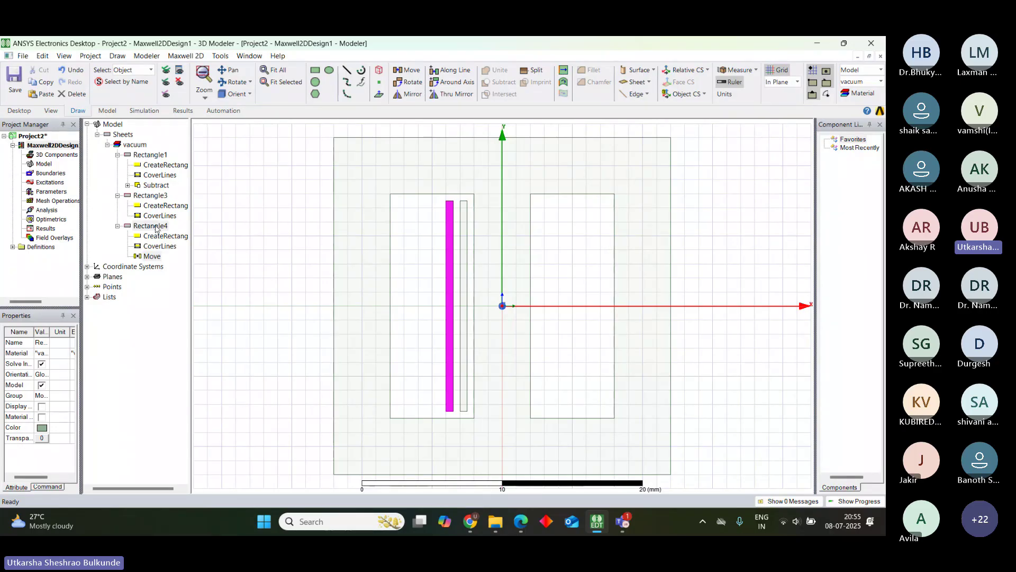
# Paste another strip copy and move it from x = -4 to x = -5 mm as the third strip
pyautogui.hotkey('ctrl', 'v')
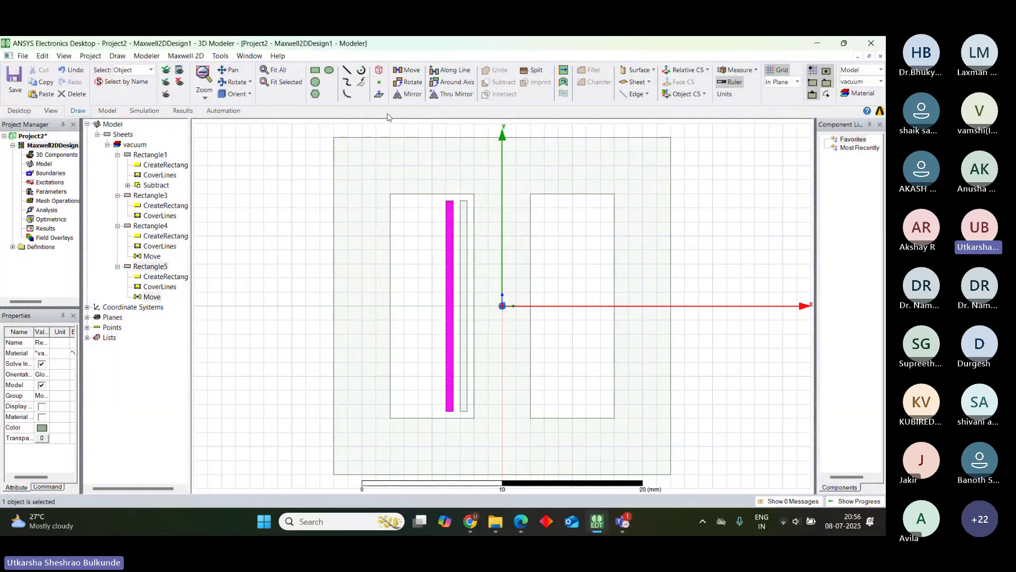
pyautogui.click(408, 70)
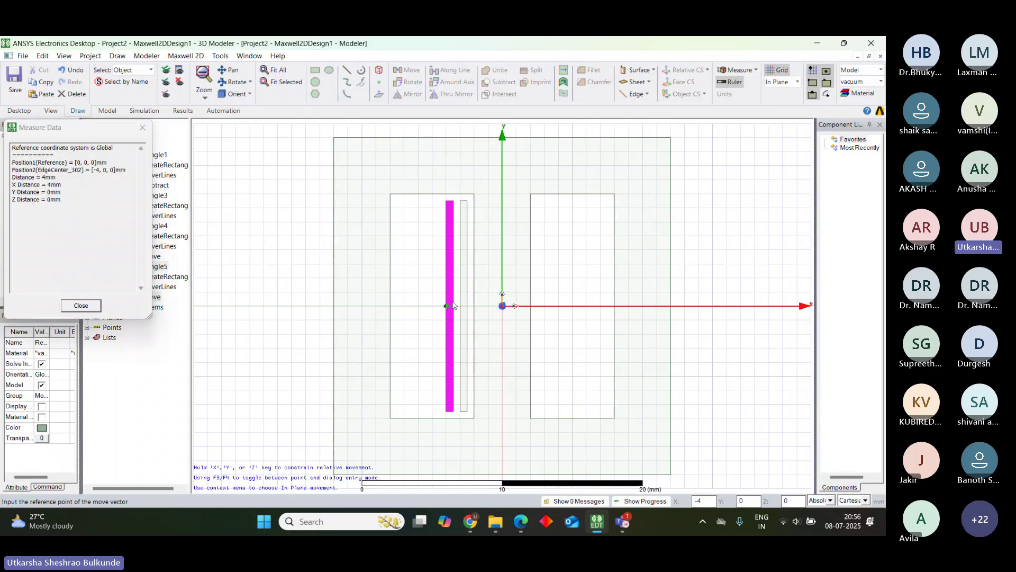
pyautogui.click(452, 306)
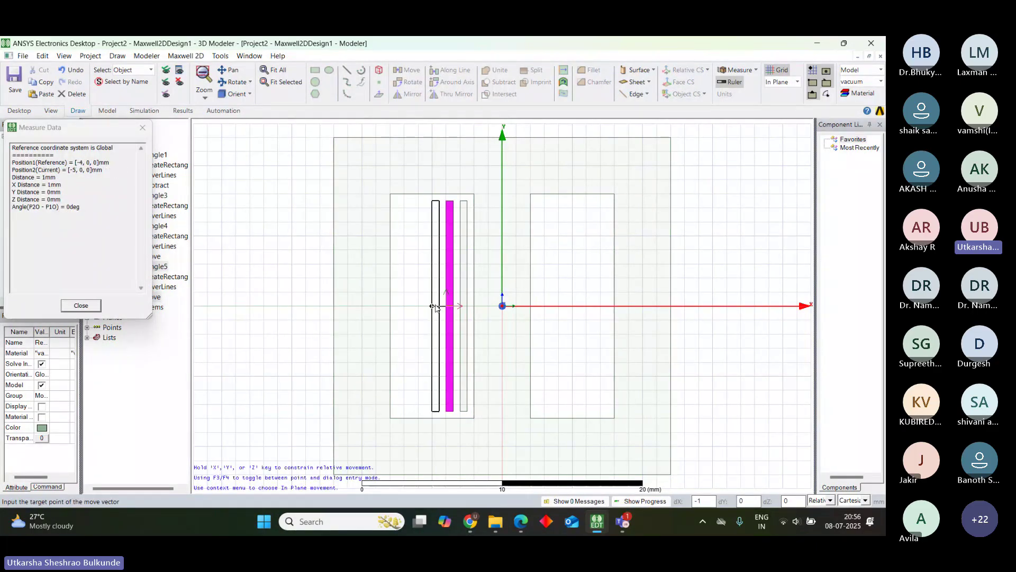
pyautogui.click(435, 307)
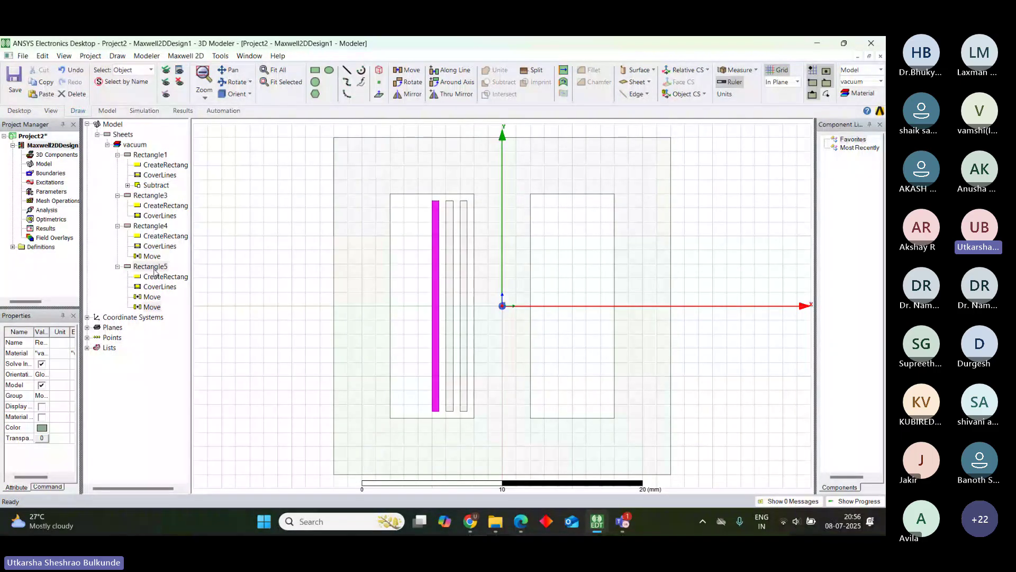
# Paste a fourth strip and move it using -6, 0, 0 as the reference point and -5, 0, 0 as the target
pyautogui.hotkey('ctrl', 'v')
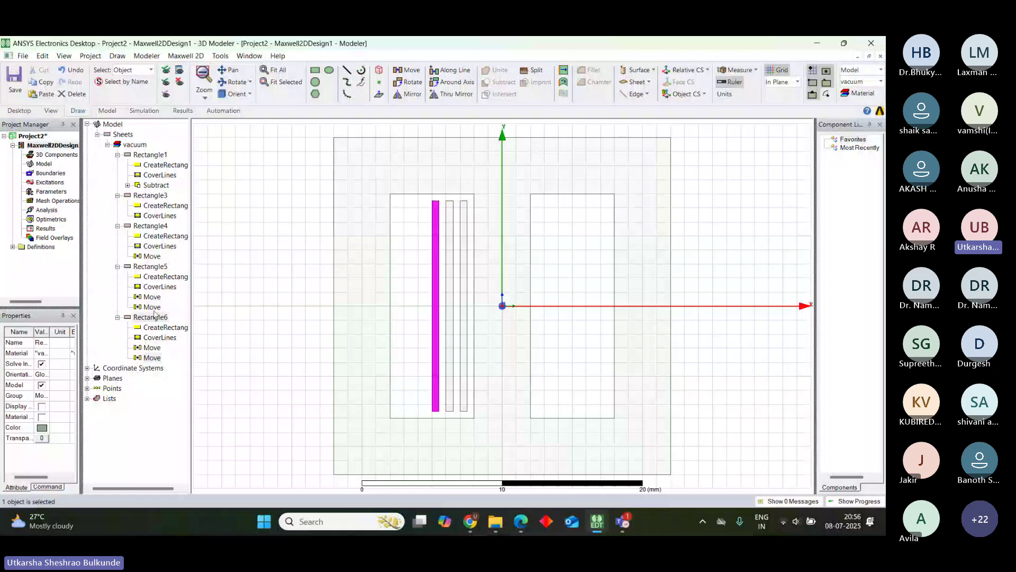
pyautogui.click(411, 72)
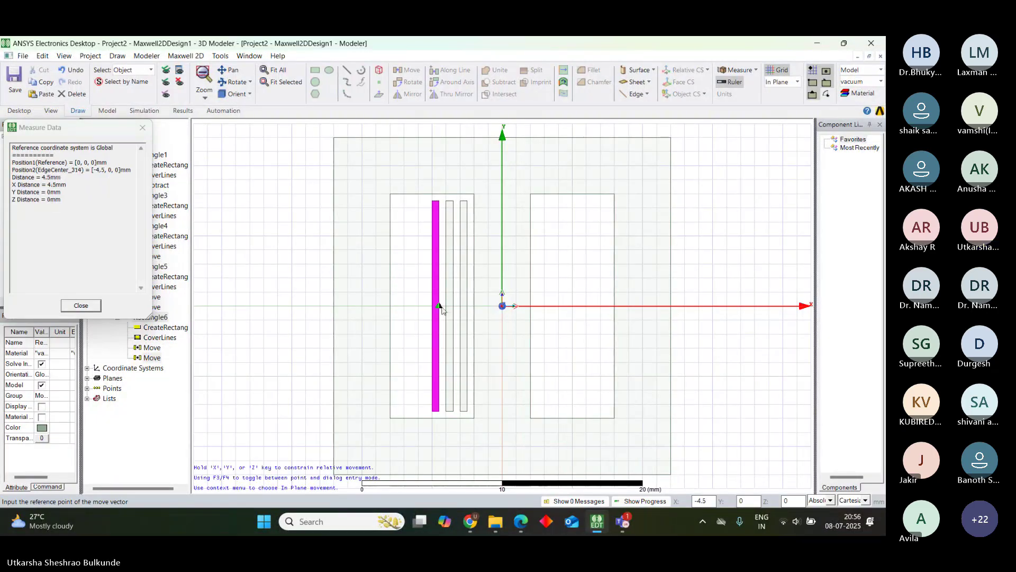
pyautogui.click(419, 305)
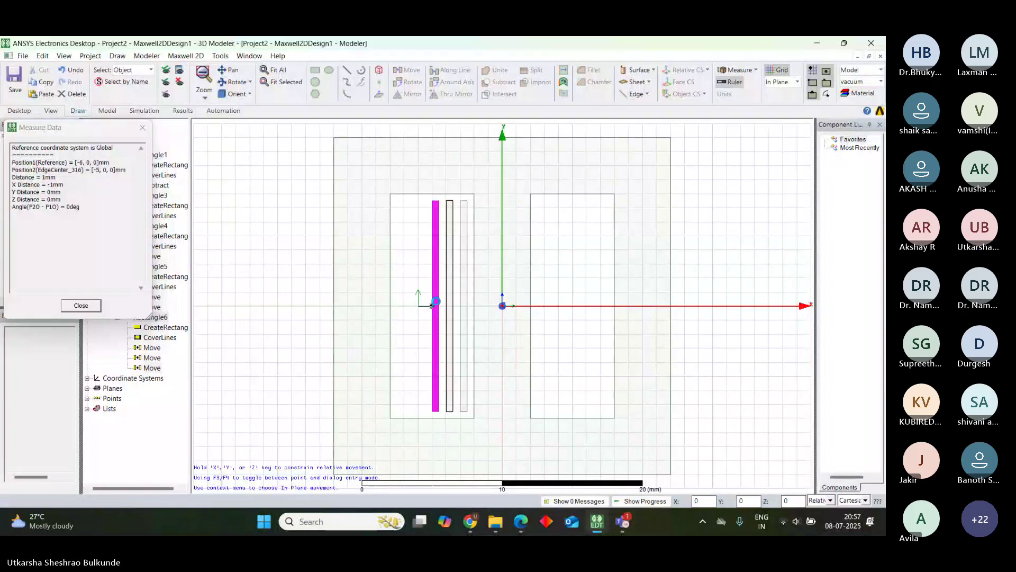
pyautogui.click(431, 306)
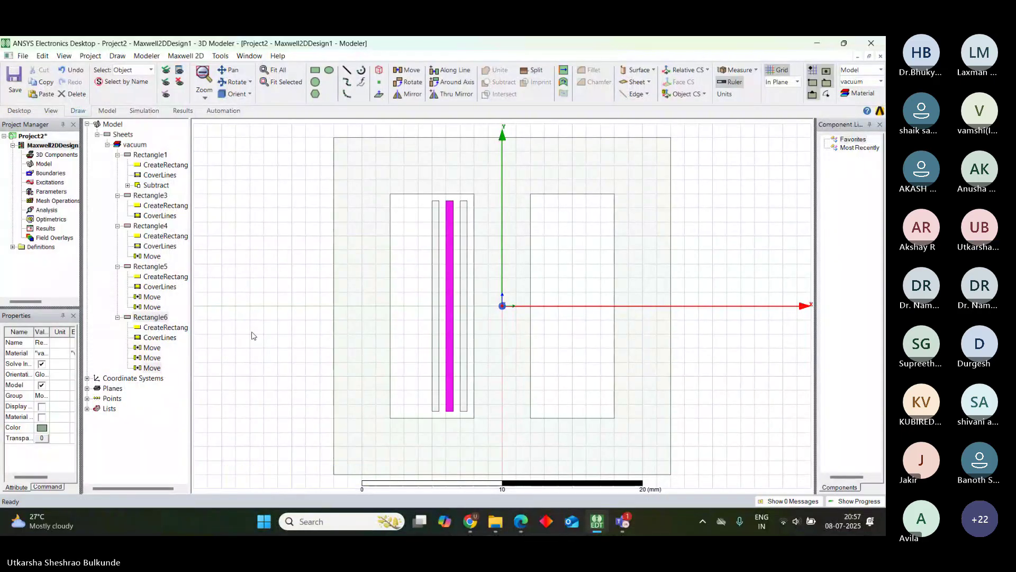
# Move the fourth strip, Rectangle6, 2 mm in the negative X direction and clear the selection
pyautogui.click(435, 317)
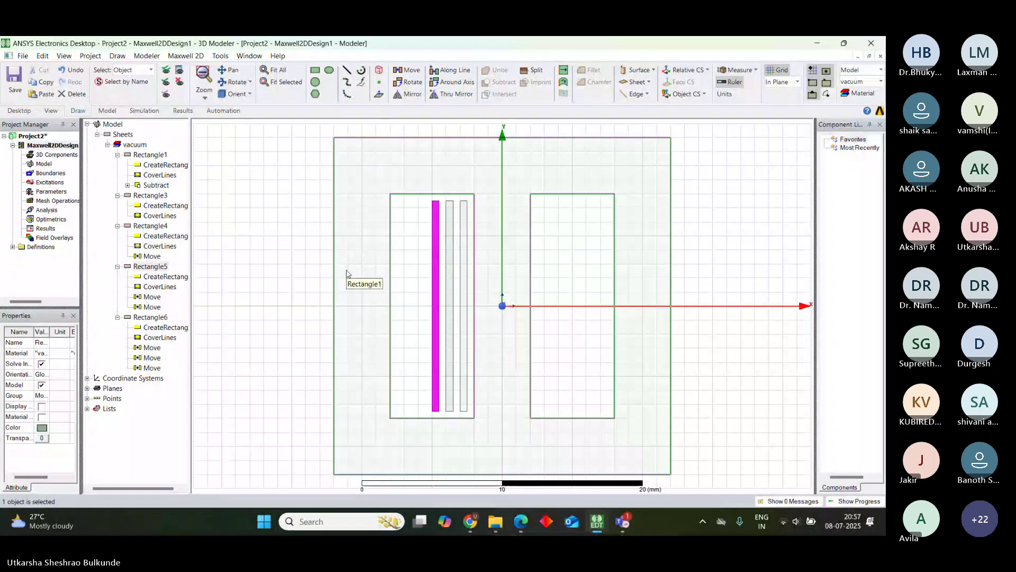
pyautogui.click(449, 270)
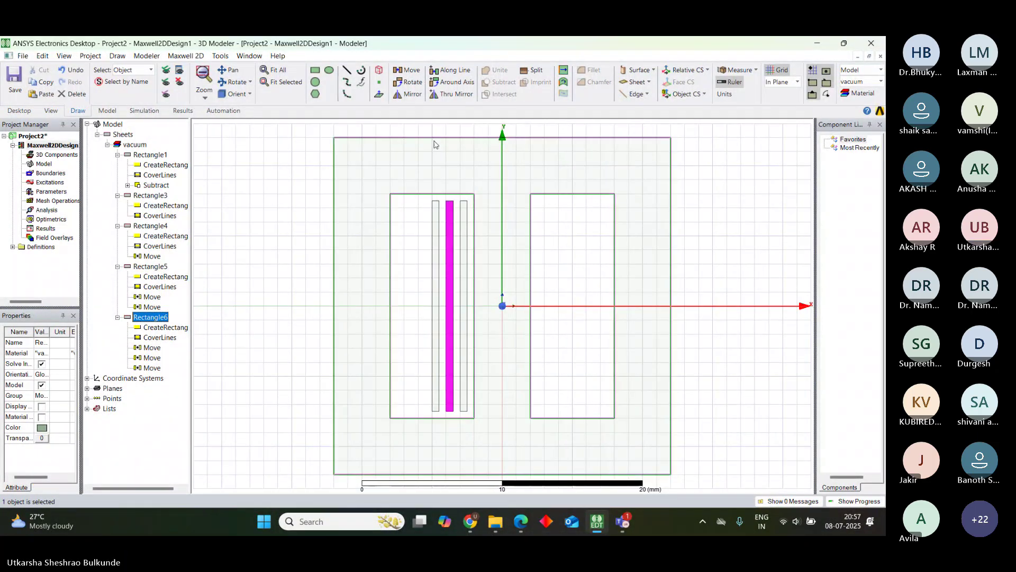
pyautogui.click(408, 70)
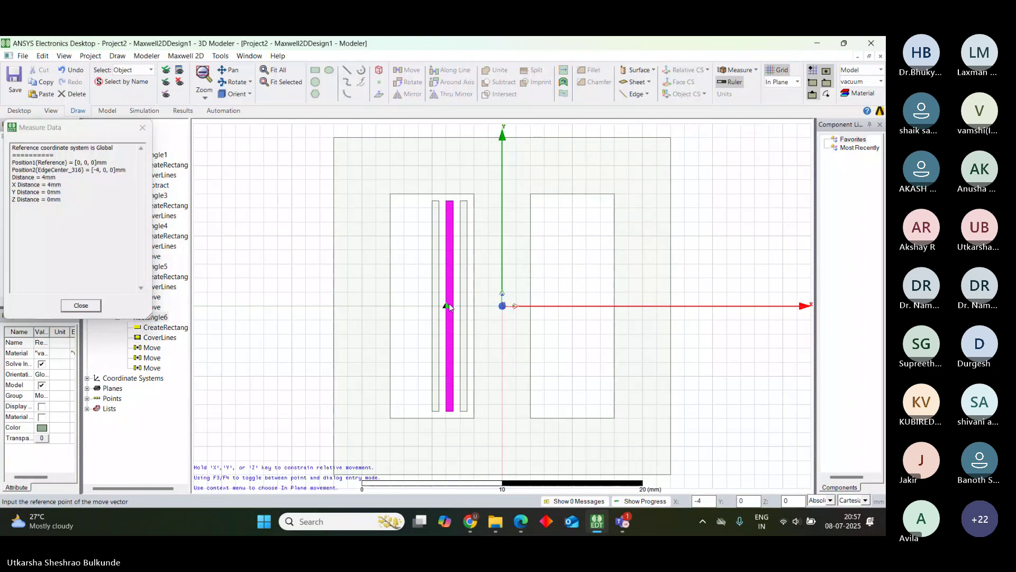
pyautogui.click(419, 308)
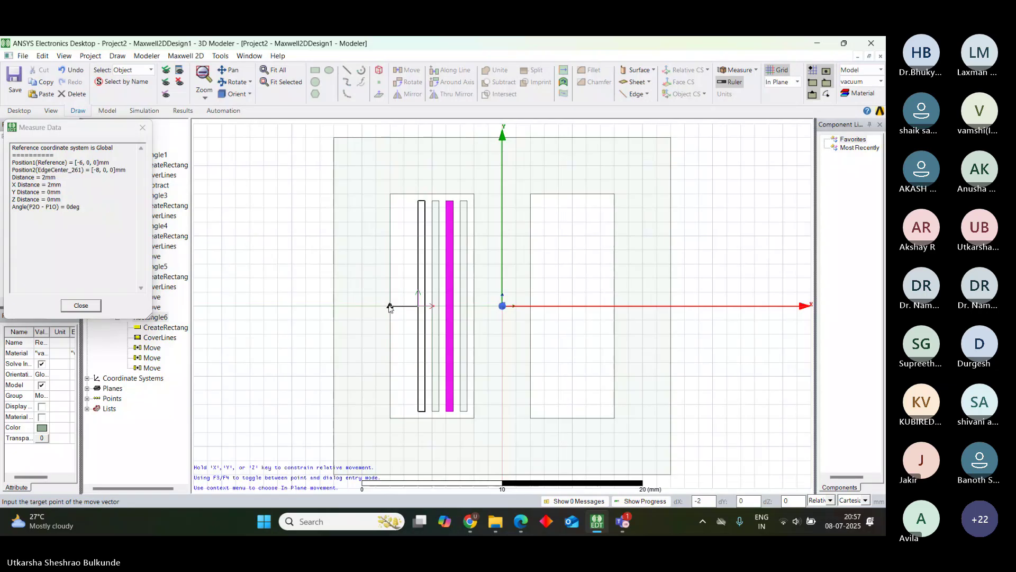
pyautogui.click(389, 307)
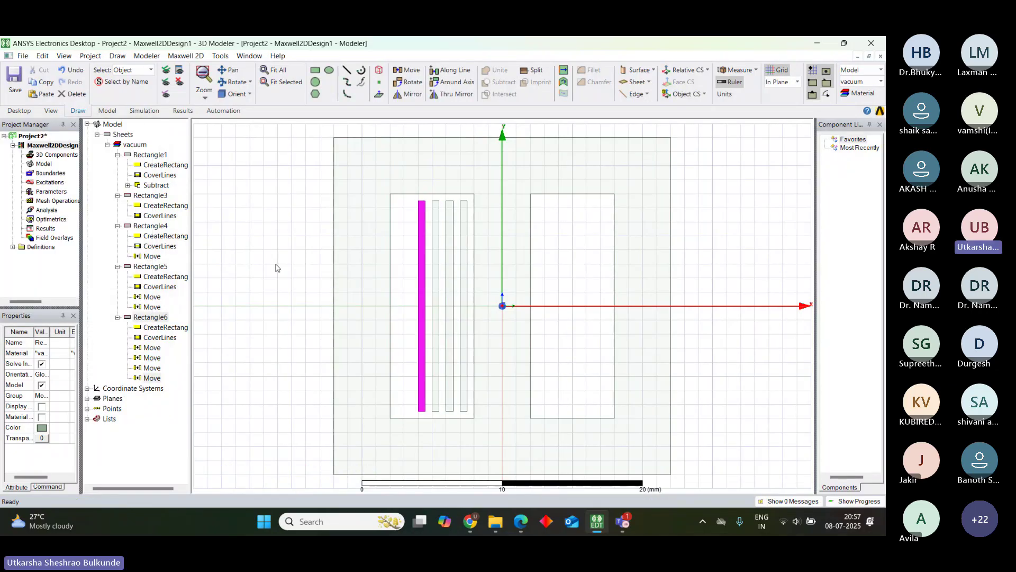
pyautogui.click(276, 267)
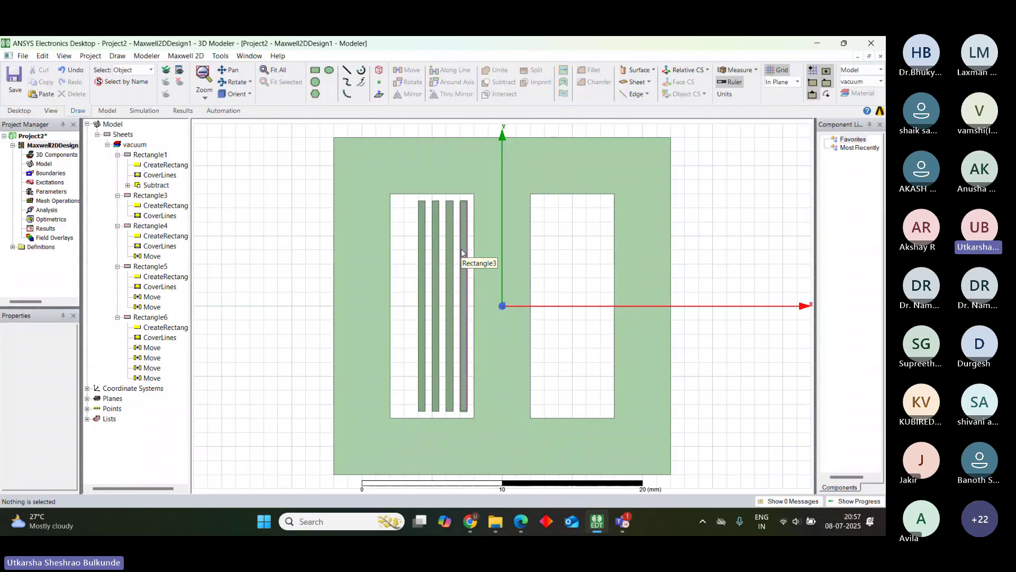
# Copy the fourth strip, paste it and move the copy 1 mm in the negative X direction to x = -7 mm
pyautogui.click(424, 254)
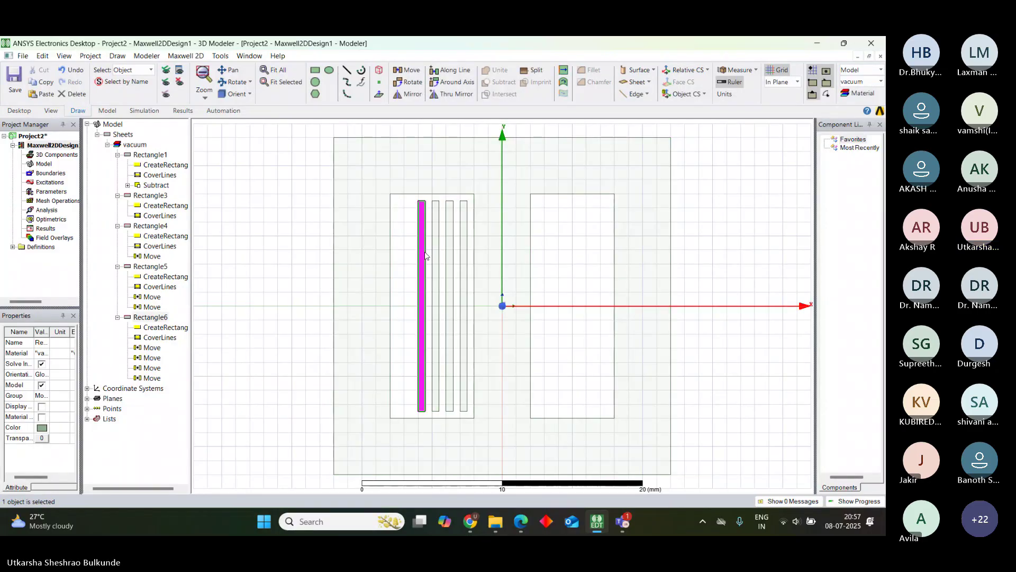
pyautogui.hotkey('ctrl', 'c')
pyautogui.hotkey('ctrl', 'v')
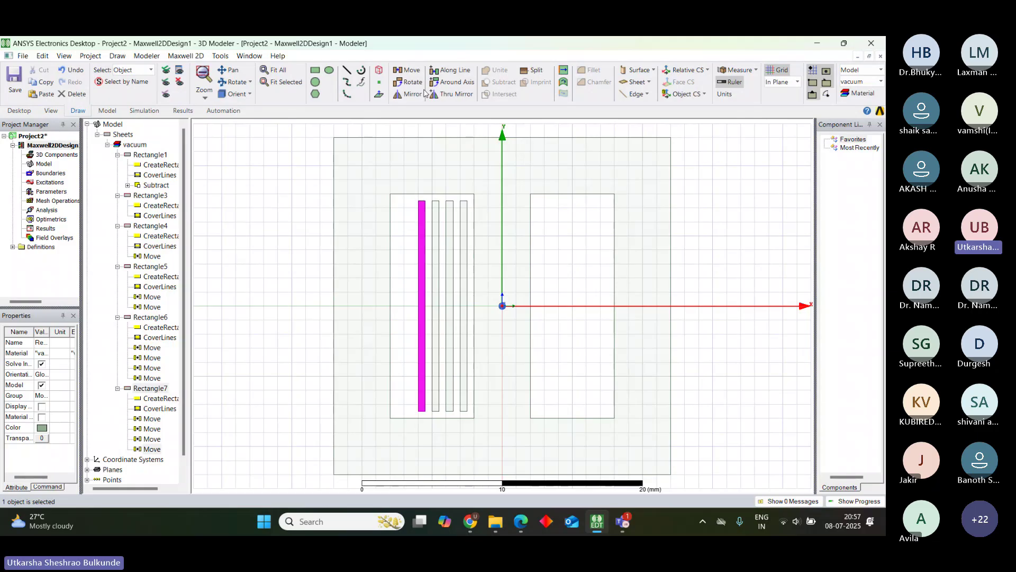
pyautogui.click(411, 70)
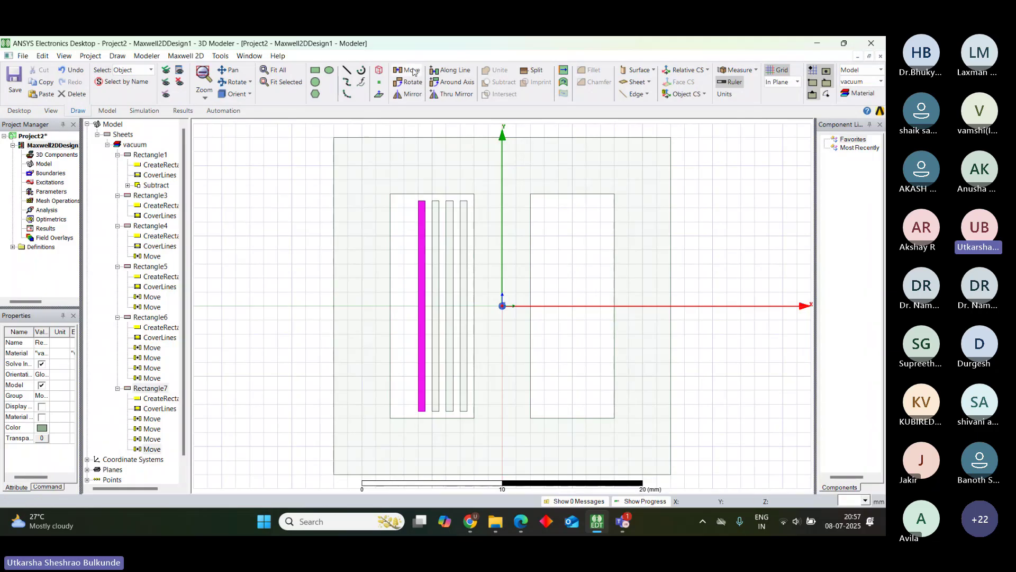
pyautogui.click(418, 306)
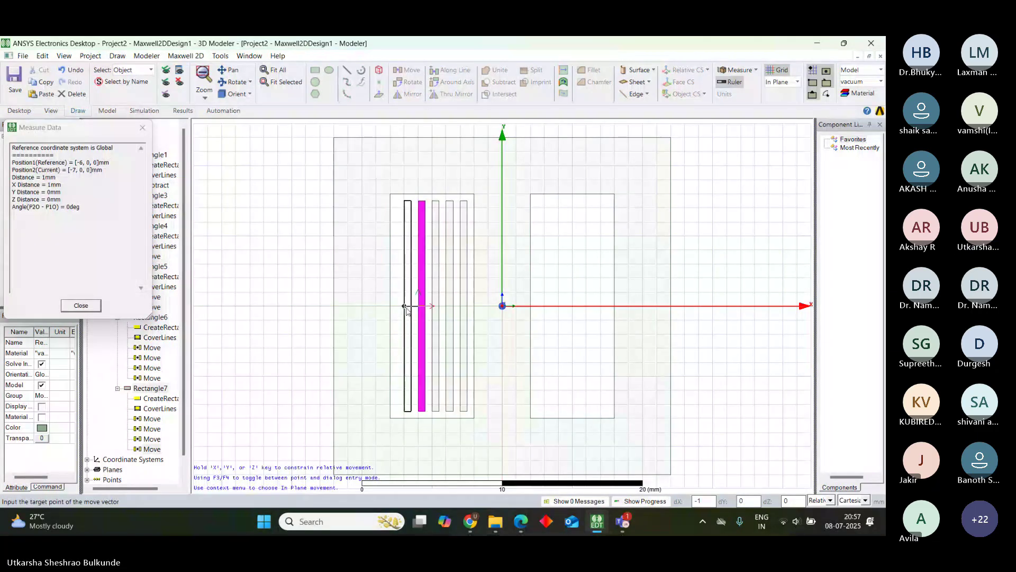
pyautogui.click(406, 306)
pyautogui.click(250, 248)
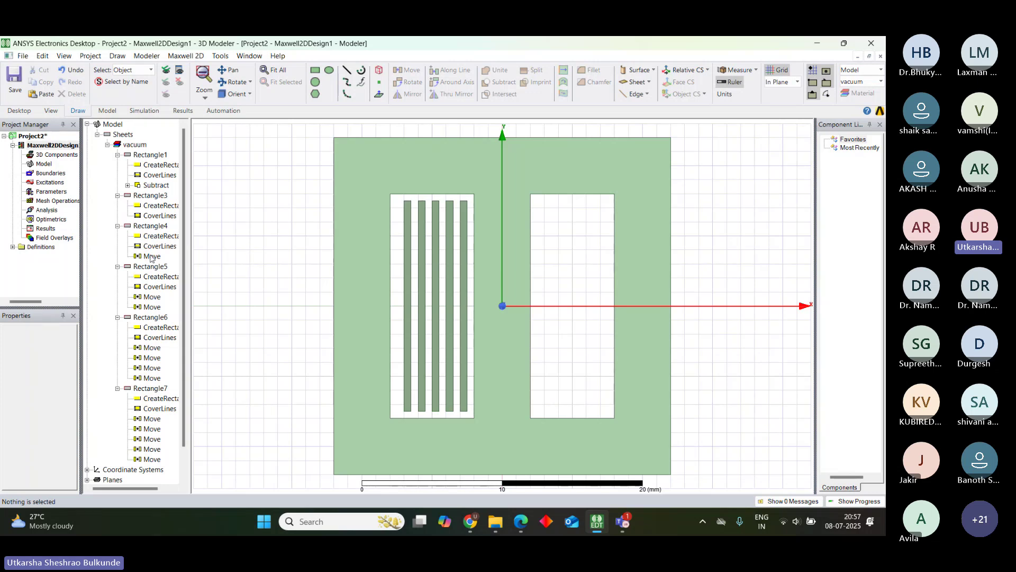
# Identify the Rectangle4 and Rectangle3 strips and open the properties of Rectangle4's move operation
pyautogui.click(145, 226)
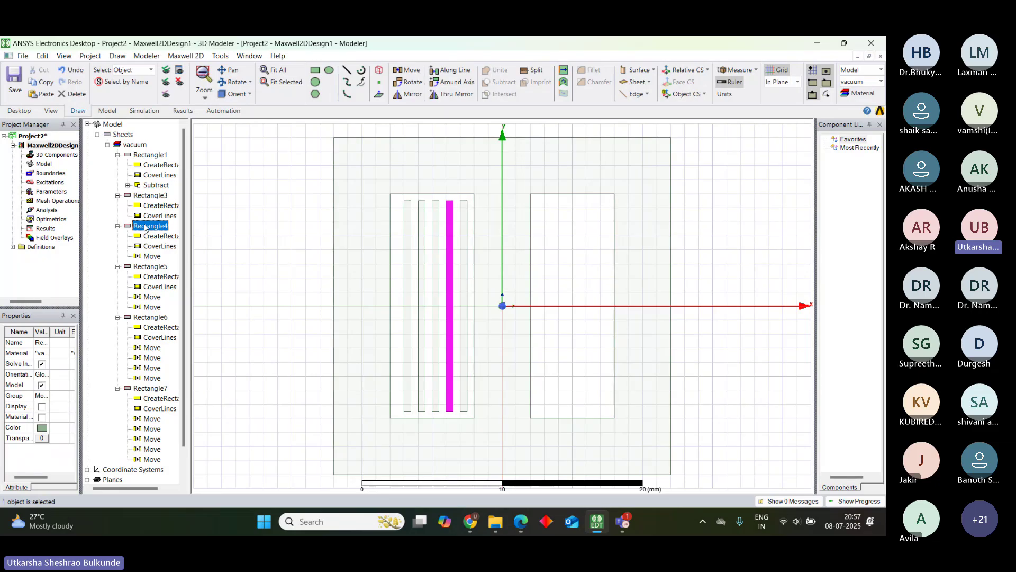
pyautogui.click(146, 197)
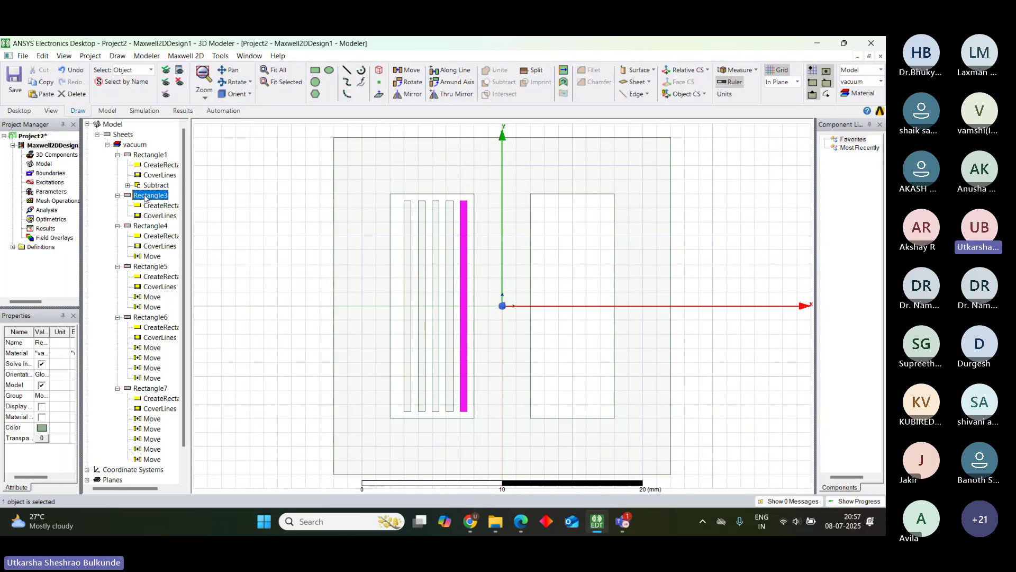
pyautogui.doubleClick(152, 256)
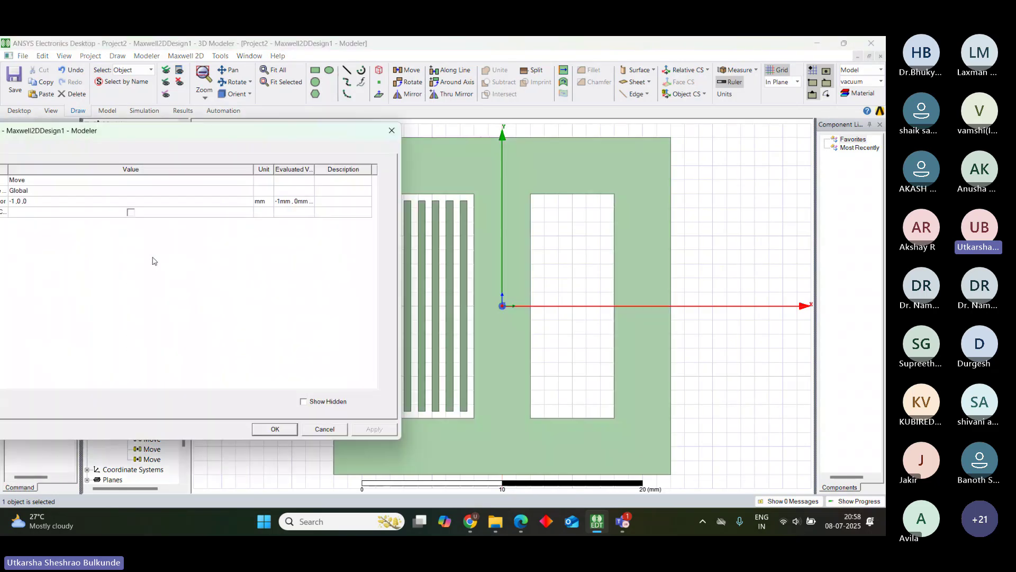
pyautogui.moveTo(205, 138); pyautogui.dragTo(762, 151)
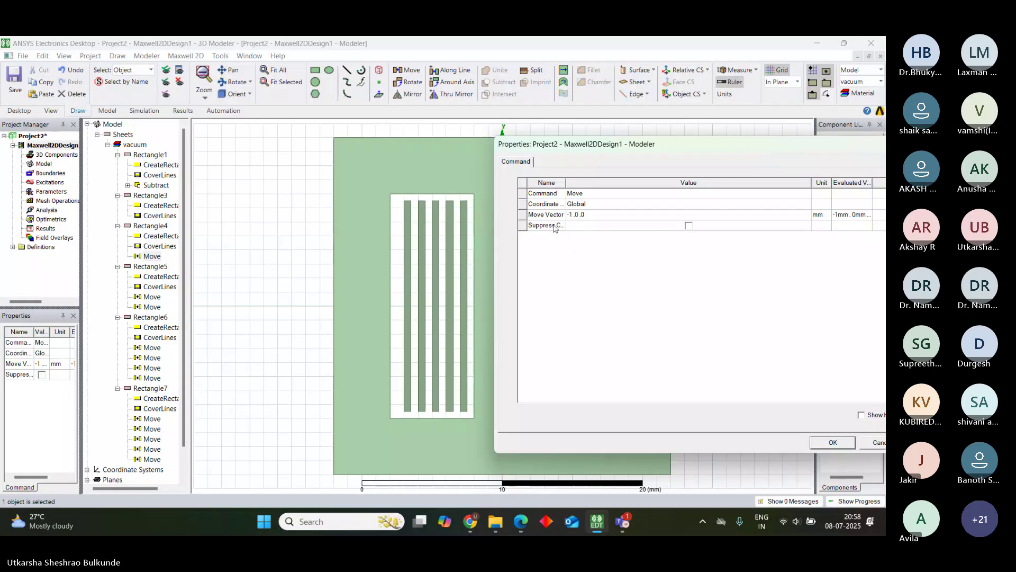
# Re-enter -1 as the X component of Rectangle4's move vector and accept it
pyautogui.click(572, 215)
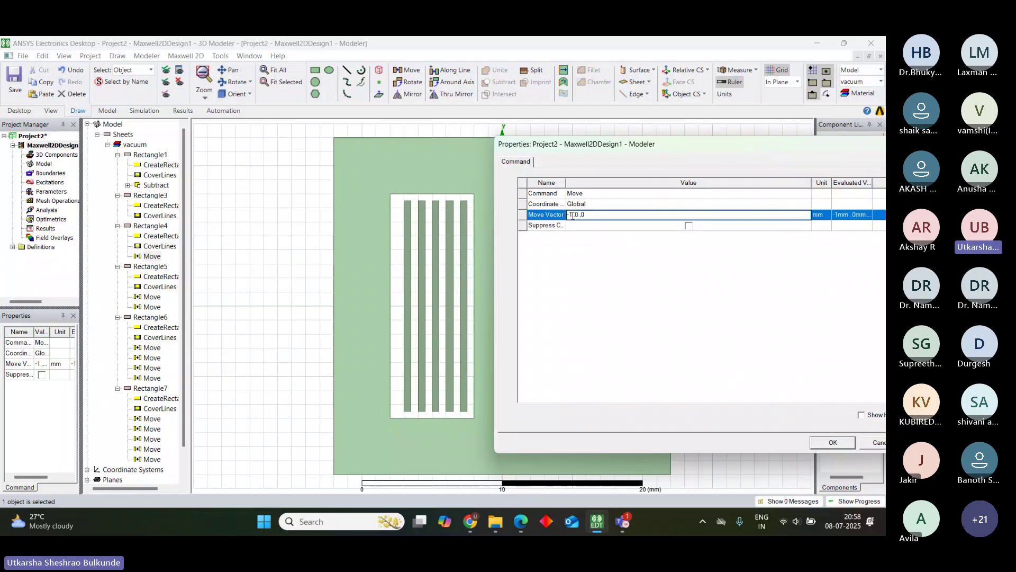
pyautogui.press('BackSpace')
pyautogui.write('0.5')
pyautogui.press('BackSpace')
pyautogui.press('BackSpace')
pyautogui.press('BackSpace')
pyautogui.press('BackSpace')
pyautogui.write('-1')
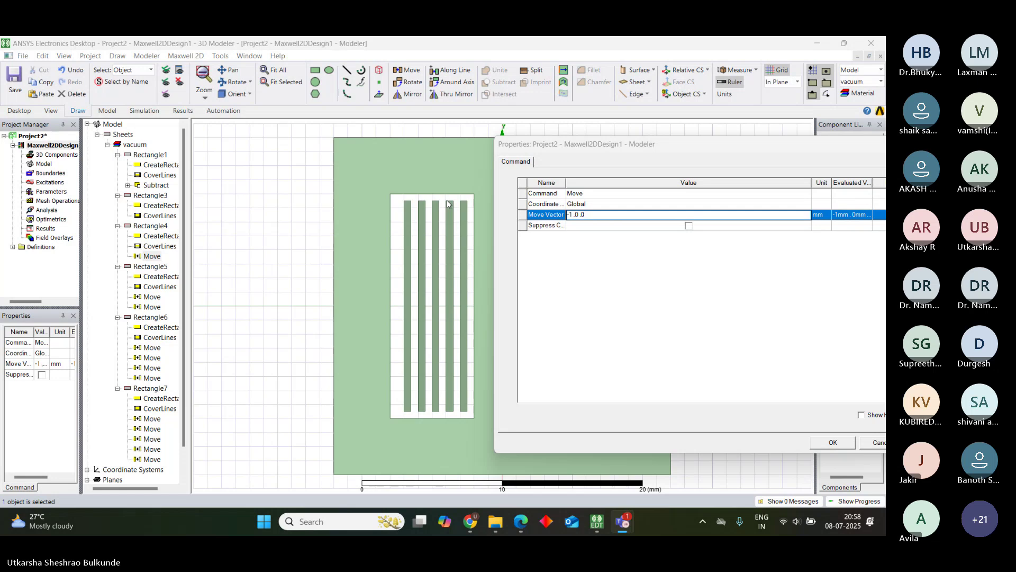
pyautogui.click(673, 161)
pyautogui.moveTo(688, 144); pyautogui.dragTo(356, 86)
pyautogui.click(501, 384)
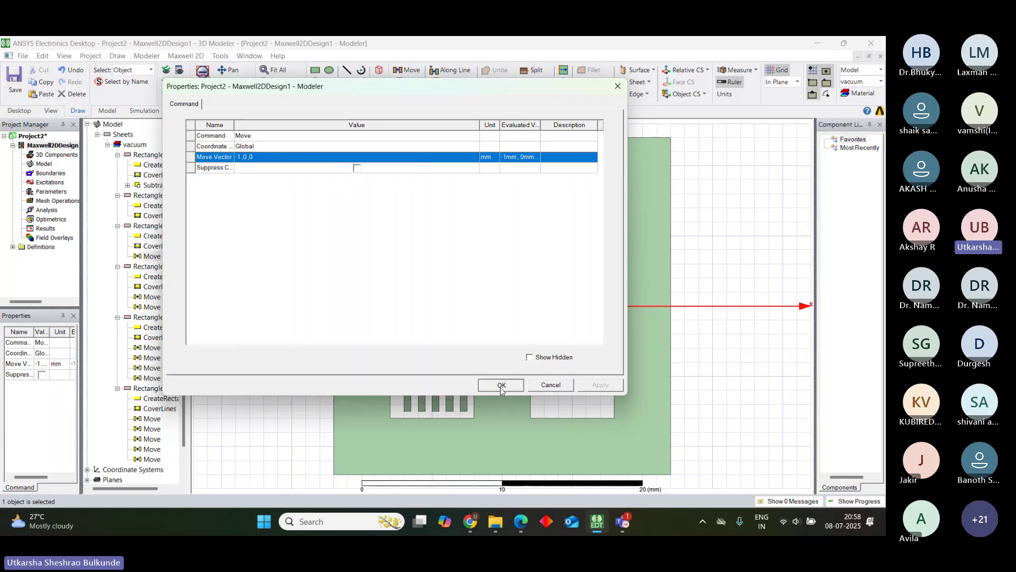
# Check the move vector of Rectangle5's last move operation and close its properties
pyautogui.doubleClick(153, 307)
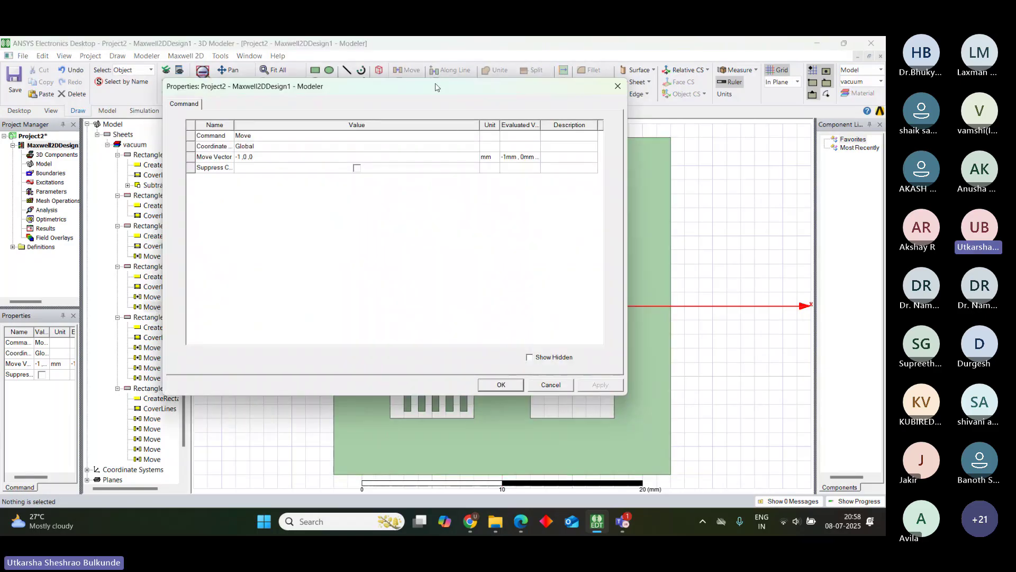
pyautogui.moveTo(447, 92); pyautogui.dragTo(788, 125)
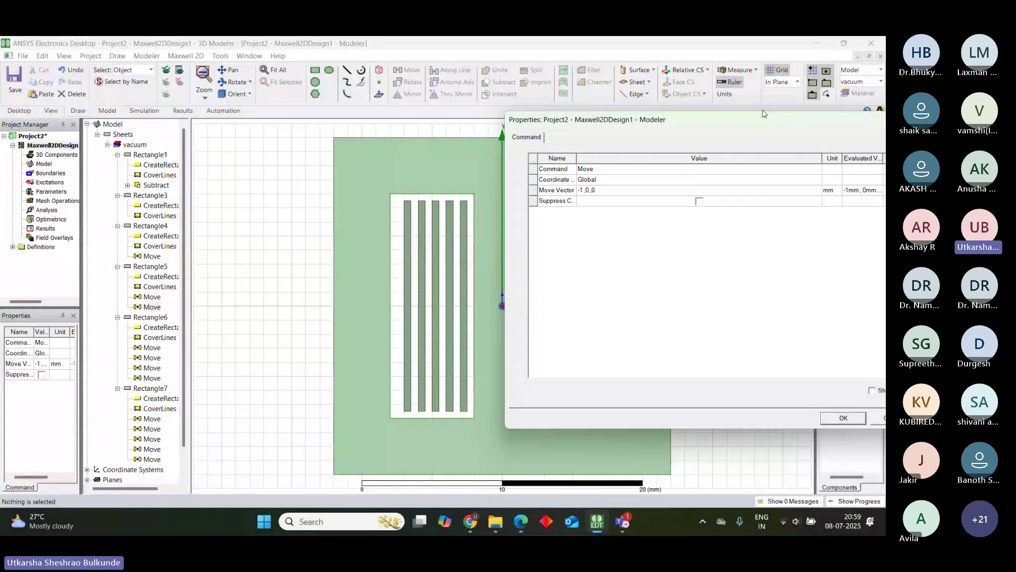
pyautogui.moveTo(759, 120); pyautogui.dragTo(658, 102)
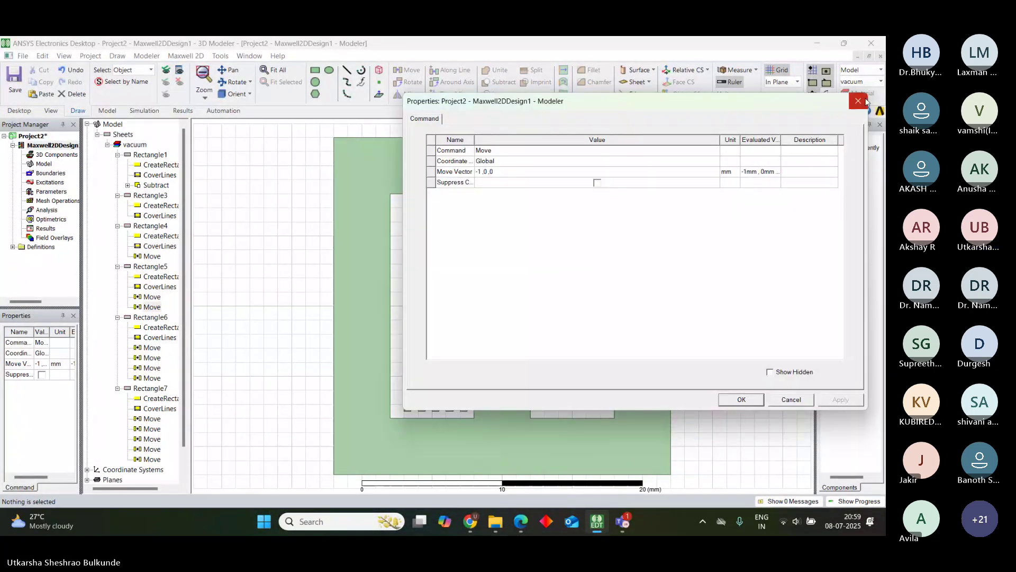
pyautogui.click(858, 101)
# Check the vector of Rectangle6's last move operation and delete that move
pyautogui.doubleClick(152, 378)
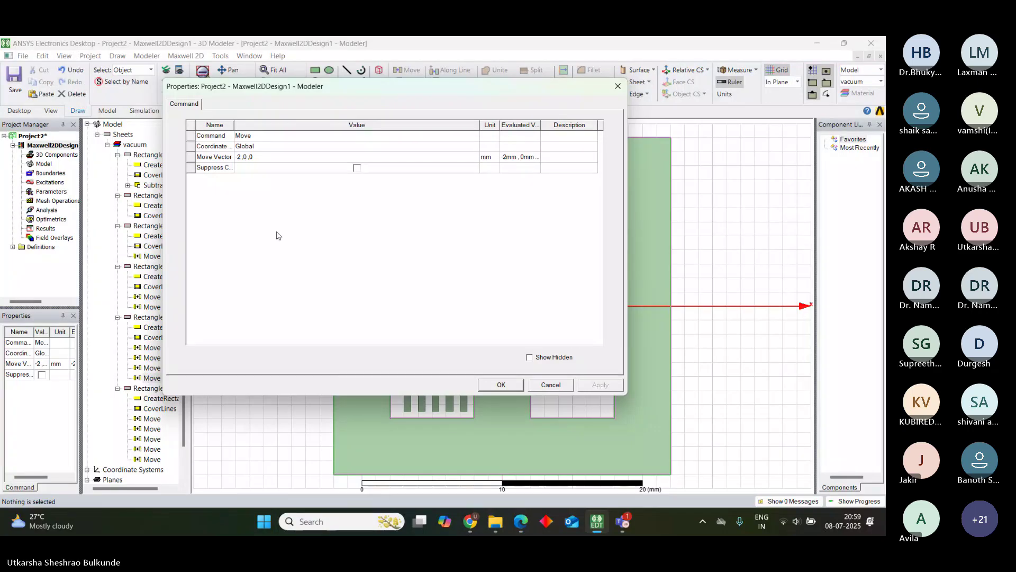
pyautogui.moveTo(509, 88); pyautogui.dragTo(702, 163)
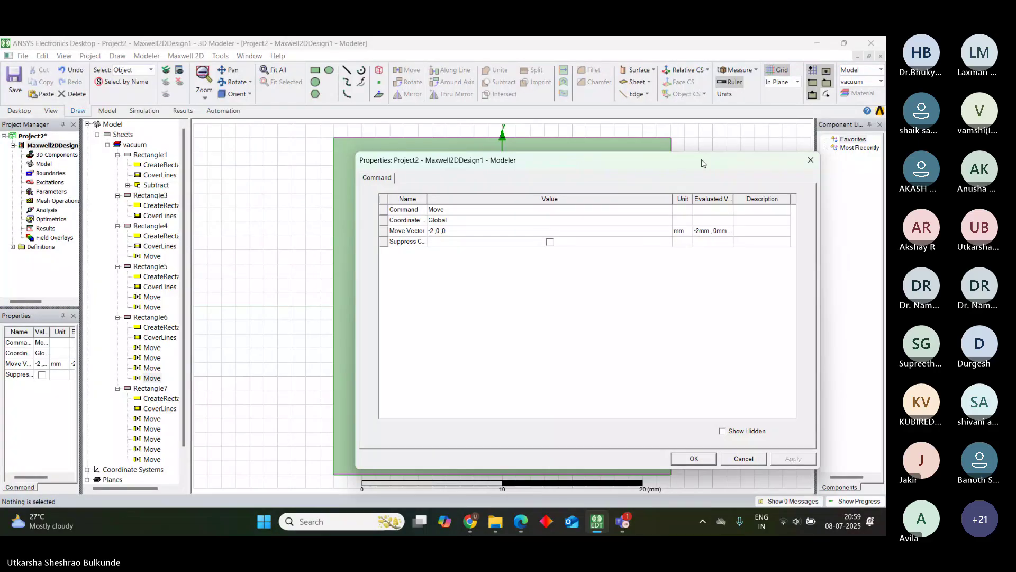
pyautogui.click(151, 379)
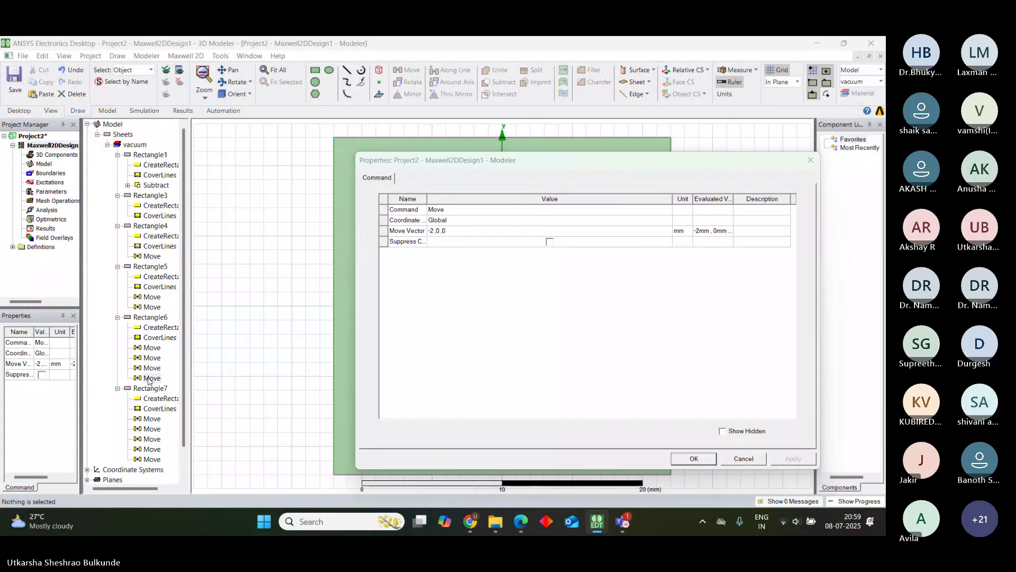
pyautogui.click(807, 165)
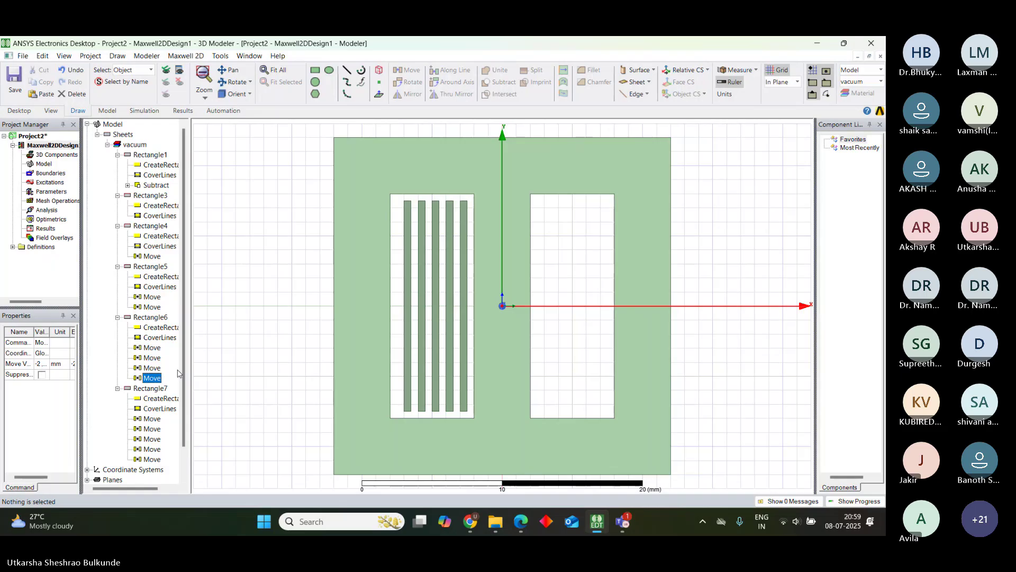
pyautogui.press('Delete')
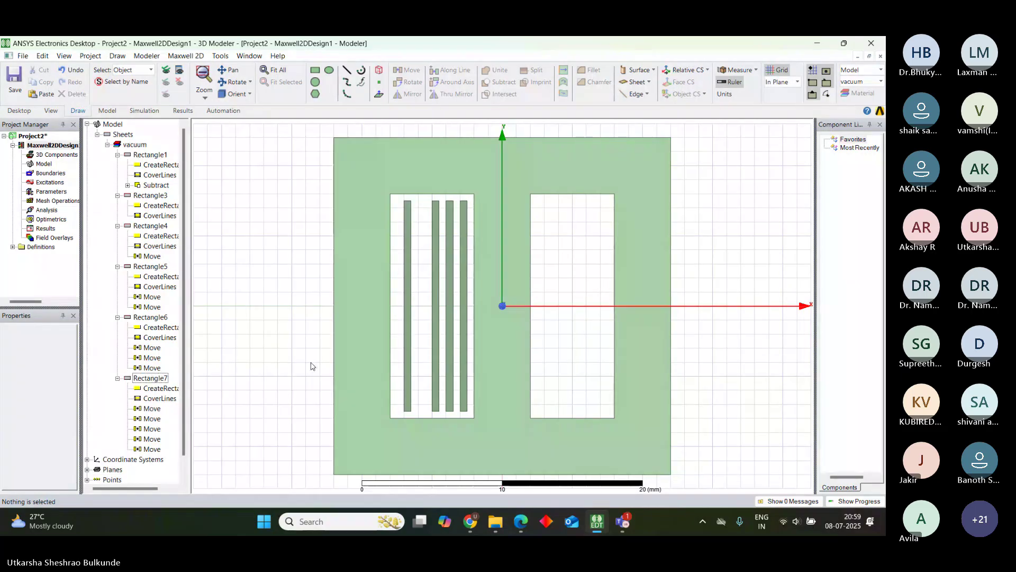
# Paste a copy of the third strip and move it from reference point -4.5, 0, 0 to target -6, 0, 0
pyautogui.click(436, 241)
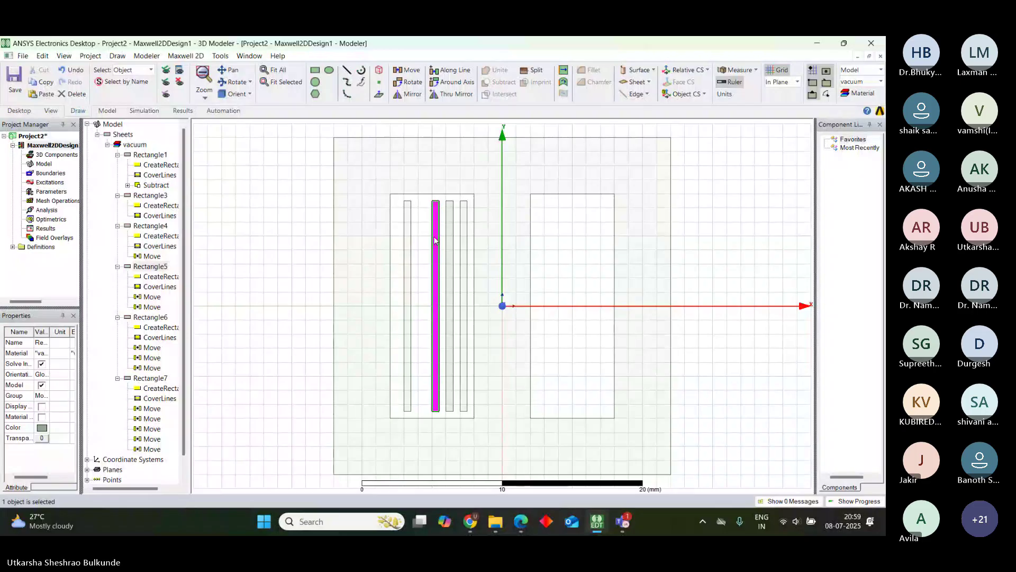
pyautogui.hotkey('ctrl', 'v')
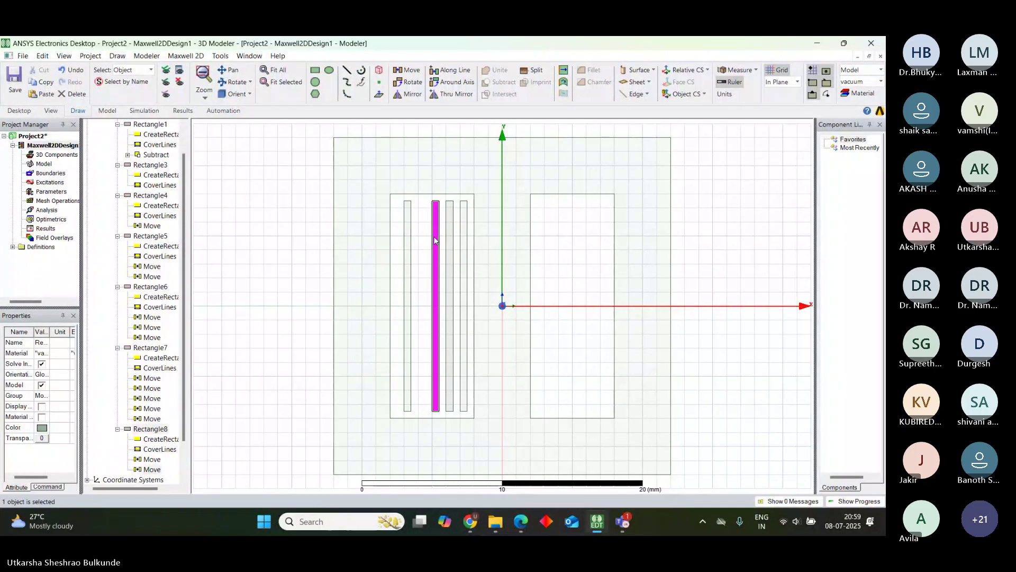
pyautogui.click(408, 69)
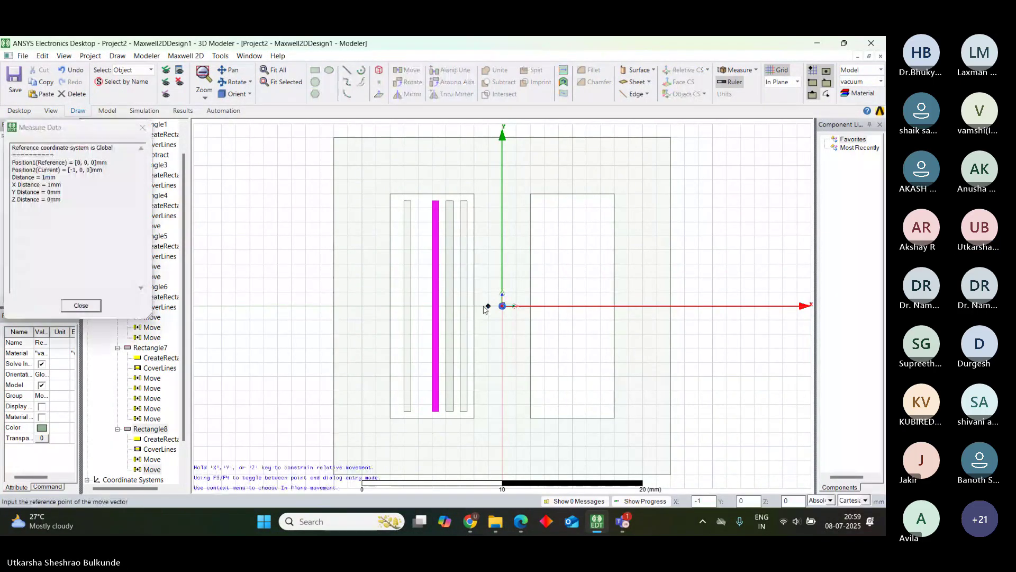
pyautogui.click(439, 305)
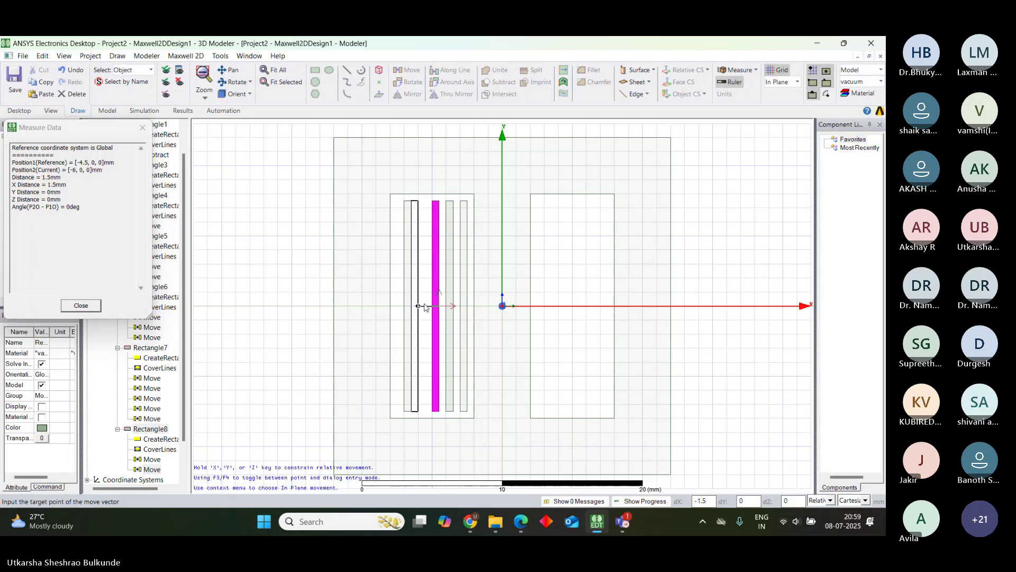
pyautogui.click(424, 306)
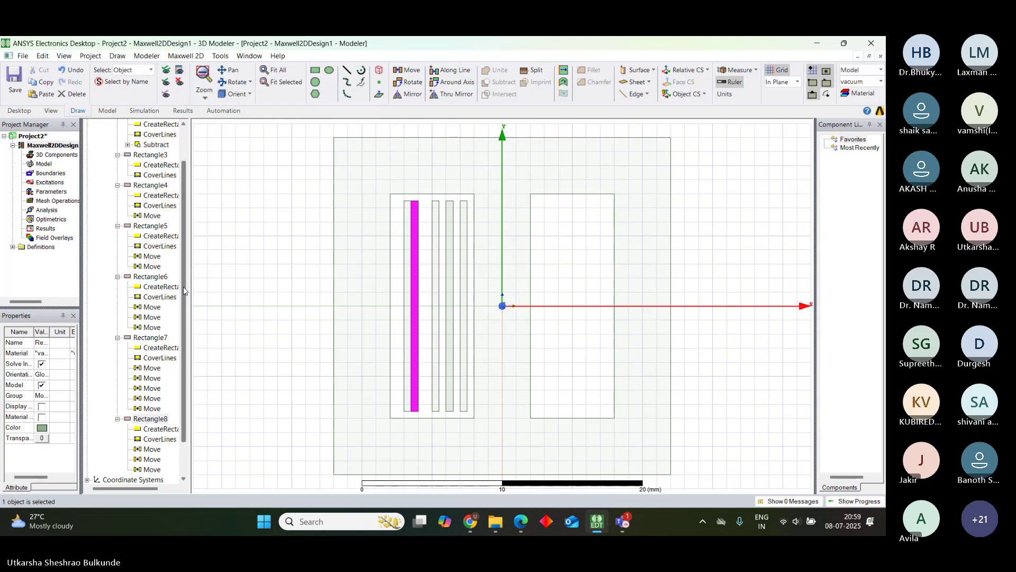
# Set the vector of Rectangle8's last move operation to -1, 0, 0
pyautogui.click(150, 418)
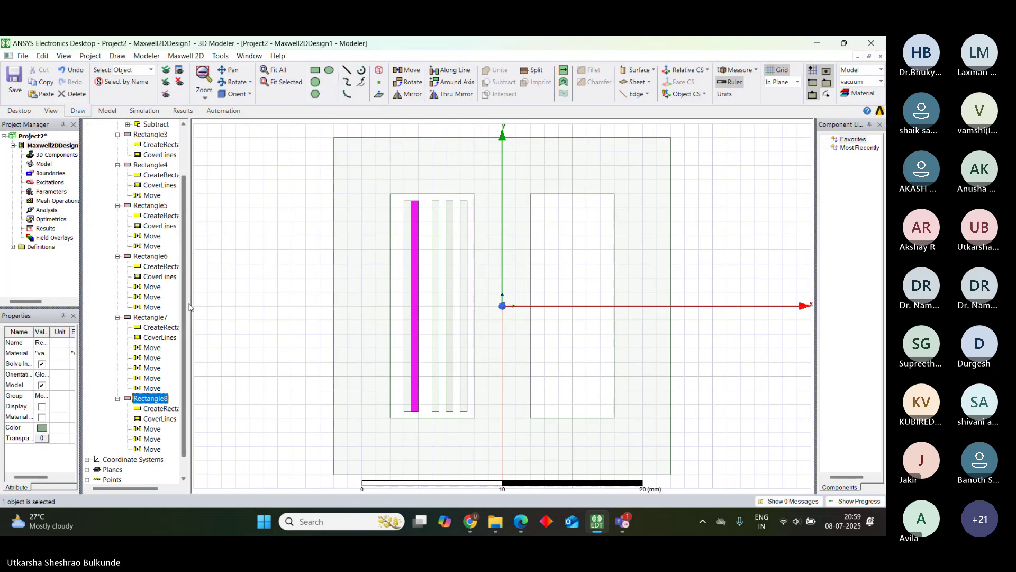
pyautogui.doubleClick(152, 450)
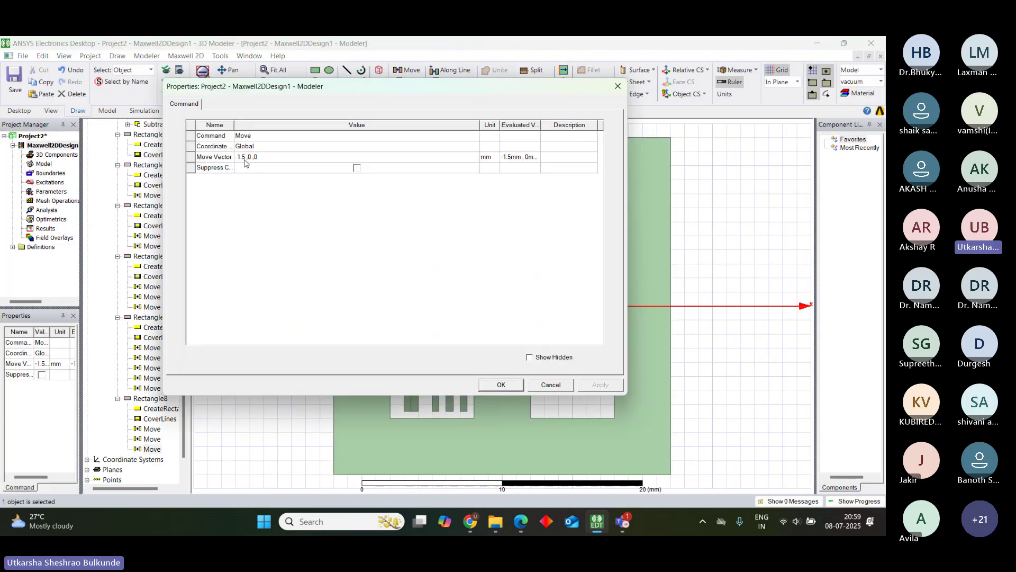
pyautogui.click(245, 158)
pyautogui.press('BackSpace')
pyautogui.press('BackSpace')
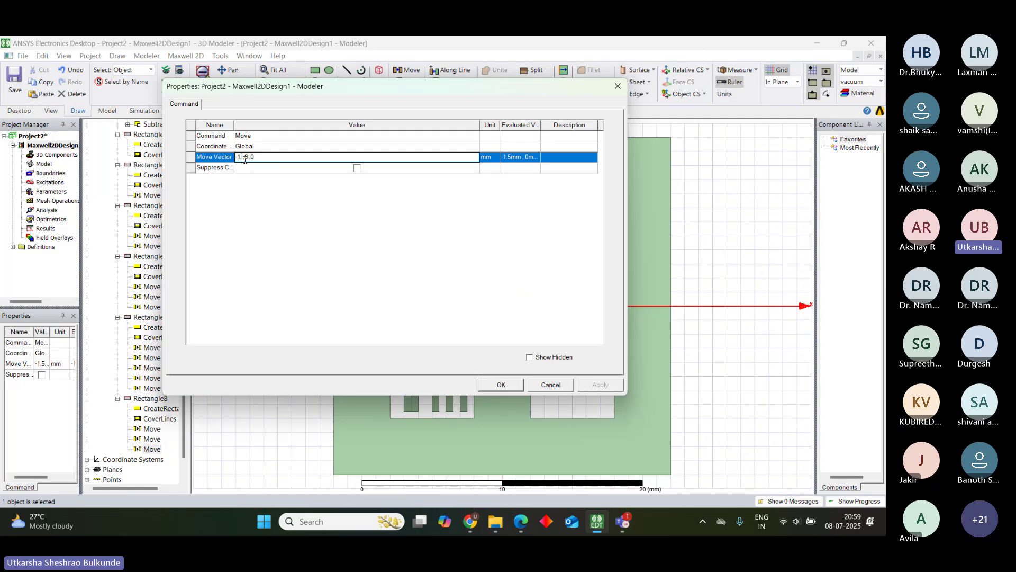
pyautogui.click(508, 388)
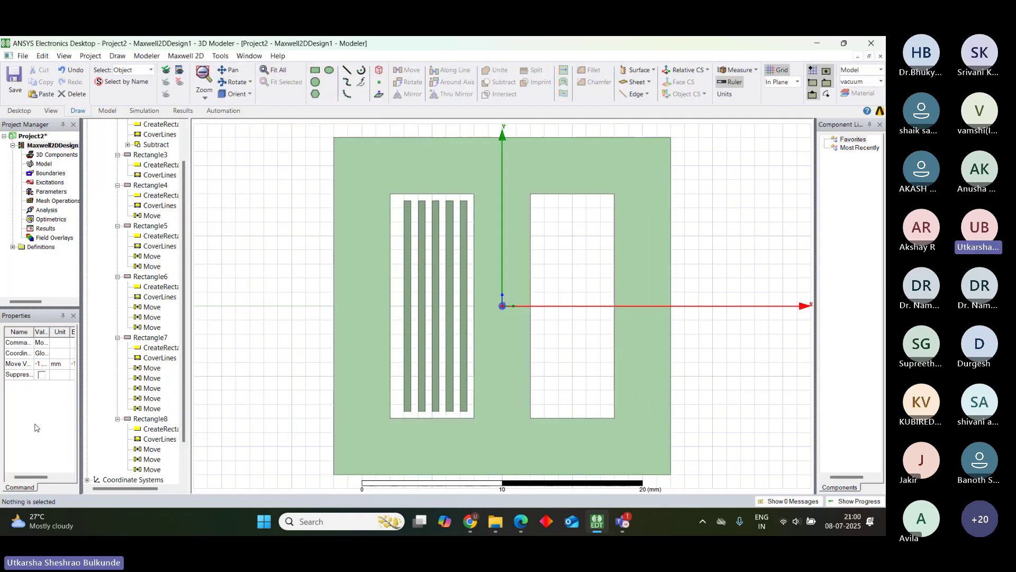
# Check Rectangle7's last two move operations and delete the Rectangle7 strip
pyautogui.doubleClick(153, 410)
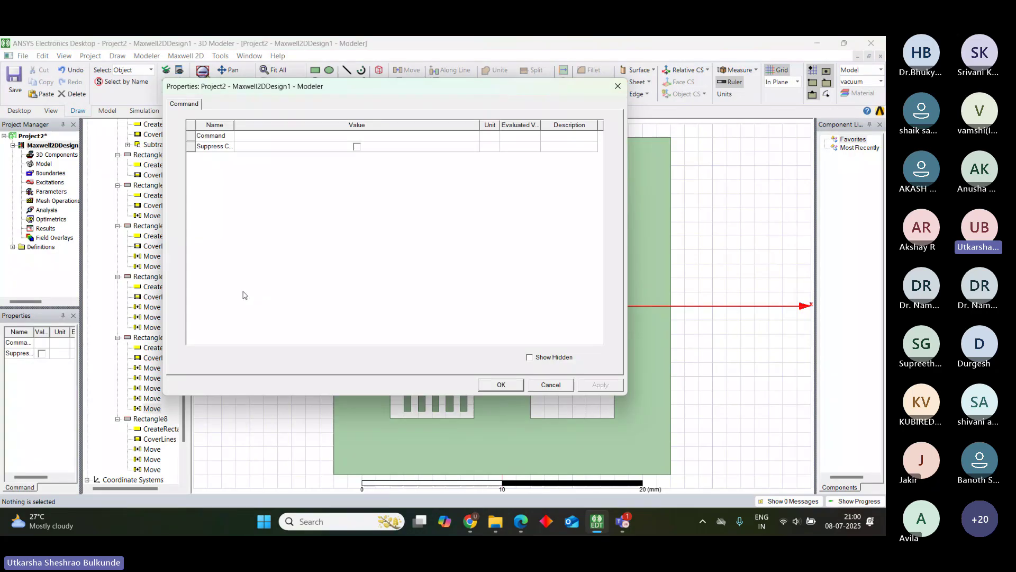
pyautogui.click(617, 86)
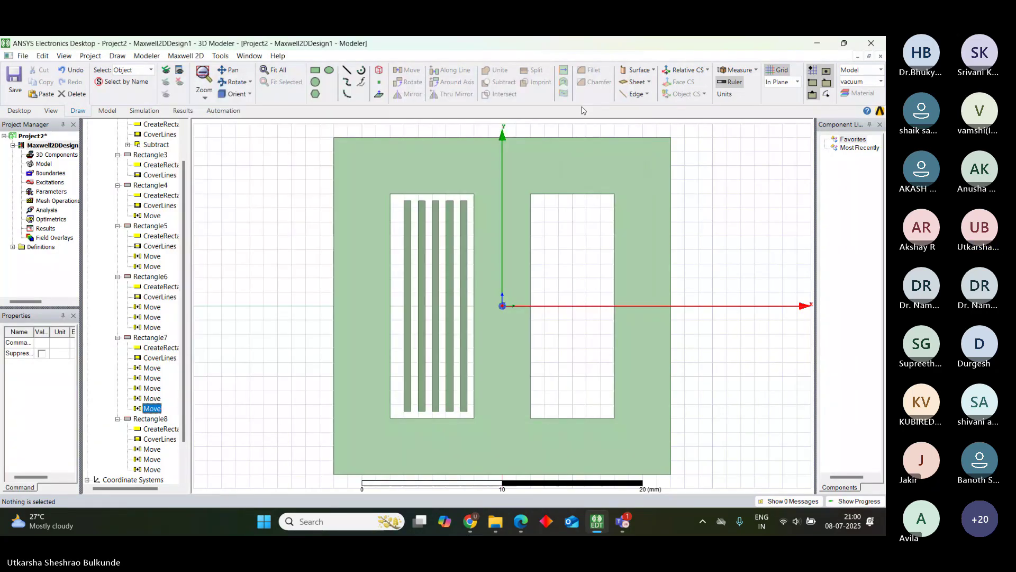
pyautogui.doubleClick(153, 398)
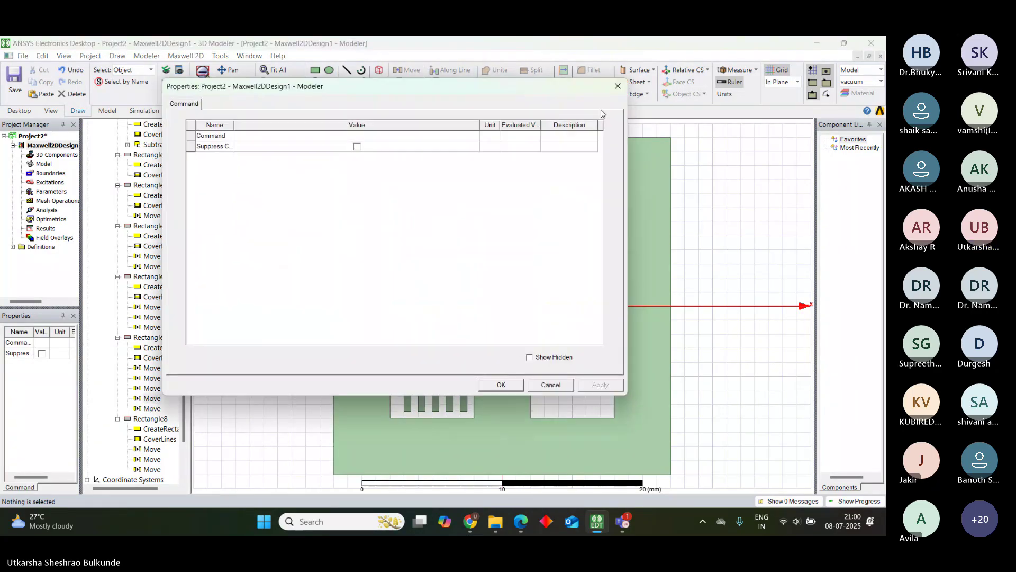
pyautogui.click(615, 89)
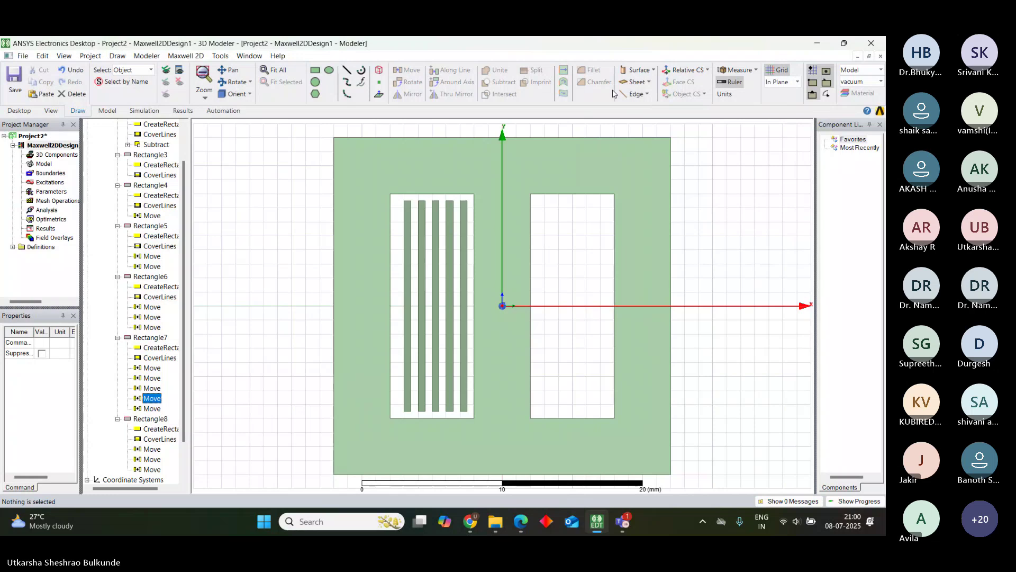
pyautogui.click(153, 337)
pyautogui.press('Delete')
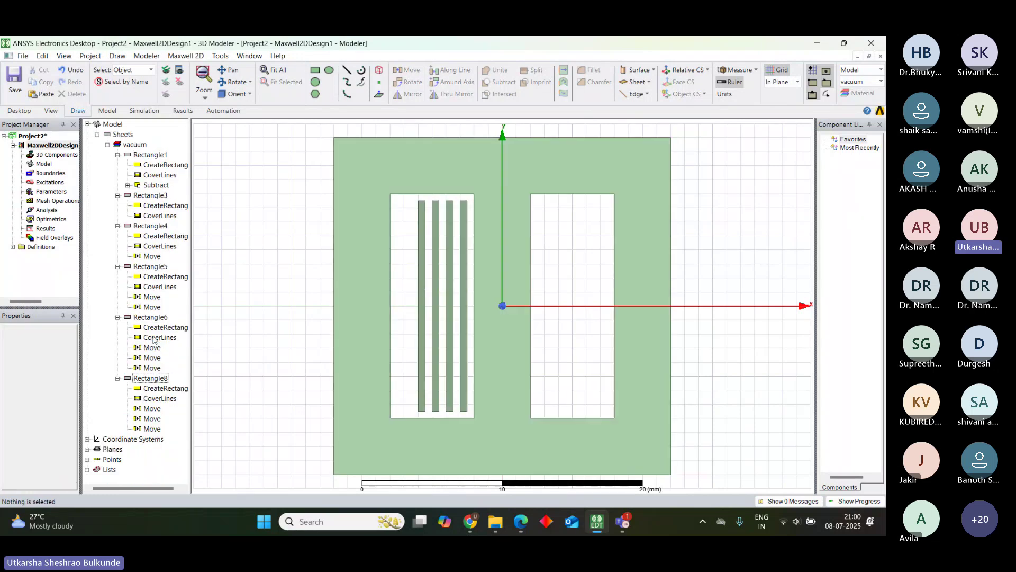
# Paste a copy of the Rectangle8 strip at the same position in the left core window
pyautogui.click(154, 378)
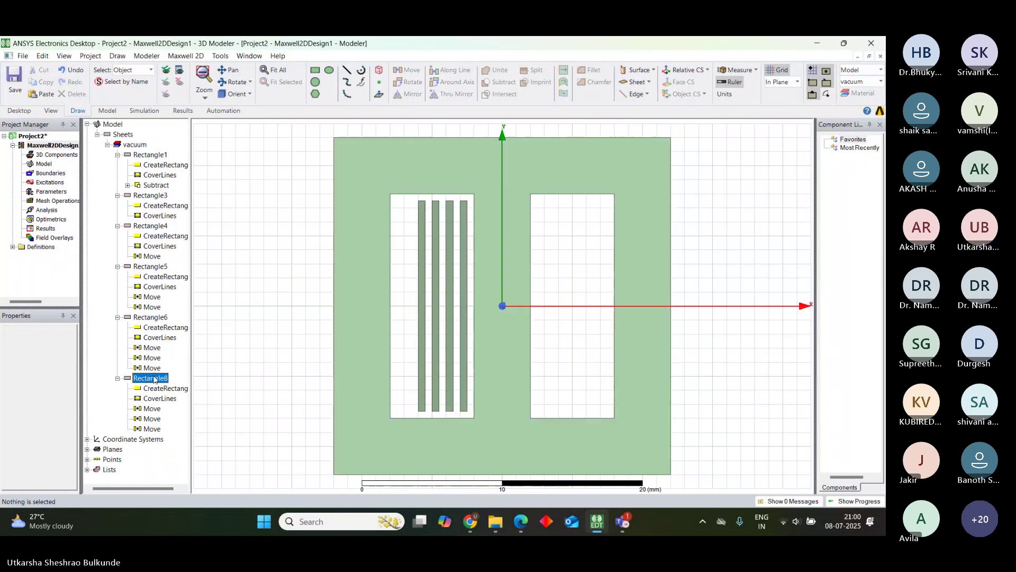
pyautogui.hotkey('ctrl', 'v')
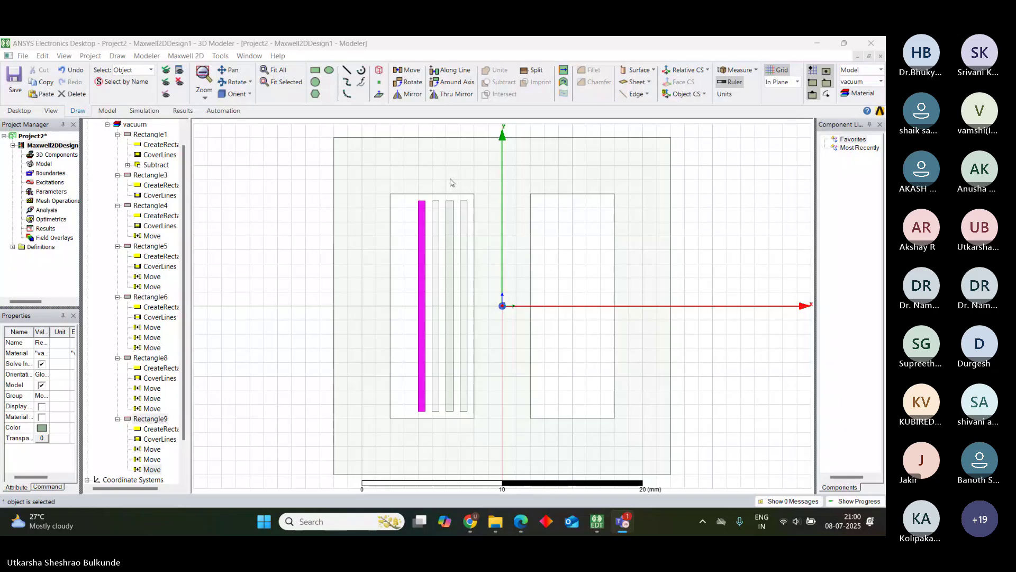
pyautogui.click(422, 307)
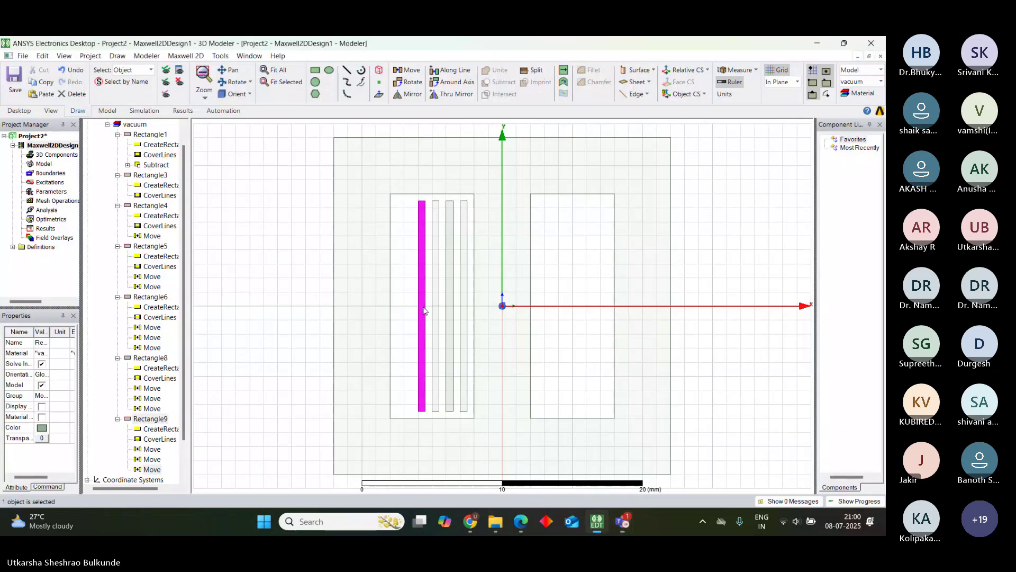
pyautogui.click(414, 312)
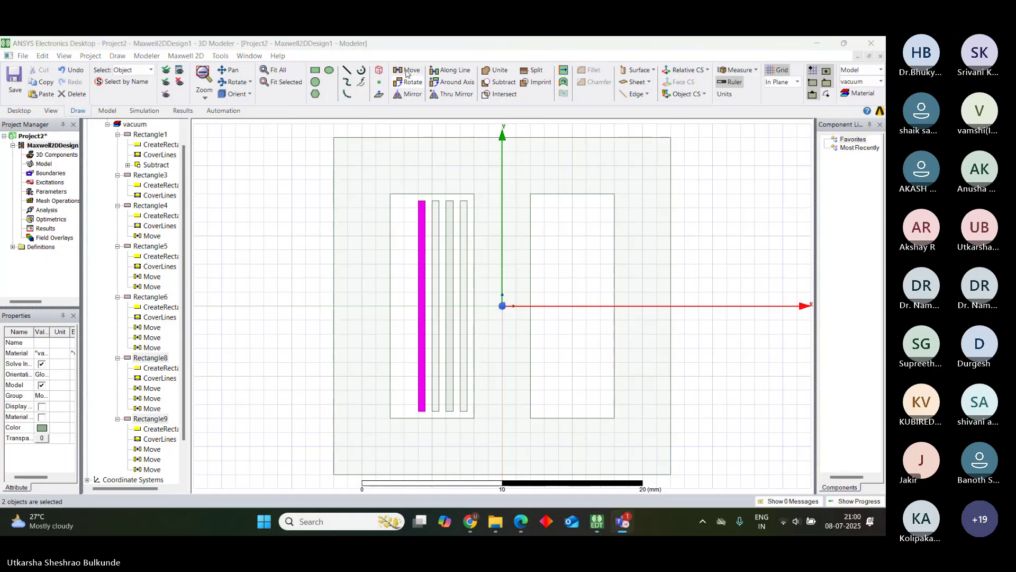
pyautogui.click(232, 245)
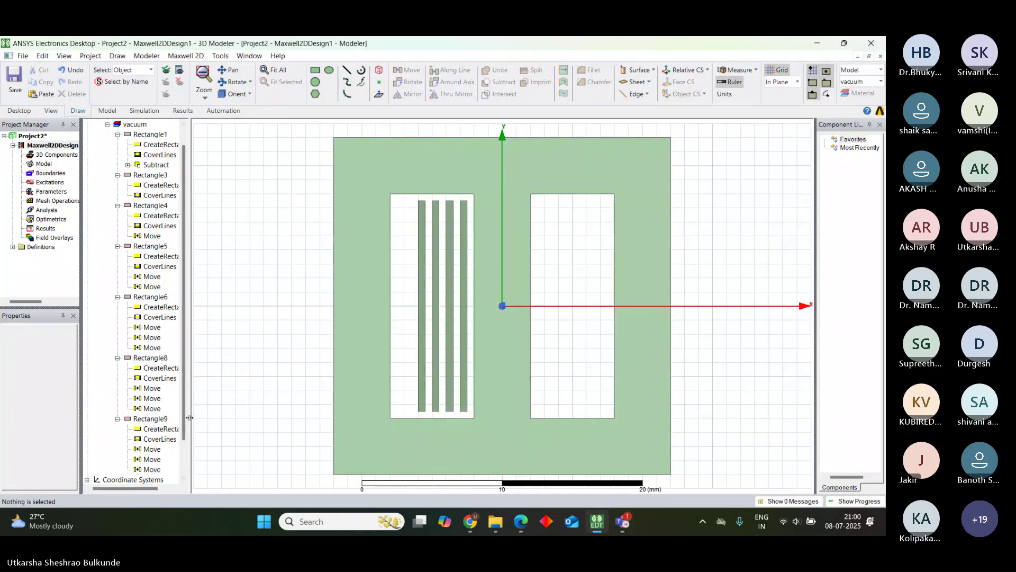
# Move the Rectangle9 strip from reference point -7, 0, 0 to target -8, 0, 0
pyautogui.scroll(-2, 187, 452)
pyautogui.click(150, 378)
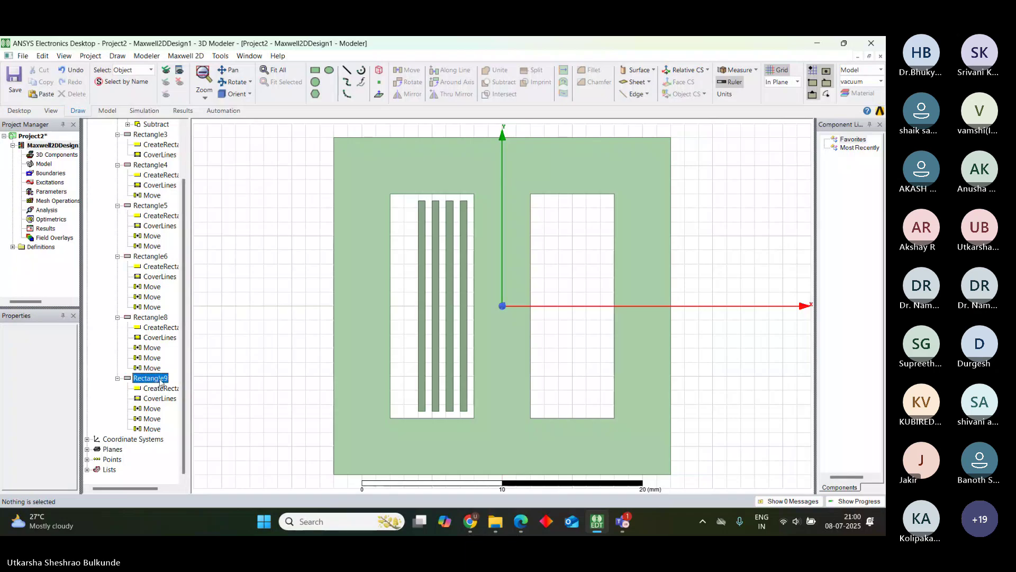
pyautogui.click(157, 320)
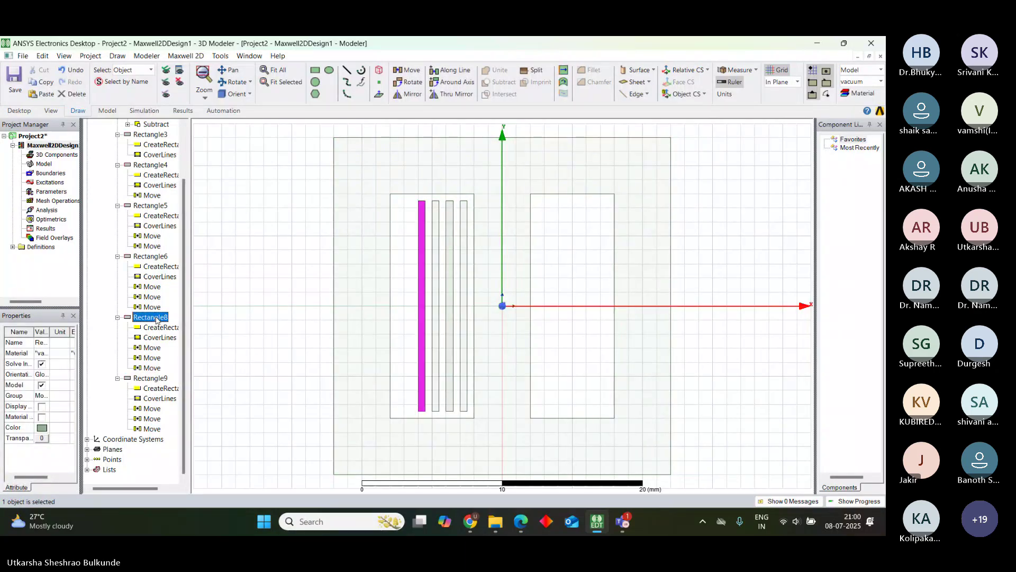
pyautogui.click(155, 384)
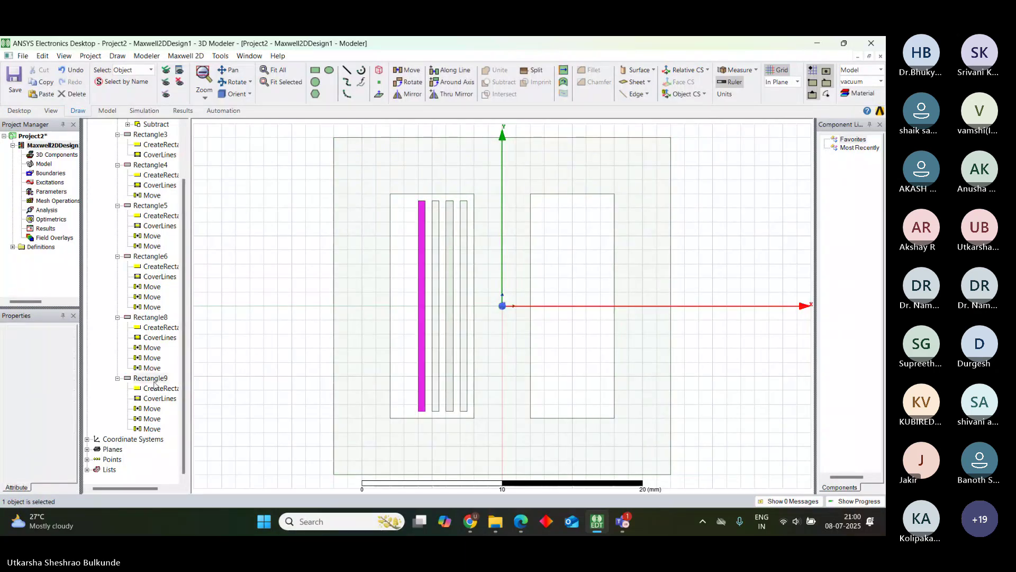
pyautogui.click(408, 311)
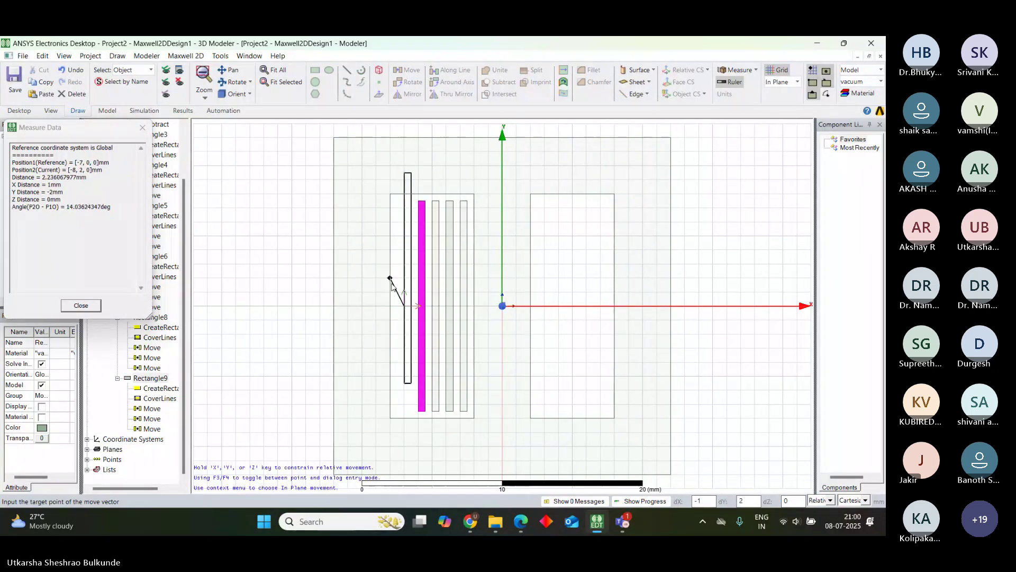
pyautogui.click(395, 309)
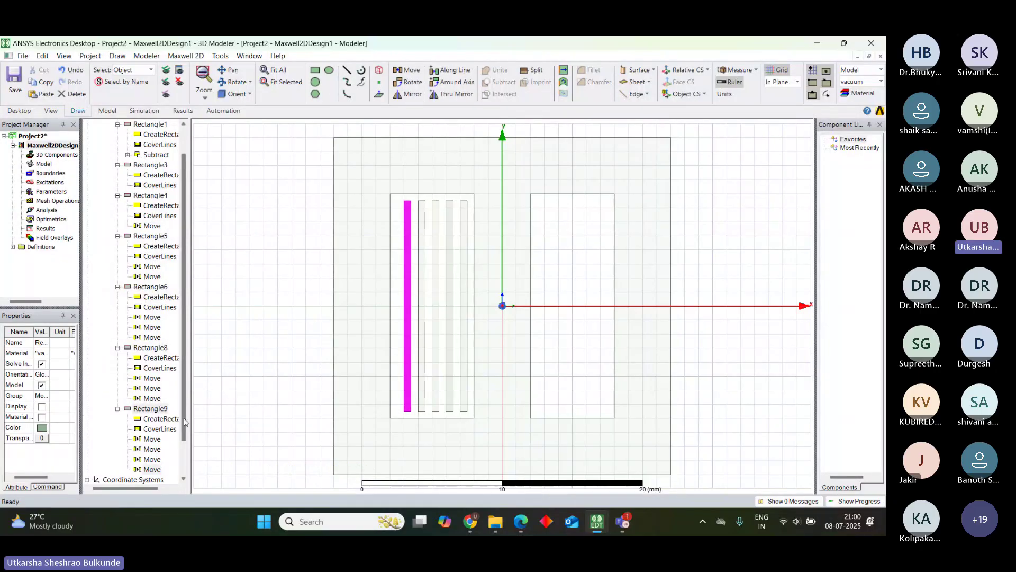
# Check the vector of Rectangle9's last move operation
pyautogui.moveTo(185, 423); pyautogui.dragTo(184, 443)
pyautogui.doubleClick(152, 439)
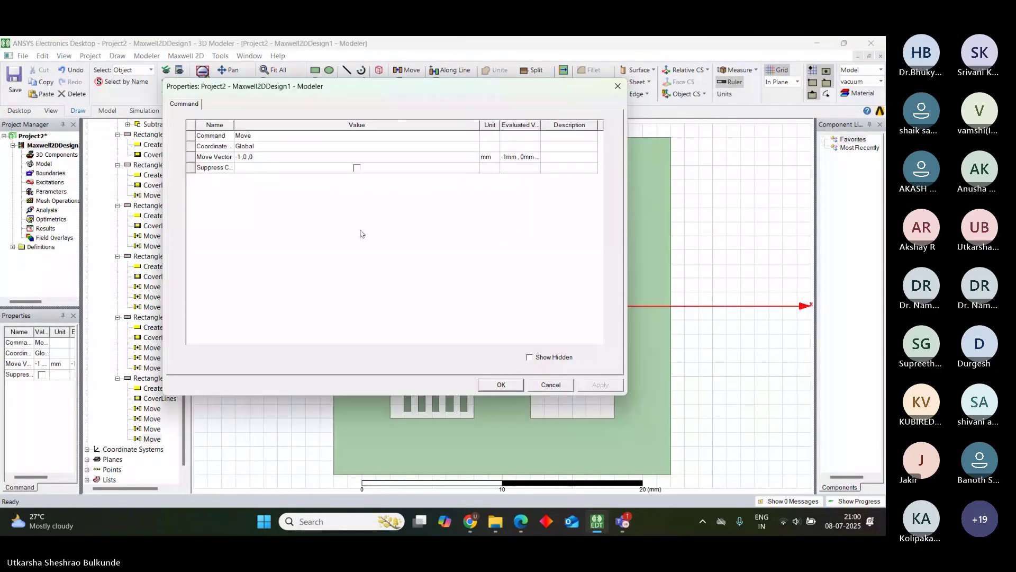
pyautogui.click(501, 385)
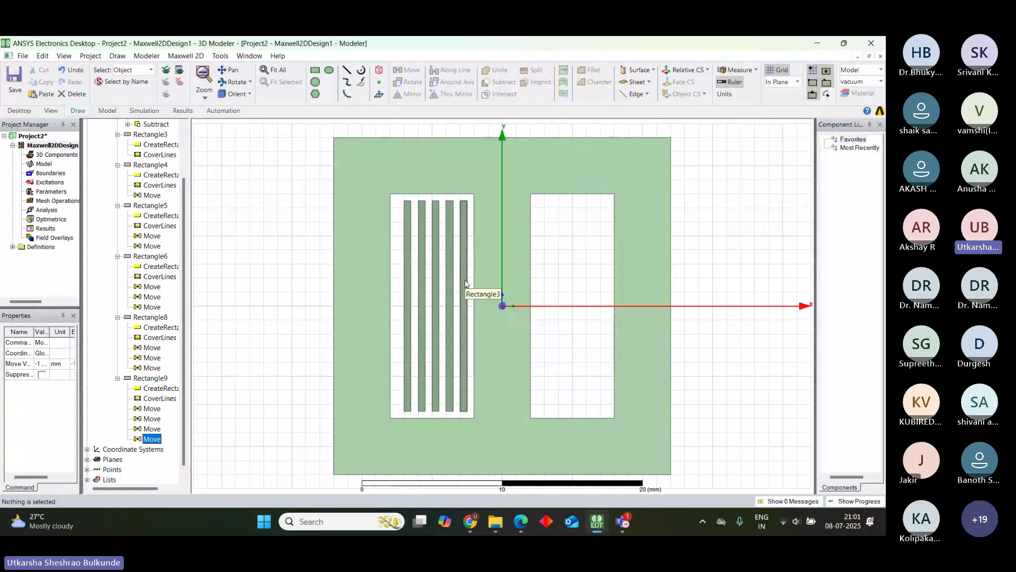
# Examine the five winding strips in the left core window one by one, finishing with nothing selected
pyautogui.click(467, 212)
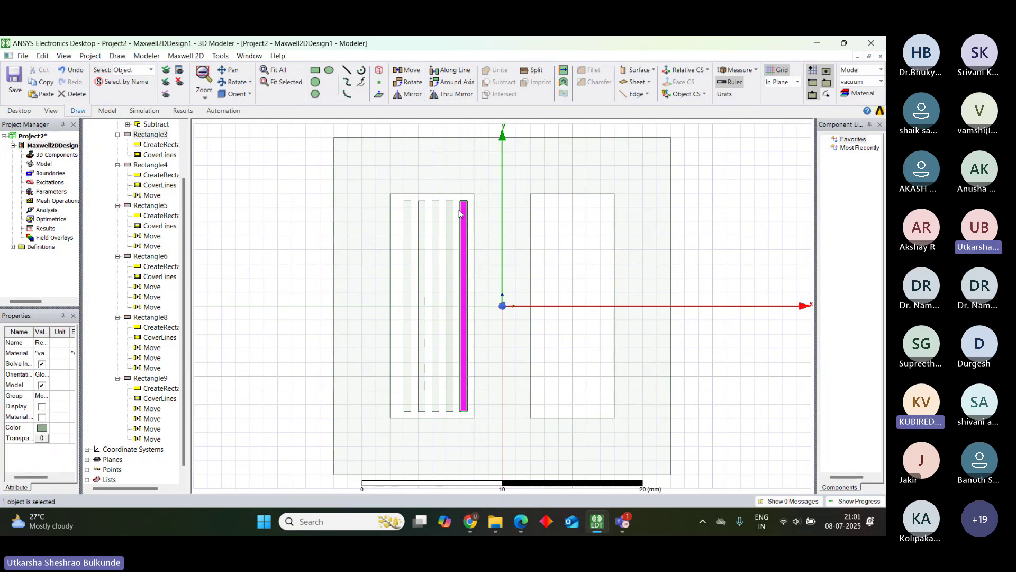
pyautogui.click(453, 212)
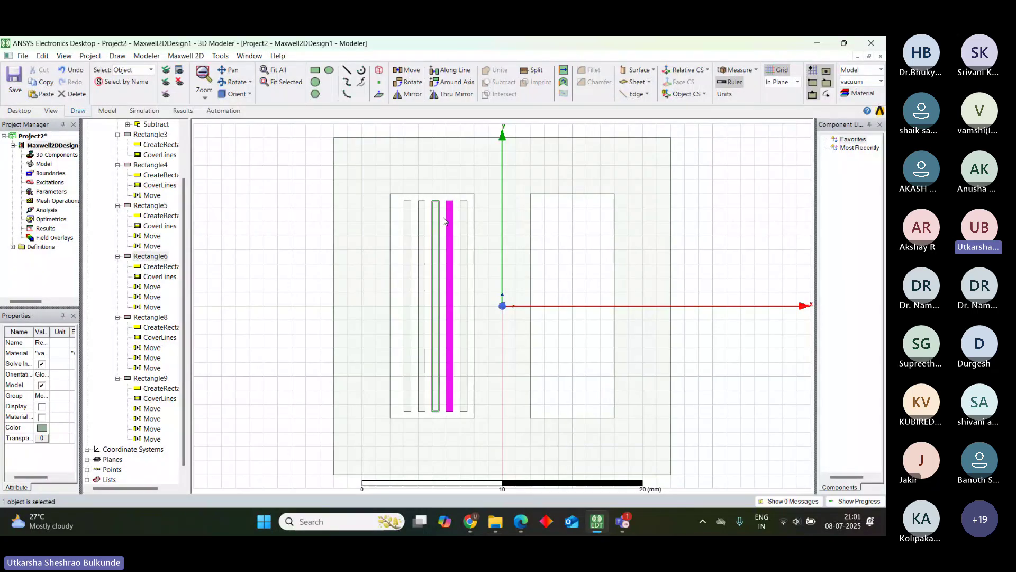
pyautogui.click(435, 217)
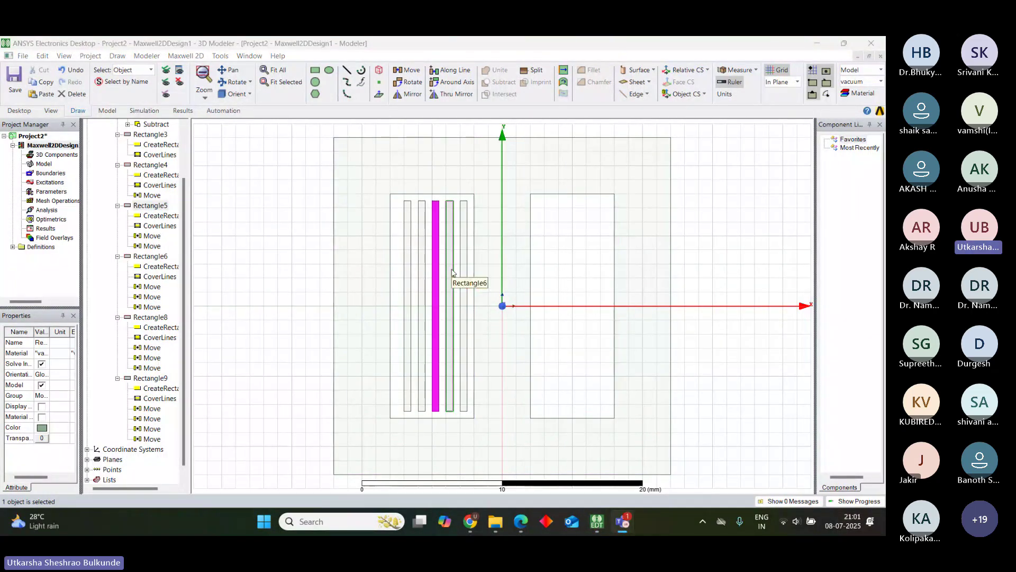
pyautogui.click(426, 251)
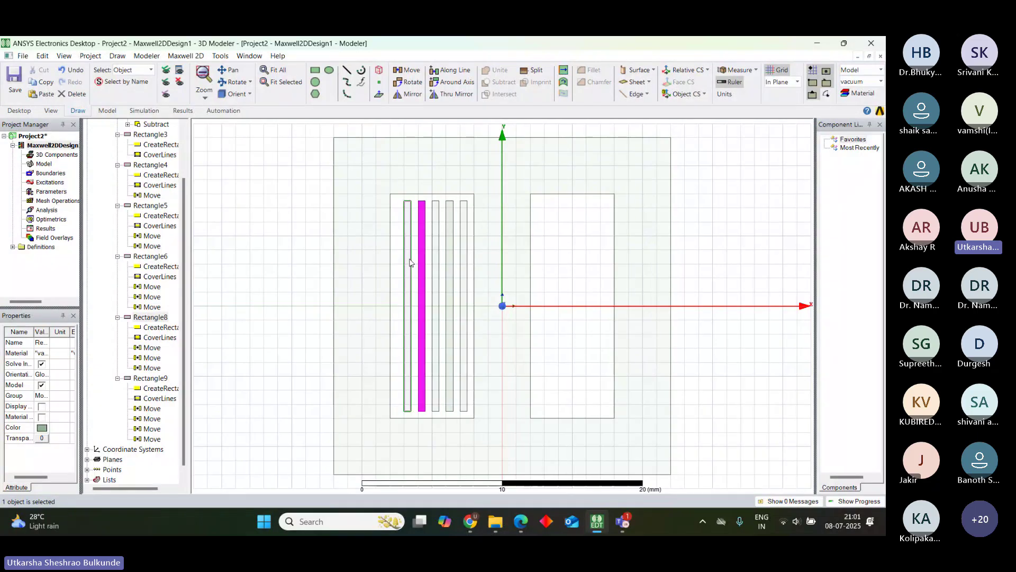
pyautogui.click(410, 261)
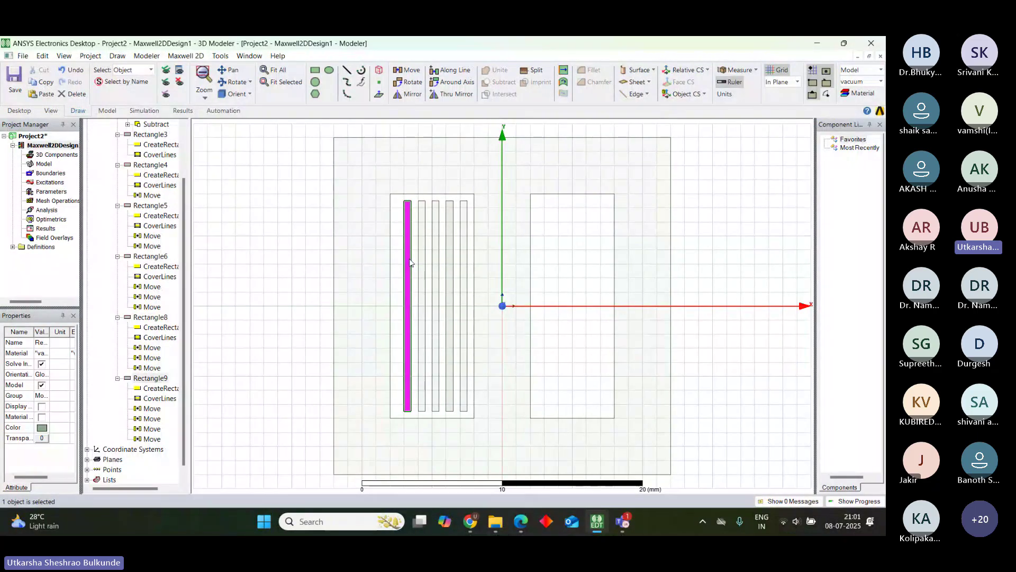
pyautogui.click(464, 230)
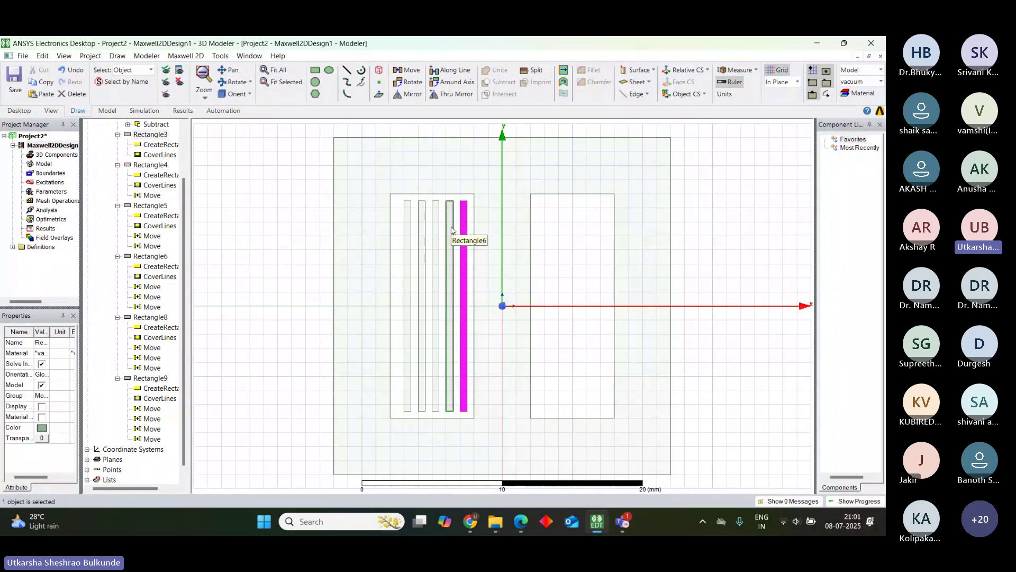
pyautogui.click(451, 230)
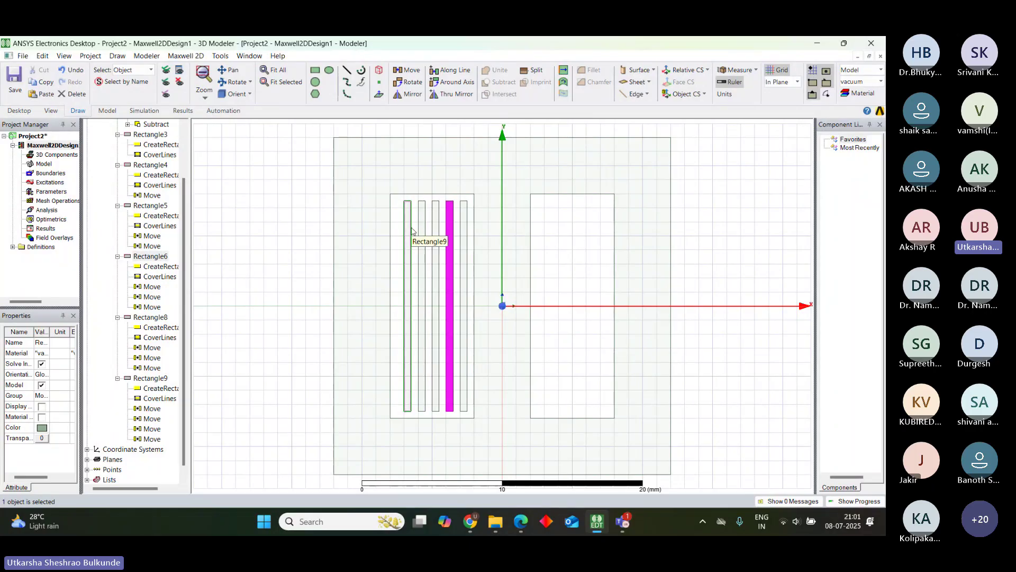
pyautogui.click(467, 230)
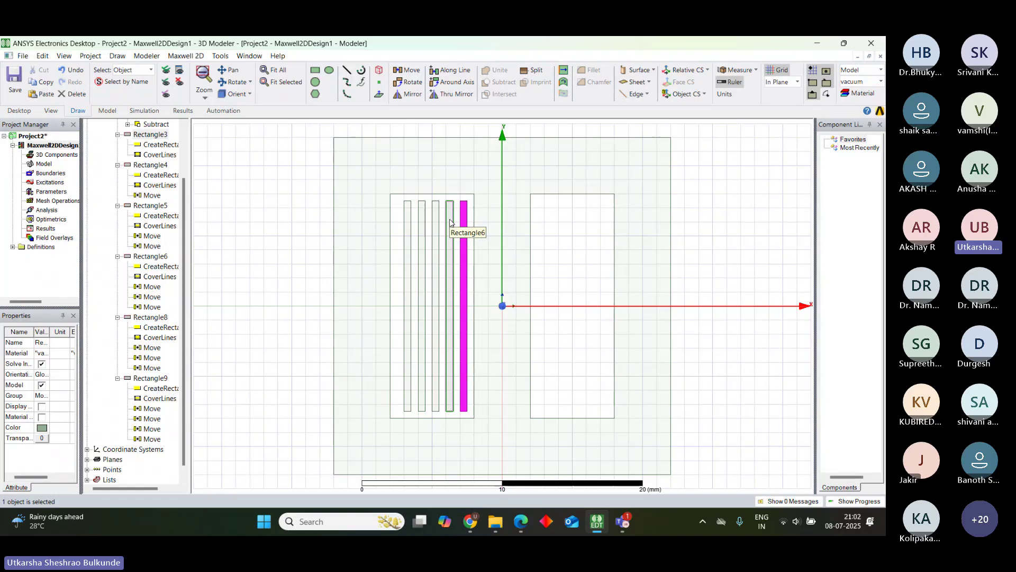
pyautogui.click(451, 277)
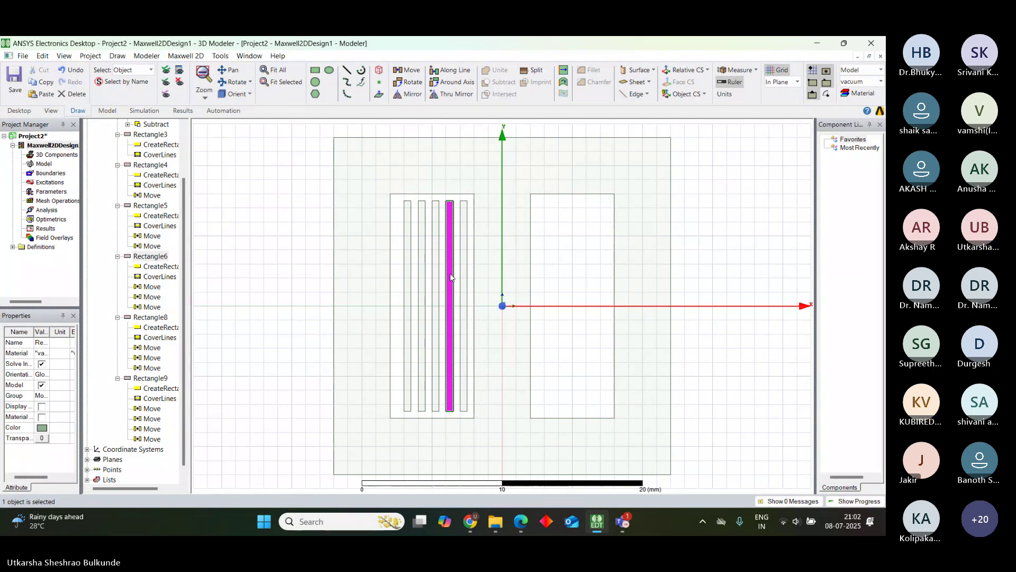
pyautogui.click(464, 271)
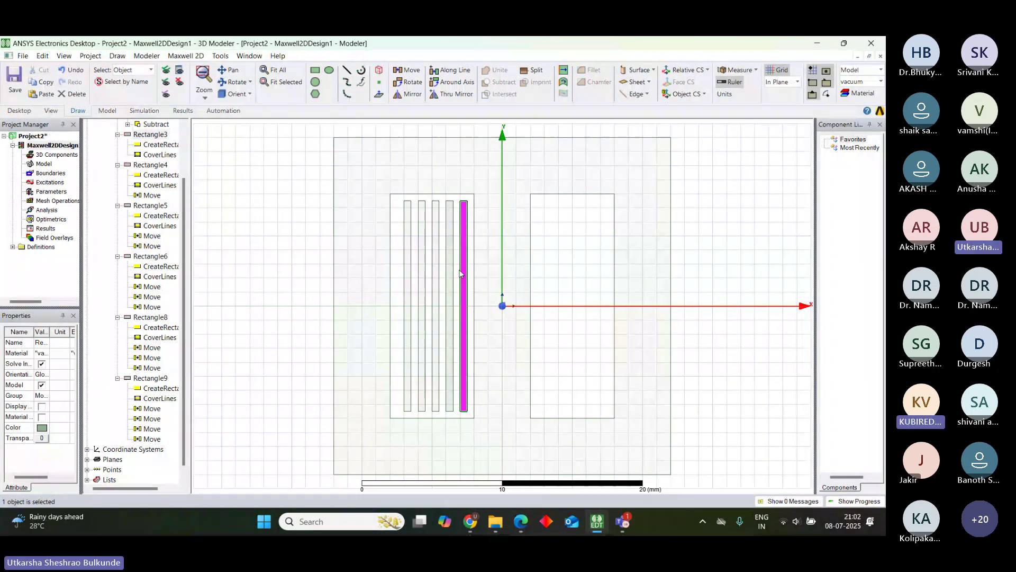
pyautogui.click(449, 261)
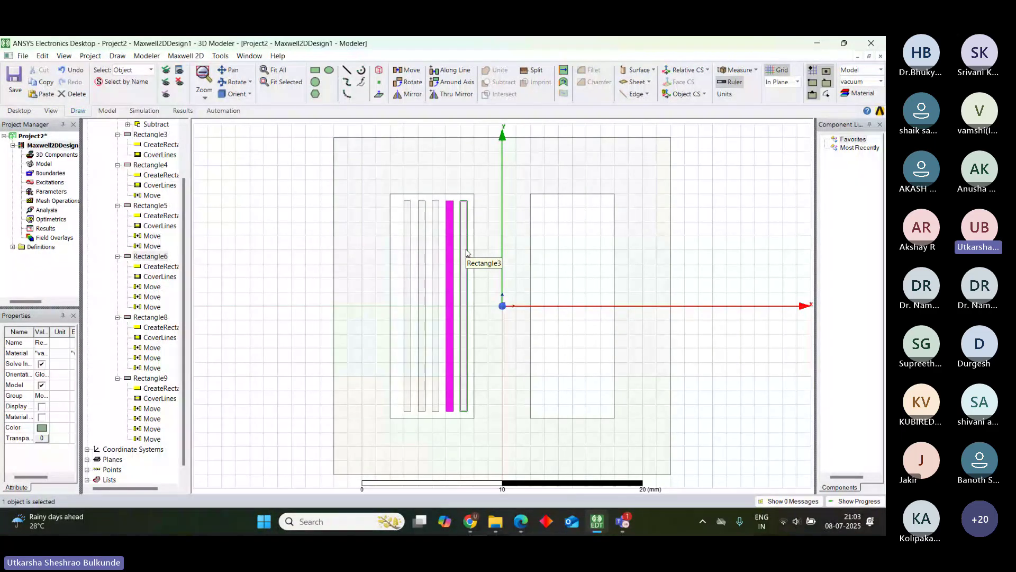
pyautogui.click(540, 256)
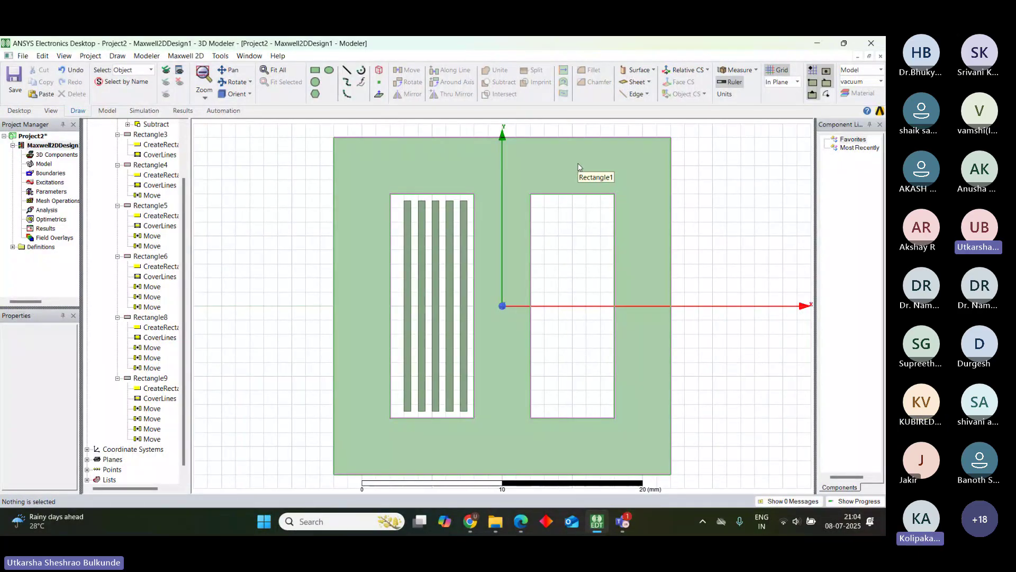
# Try to subtract strips Rectangle5, Rectangle6, Rectangle8 and Rectangle9 from Rectangle3, and undo the subtraction
pyautogui.click(462, 236)
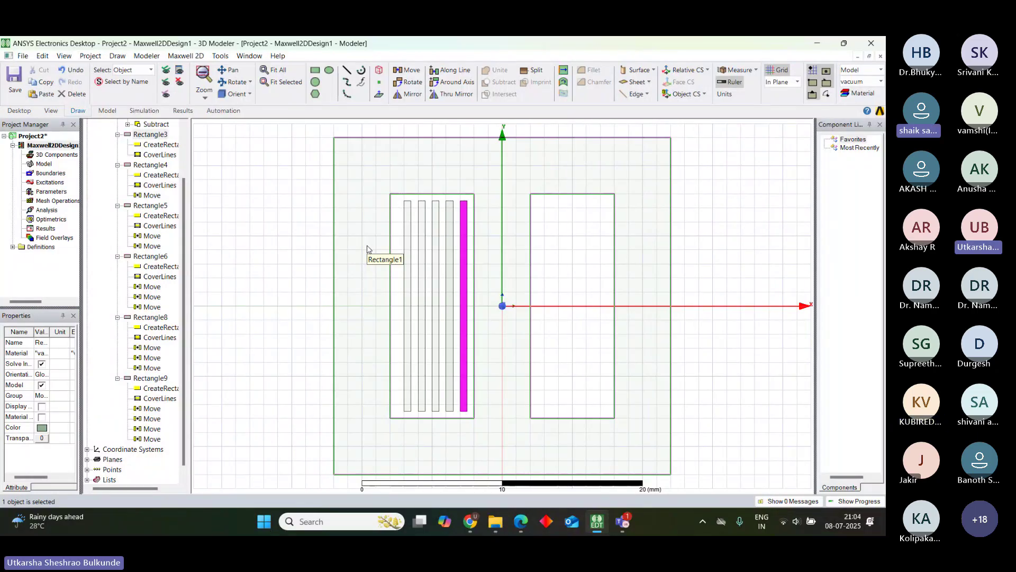
pyautogui.keyDown('ctrl'); pyautogui.click(451, 244); pyautogui.keyUp('ctrl')
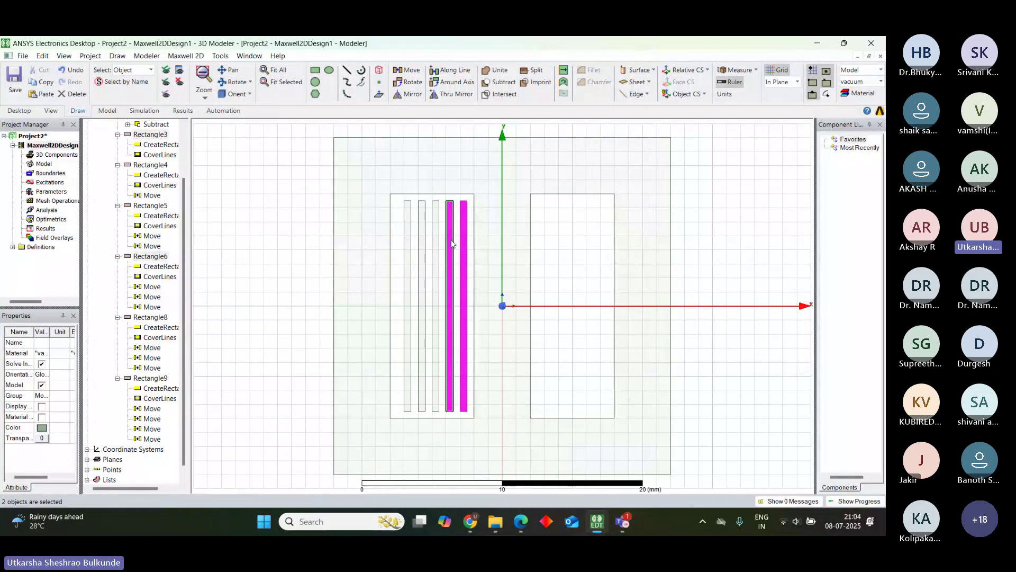
pyautogui.keyDown('ctrl'); pyautogui.click(436, 238); pyautogui.keyUp('ctrl')
pyautogui.keyDown('ctrl'); pyautogui.click(422, 233); pyautogui.keyUp('ctrl')
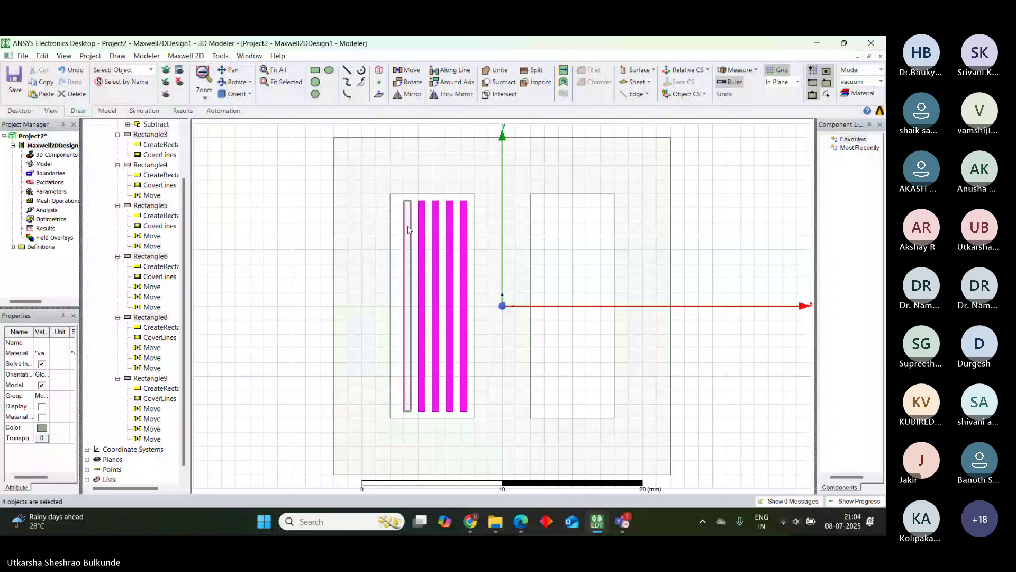
pyautogui.keyDown('ctrl'); pyautogui.click(408, 230); pyautogui.keyUp('ctrl')
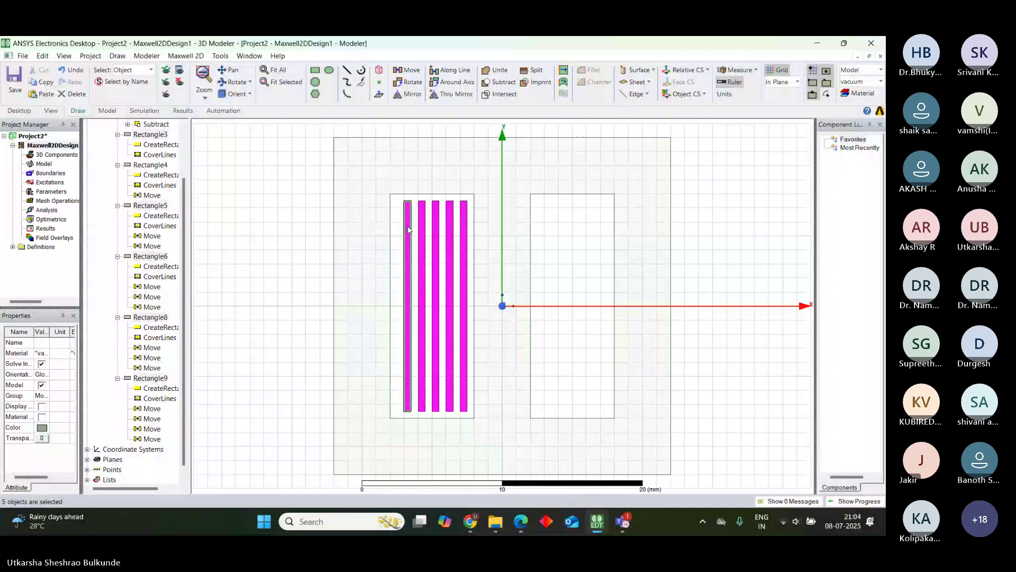
pyautogui.click(499, 82)
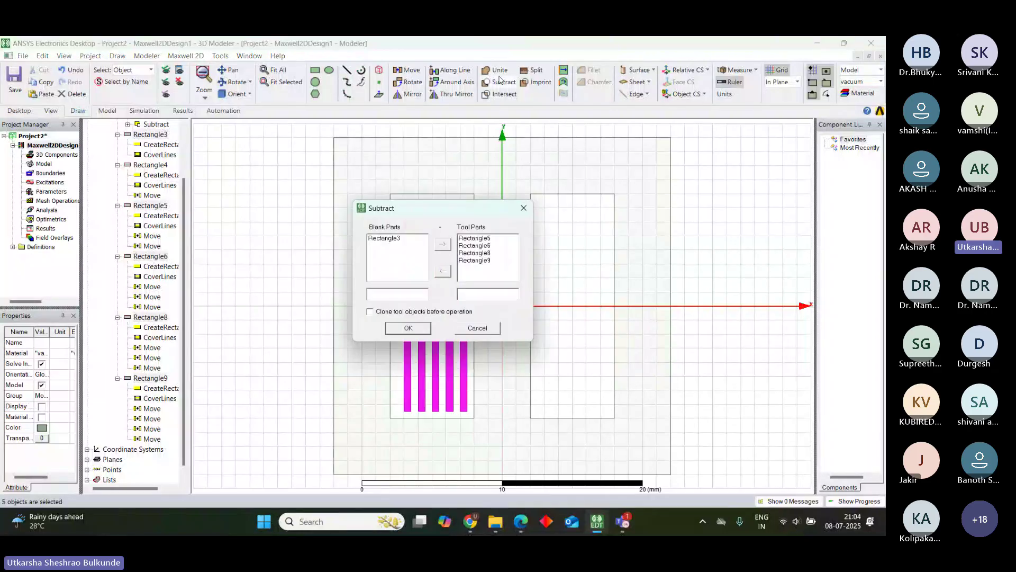
pyautogui.click(409, 328)
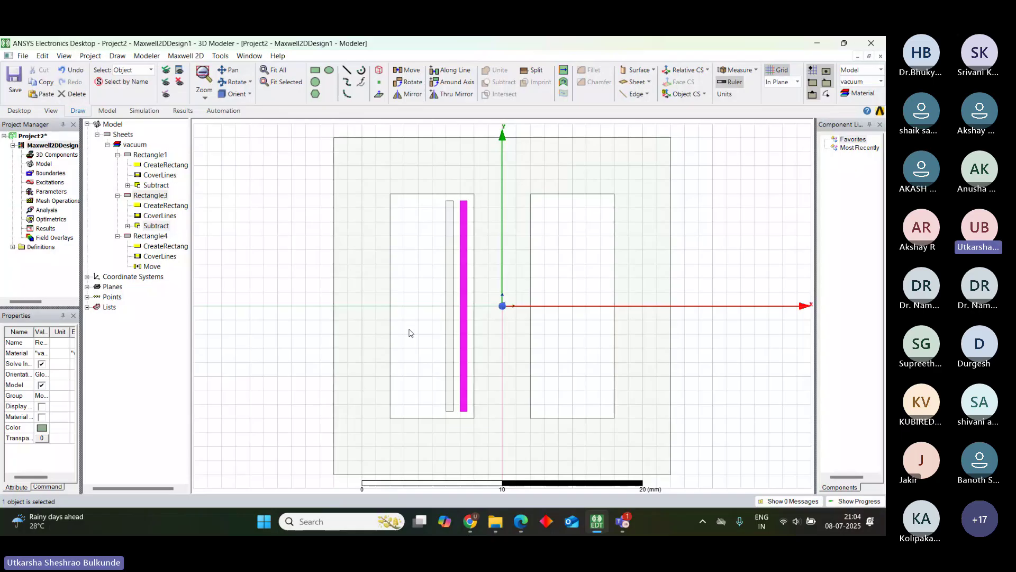
pyautogui.hotkey('ctrl', 'z')
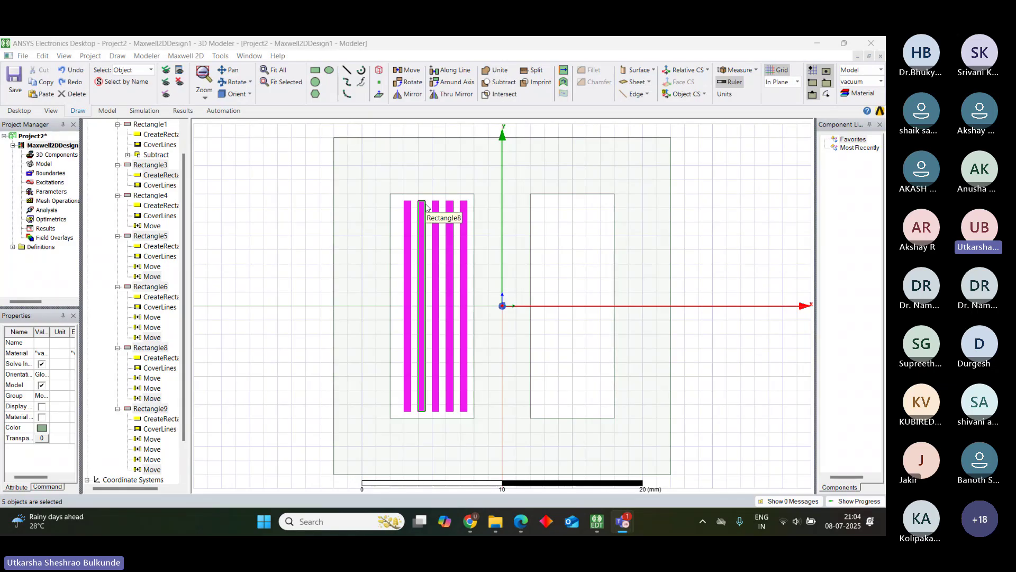
# Mirror-duplicate the five winding strips from the left core window into the right window, using the origin and a normal along the X axis
pyautogui.click(464, 220)
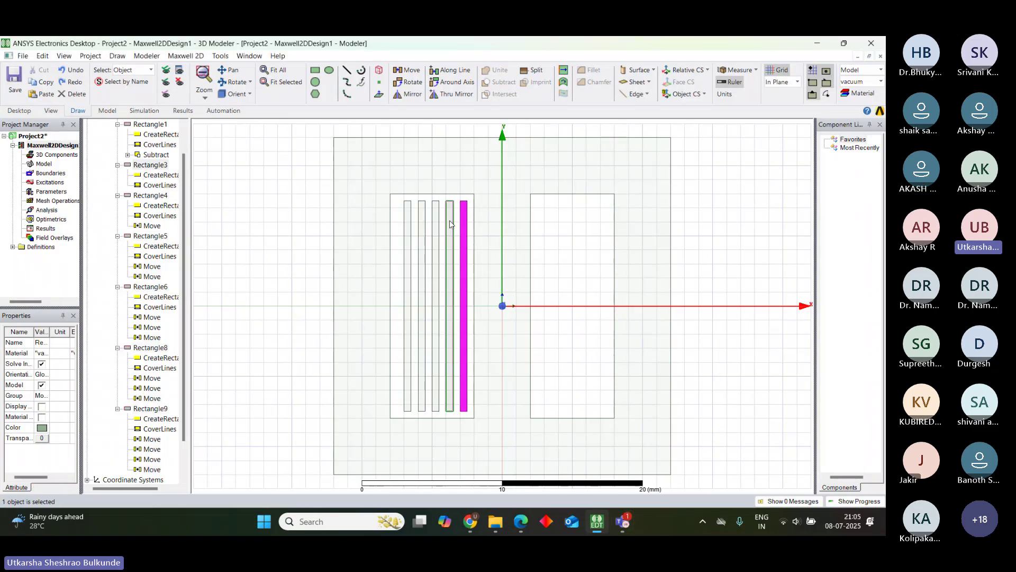
pyautogui.keyDown('ctrl'); pyautogui.click(450, 224); pyautogui.keyUp('ctrl')
pyautogui.keyDown('ctrl'); pyautogui.click(435, 228); pyautogui.keyUp('ctrl')
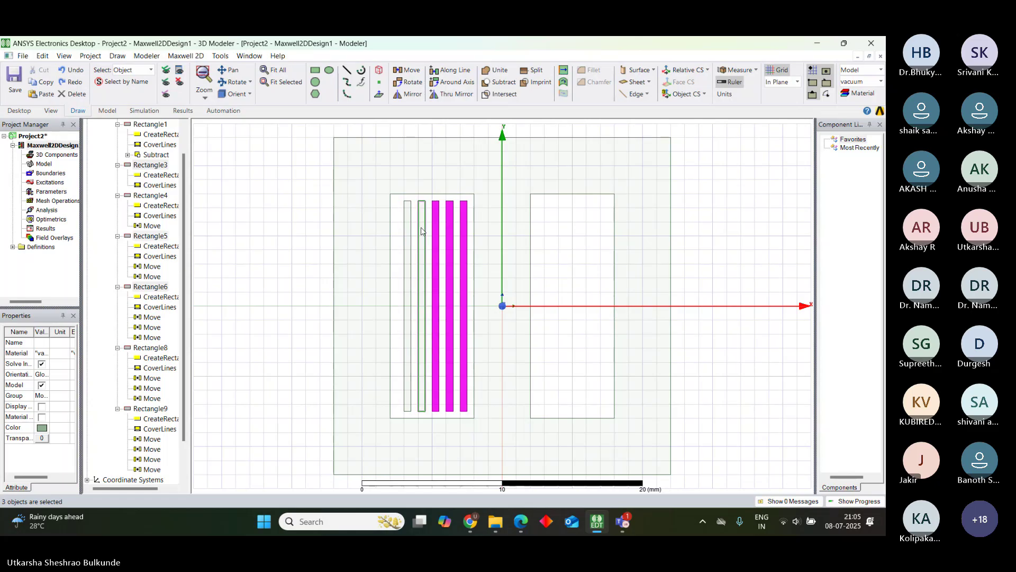
pyautogui.keyDown('ctrl'); pyautogui.click(422, 231); pyautogui.keyUp('ctrl')
pyautogui.keyDown('ctrl'); pyautogui.click(410, 232); pyautogui.keyUp('ctrl')
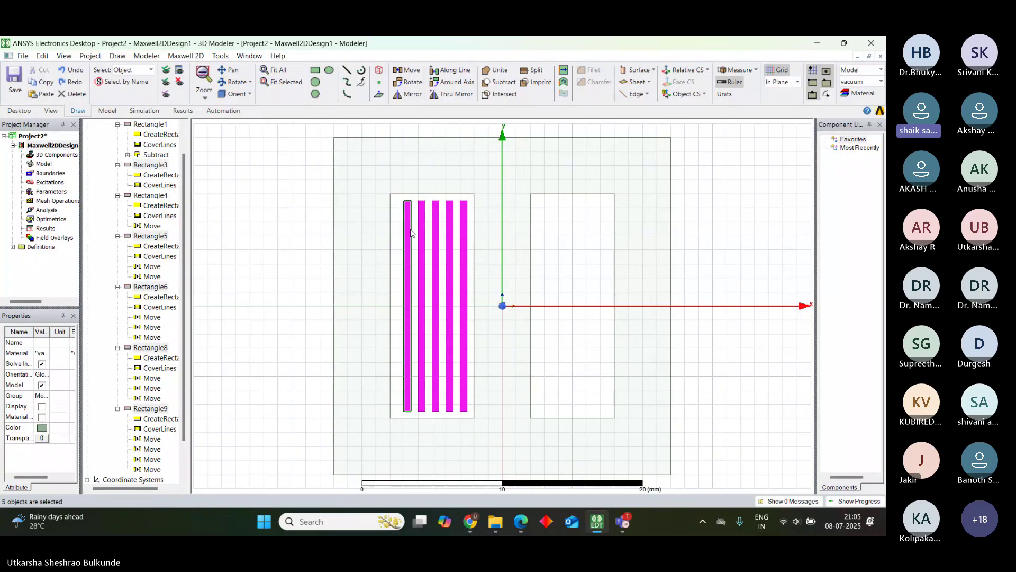
pyautogui.click(43, 55)
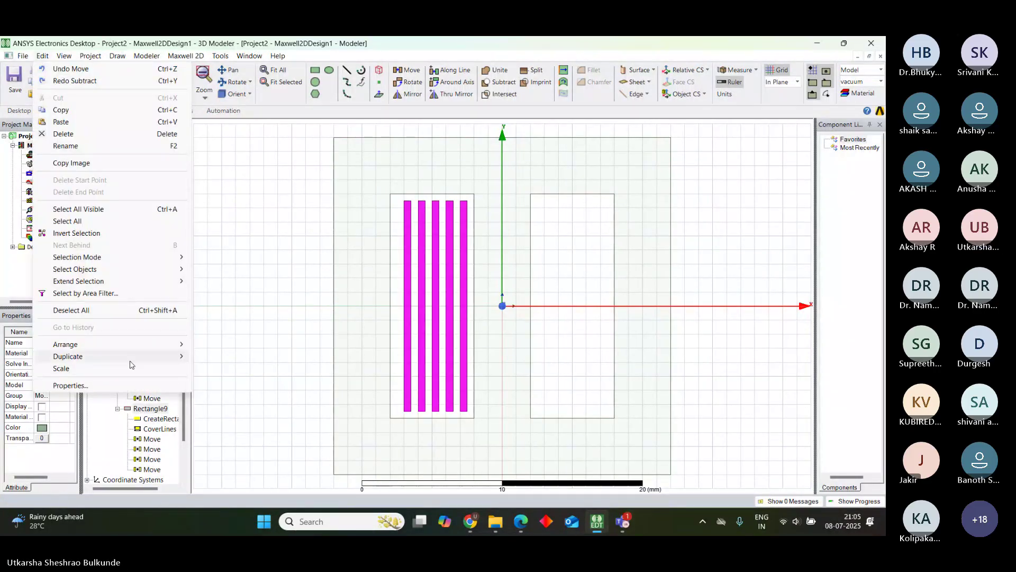
pyautogui.moveTo(132, 357)
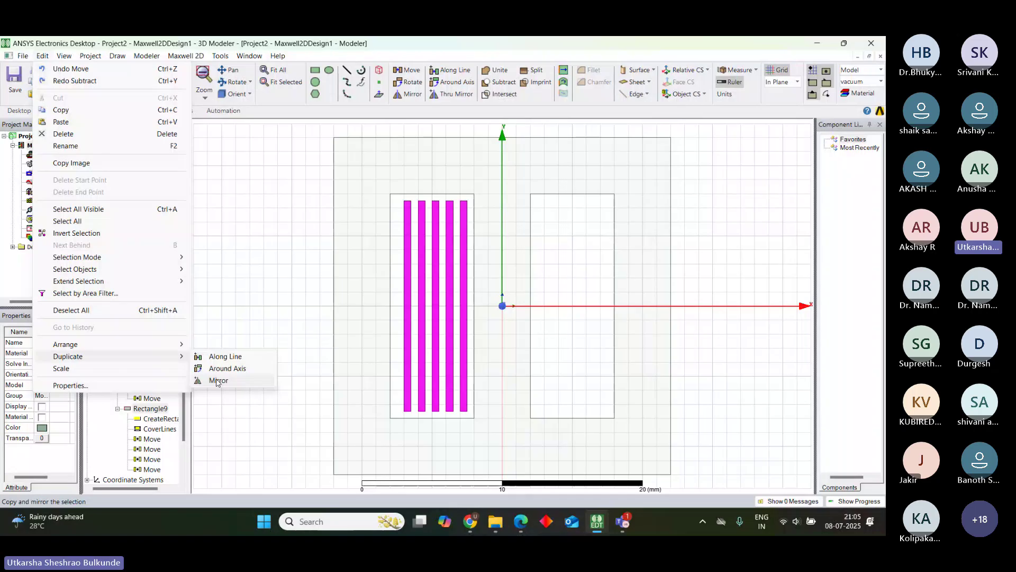
pyautogui.click(218, 380)
pyautogui.click(507, 306)
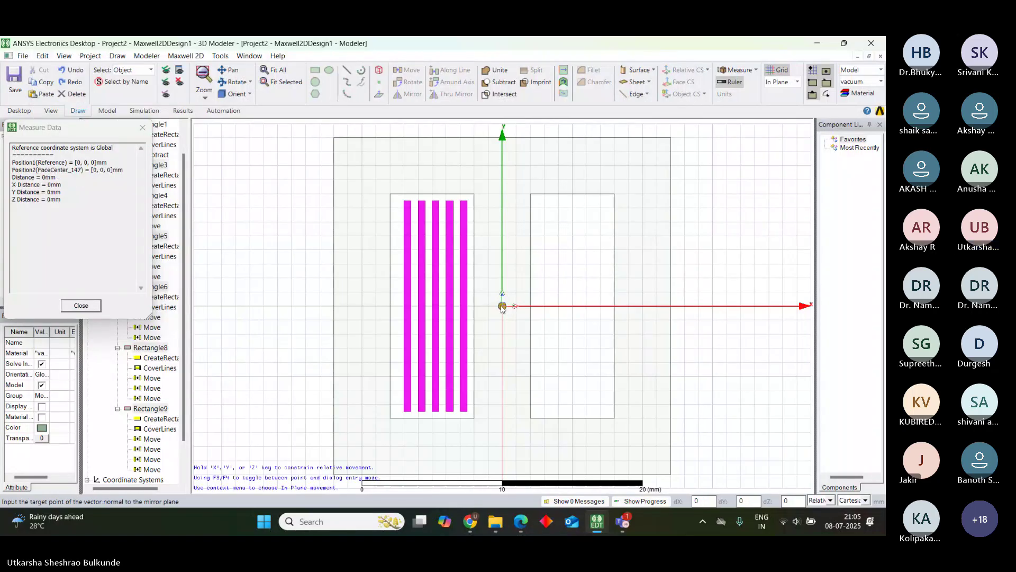
pyautogui.click(546, 307)
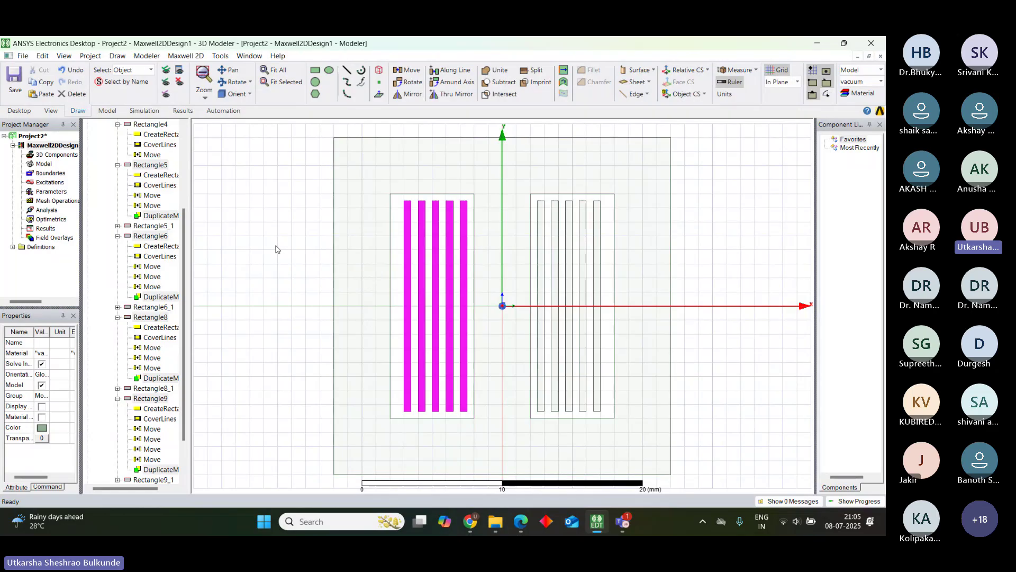
pyautogui.click(276, 250)
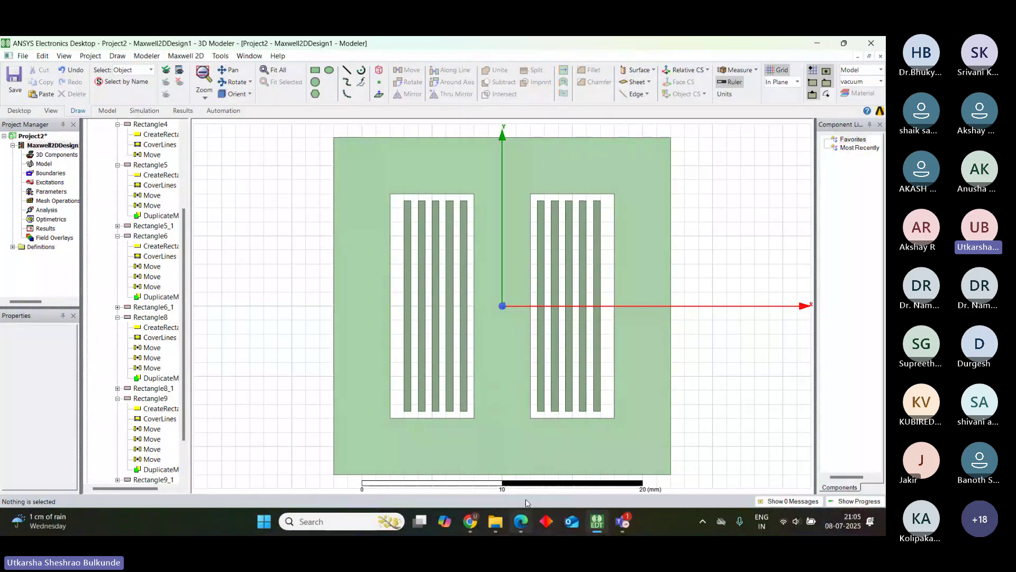
pyautogui.click(532, 434)
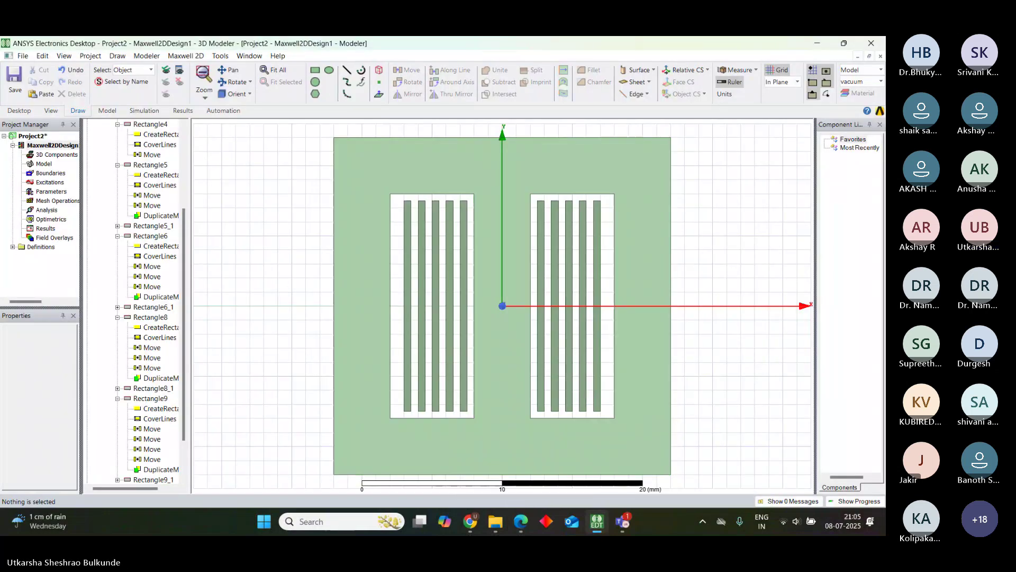
# Save the project under the name transformer_1 in the Desktop folder
pyautogui.moveTo(524, 524)
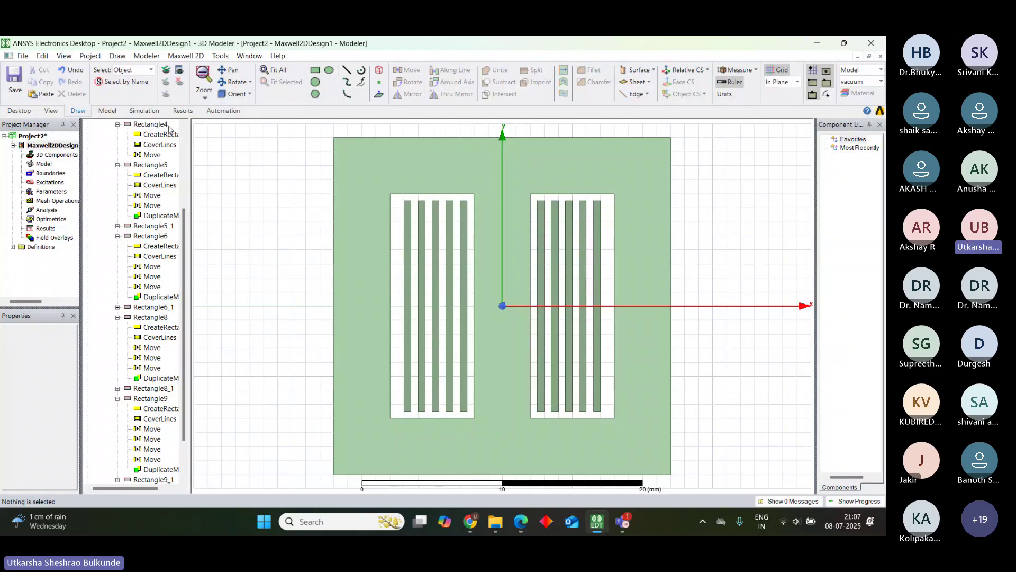
pyautogui.rightClick(41, 135)
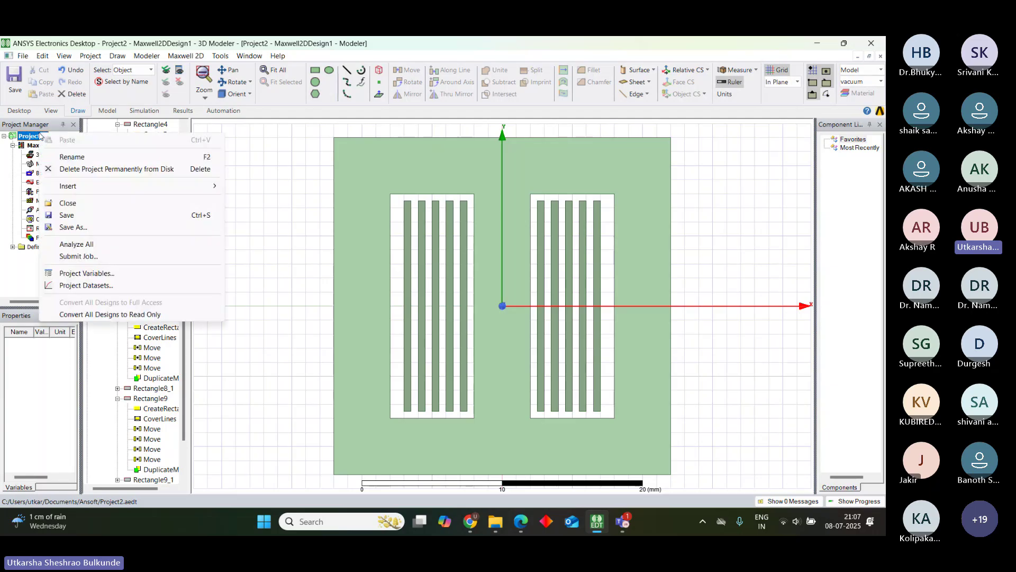
pyautogui.click(77, 228)
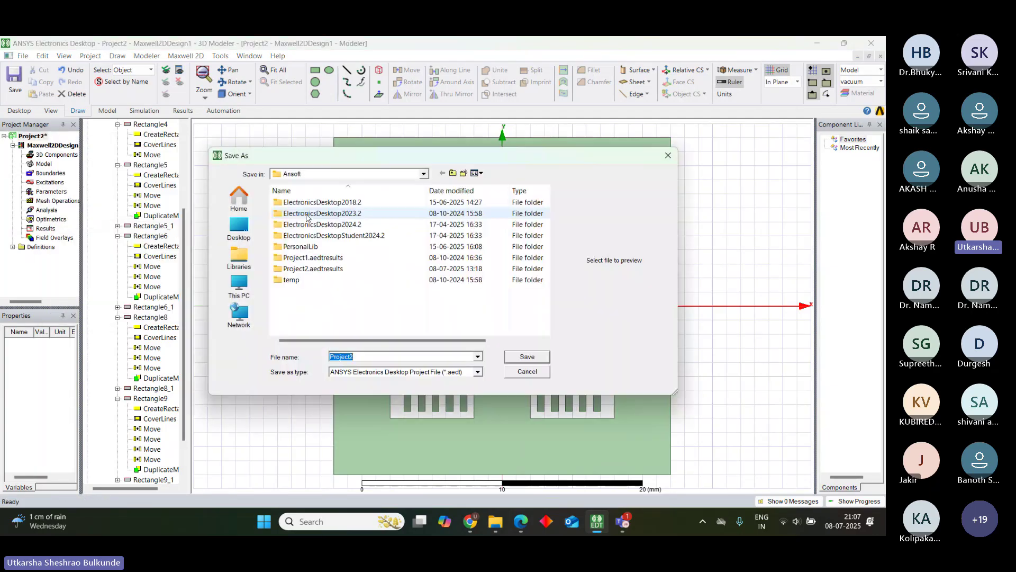
pyautogui.click(239, 228)
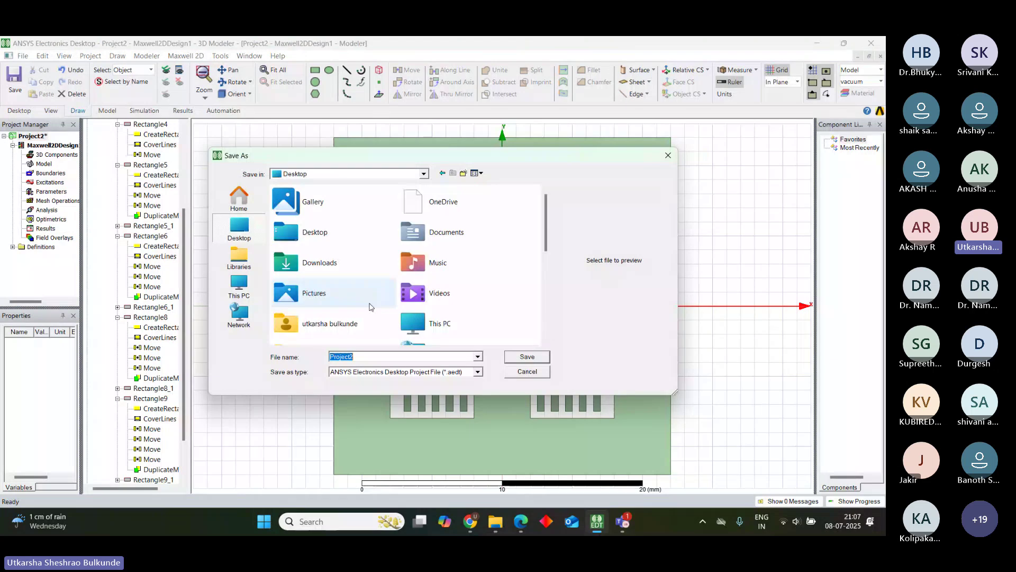
pyautogui.moveTo(540, 249); pyautogui.dragTo(541, 333)
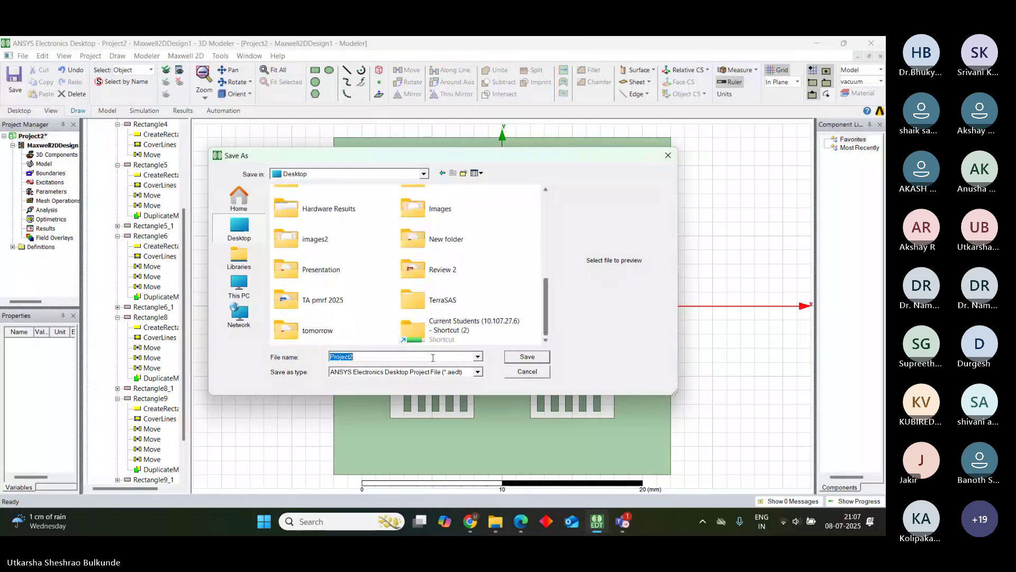
pyautogui.click(359, 357)
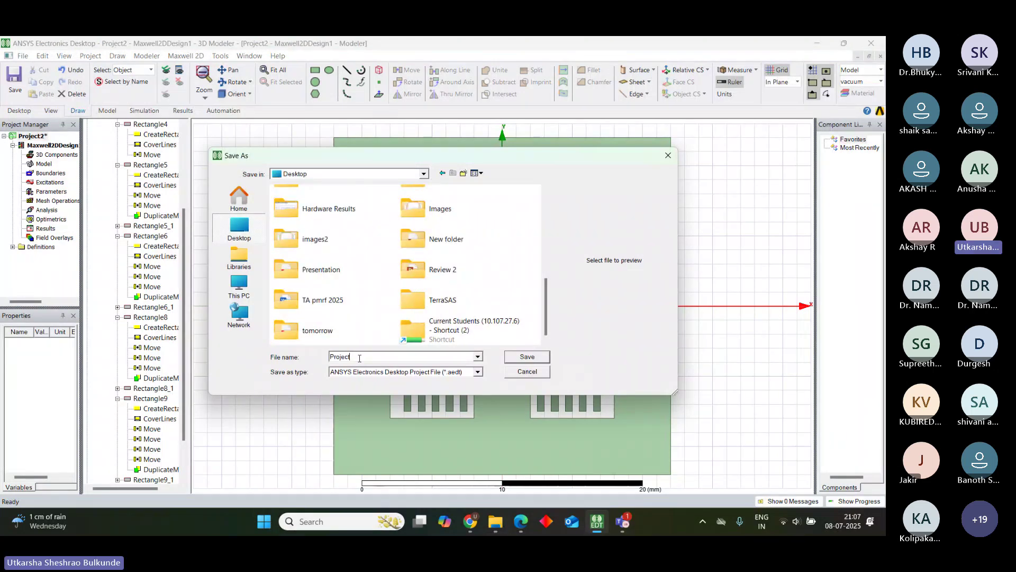
pyautogui.press('BackSpace')
pyautogui.press('BackSpace')
pyautogui.press('BackSpace')
pyautogui.press('BackSpace')
pyautogui.press('BackSpace')
pyautogui.press('BackSpace')
pyautogui.press('BackSpace')
pyautogui.press('BackSpace')
pyautogui.write('transformer_1')
pyautogui.click(532, 359)
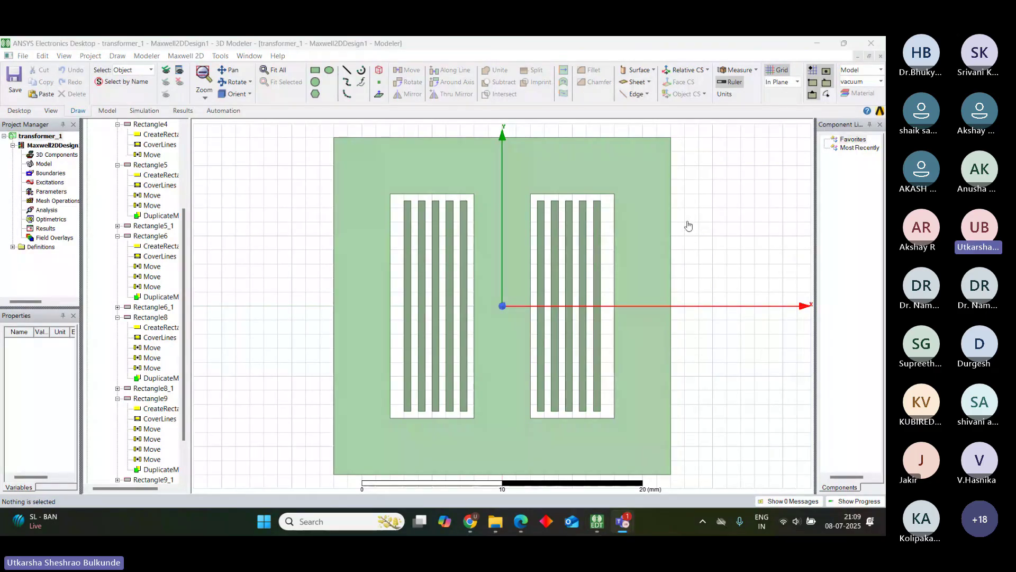
# Switch to the Ansys Maxwell 3D meeting in Microsoft Teams and admit the two participants waiting in the lobby
pyautogui.moveTo(625, 521)
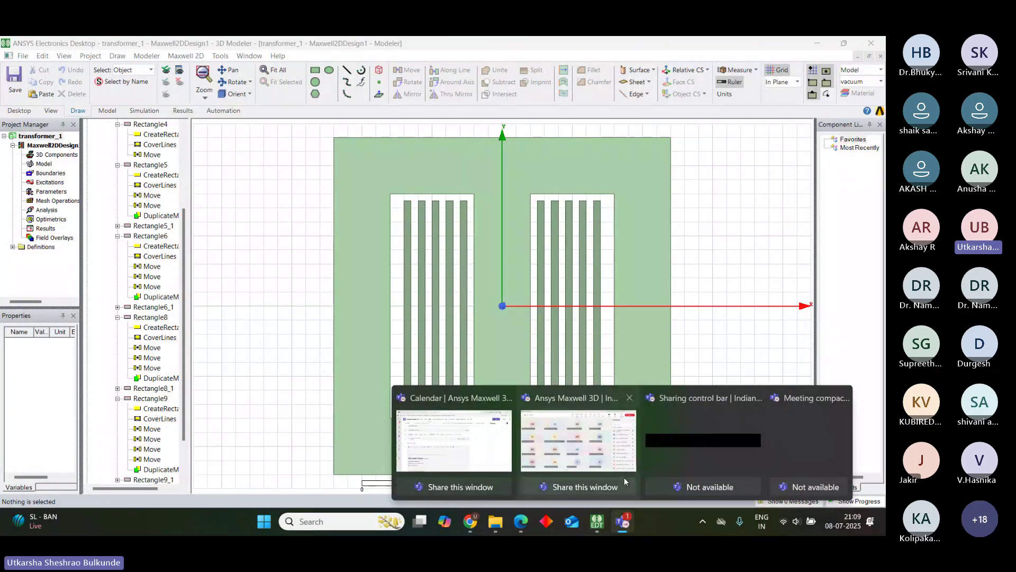
pyautogui.click(586, 441)
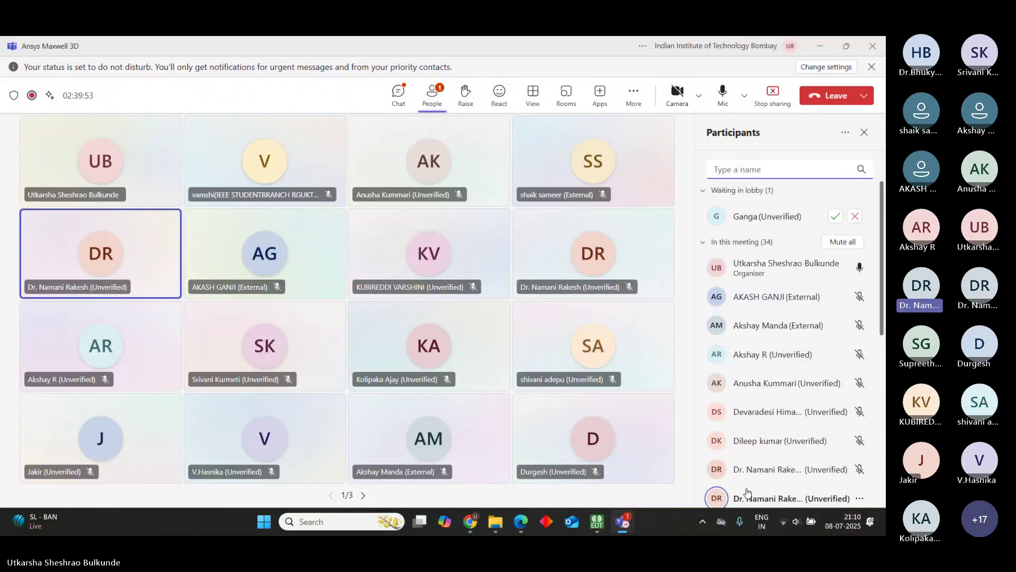
pyautogui.click(836, 216)
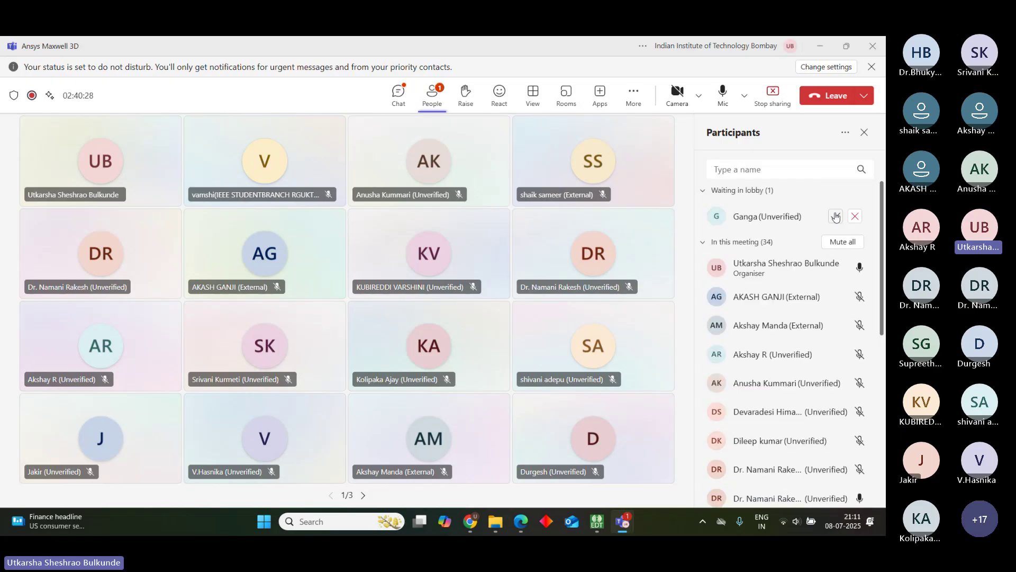
pyautogui.click(836, 217)
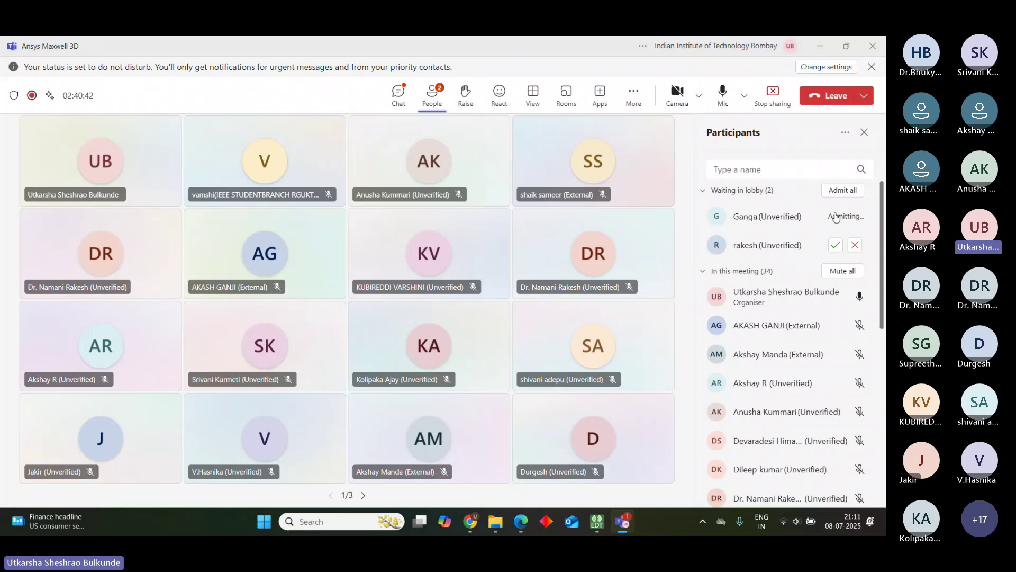
pyautogui.click(835, 245)
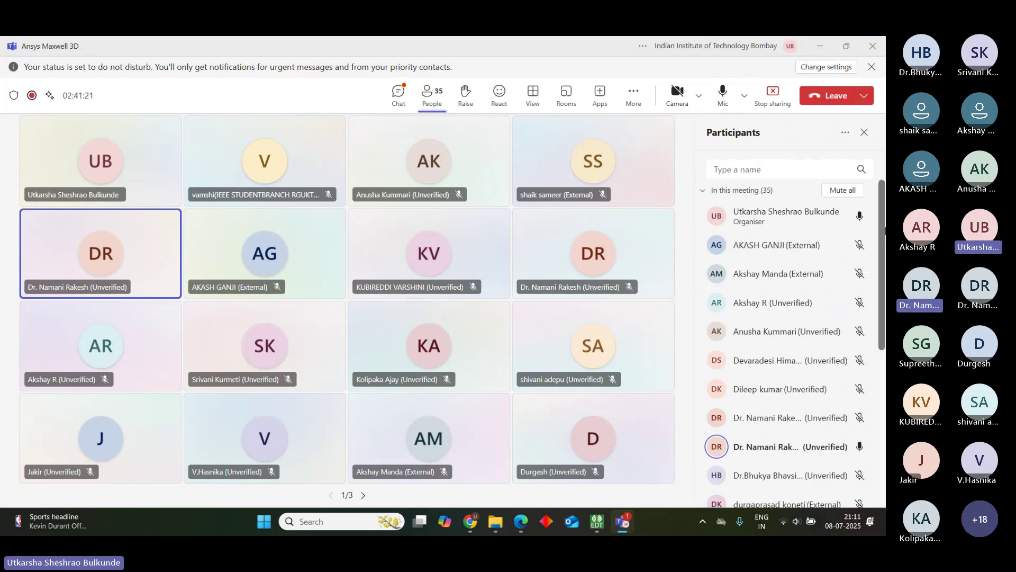
# Look through the meeting's participant list and leave the meeting
pyautogui.moveTo(884, 216); pyautogui.dragTo(885, 375)
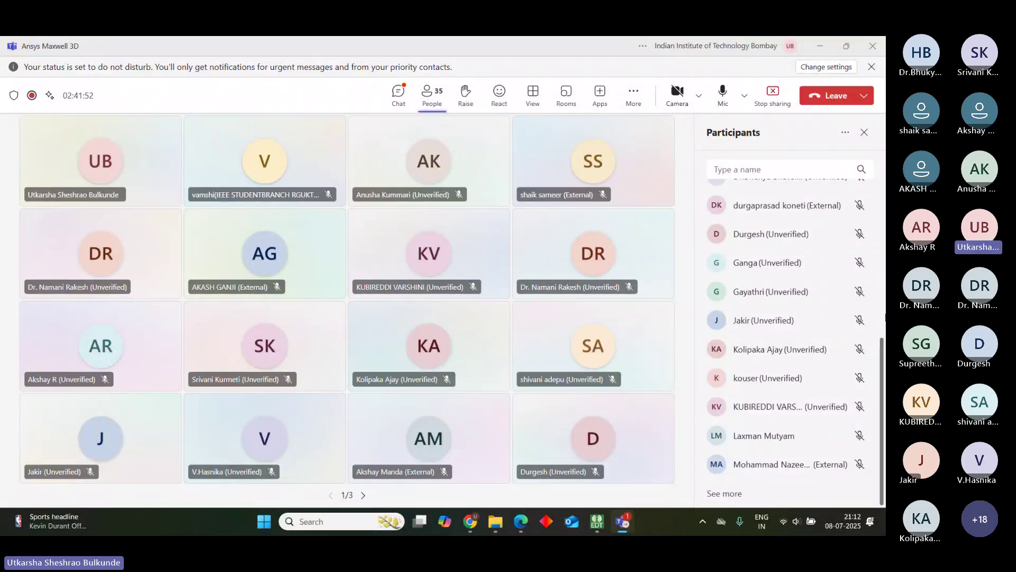
pyautogui.scroll(1, 881, 344)
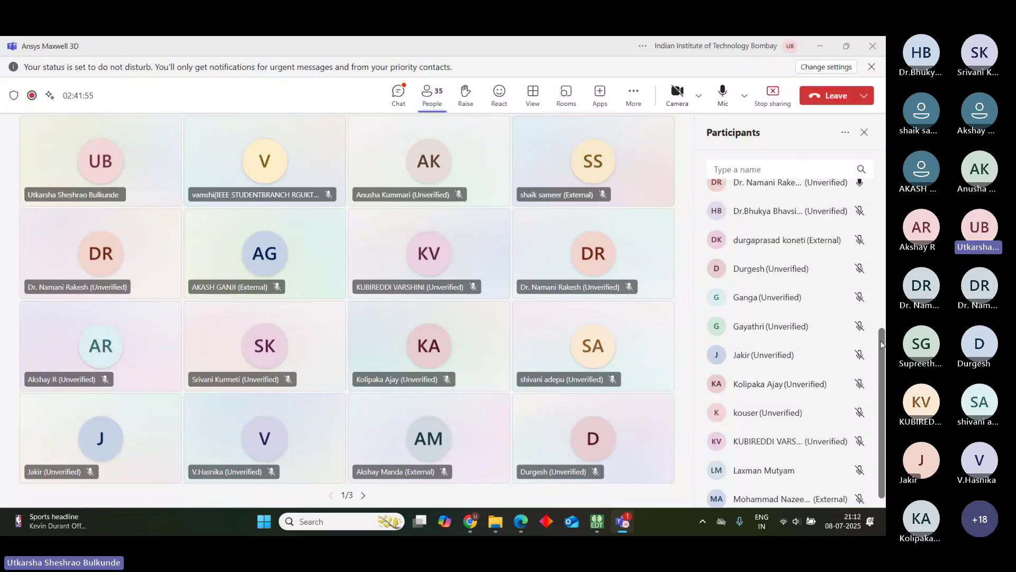
pyautogui.moveTo(881, 344); pyautogui.dragTo(870, 225)
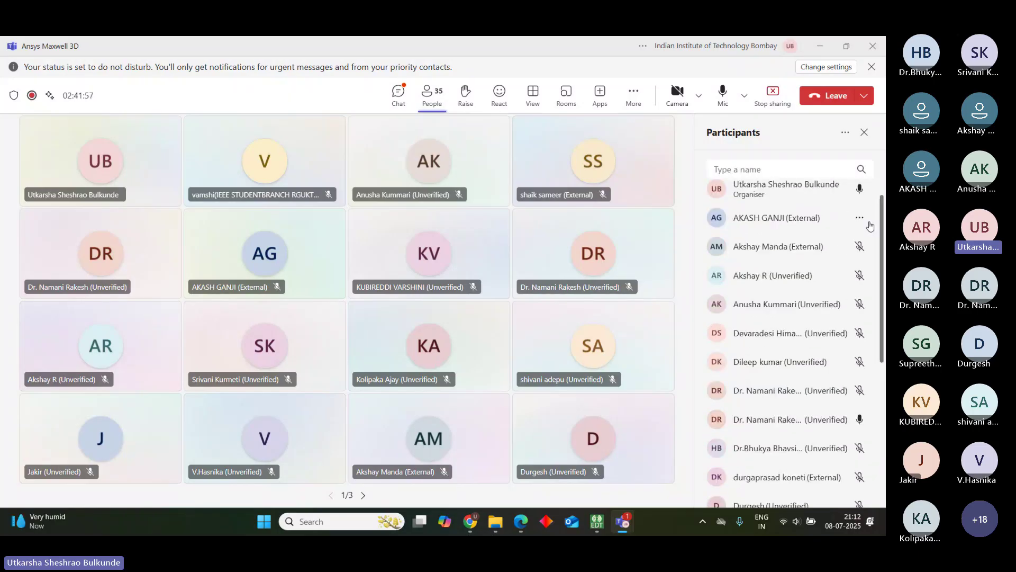
pyautogui.scroll(1, 883, 223)
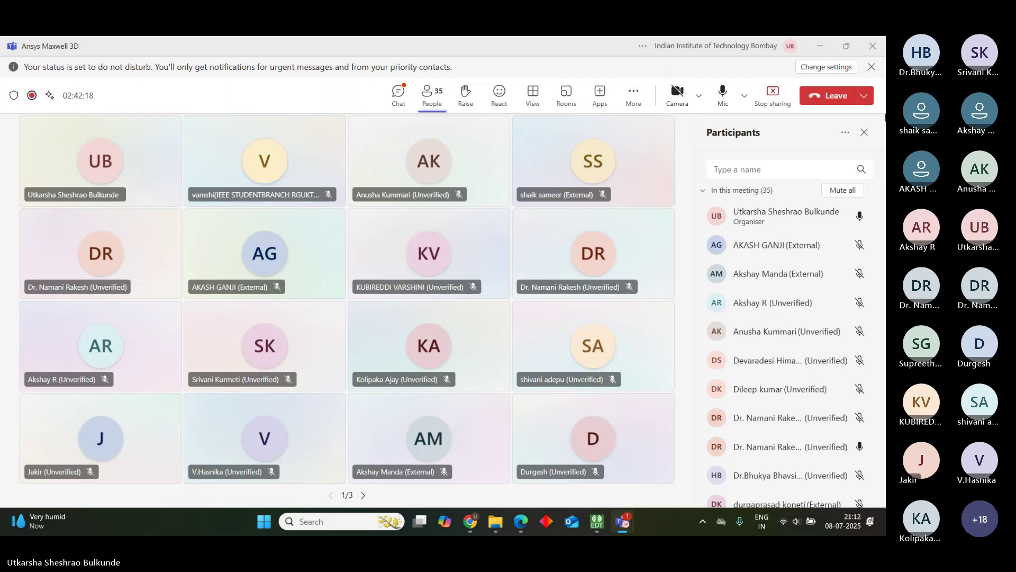
pyautogui.click(818, 98)
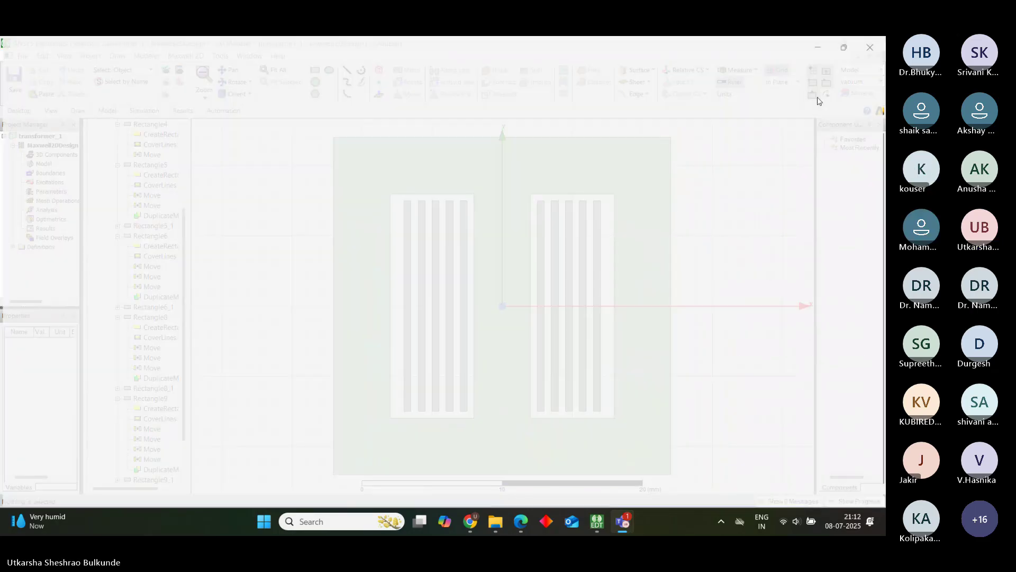